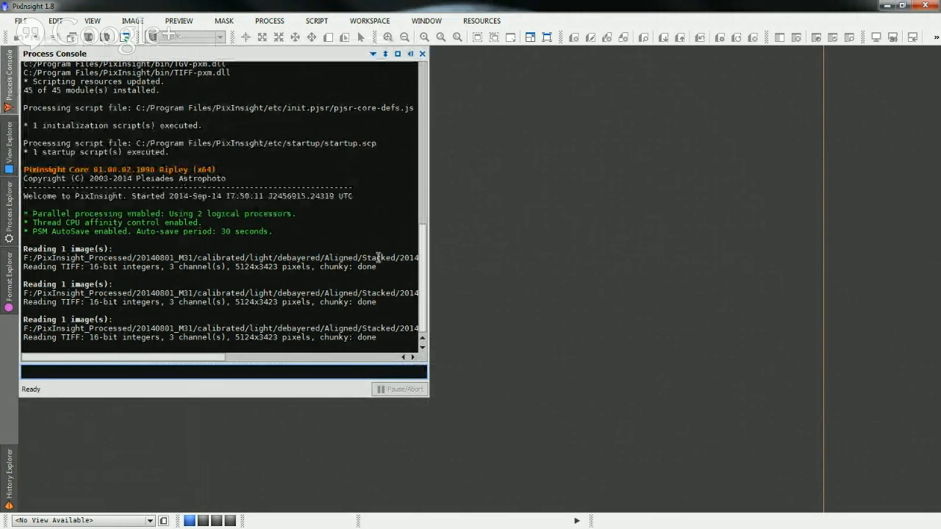
- Look over the Process Console messages and the View Explorer
{"action": "left_click", "coordinate": [504, 238]}
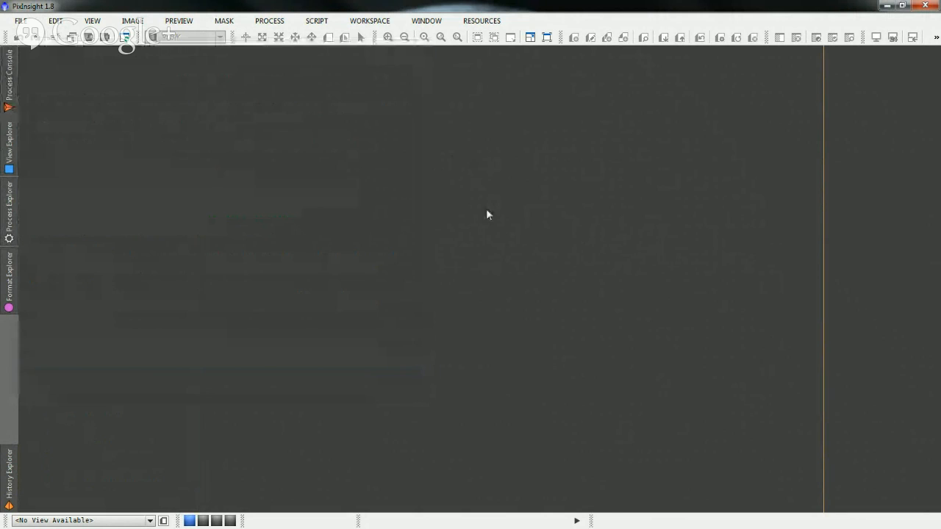
{"action": "left_click", "coordinate": [6, 88]}
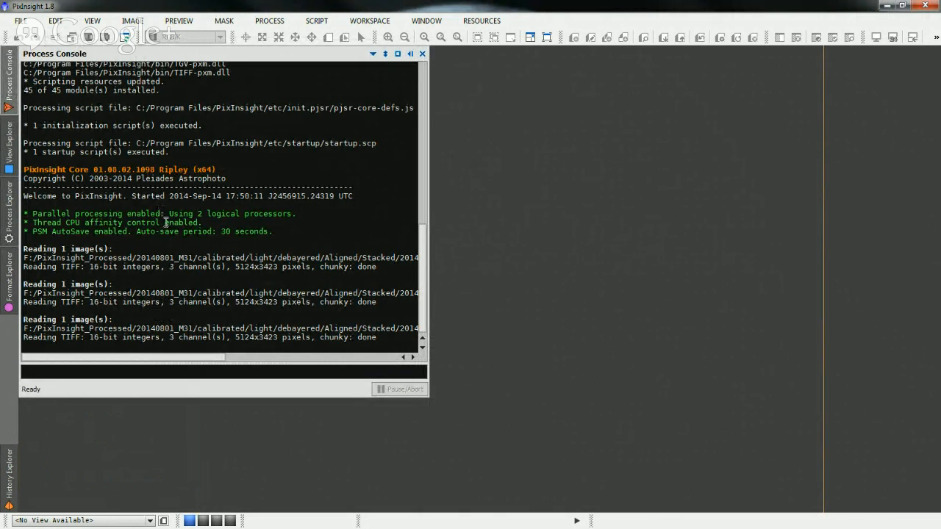
{"action": "left_click", "coordinate": [12, 151]}
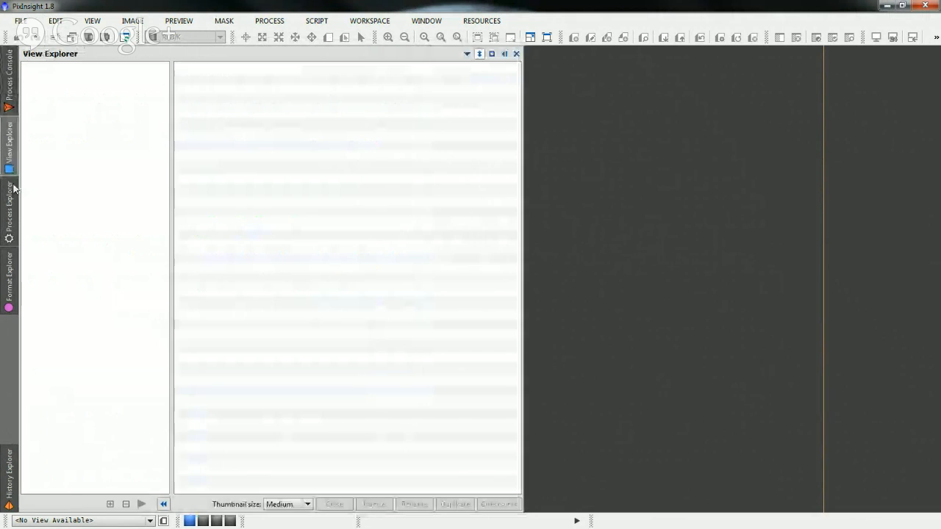
- Widen the Process Explorer and browse its Favorites and All Processes lists
{"action": "left_click", "coordinate": [11, 206]}
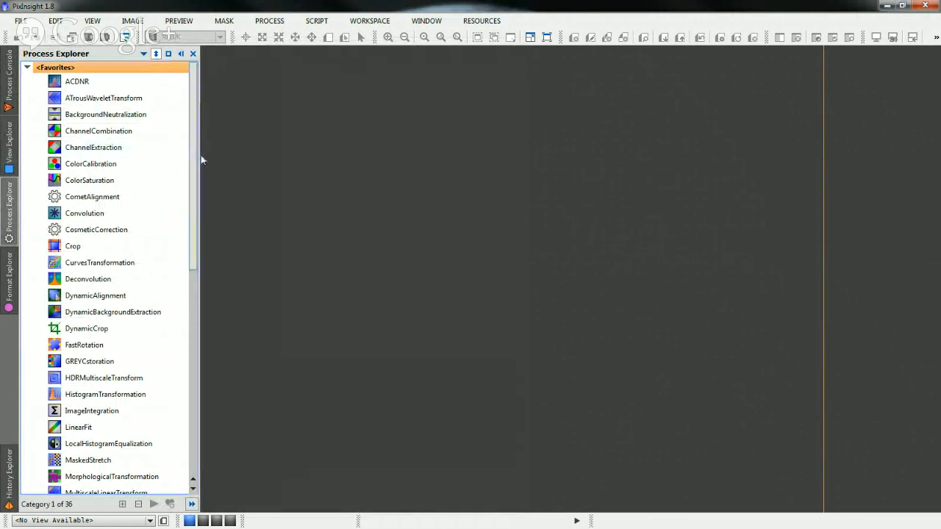
{"action": "left_click_drag", "start_coordinate": [198, 157], "coordinate": [258, 154]}
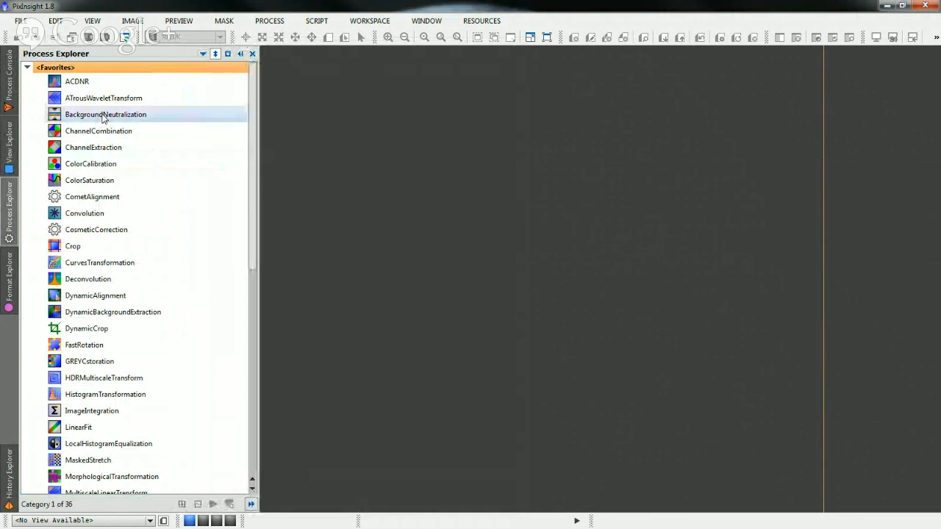
{"action": "scroll", "coordinate": [132, 283], "scroll_direction": "down", "scroll_amount": 3}
{"action": "scroll", "coordinate": [142, 279], "scroll_direction": "down", "scroll_amount": 6}
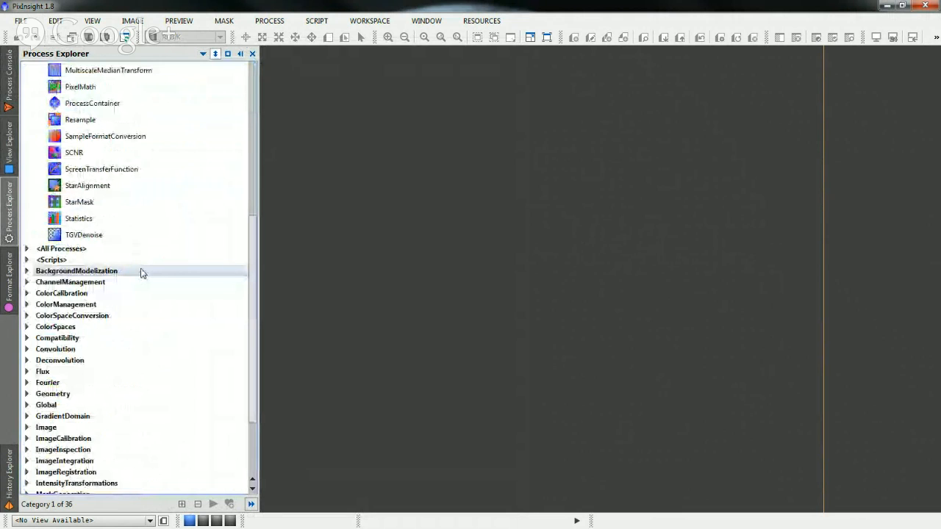
{"action": "left_click", "coordinate": [68, 249]}
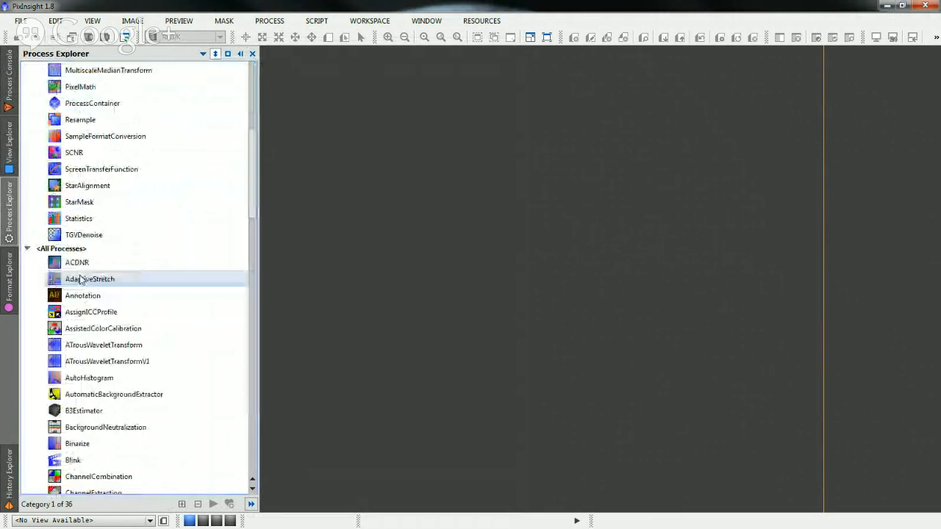
{"action": "scroll", "coordinate": [136, 287], "scroll_direction": "down", "scroll_amount": 3}
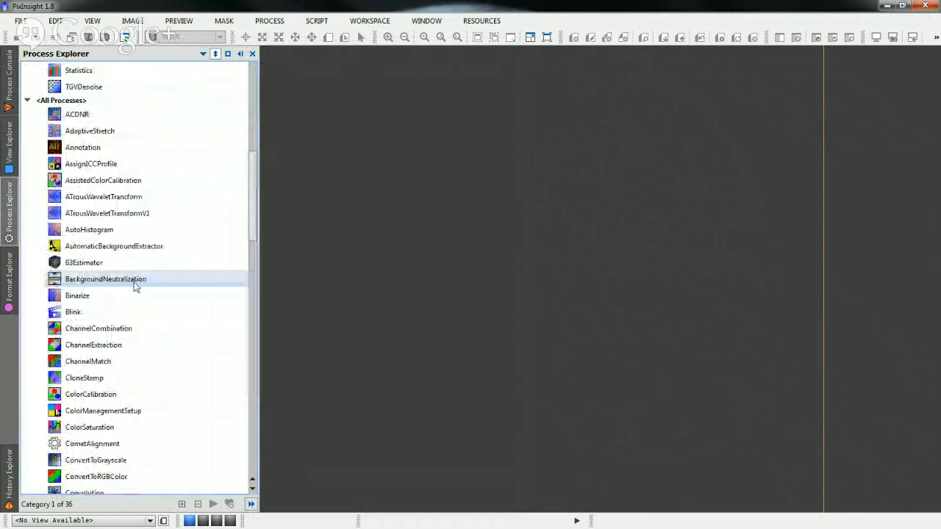
{"action": "scroll", "coordinate": [105, 234], "scroll_direction": "down", "scroll_amount": 2}
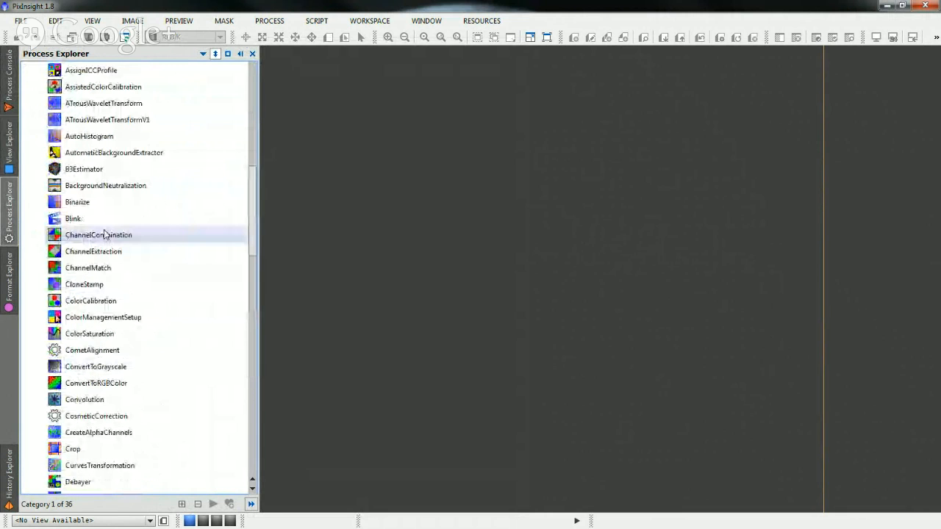
{"action": "scroll", "coordinate": [97, 124], "scroll_direction": "up", "scroll_amount": 10}
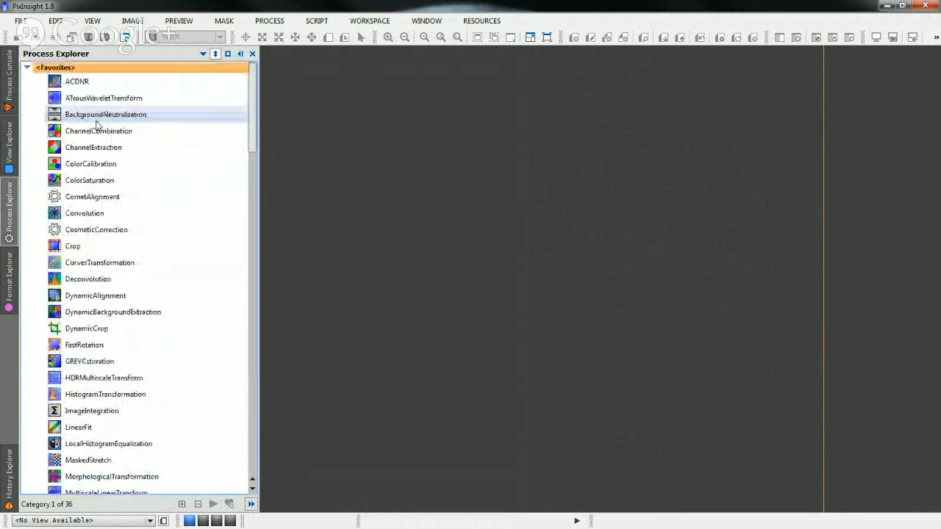
- Open the ACDNR process from the favorites to view its settings, and close it again
{"action": "double_click", "coordinate": [79, 85]}
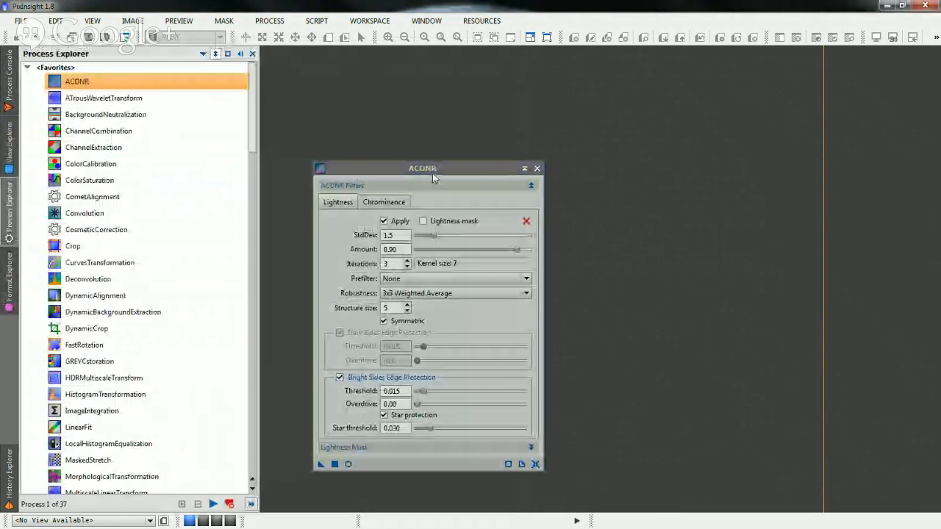
{"action": "left_click", "coordinate": [433, 173]}
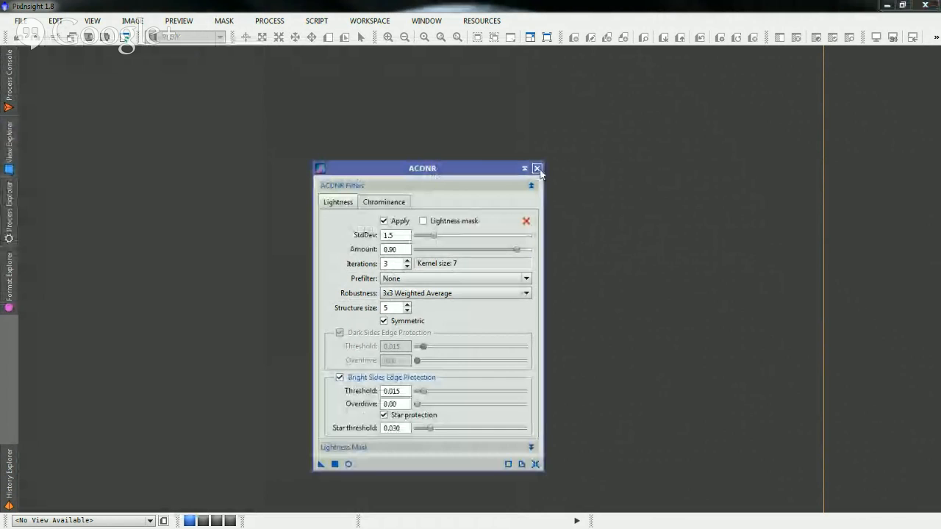
{"action": "left_click", "coordinate": [537, 169]}
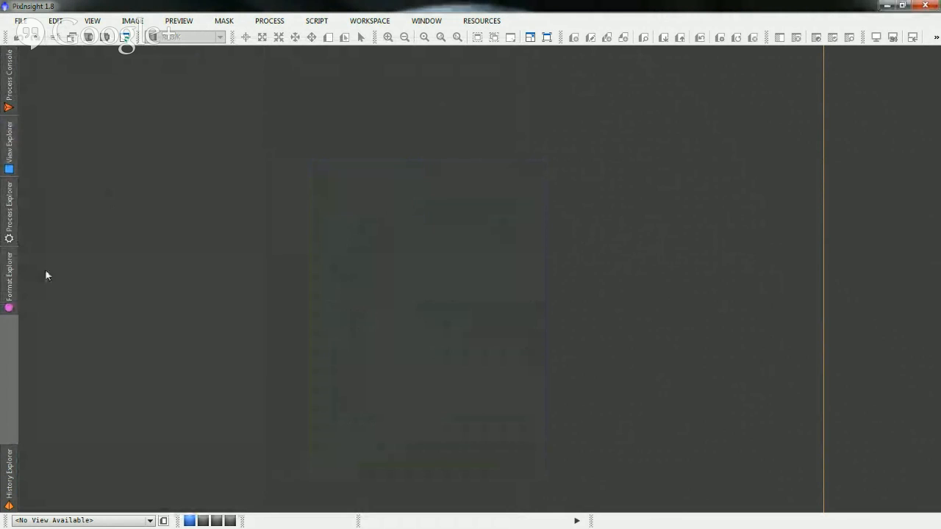
- Examine the properties of the DSLR_RAW, PNG and JPEG formats in the Format Explorer
{"action": "left_click", "coordinate": [9, 289]}
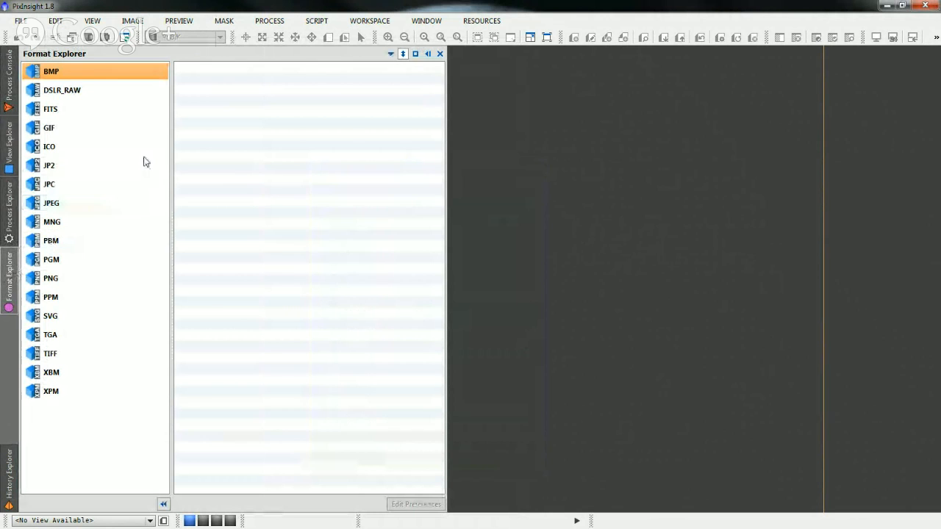
{"action": "left_click", "coordinate": [81, 92]}
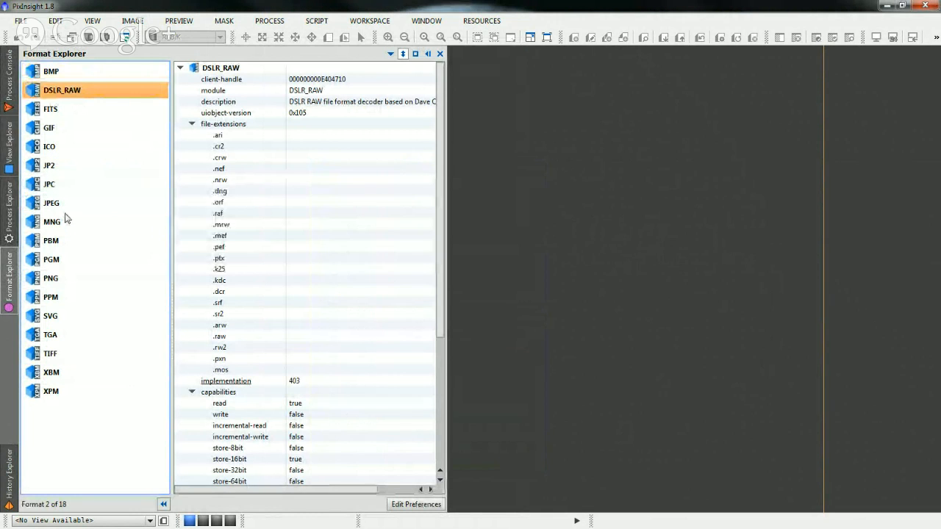
{"action": "left_click", "coordinate": [63, 297]}
{"action": "left_click", "coordinate": [59, 284]}
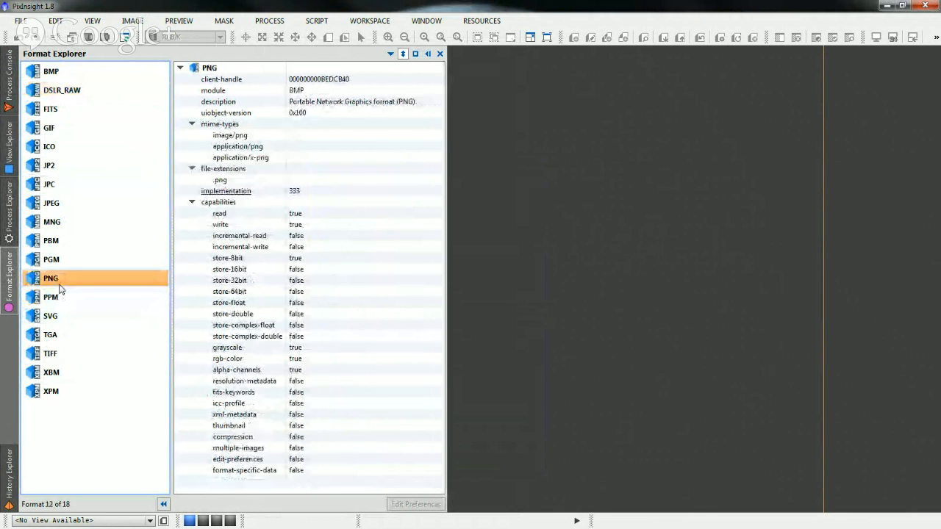
{"action": "left_click", "coordinate": [65, 203]}
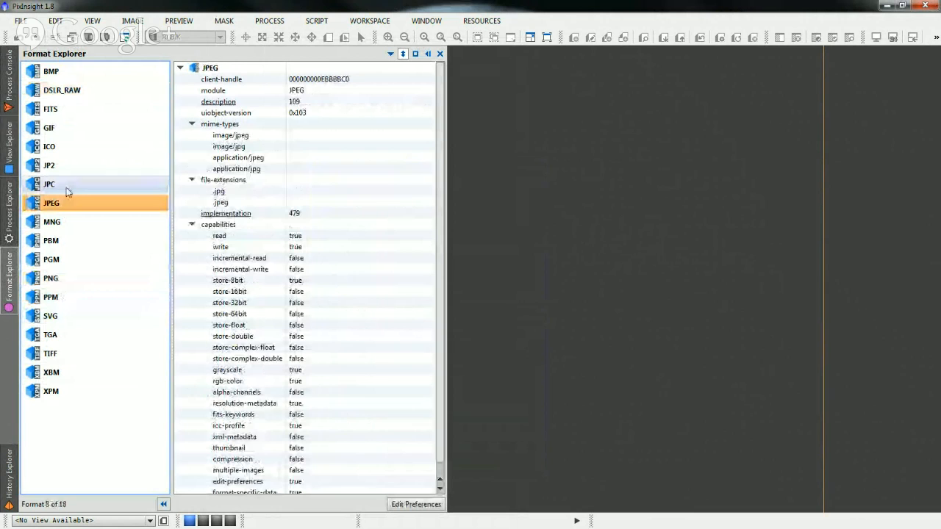
- View the JPEG format preferences and cancel out of them
{"action": "double_click", "coordinate": [66, 201]}
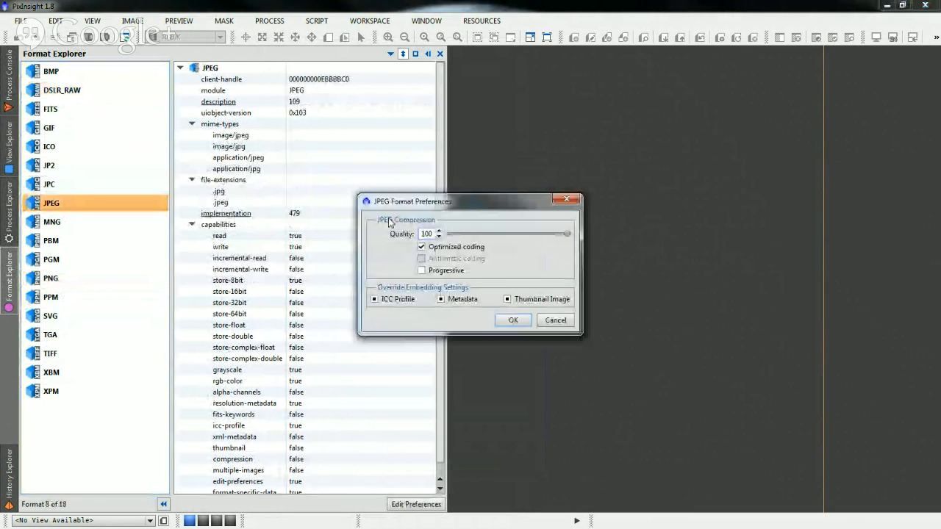
{"action": "mouse_move", "coordinate": [565, 234]}
{"action": "left_mouse_down"}
{"action": "mouse_move", "coordinate": [544, 237]}
{"action": "mouse_move", "coordinate": [569, 236]}
{"action": "left_mouse_up"}
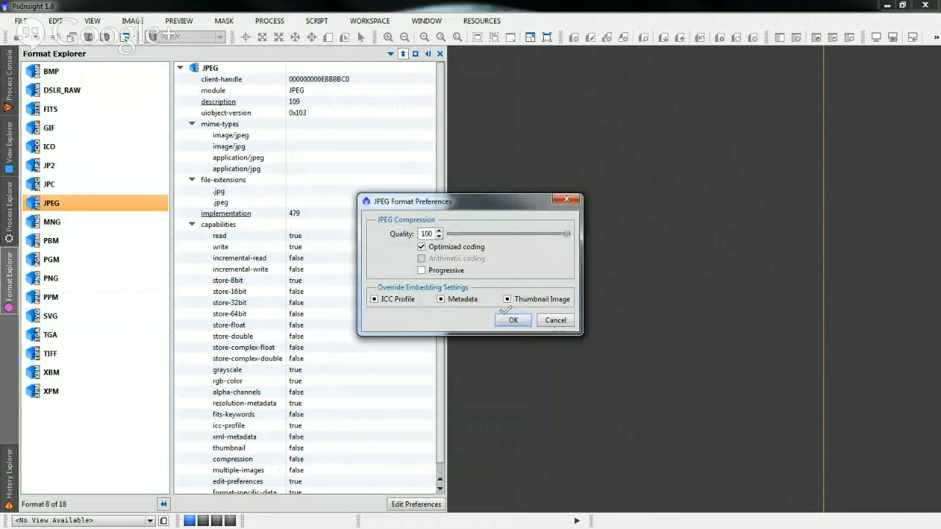
{"action": "left_click", "coordinate": [555, 321]}
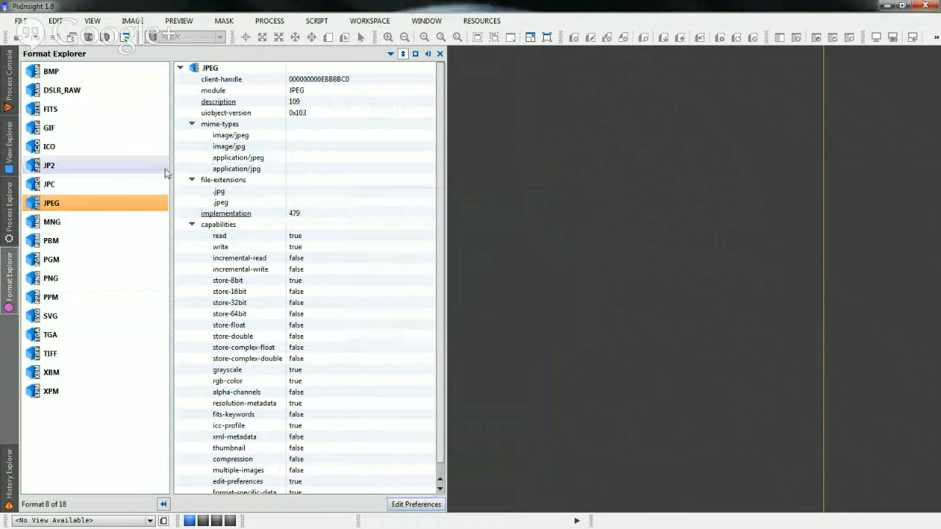
- Review the DSLR_RAW format preferences, switching camera white balance on and back off, and accept them
{"action": "left_click", "coordinate": [74, 95]}
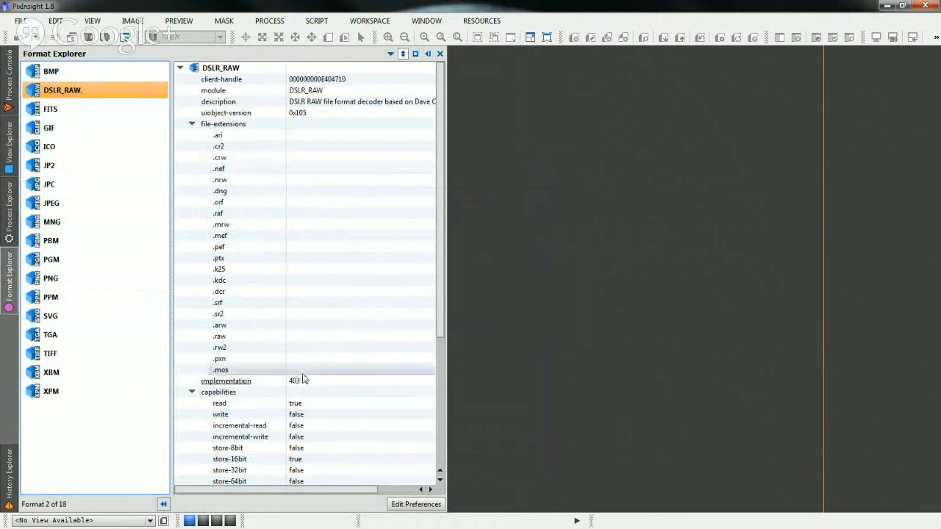
{"action": "left_click", "coordinate": [411, 506]}
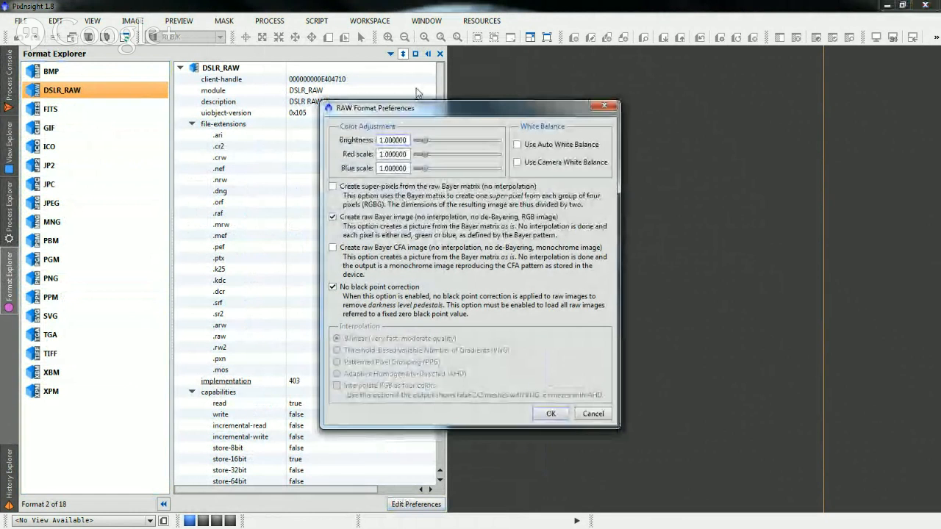
{"action": "left_click_drag", "start_coordinate": [417, 107], "coordinate": [375, 89]}
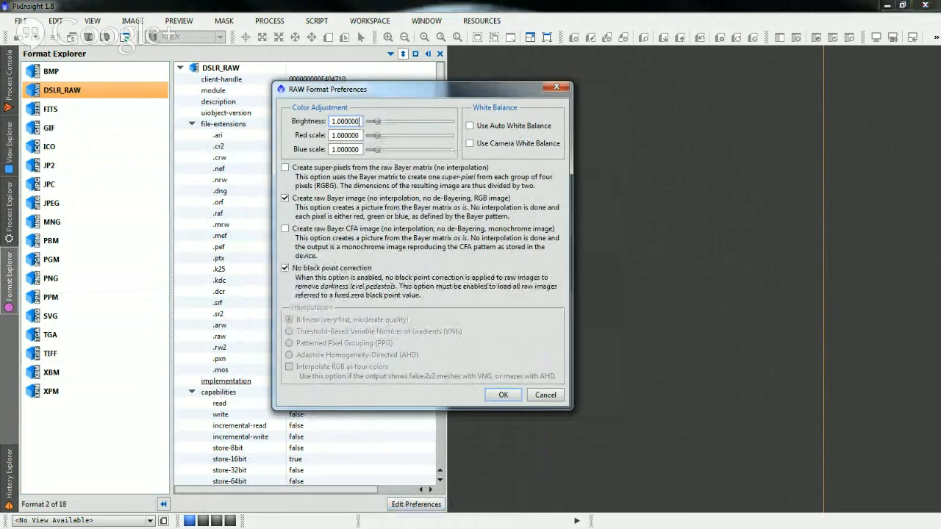
{"action": "left_click_drag", "start_coordinate": [397, 95], "coordinate": [457, 86]}
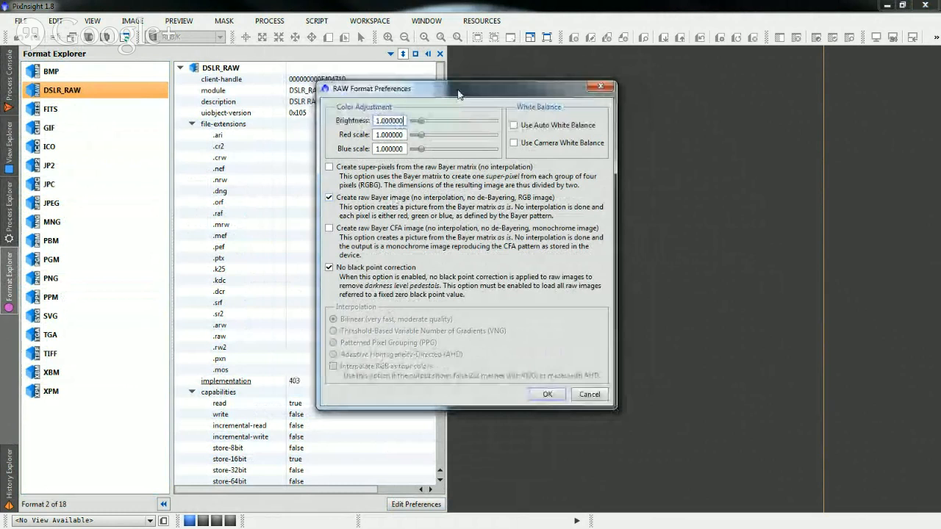
{"action": "left_click_drag", "start_coordinate": [458, 94], "coordinate": [440, 89]}
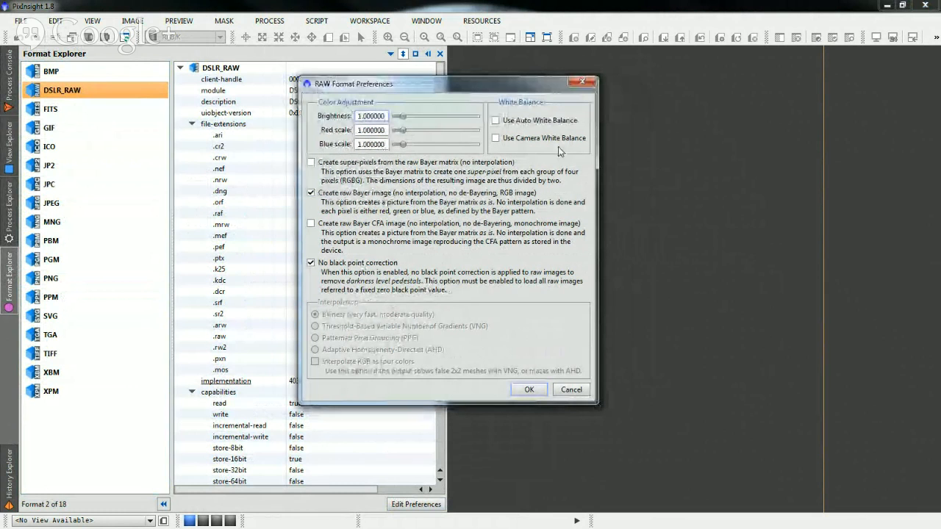
{"action": "left_click", "coordinate": [495, 139]}
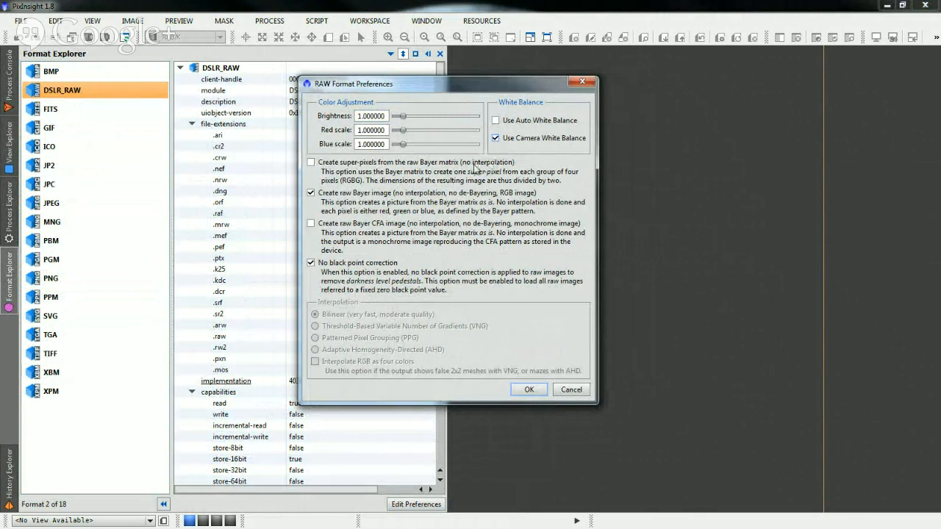
{"action": "left_click", "coordinate": [496, 138]}
{"action": "left_click", "coordinate": [535, 387]}
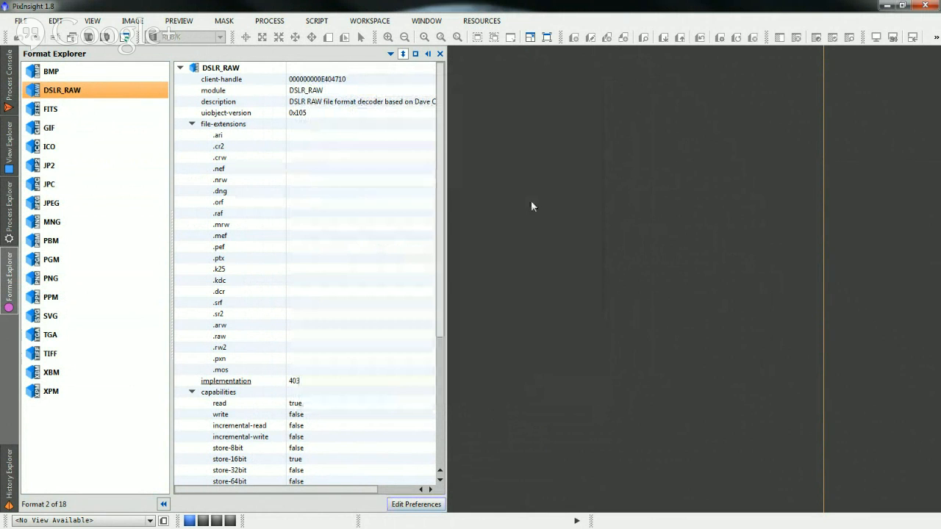
- Launch the BatchPreprocessing script from the batch processing scripts
{"action": "left_click", "coordinate": [530, 201]}
{"action": "left_click", "coordinate": [317, 21]}
{"action": "mouse_move", "coordinate": [330, 41]}
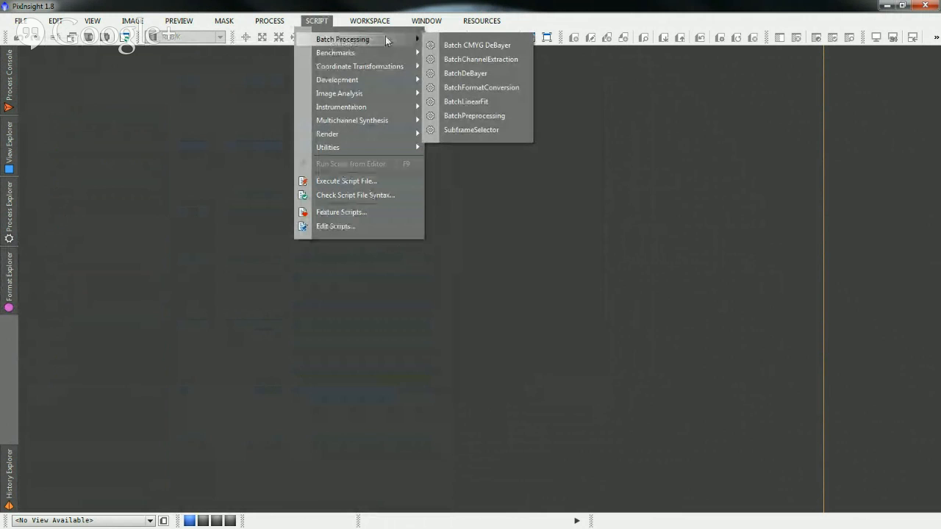
{"action": "left_click", "coordinate": [317, 20]}
{"action": "left_click", "coordinate": [317, 20]}
{"action": "mouse_move", "coordinate": [349, 46]}
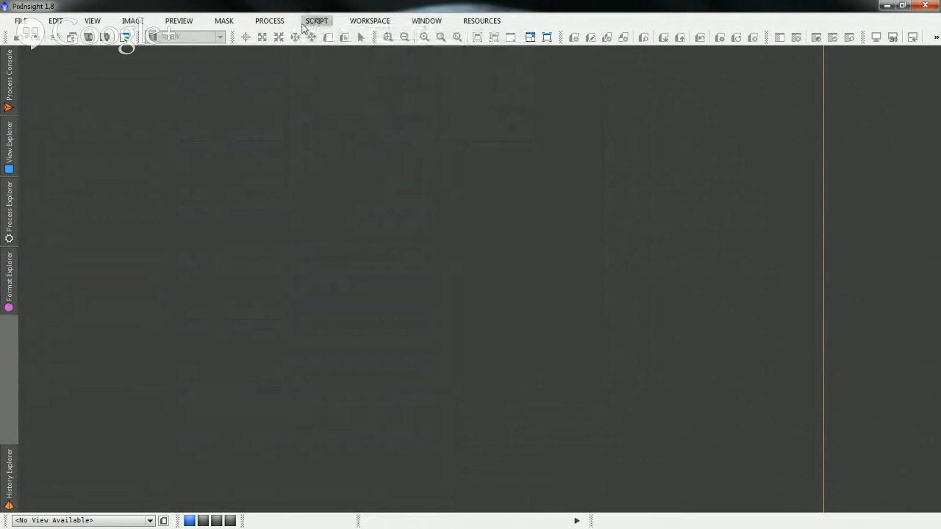
{"action": "left_click", "coordinate": [316, 21]}
{"action": "mouse_move", "coordinate": [340, 41]}
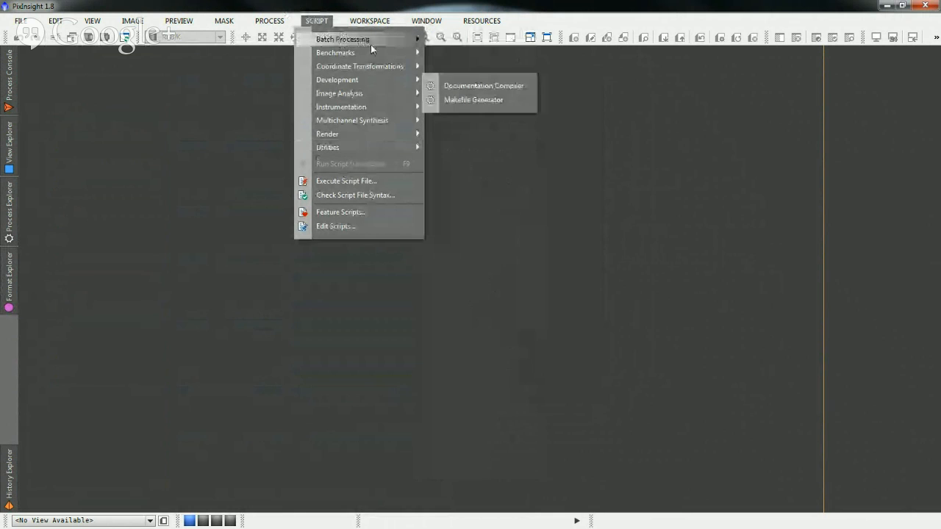
{"action": "mouse_move", "coordinate": [370, 44]}
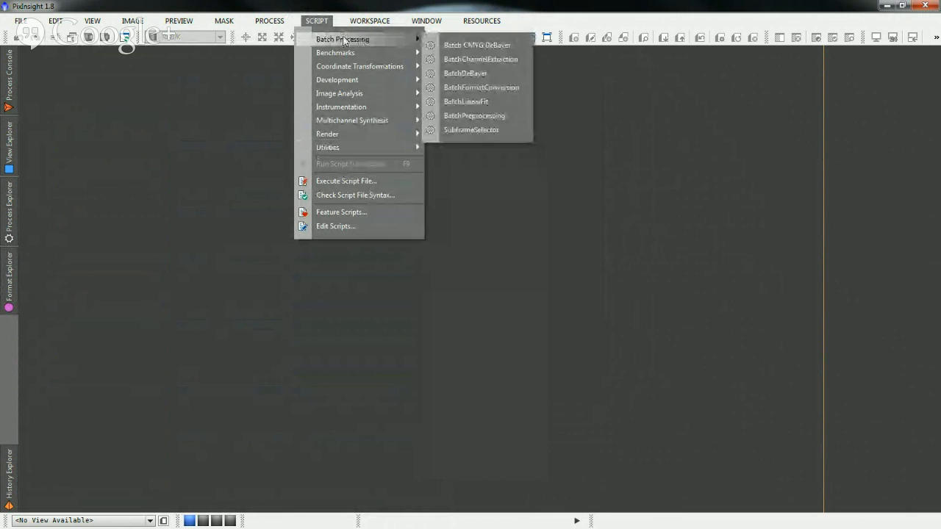
{"action": "left_click", "coordinate": [487, 116]}
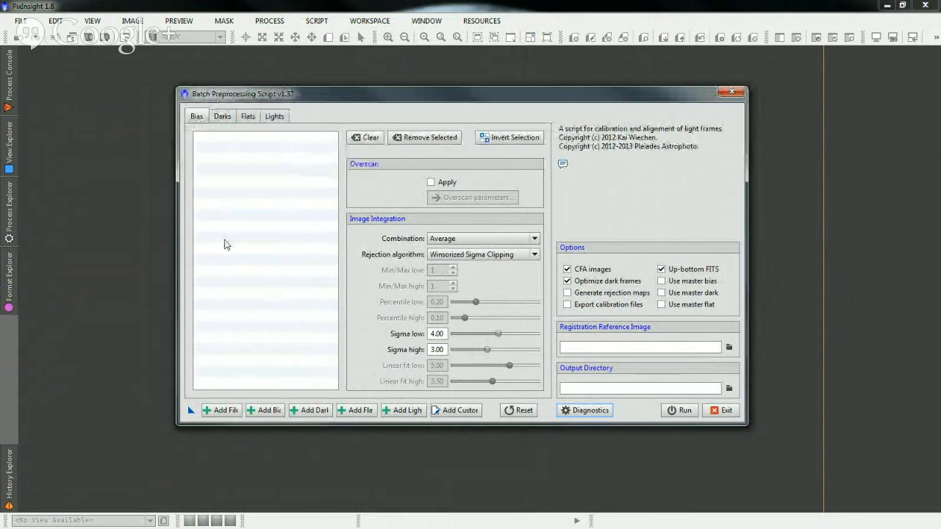
- Add all the bias frames from the calibration library's Bias/bias_ISO100 folder to the Batch Preprocessing script
{"action": "left_click", "coordinate": [250, 407]}
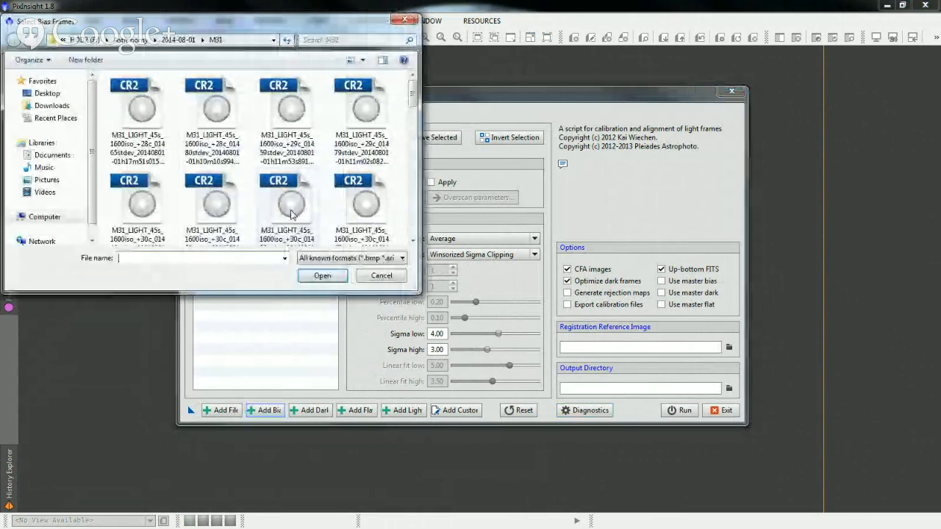
{"action": "left_click", "coordinate": [86, 41]}
{"action": "double_click", "coordinate": [130, 95]}
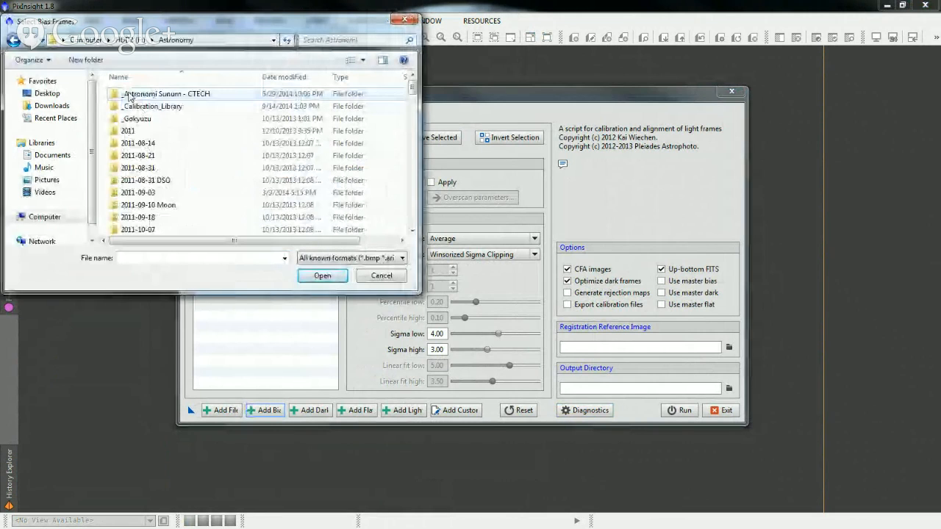
{"action": "double_click", "coordinate": [151, 106]}
{"action": "double_click", "coordinate": [151, 97]}
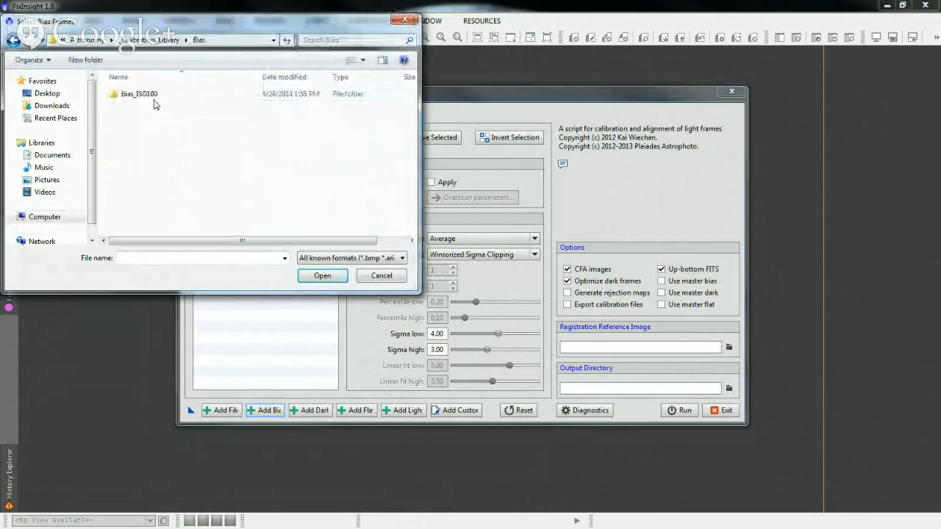
{"action": "double_click", "coordinate": [154, 104]}
{"action": "left_click", "coordinate": [152, 104]}
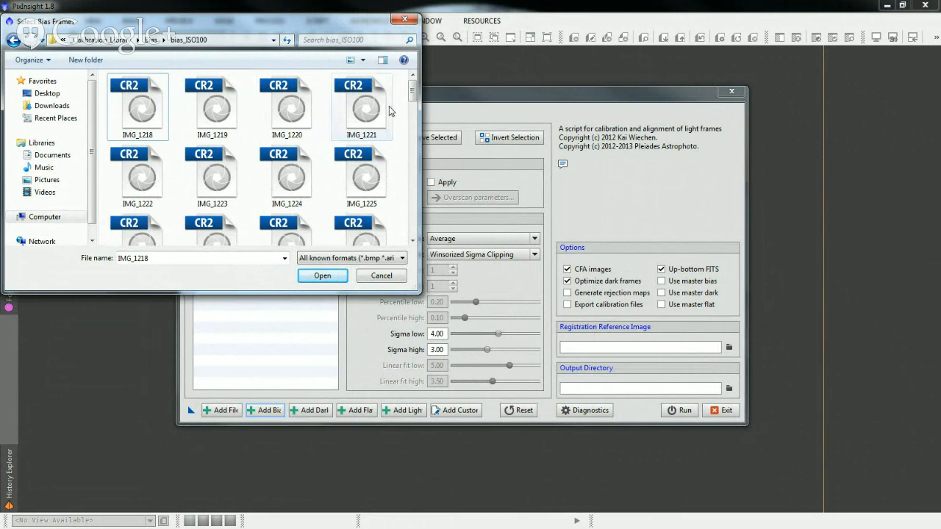
{"action": "left_click", "coordinate": [168, 112]}
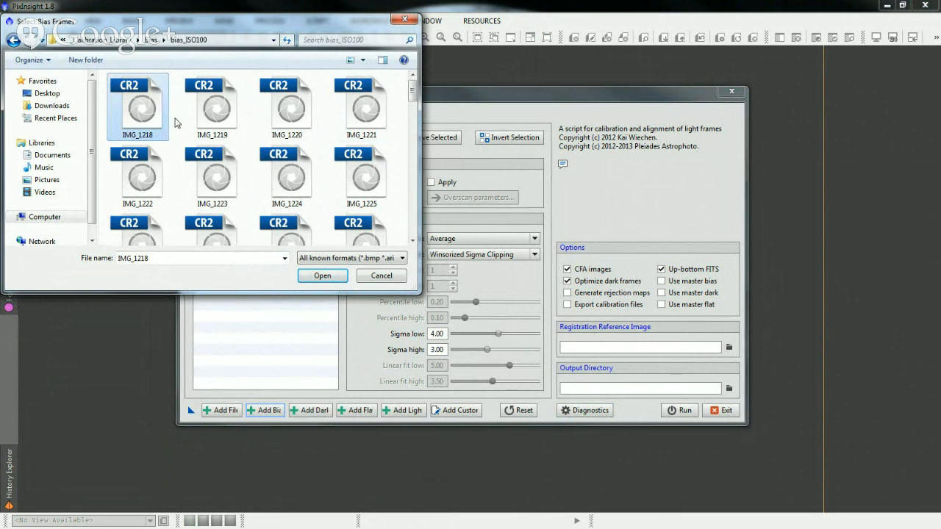
{"action": "key", "text": "ctrl+a"}
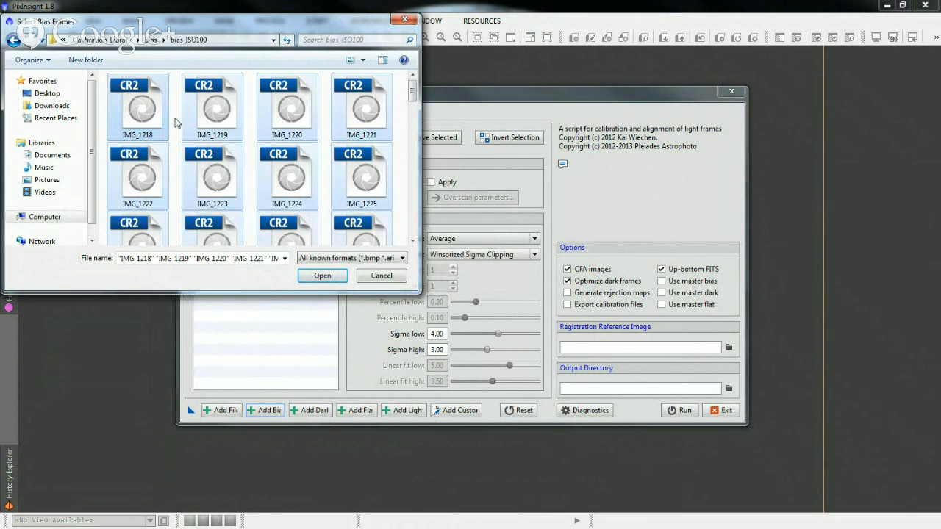
{"action": "left_click", "coordinate": [324, 280]}
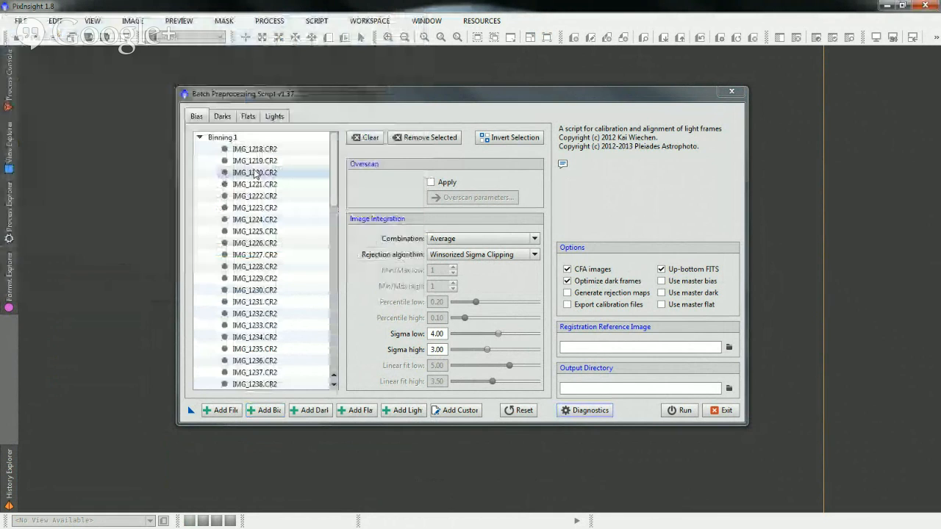
- Add all the dark frames from the calibration library's Dark 60-800 folder to the script
{"action": "left_click", "coordinate": [222, 116]}
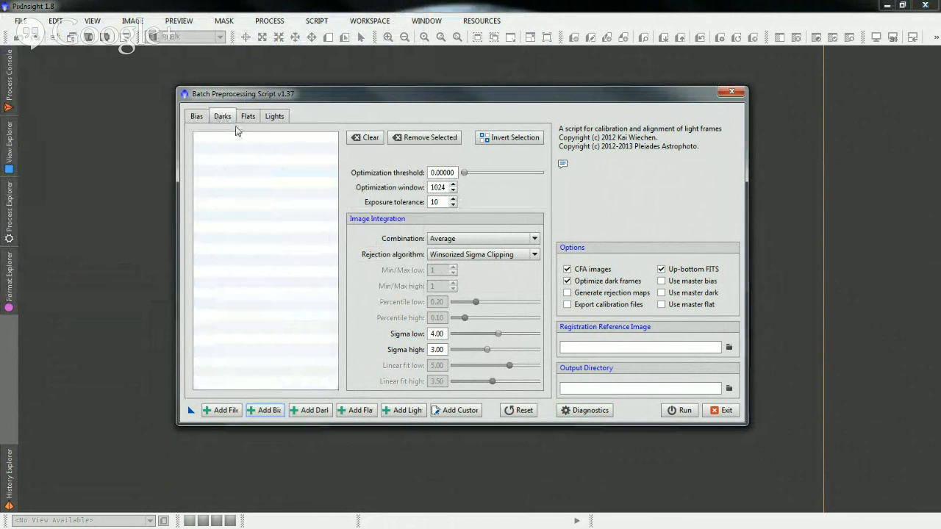
{"action": "left_click", "coordinate": [314, 410]}
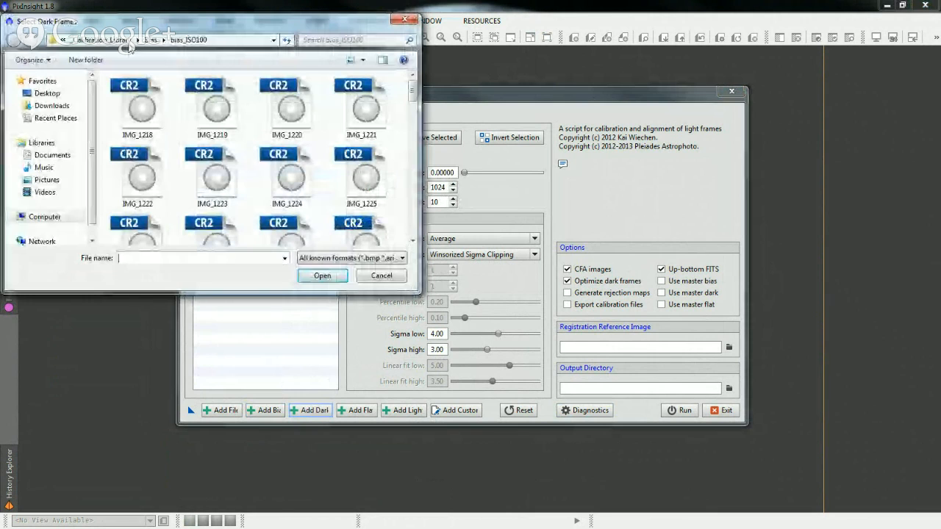
{"action": "left_click", "coordinate": [127, 42]}
{"action": "double_click", "coordinate": [174, 106]}
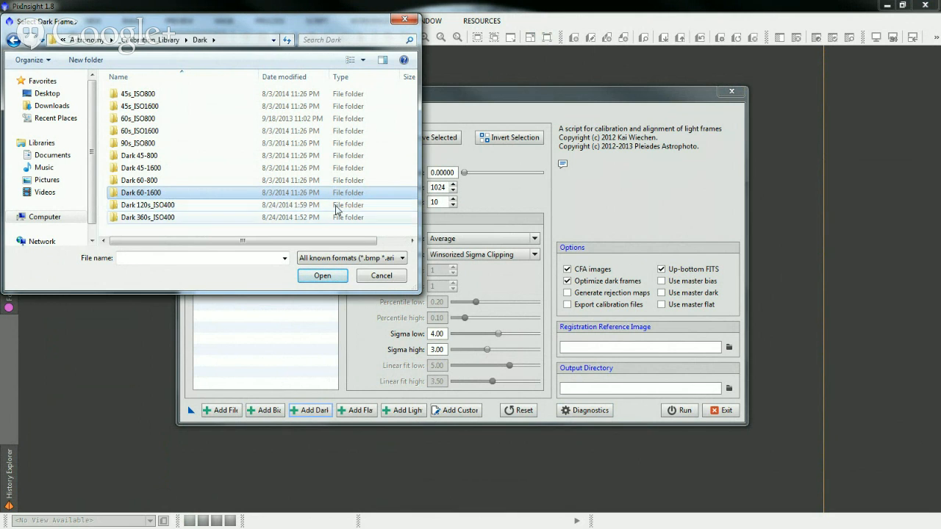
{"action": "double_click", "coordinate": [140, 180]}
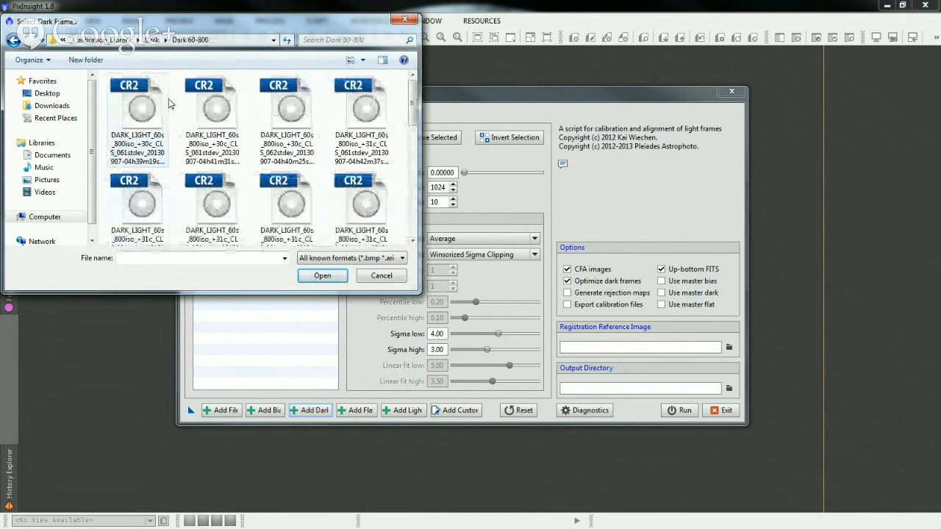
{"action": "left_click", "coordinate": [152, 40]}
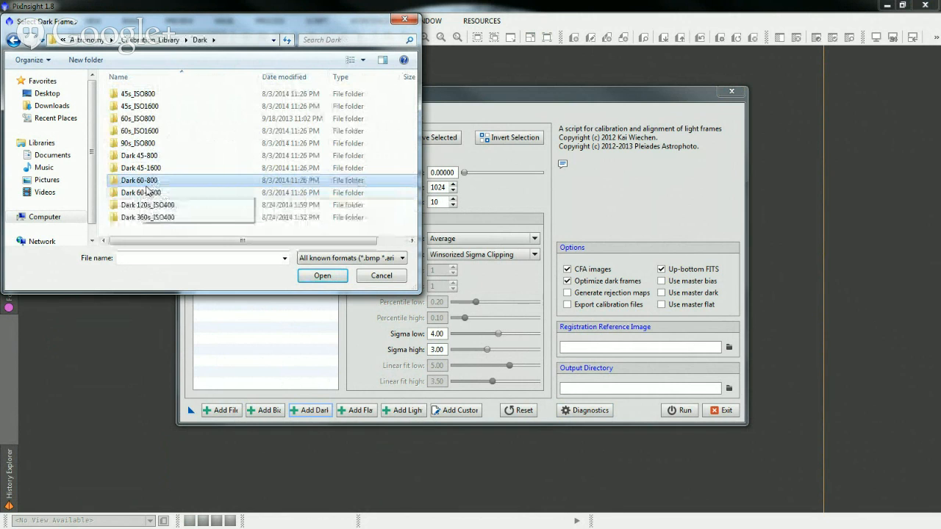
{"action": "double_click", "coordinate": [144, 180]}
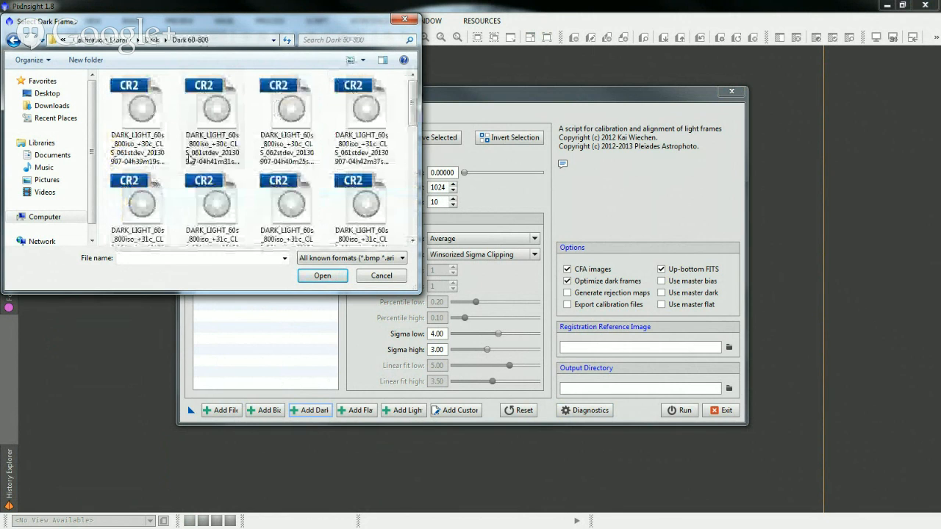
{"action": "left_click", "coordinate": [156, 121]}
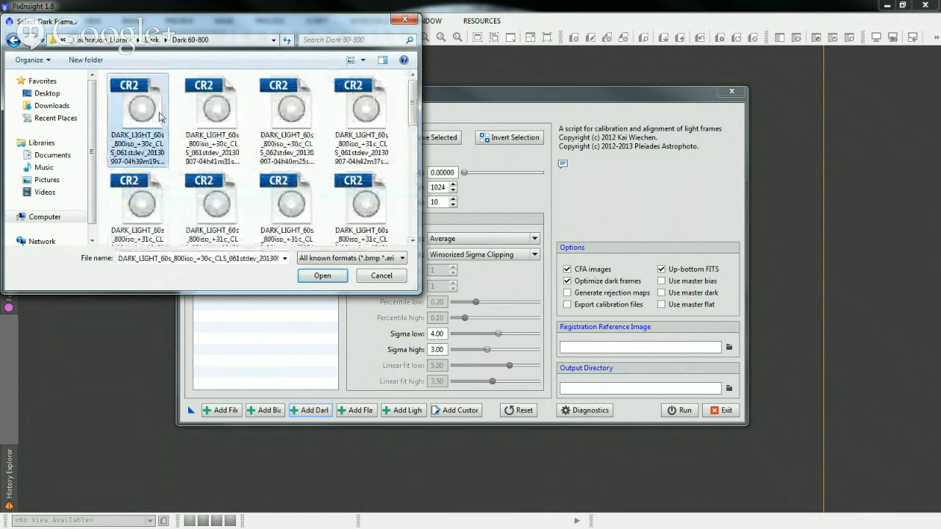
{"action": "left_click", "coordinate": [323, 277]}
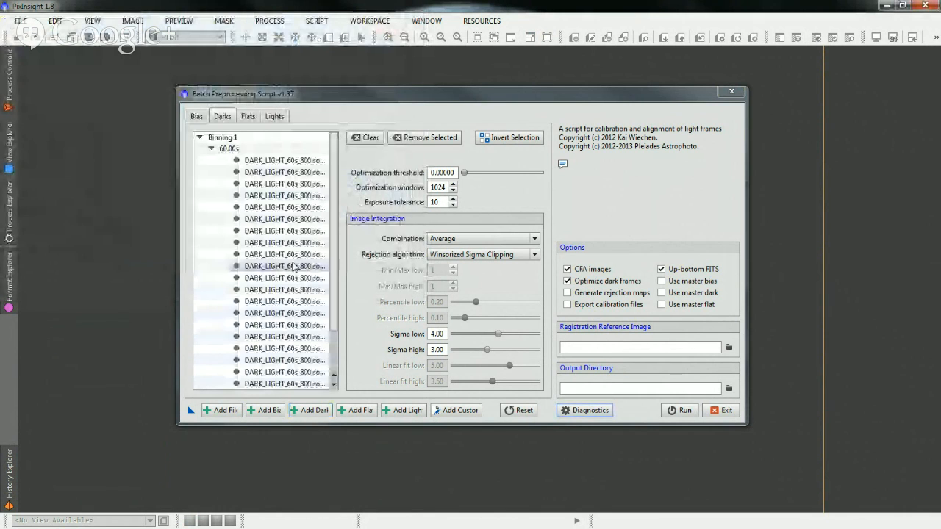
- Add all the flat frames from the calibration library's Flat/ISO800_5 folder to the script
{"action": "left_click", "coordinate": [247, 117]}
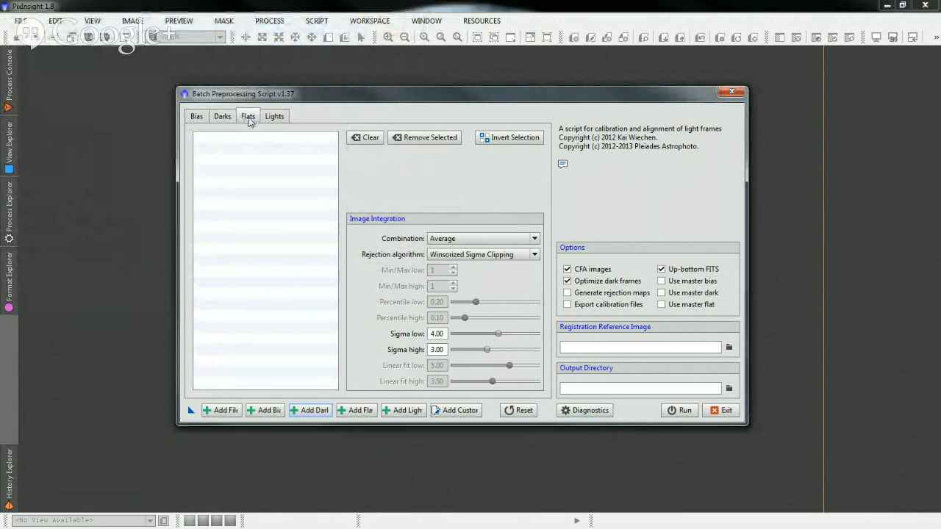
{"action": "left_click", "coordinate": [354, 410]}
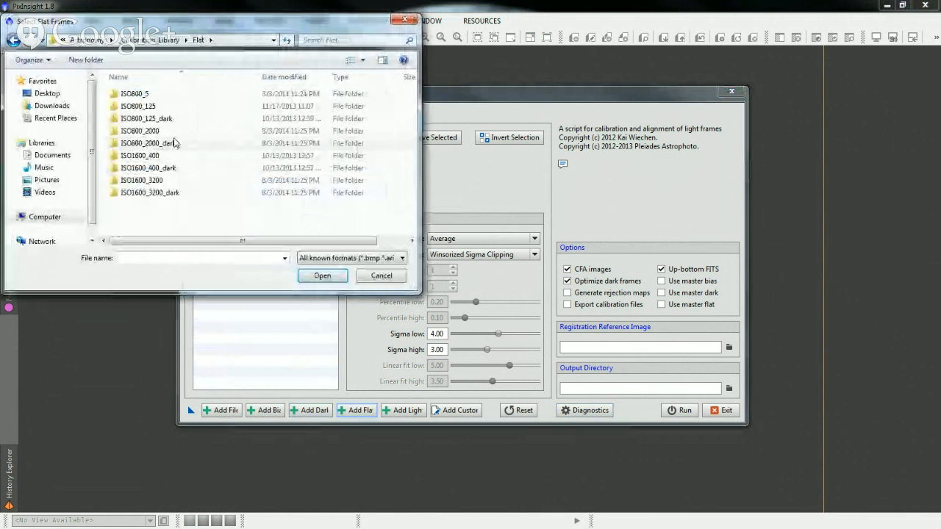
{"action": "double_click", "coordinate": [136, 94]}
{"action": "left_click", "coordinate": [151, 94]}
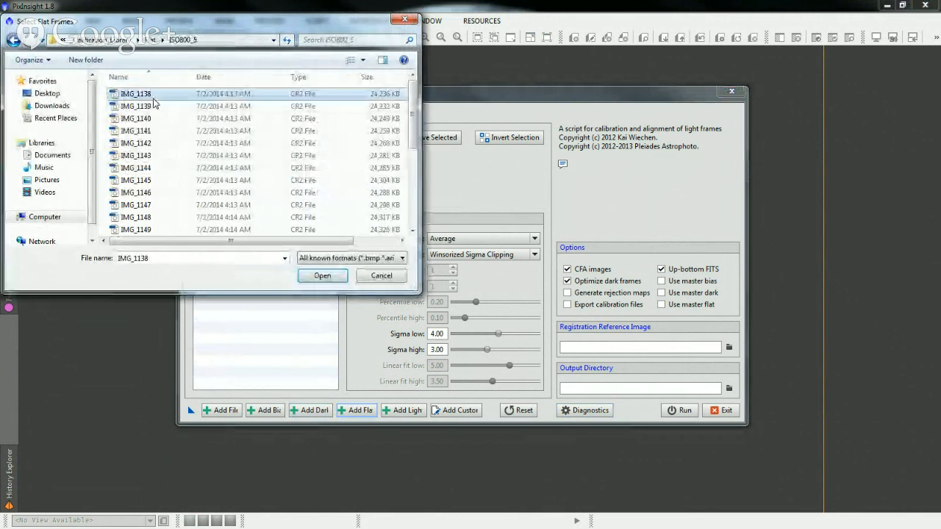
{"action": "key", "text": "ctrl+a"}
{"action": "left_click", "coordinate": [322, 276]}
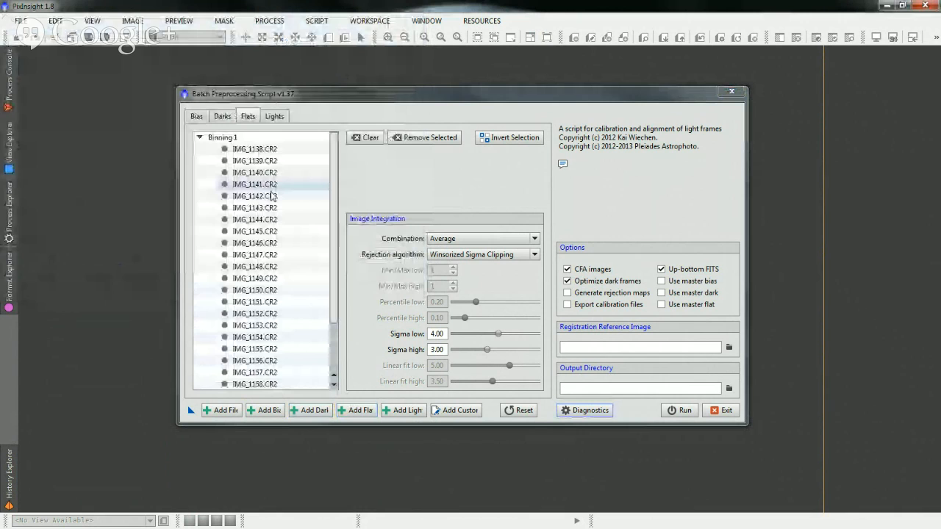
{"action": "left_click_drag", "start_coordinate": [335, 194], "coordinate": [335, 137]}
- Set the output directory to the calibration folder inside PixInsight_Processed
{"action": "left_click", "coordinate": [273, 116]}
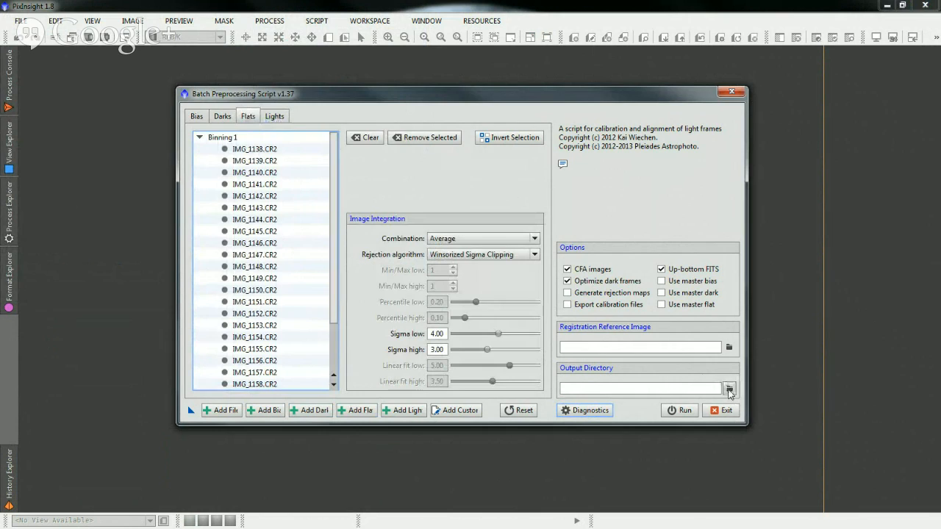
{"action": "left_click", "coordinate": [729, 389]}
{"action": "left_click", "coordinate": [155, 40]}
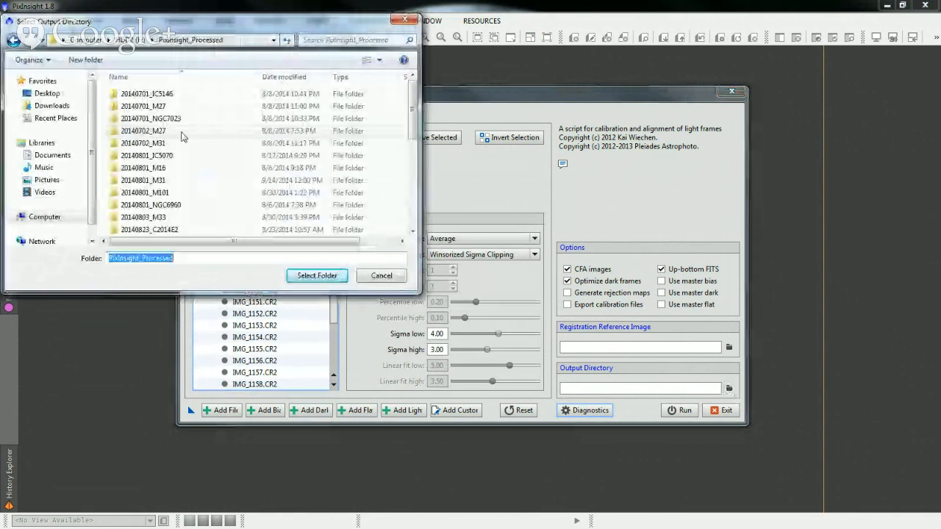
{"action": "left_click", "coordinate": [178, 193]}
{"action": "scroll", "coordinate": [177, 196], "scroll_direction": "down", "scroll_amount": 2}
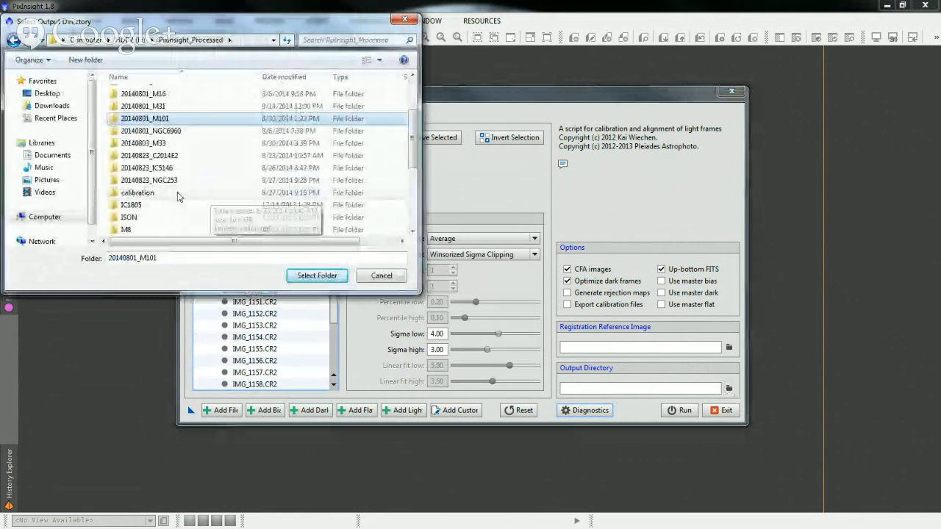
{"action": "left_click", "coordinate": [178, 194]}
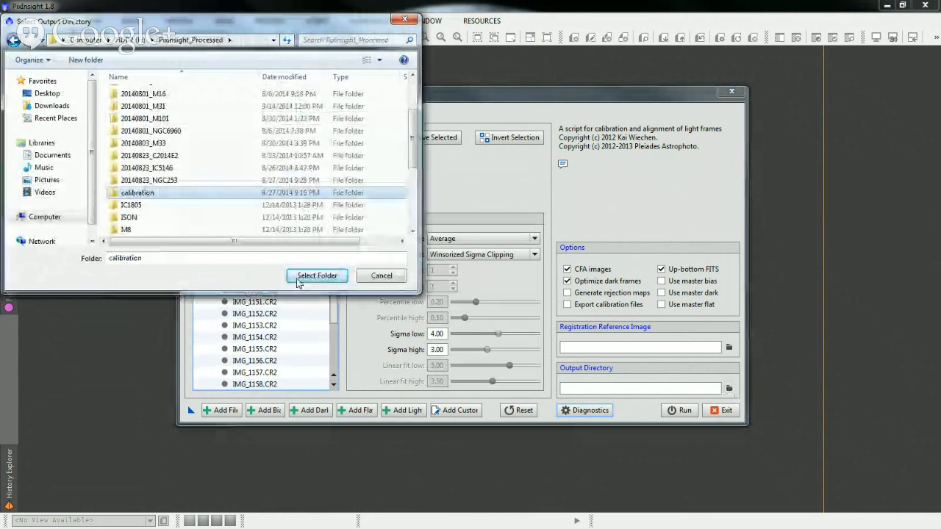
{"action": "left_click", "coordinate": [316, 276]}
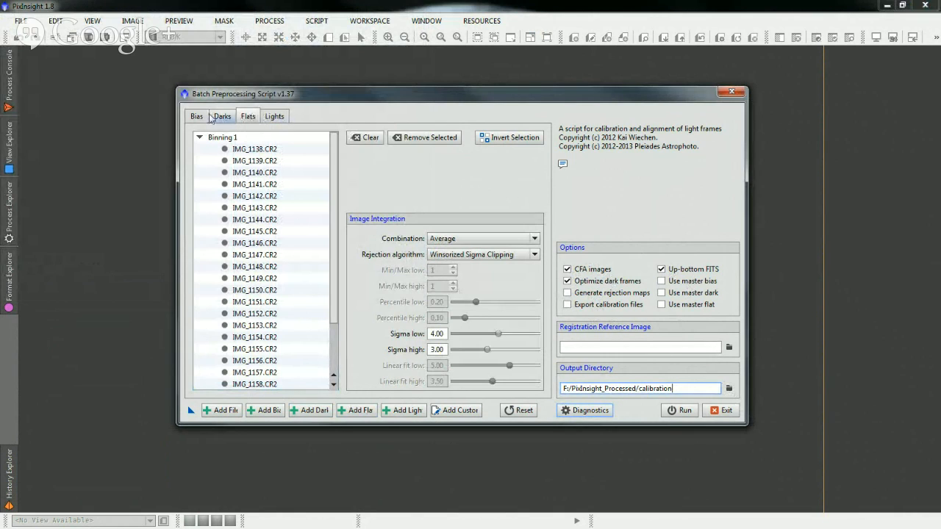
- Run the batch preprocessing without any light frames, and abort the run while the bias frames are being processed
{"action": "left_click", "coordinate": [678, 411]}
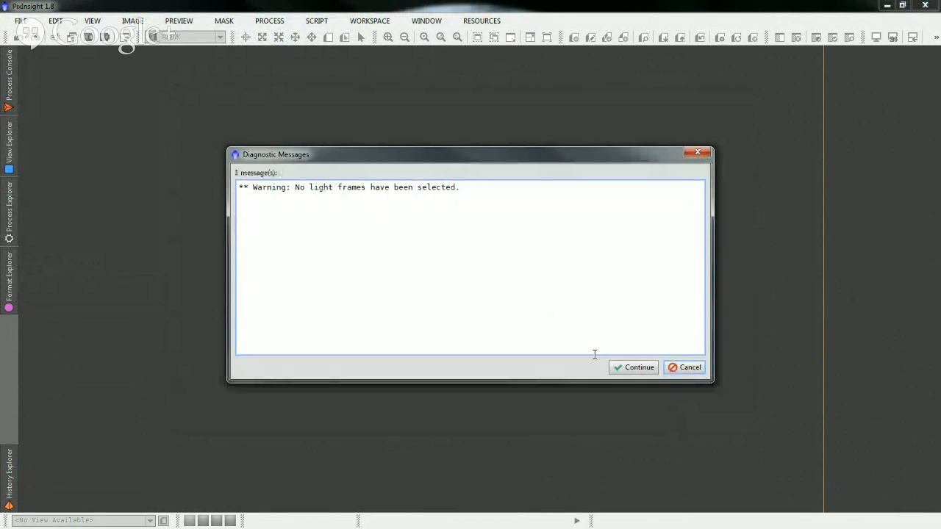
{"action": "left_click", "coordinate": [636, 371]}
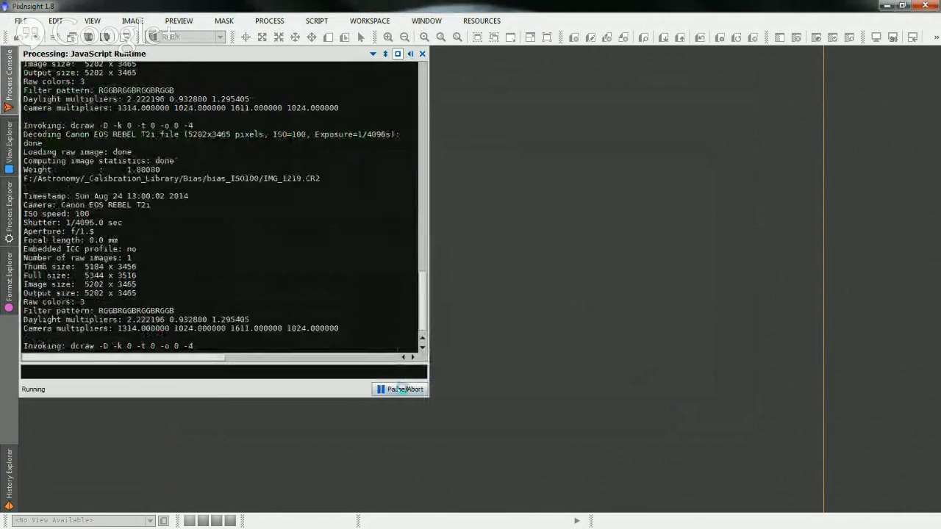
{"action": "left_click", "coordinate": [402, 389]}
{"action": "left_click", "coordinate": [455, 294]}
{"action": "left_click", "coordinate": [457, 294]}
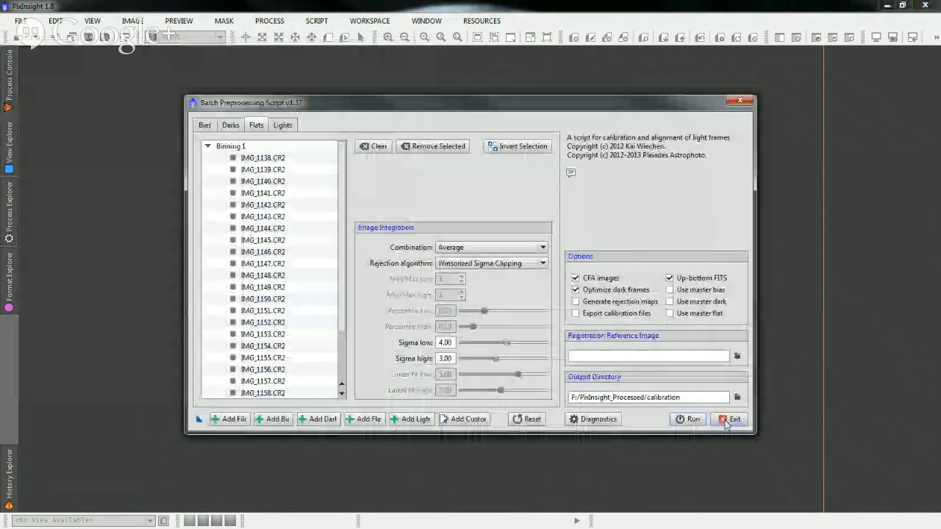
- Exit the Batch Preprocessing script and relaunch BatchPreprocessing with empty frame lists
{"action": "left_click", "coordinate": [730, 418]}
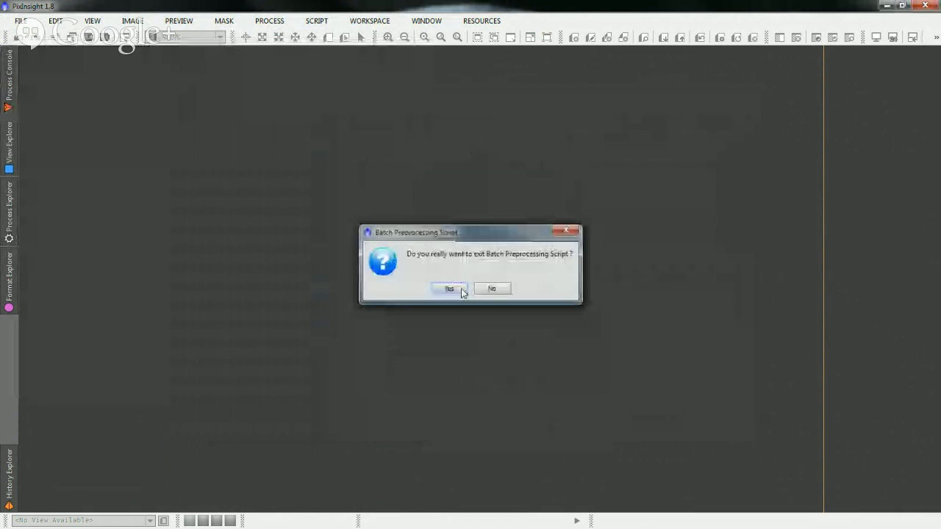
{"action": "left_click", "coordinate": [449, 289]}
{"action": "left_click", "coordinate": [316, 20]}
{"action": "mouse_move", "coordinate": [367, 39]}
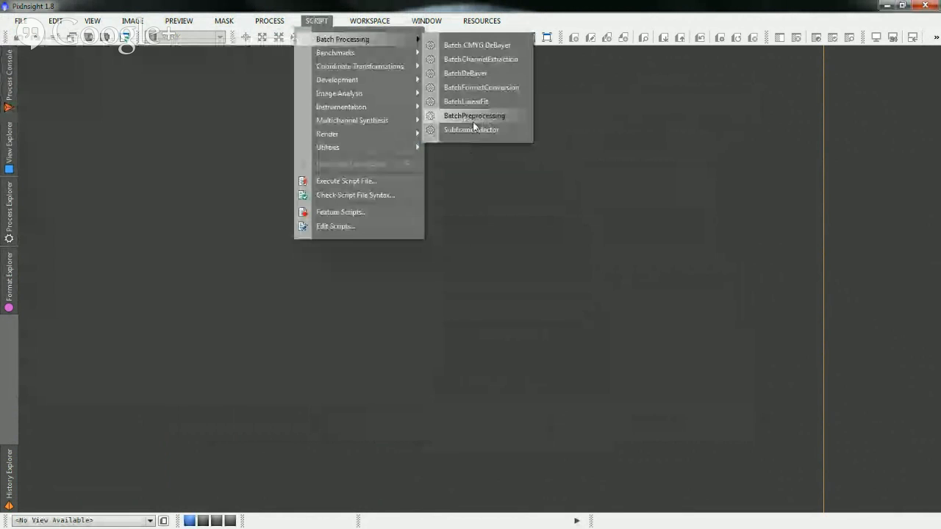
{"action": "left_click", "coordinate": [472, 121]}
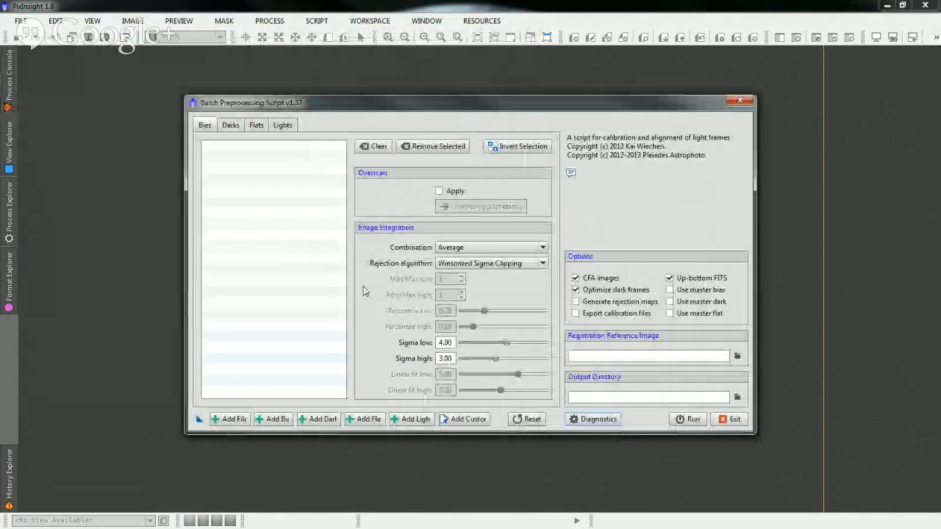
- Add the master bias file bias-65xISO100.fit from the calibration library's master_20140824 folder as the bias frame
{"action": "left_click", "coordinate": [274, 419]}
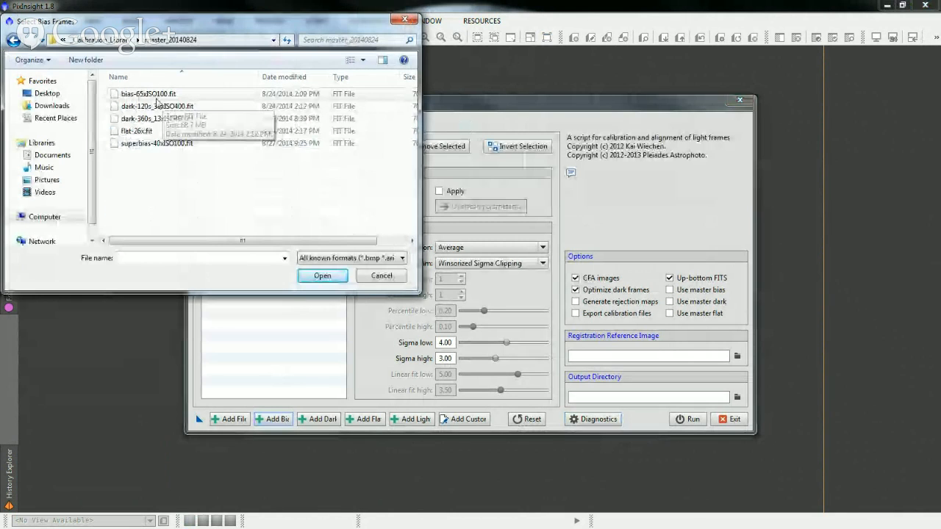
{"action": "left_click", "coordinate": [153, 96]}
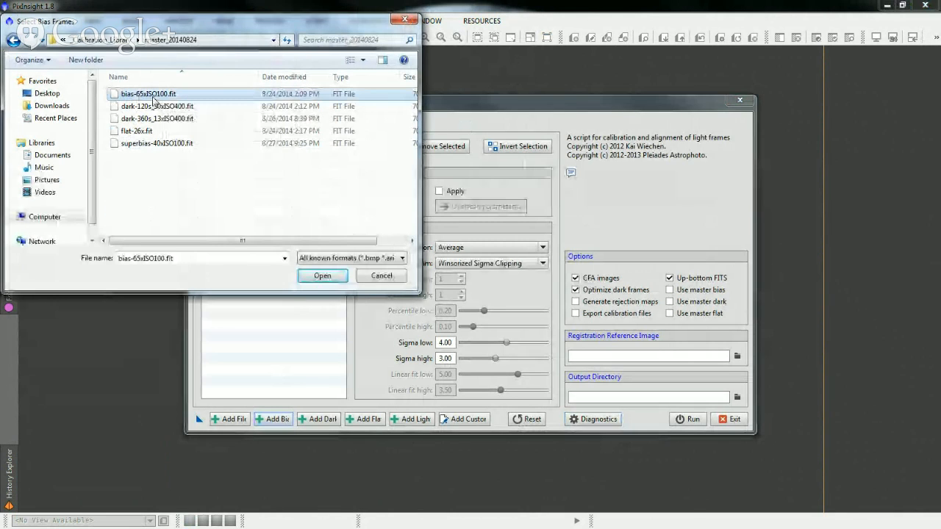
{"action": "left_click", "coordinate": [150, 106]}
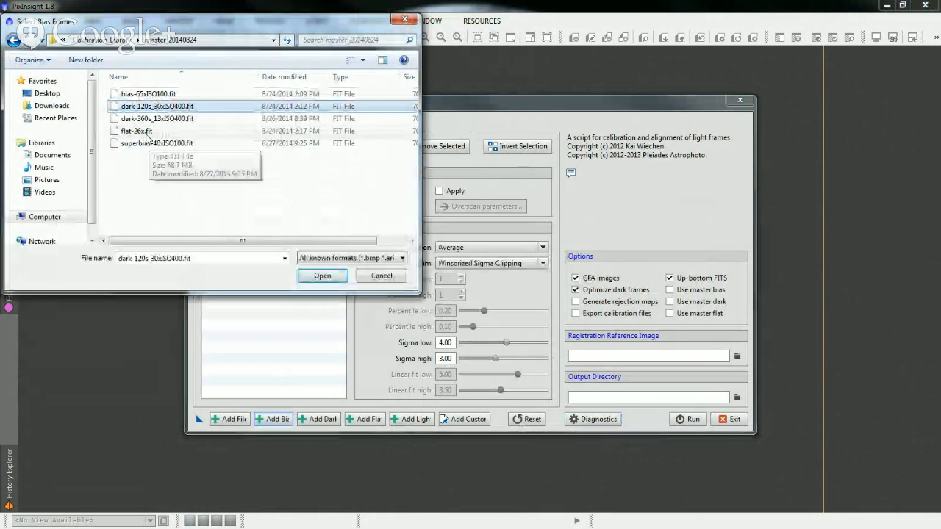
{"action": "left_click", "coordinate": [148, 132]}
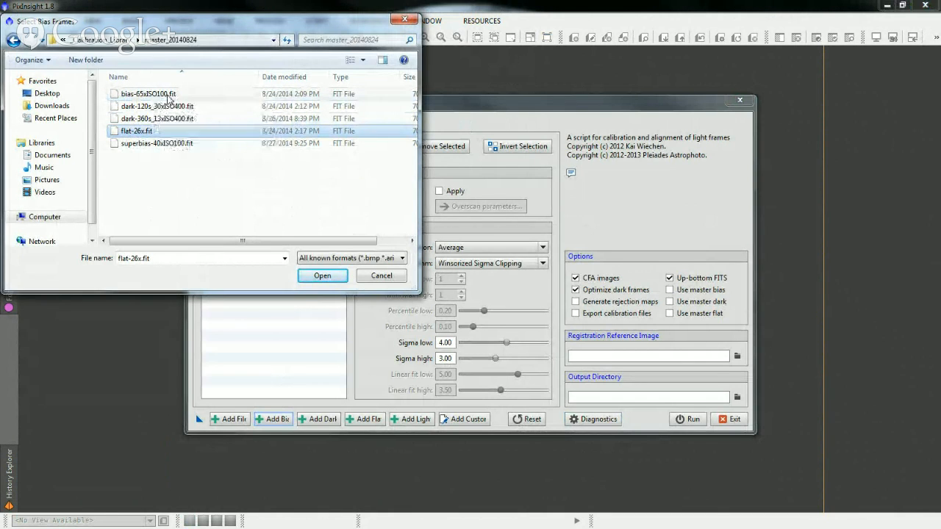
{"action": "left_click", "coordinate": [168, 98]}
{"action": "left_click", "coordinate": [322, 276]}
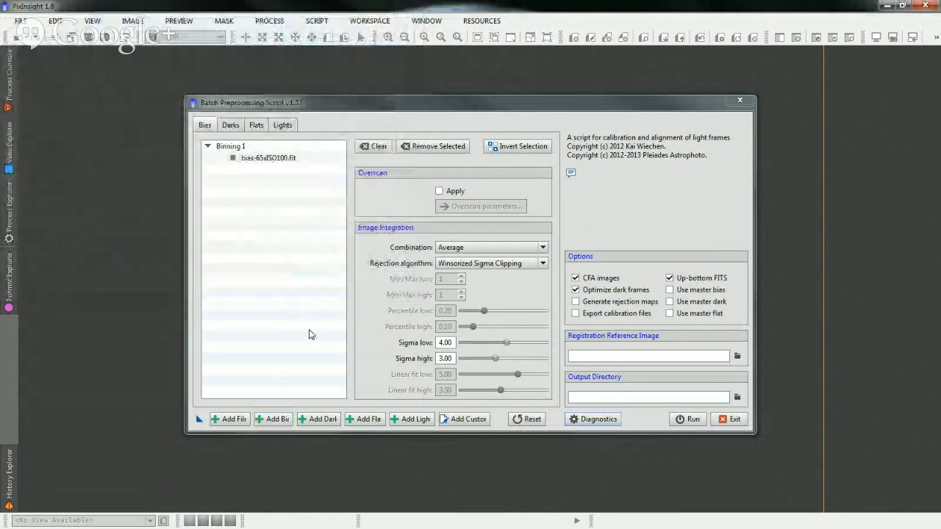
- Add the master dark dark-120s_30xISO400.fit as the dark frame and the master flat flat-26x.fit as the flat frame
{"action": "left_click", "coordinate": [317, 418]}
{"action": "left_click", "coordinate": [157, 106]}
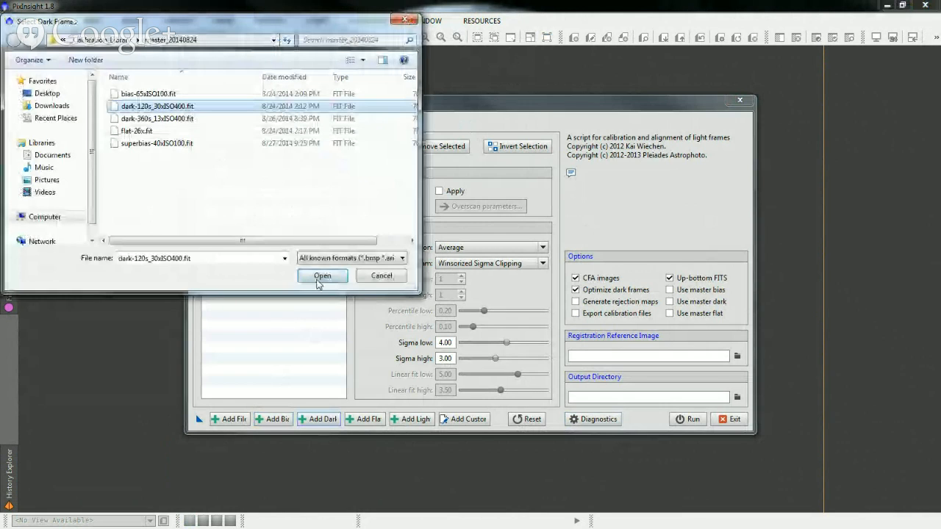
{"action": "left_click", "coordinate": [317, 283]}
{"action": "left_click", "coordinate": [364, 419]}
{"action": "left_click", "coordinate": [137, 130]}
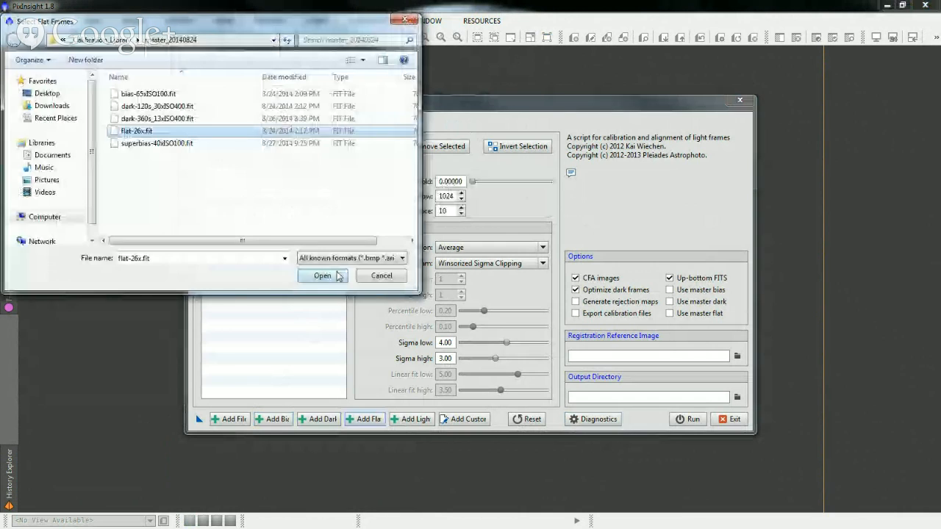
{"action": "left_click", "coordinate": [323, 276]}
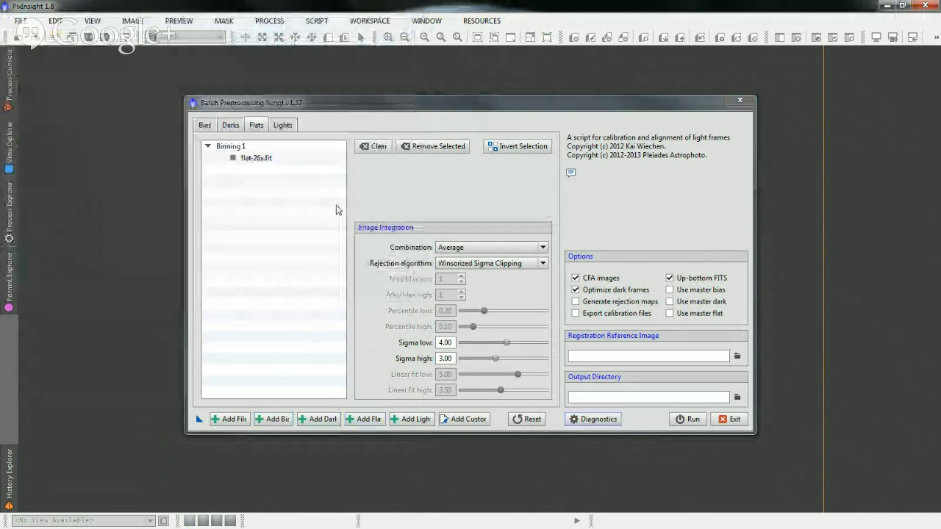
- Enable the use of master bias, master dark and master flat, and check the bias, dark and flat frame lists
{"action": "left_click", "coordinate": [205, 125]}
{"action": "left_click", "coordinate": [255, 124]}
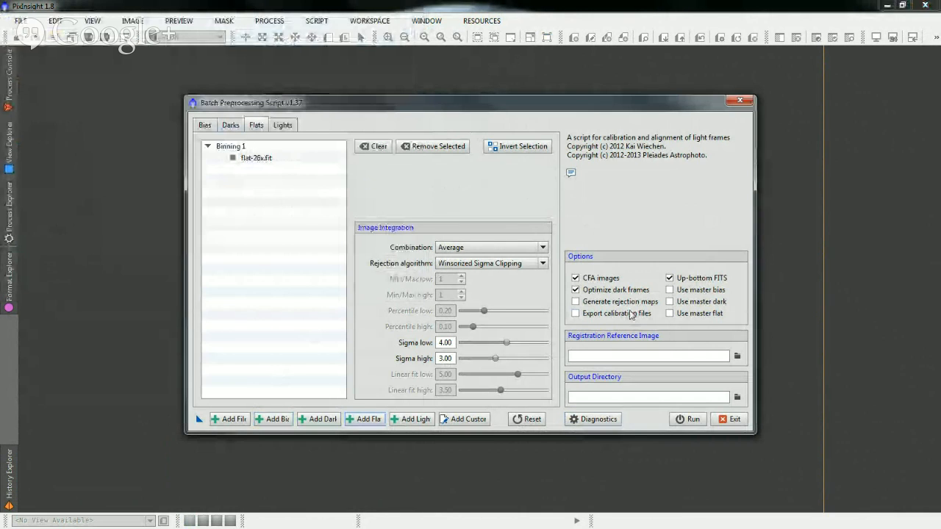
{"action": "left_click", "coordinate": [669, 290]}
{"action": "left_click", "coordinate": [669, 301]}
{"action": "left_click", "coordinate": [669, 313]}
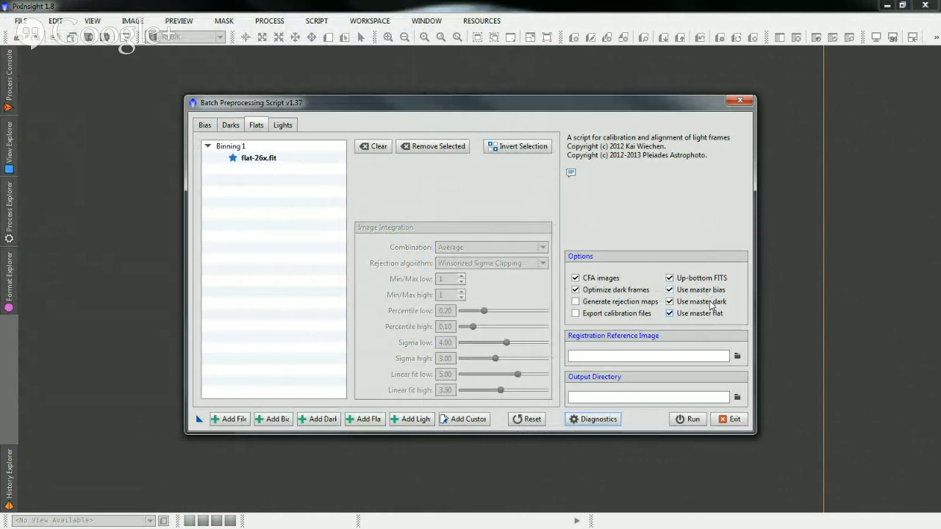
{"action": "left_click", "coordinate": [246, 158]}
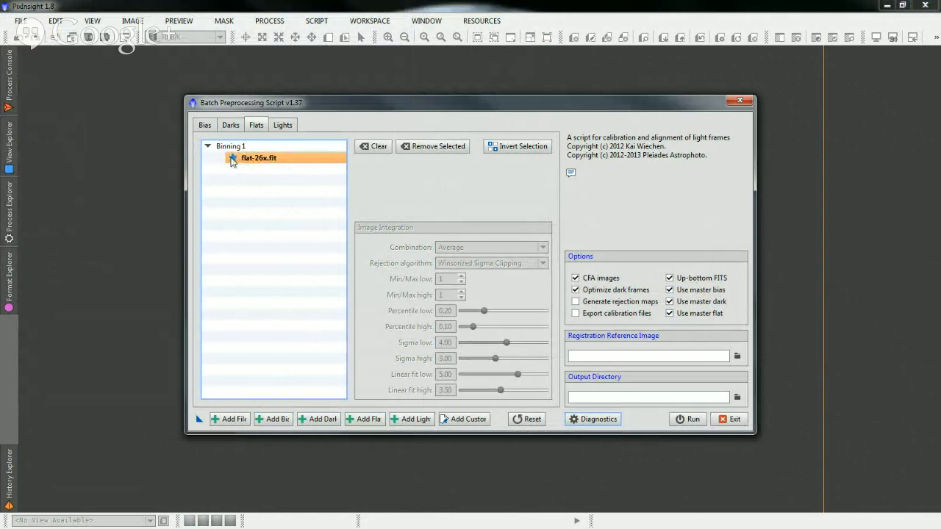
{"action": "left_click", "coordinate": [205, 125]}
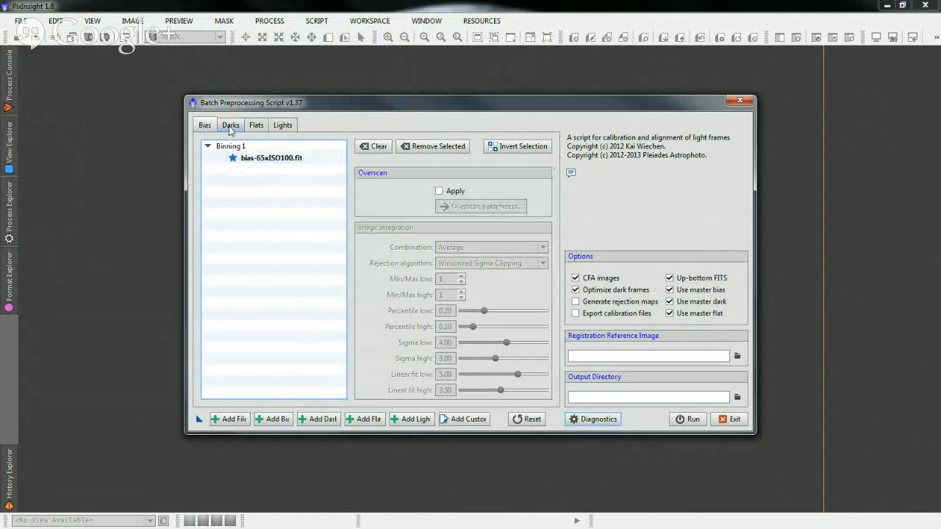
{"action": "left_click", "coordinate": [231, 125]}
{"action": "left_click", "coordinate": [206, 125]}
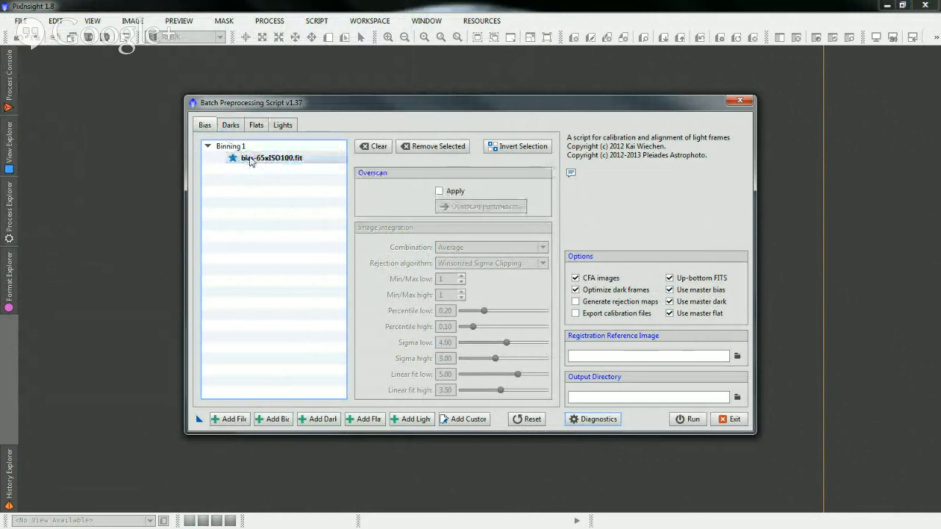
{"action": "left_click", "coordinate": [231, 125]}
{"action": "left_click", "coordinate": [256, 126]}
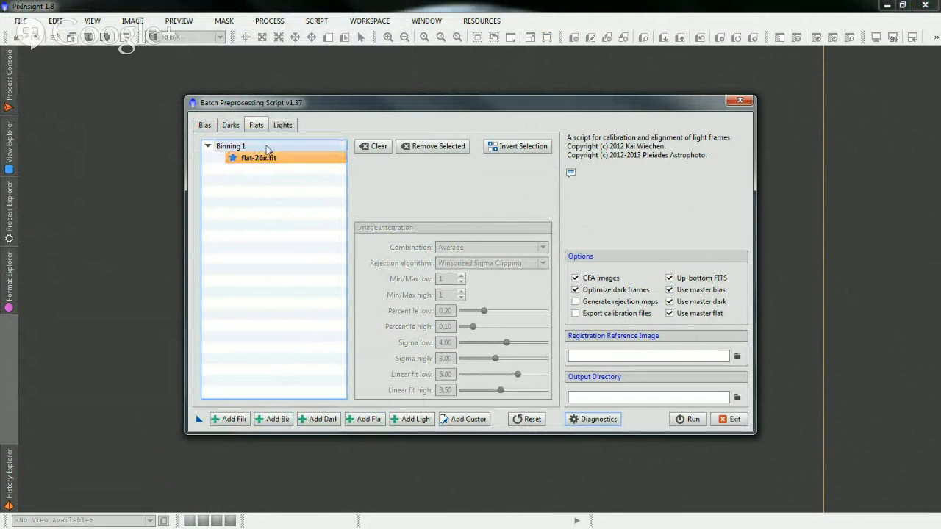
- Add all M31 CR2 files from the Astronomy library's 2014-08-01/M31 folder as light frames
{"action": "left_click", "coordinate": [281, 126]}
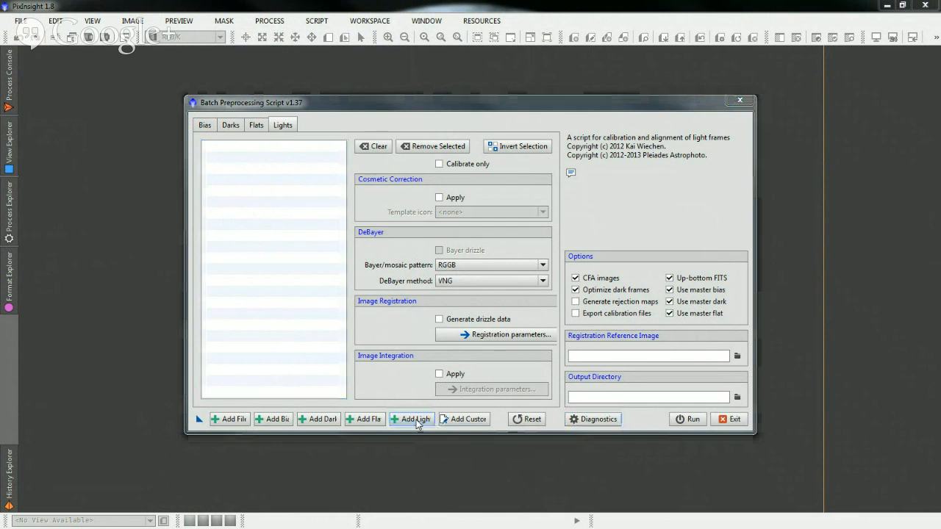
{"action": "left_click", "coordinate": [414, 421]}
{"action": "left_click", "coordinate": [118, 41]}
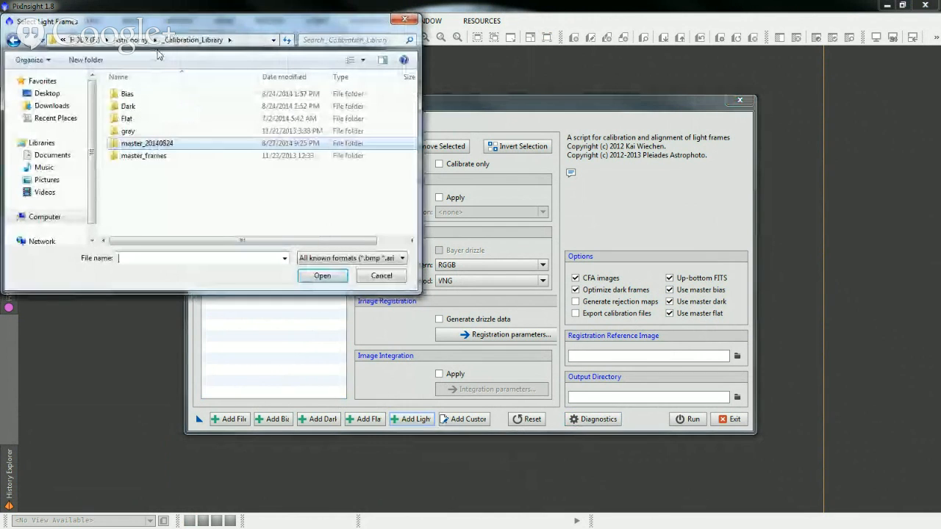
{"action": "left_click", "coordinate": [134, 41]}
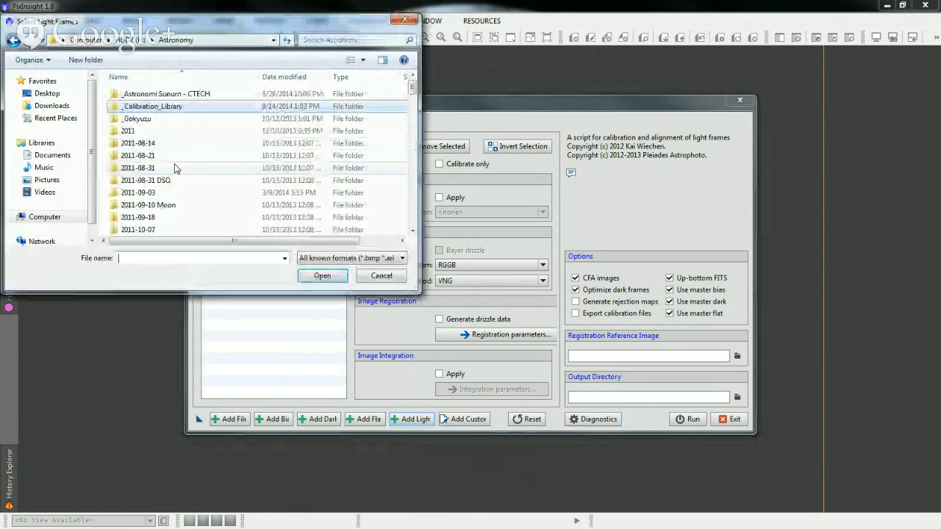
{"action": "scroll", "coordinate": [217, 194], "scroll_direction": "down", "scroll_amount": 5}
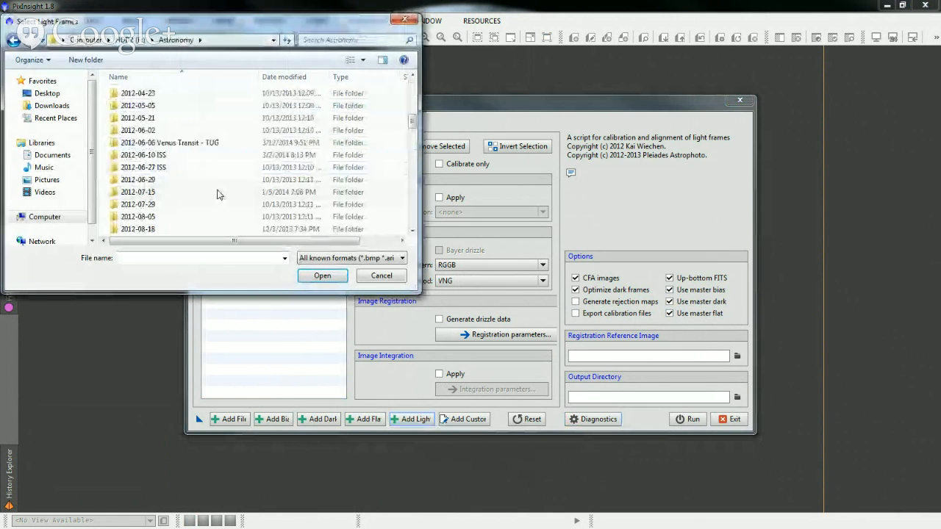
{"action": "scroll", "coordinate": [218, 194], "scroll_direction": "down", "scroll_amount": 5}
{"action": "double_click", "coordinate": [161, 203]}
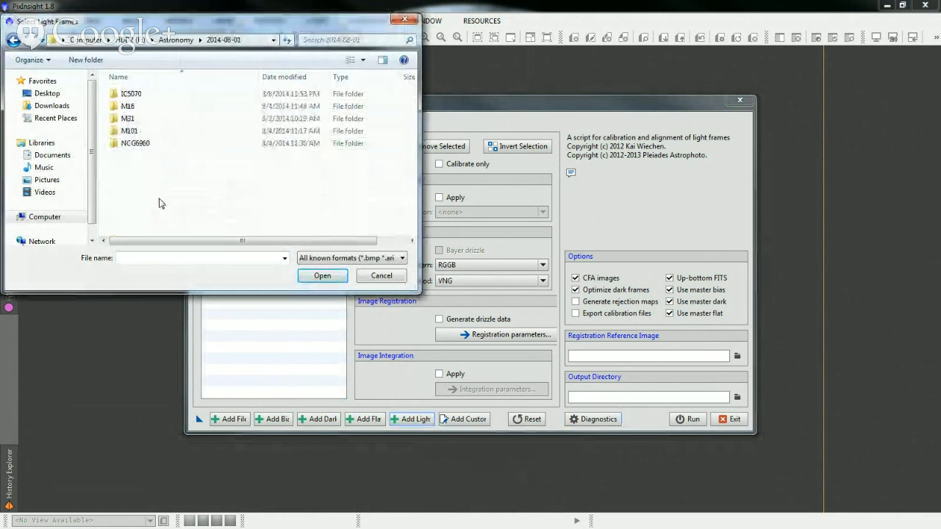
{"action": "double_click", "coordinate": [147, 119]}
{"action": "left_click", "coordinate": [160, 117]}
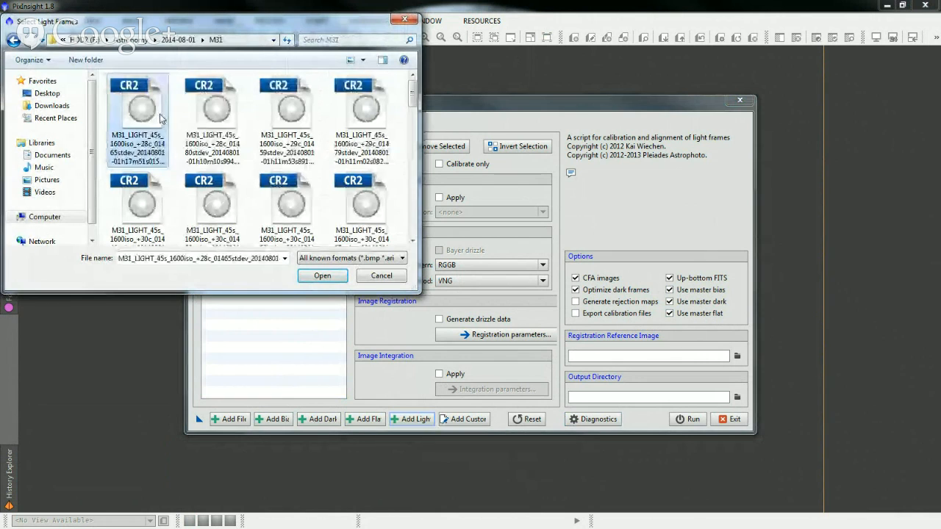
{"action": "key", "text": "ctrl+a"}
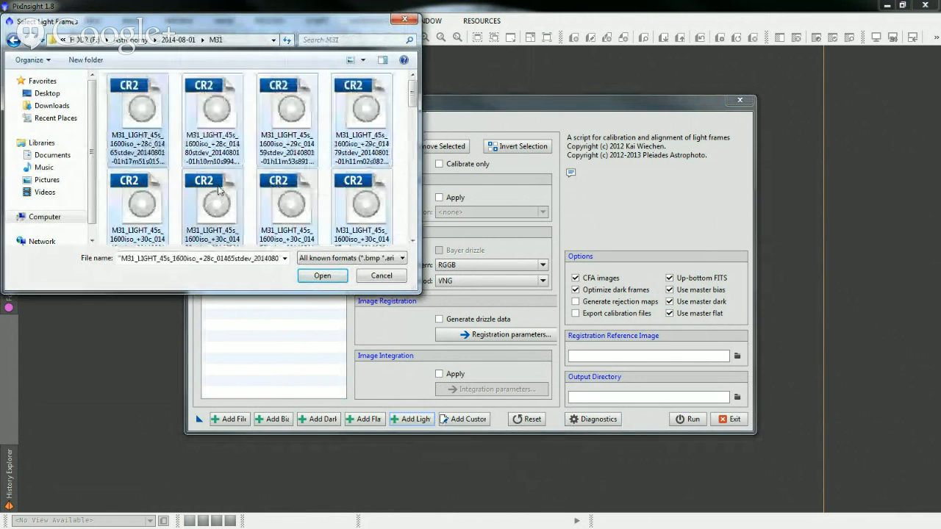
{"action": "left_click", "coordinate": [319, 276]}
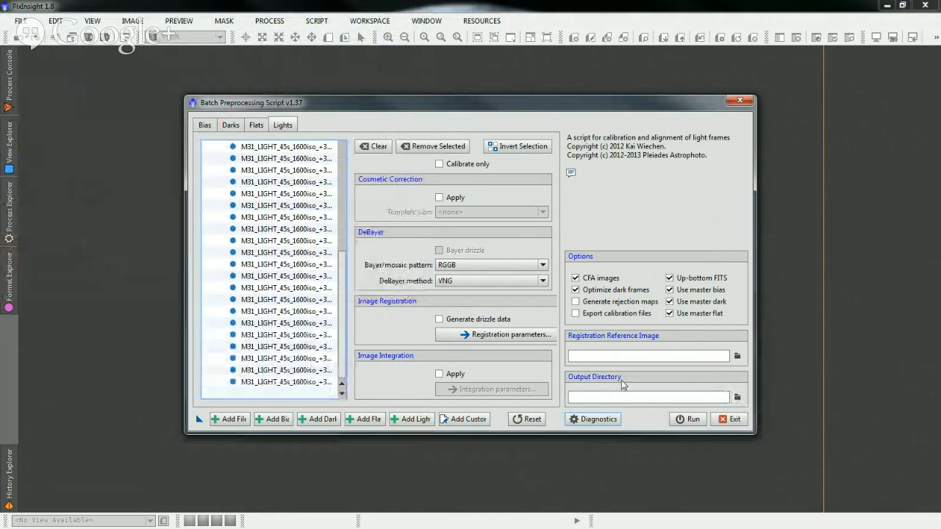
- Set the output directory to the 20140801_M31 folder inside PixInsight_Processed
{"action": "left_click", "coordinate": [737, 397]}
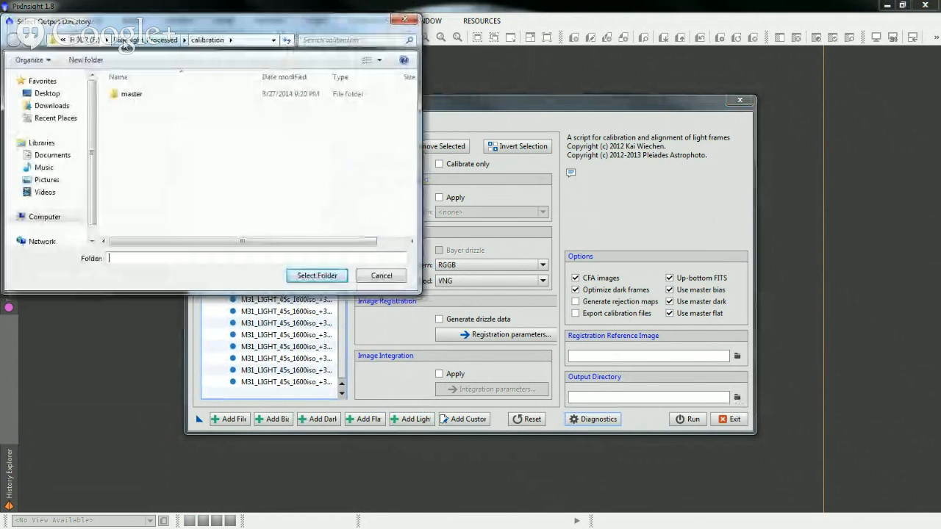
{"action": "left_click", "coordinate": [125, 43]}
{"action": "scroll", "coordinate": [153, 171], "scroll_direction": "down", "scroll_amount": 5}
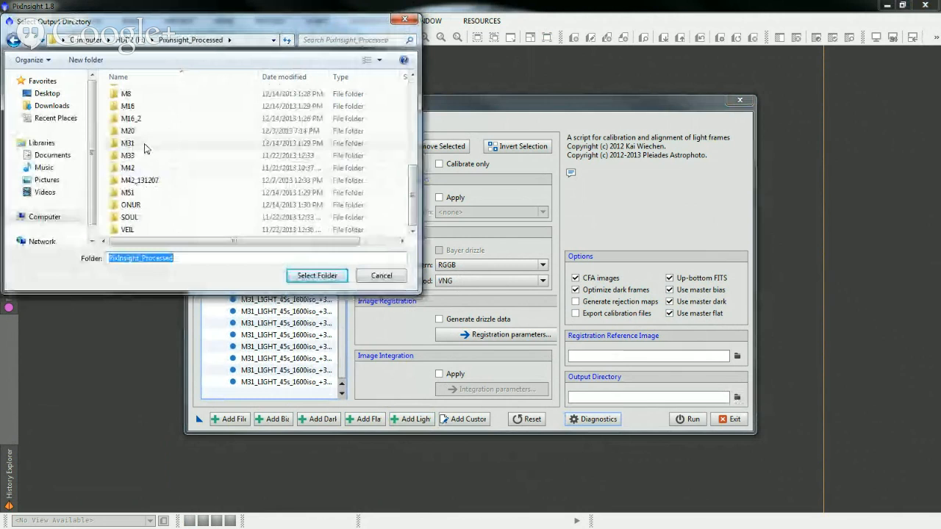
{"action": "left_click", "coordinate": [171, 147]}
{"action": "scroll", "coordinate": [175, 151], "scroll_direction": "up", "scroll_amount": 5}
{"action": "double_click", "coordinate": [175, 152]}
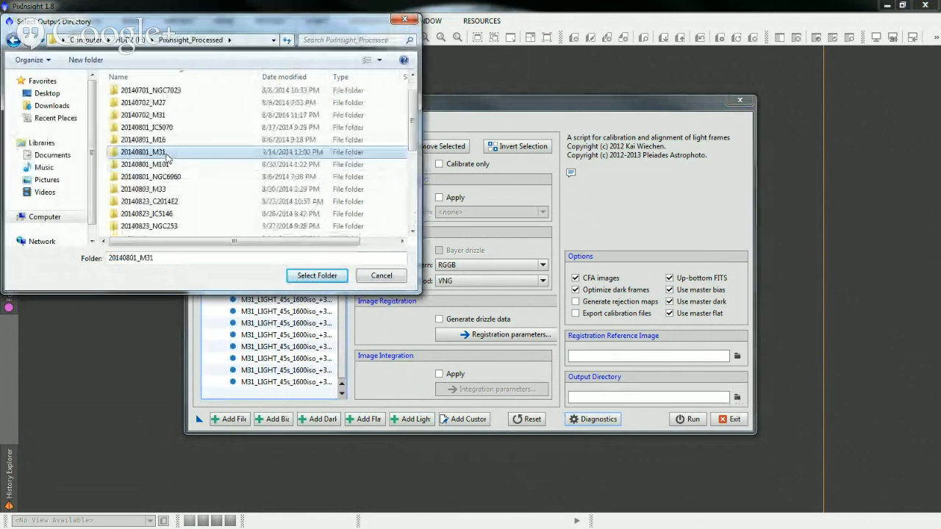
{"action": "left_click", "coordinate": [316, 275]}
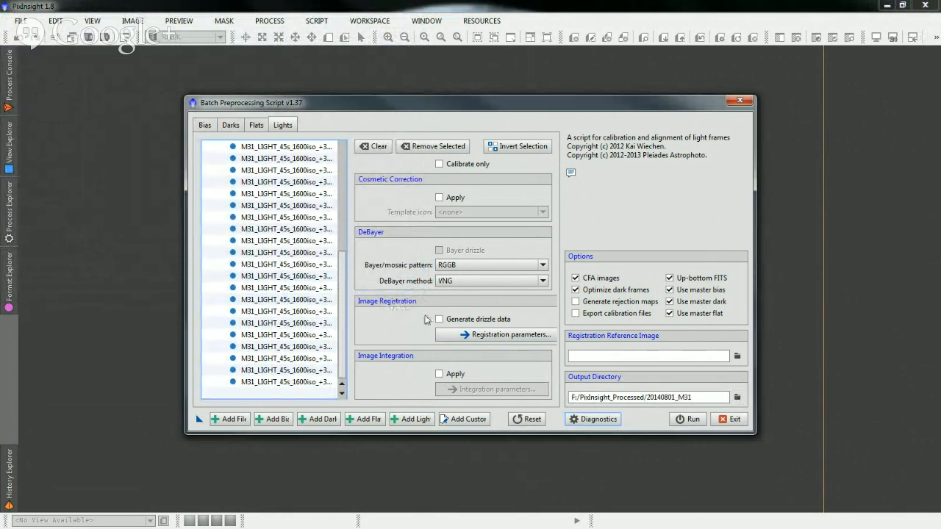
{"action": "left_click", "coordinate": [485, 335]}
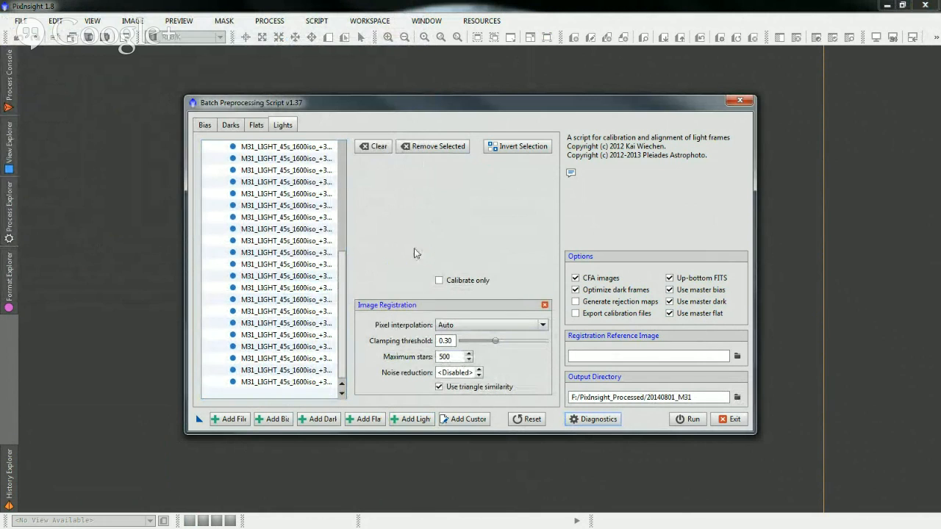
{"action": "left_click", "coordinate": [542, 306]}
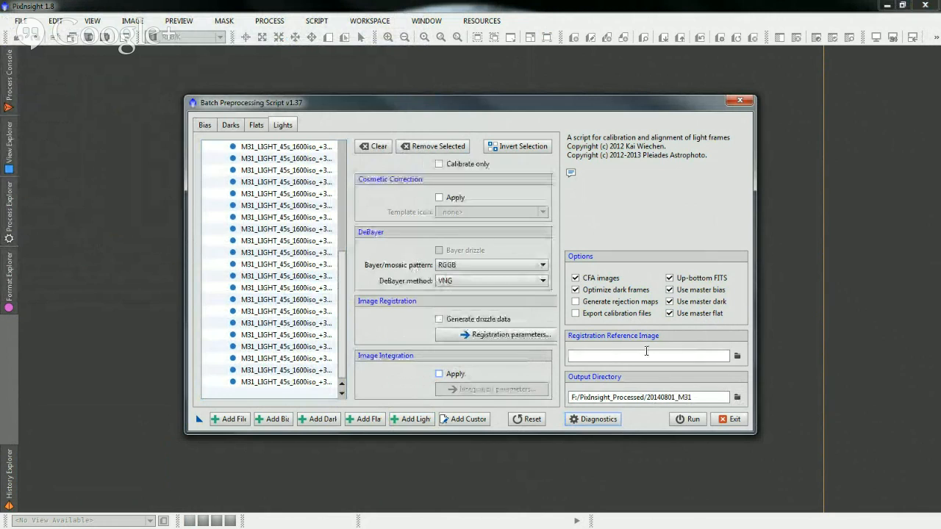
{"action": "scroll", "coordinate": [286, 254], "scroll_direction": "down", "scroll_amount": 3}
{"action": "double_click", "coordinate": [285, 253]}
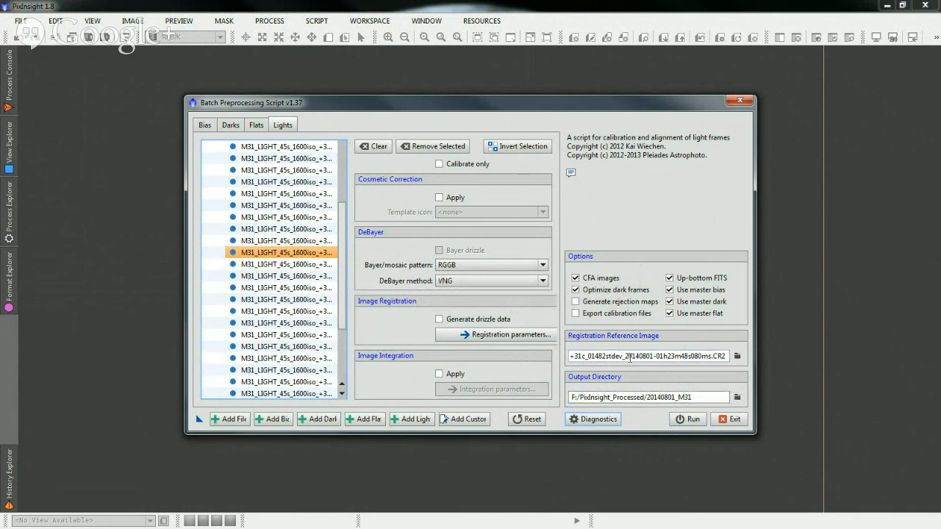
- Run the batch preprocessing with the M31 light frames, and abort the run while the light frames are being calibrated
{"action": "left_click", "coordinate": [692, 420]}
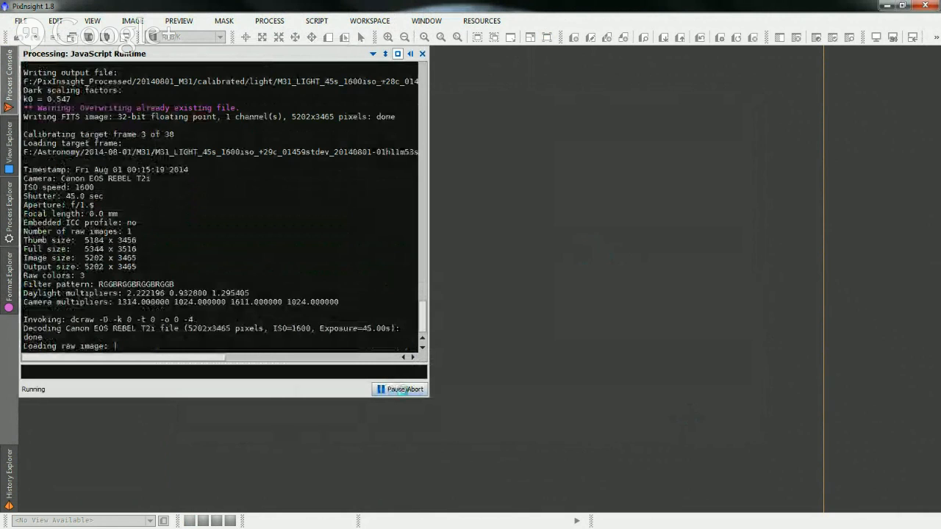
{"action": "left_click", "coordinate": [402, 388]}
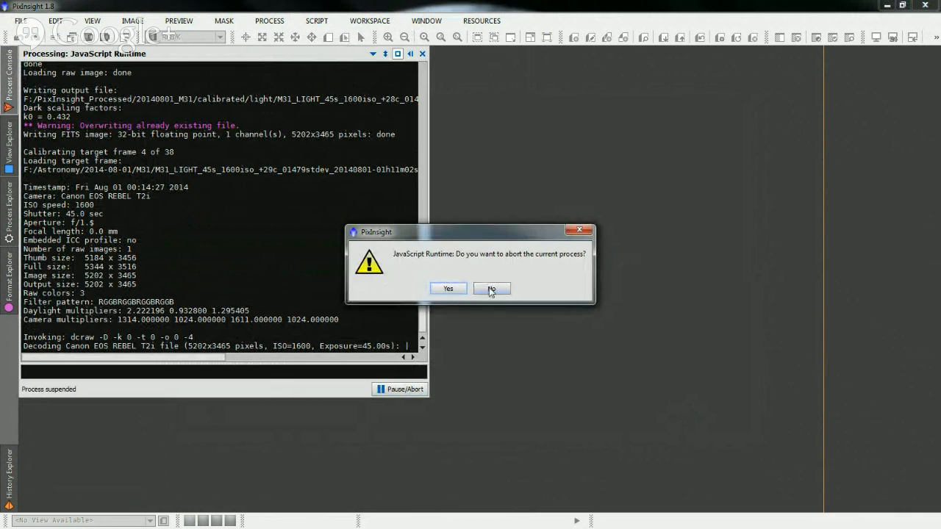
{"action": "left_click", "coordinate": [491, 289]}
{"action": "left_click", "coordinate": [400, 388]}
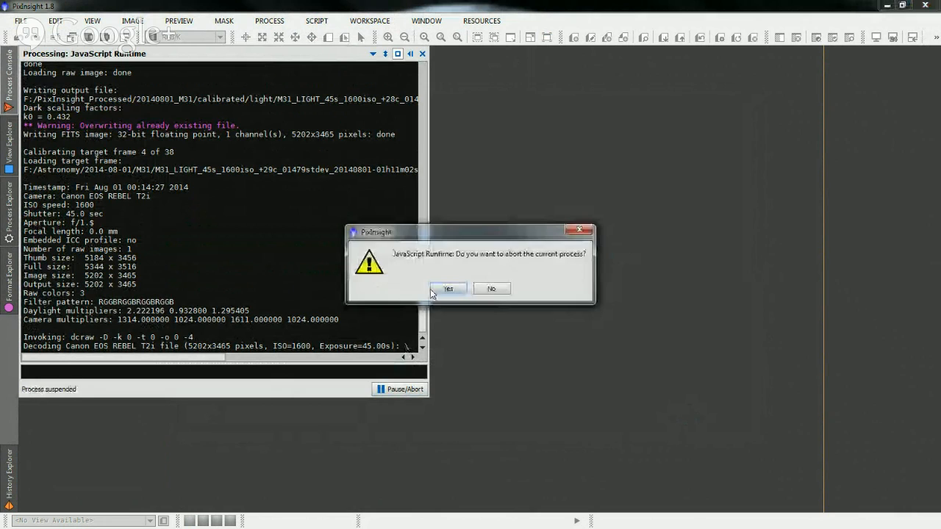
{"action": "left_click", "coordinate": [433, 291]}
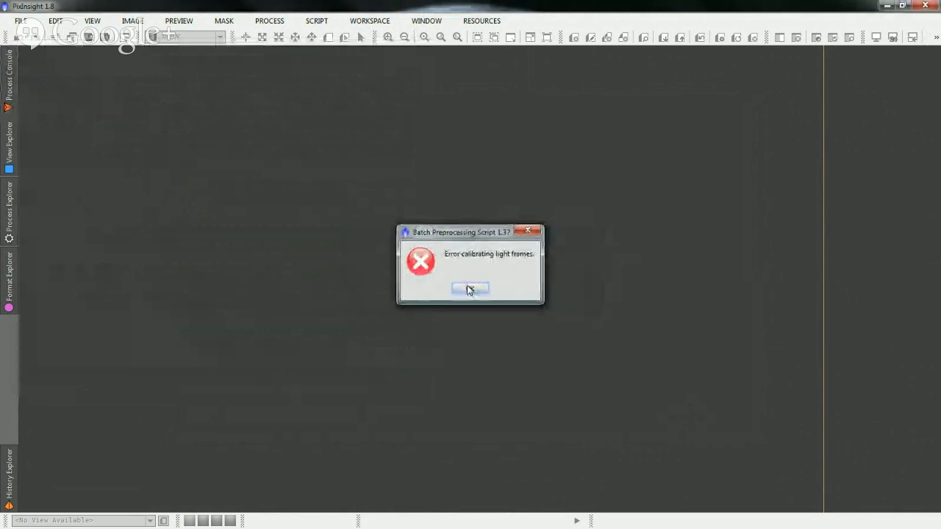
{"action": "left_click", "coordinate": [470, 289]}
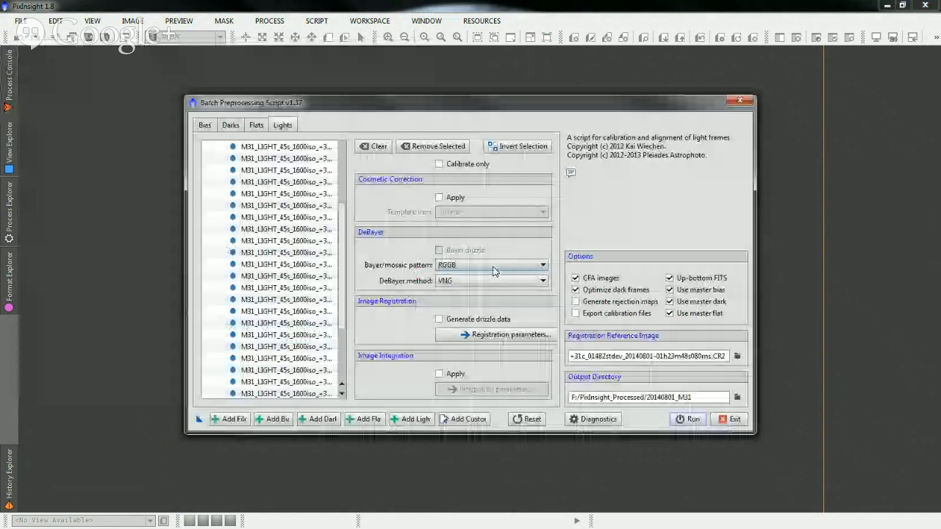
- Open the list of Bayer/mosaic patterns available for debayering the light frames
{"action": "left_click", "coordinate": [494, 268]}
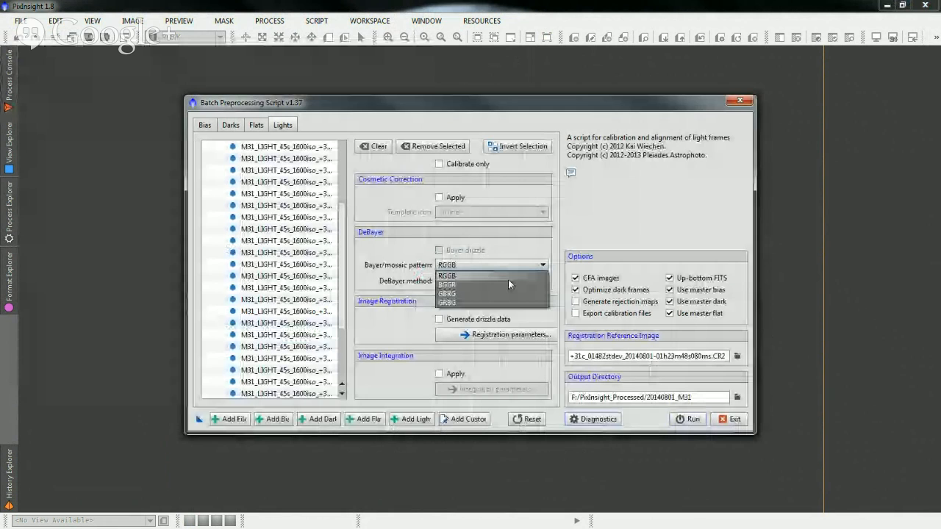
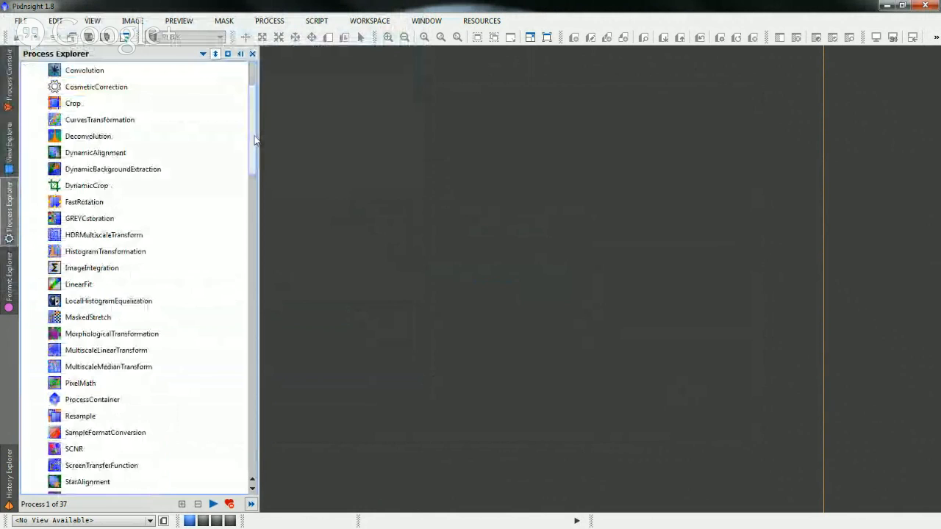
- Open the ImageIntegration process from the Process Explorer and move its window to the far side of the workspace
{"action": "scroll", "coordinate": [89, 316], "scroll_direction": "up", "scroll_amount": 1}
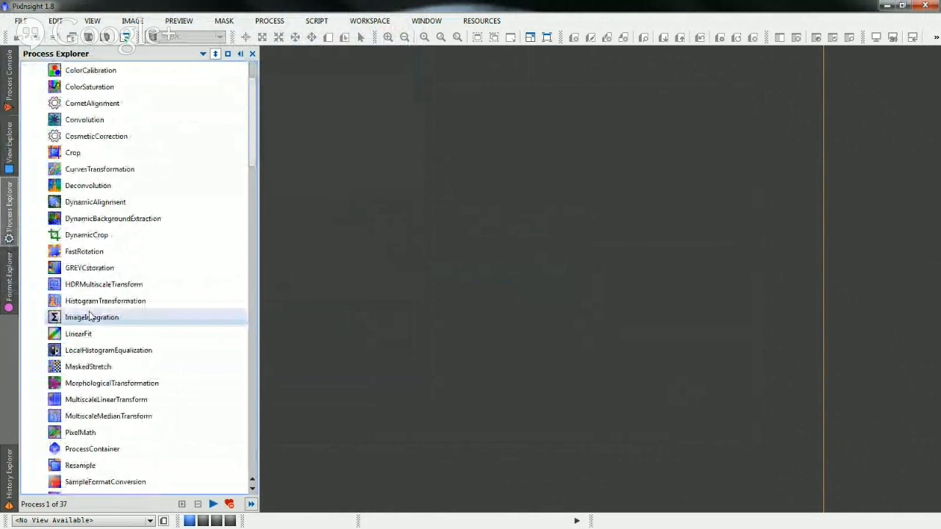
{"action": "left_click", "coordinate": [88, 317]}
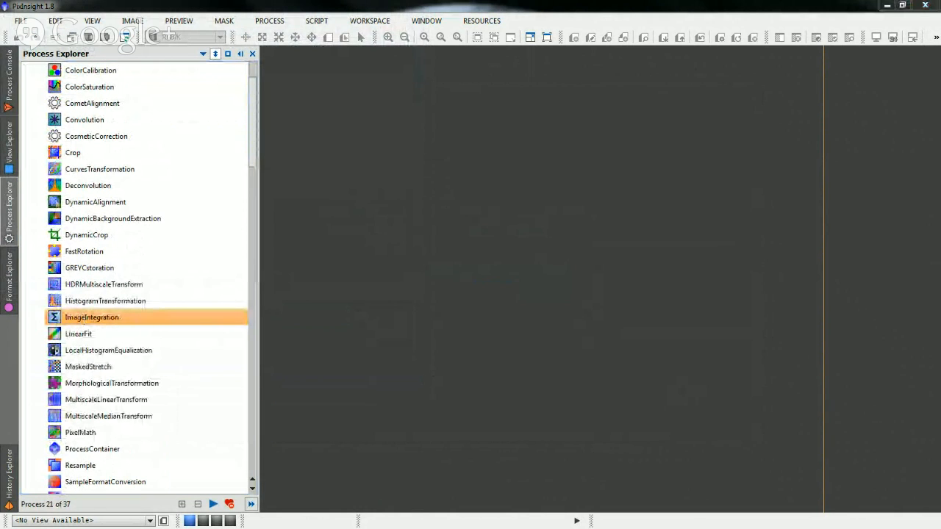
{"action": "double_click", "coordinate": [88, 318]}
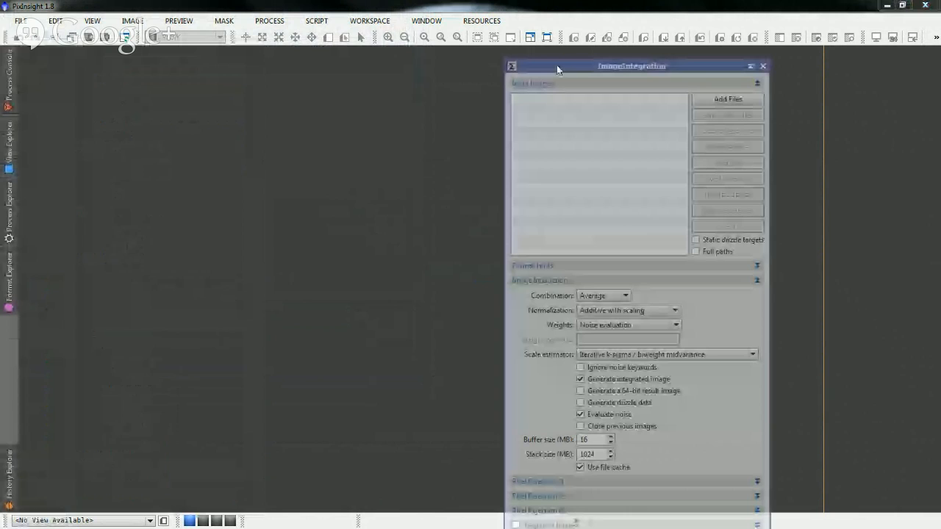
{"action": "left_click_drag", "start_coordinate": [557, 65], "coordinate": [651, 55]}
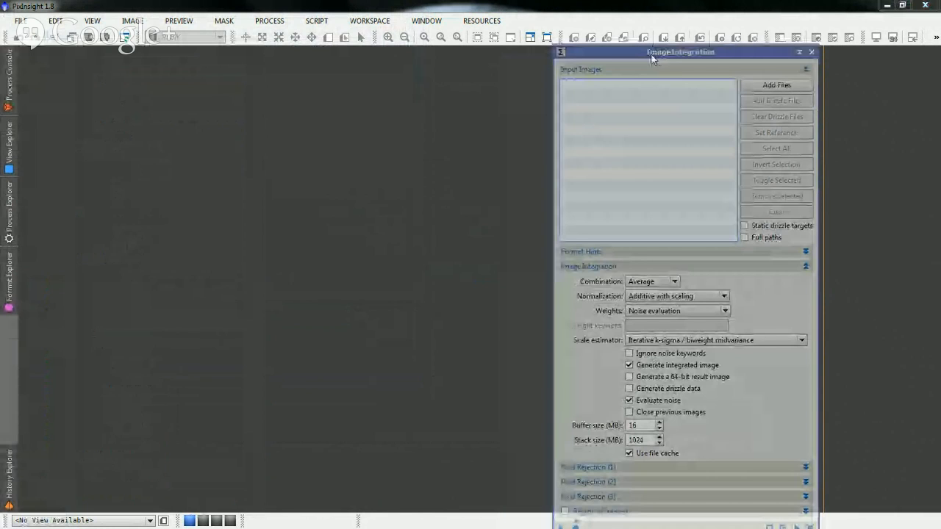
- Add the eight M31 light FIT files from the 20140801_M31 calibrated/light/debayered/Aligned folder to the ImageIntegration input images
{"action": "left_click_drag", "start_coordinate": [651, 55], "coordinate": [655, 47]}
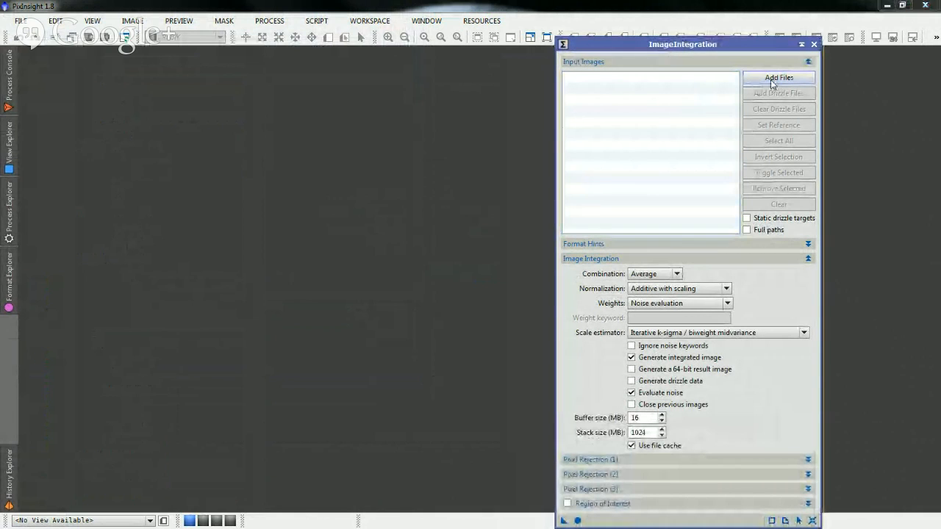
{"action": "left_click", "coordinate": [771, 80]}
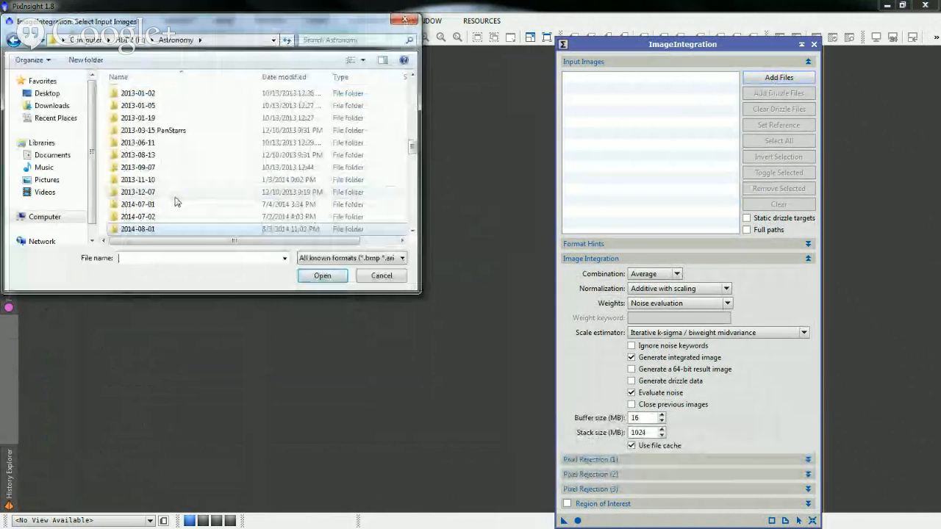
{"action": "key", "text": "BackSpace"}
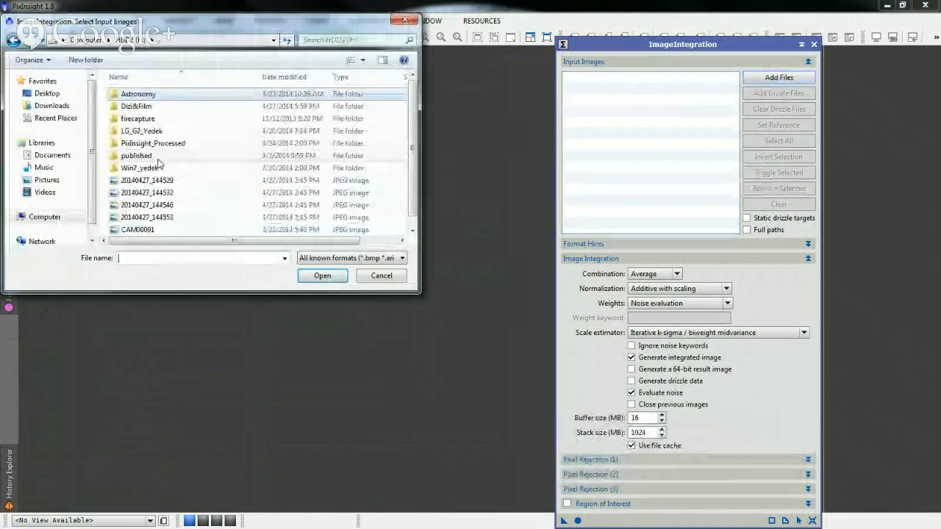
{"action": "double_click", "coordinate": [161, 144]}
{"action": "double_click", "coordinate": [161, 180]}
{"action": "double_click", "coordinate": [155, 98]}
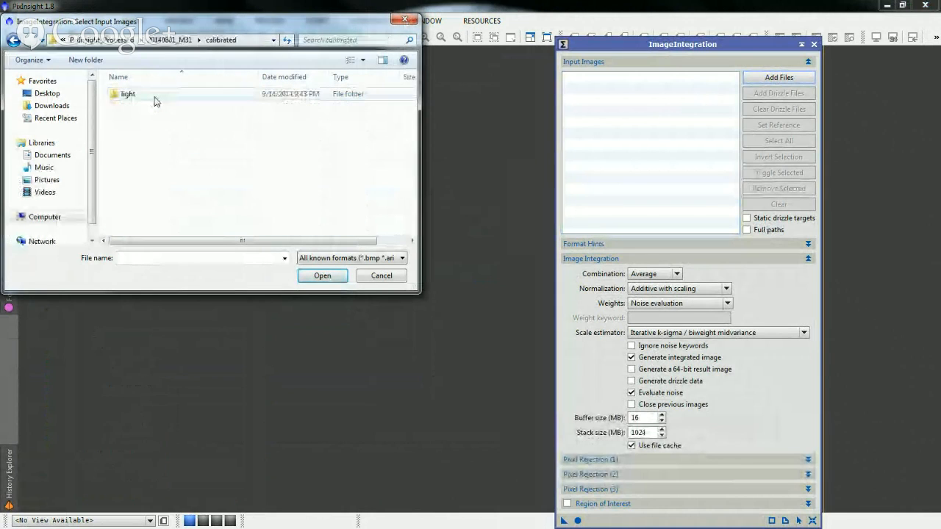
{"action": "double_click", "coordinate": [155, 98]}
{"action": "double_click", "coordinate": [155, 99]}
{"action": "double_click", "coordinate": [155, 95]}
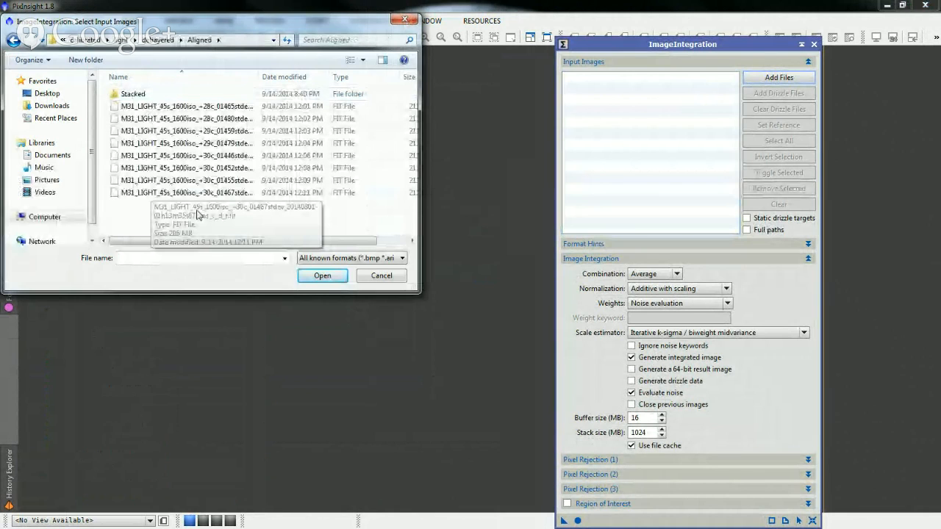
{"action": "left_click_drag", "start_coordinate": [190, 214], "coordinate": [166, 111]}
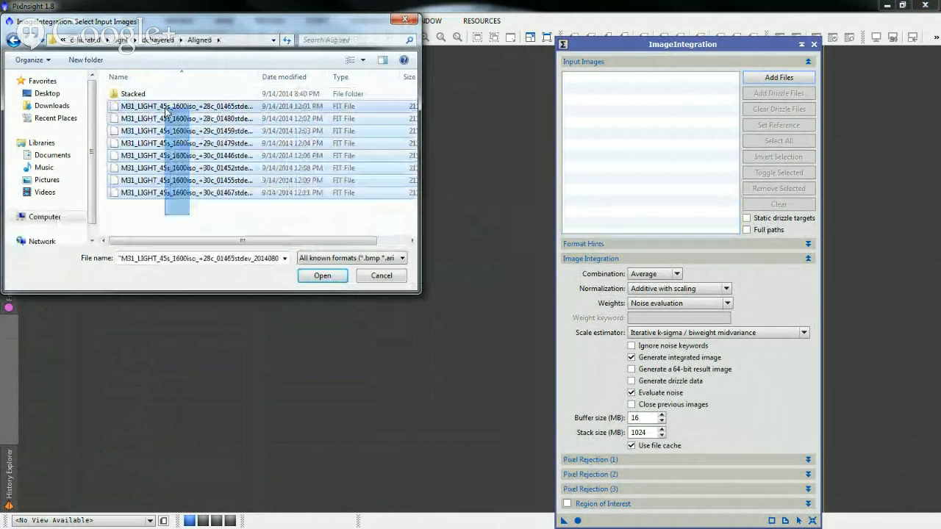
{"action": "left_click", "coordinate": [318, 277]}
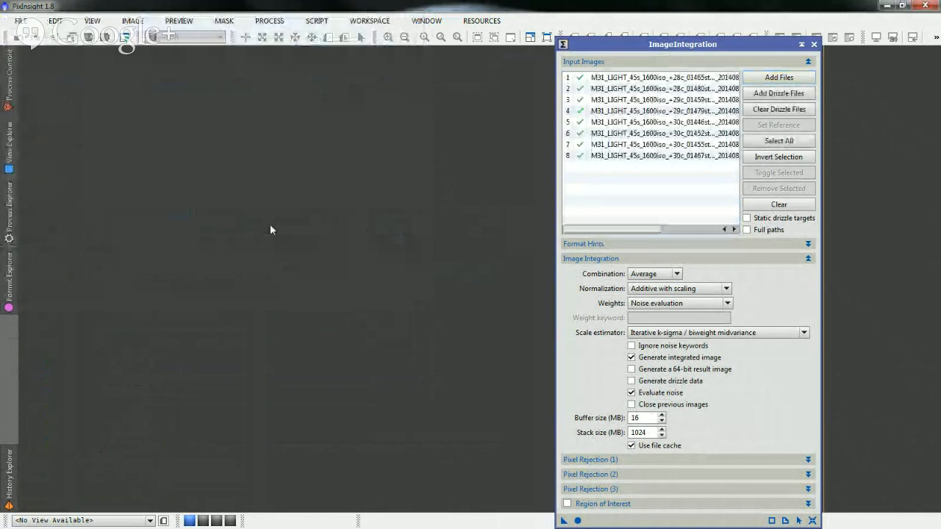
{"action": "left_click_drag", "start_coordinate": [645, 51], "coordinate": [647, 51]}
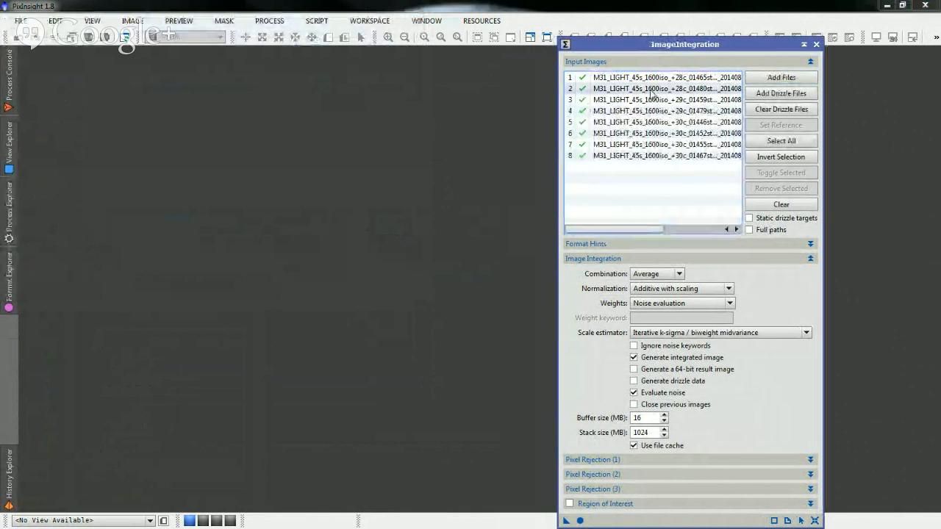
- Examine the full file names of the integration input images, comparing their temperature, frame number and timestamp parts
{"action": "left_click", "coordinate": [665, 122]}
{"action": "scroll", "coordinate": [654, 86], "scroll_direction": "right", "scroll_amount": 2}
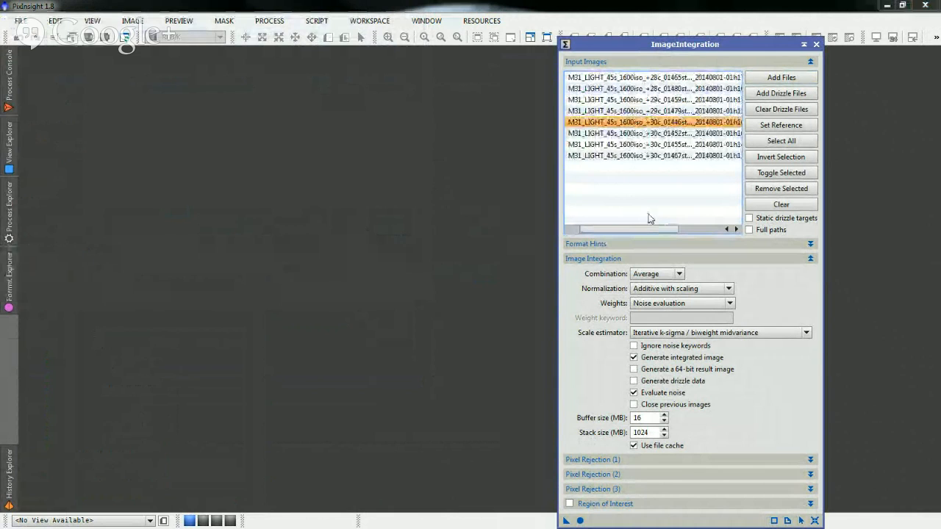
{"action": "scroll", "coordinate": [650, 219], "scroll_direction": "left", "scroll_amount": 2}
{"action": "scroll", "coordinate": [651, 151], "scroll_direction": "right", "scroll_amount": 2}
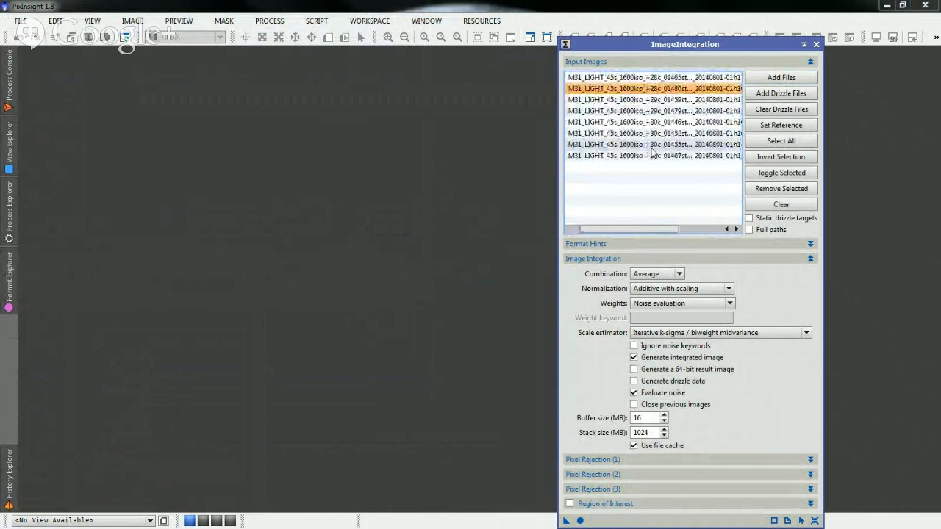
{"action": "mouse_move", "coordinate": [640, 229]}
{"action": "left_mouse_down"}
{"action": "mouse_move", "coordinate": [654, 230]}
{"action": "mouse_move", "coordinate": [627, 234]}
{"action": "left_mouse_up"}
{"action": "left_click", "coordinate": [644, 131]}
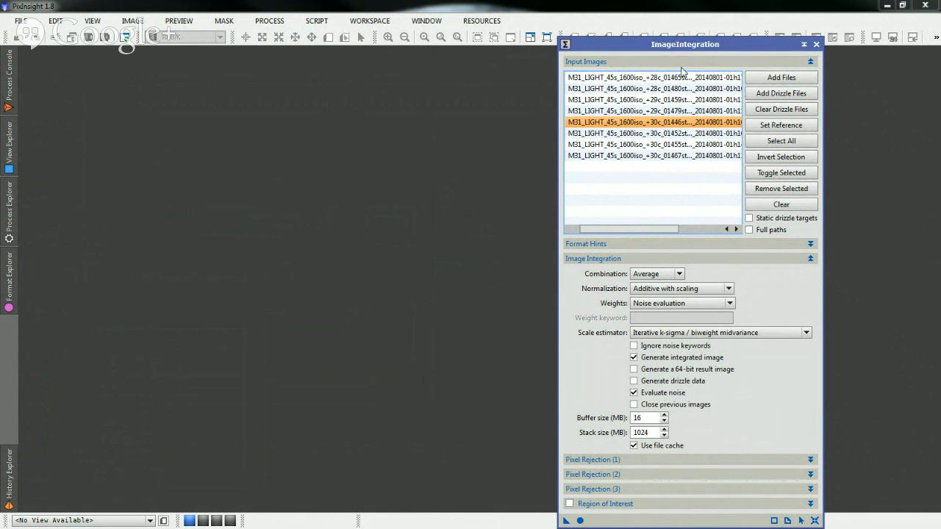
{"action": "left_click_drag", "start_coordinate": [659, 230], "coordinate": [726, 230]}
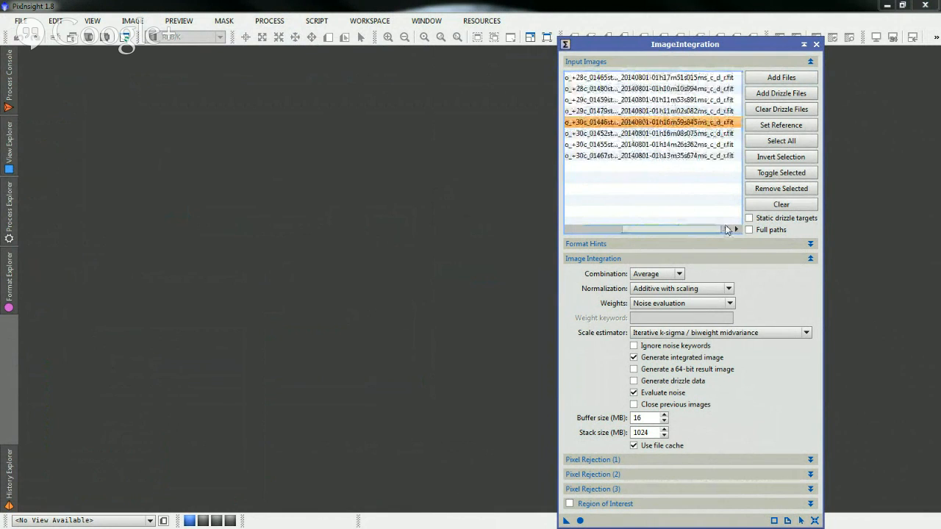
{"action": "left_click", "coordinate": [685, 90]}
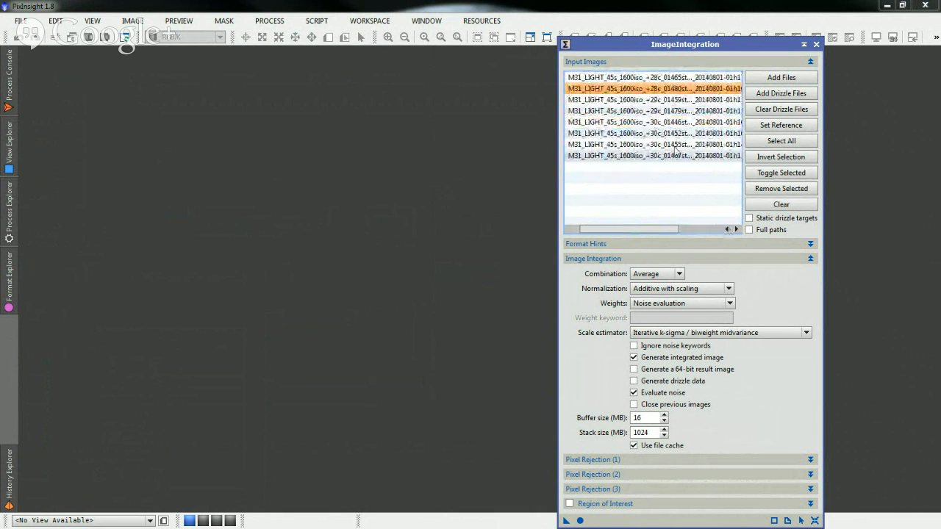
{"action": "left_click", "coordinate": [684, 78]}
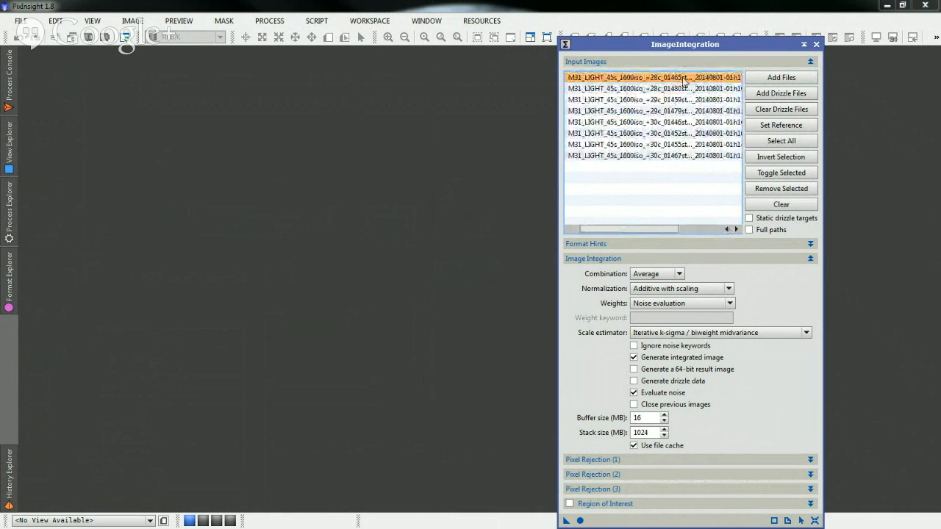
{"action": "scroll", "coordinate": [684, 78], "scroll_direction": "right", "scroll_amount": 3}
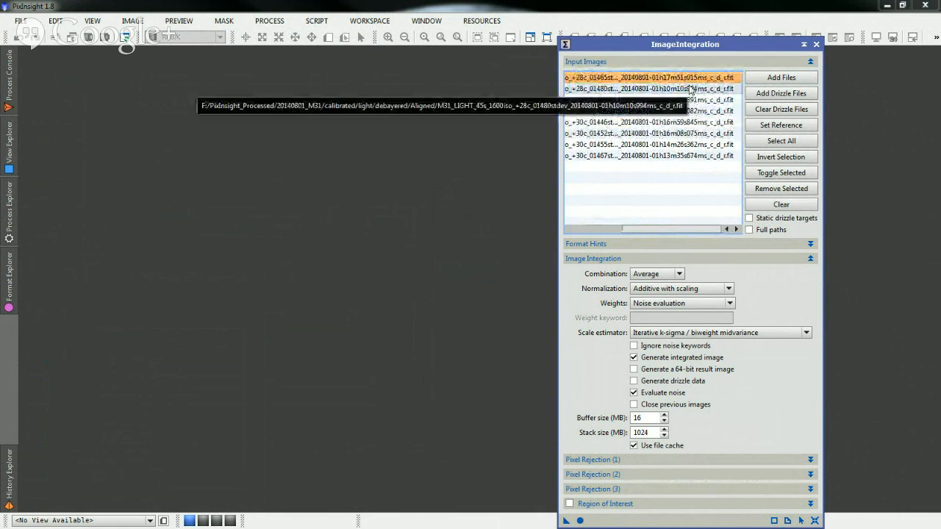
{"action": "left_click", "coordinate": [679, 145]}
{"action": "mouse_move", "coordinate": [716, 229]}
{"action": "left_mouse_down"}
{"action": "mouse_move", "coordinate": [661, 226]}
{"action": "mouse_move", "coordinate": [717, 229]}
{"action": "left_mouse_up"}
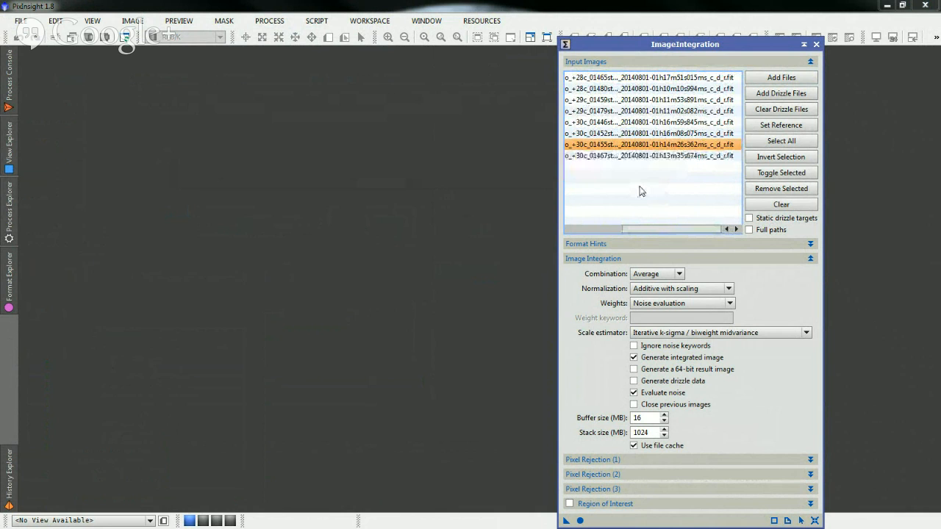
{"action": "mouse_move", "coordinate": [645, 229]}
{"action": "left_mouse_down"}
{"action": "mouse_move", "coordinate": [628, 229]}
{"action": "mouse_move", "coordinate": [647, 227]}
{"action": "left_mouse_up"}
{"action": "left_click_drag", "start_coordinate": [653, 233], "coordinate": [603, 231]}
{"action": "left_click", "coordinate": [663, 124]}
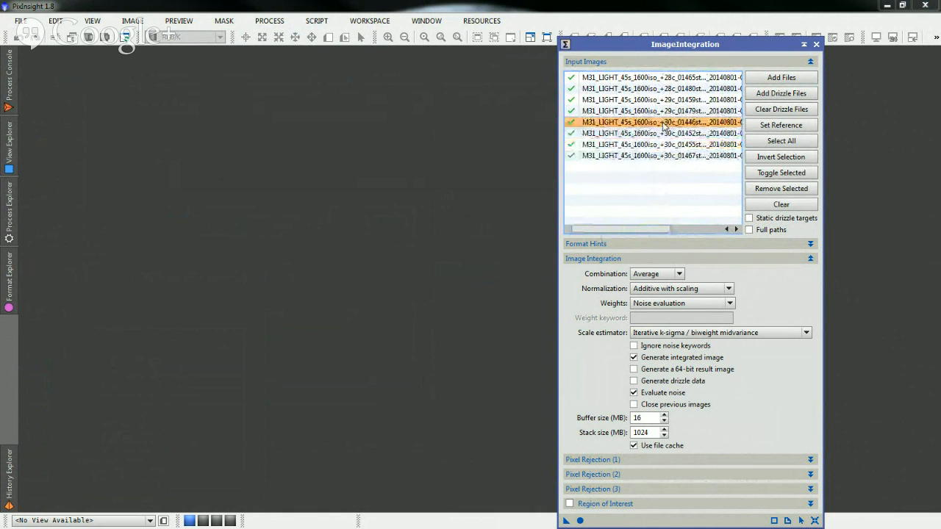
{"action": "left_click_drag", "start_coordinate": [638, 230], "coordinate": [608, 229]}
{"action": "left_click", "coordinate": [647, 81]}
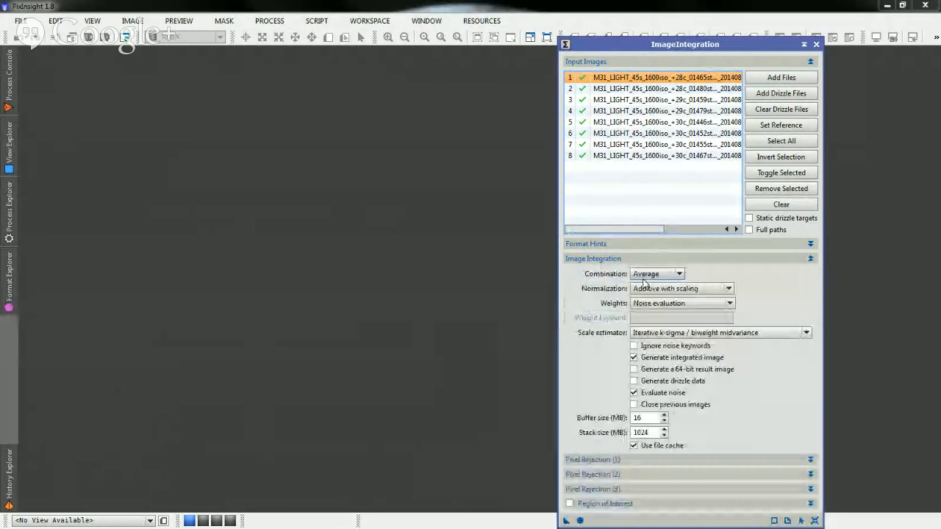
- Set the combination to Average and the weights to Noise evaluation, keeping the normalization at Additive with scaling
{"action": "left_click", "coordinate": [679, 274]}
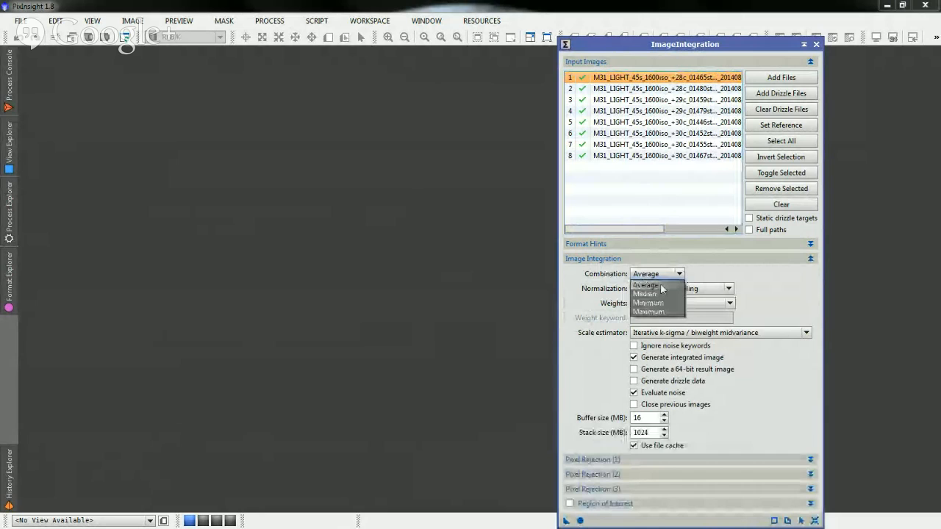
{"action": "left_click", "coordinate": [661, 285]}
{"action": "left_click", "coordinate": [728, 289]}
{"action": "left_click", "coordinate": [728, 290]}
{"action": "left_click", "coordinate": [727, 304]}
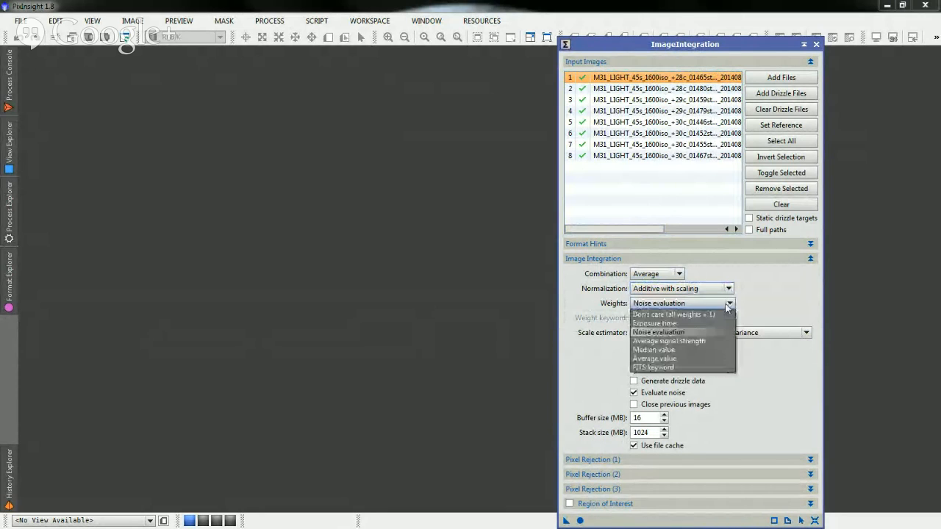
{"action": "left_click", "coordinate": [657, 332]}
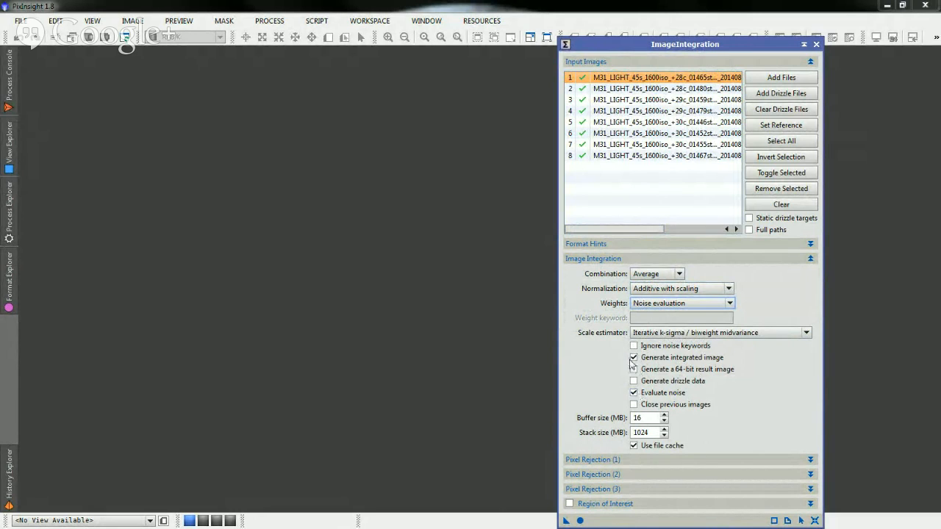
- Set the first pixel rejection section's algorithm to Winsorized Sigma Clipping
{"action": "left_click", "coordinate": [608, 262]}
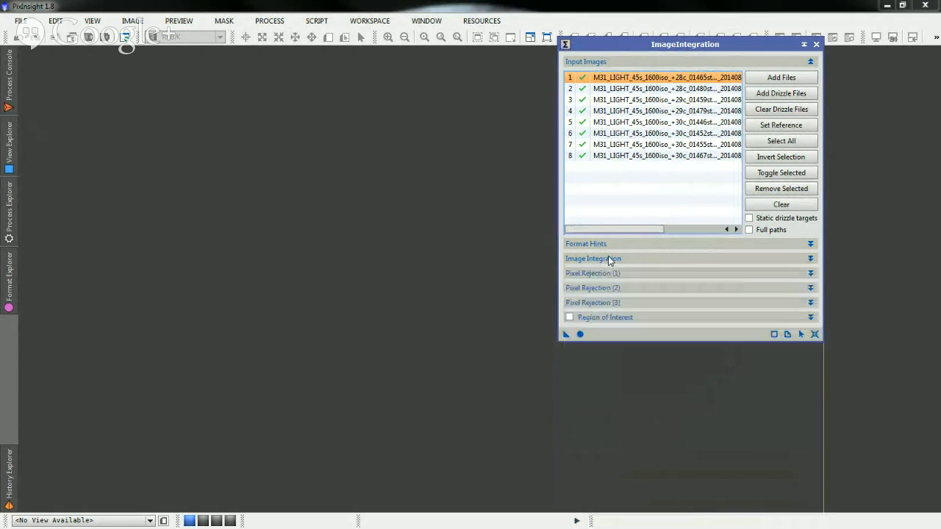
{"action": "left_click", "coordinate": [607, 273]}
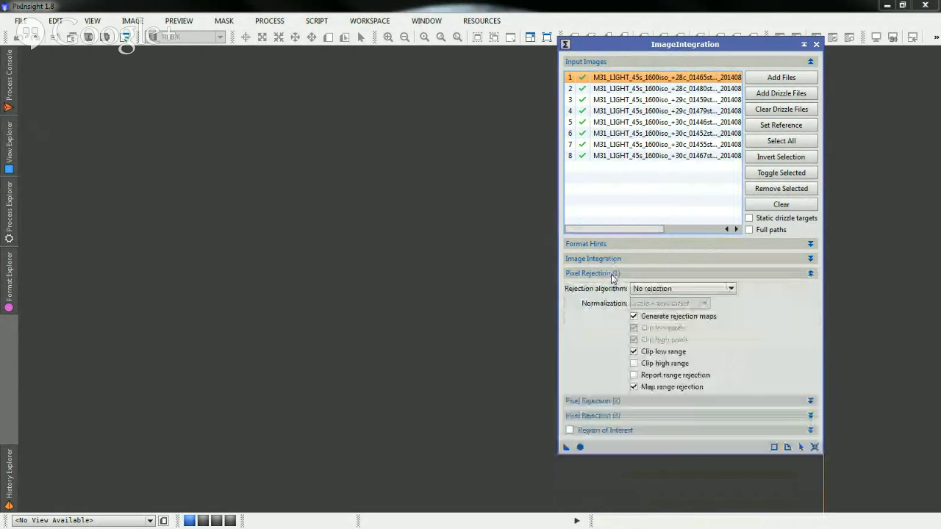
{"action": "left_click", "coordinate": [671, 289]}
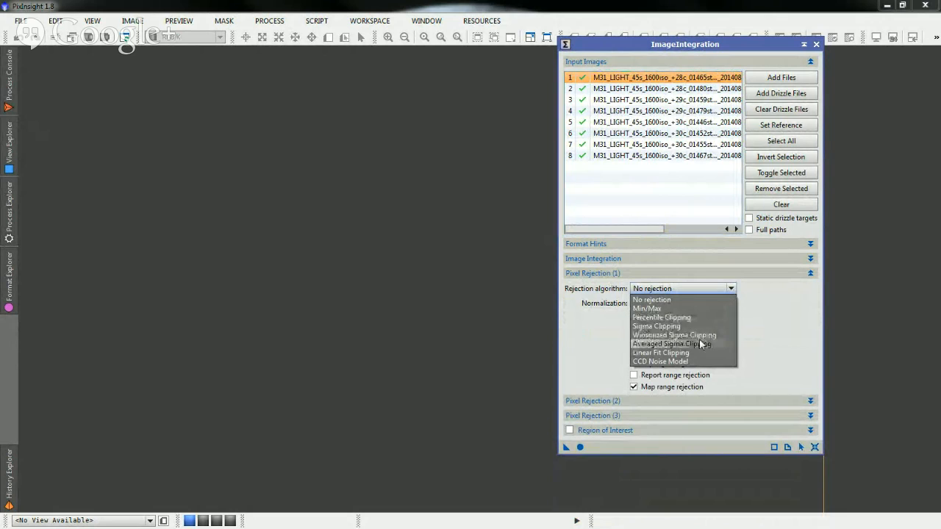
{"action": "left_click", "coordinate": [669, 335]}
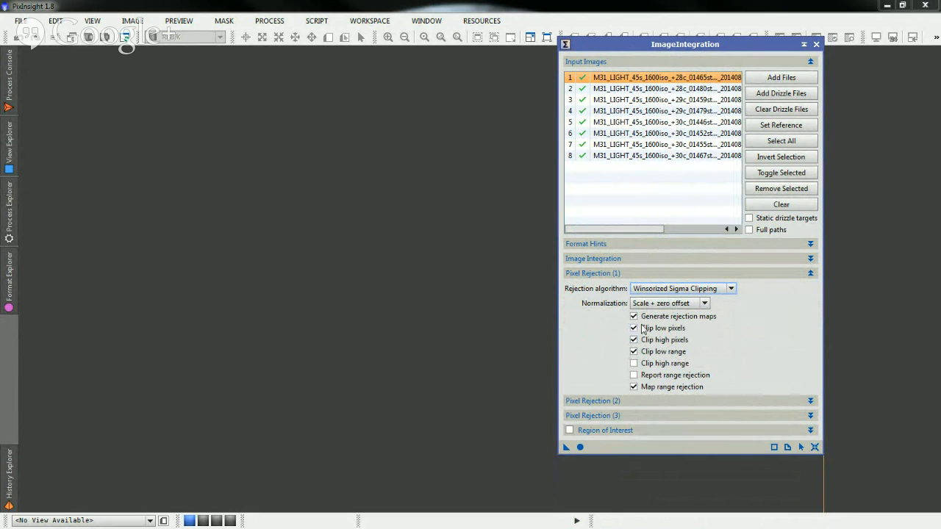
- Set both Sigma low and Sigma high to 3.000 in the second pixel rejection section
{"action": "left_click", "coordinate": [590, 402]}
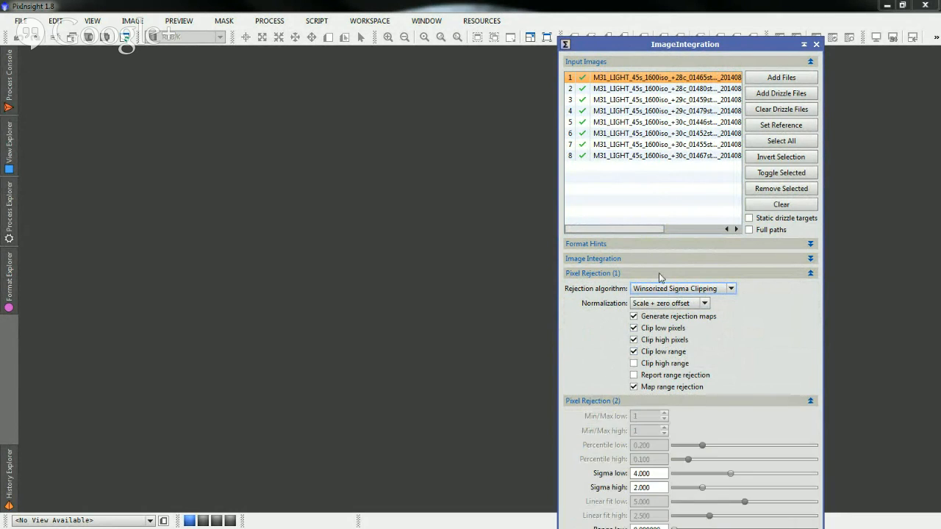
{"action": "left_click", "coordinate": [637, 272]}
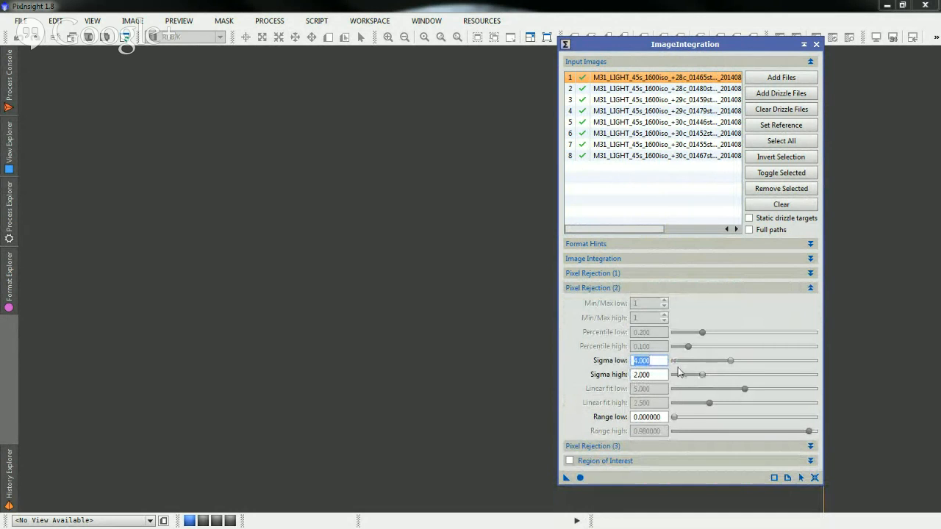
{"action": "left_click_drag", "start_coordinate": [700, 376], "coordinate": [717, 363]}
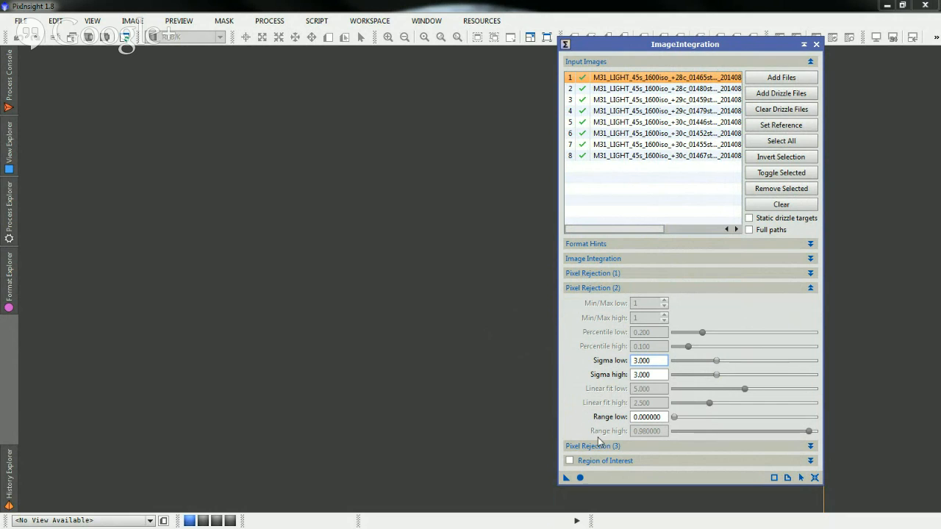
{"action": "mouse_move", "coordinate": [714, 376]}
{"action": "left_mouse_down"}
{"action": "mouse_move", "coordinate": [697, 379]}
{"action": "mouse_move", "coordinate": [713, 379]}
{"action": "left_mouse_up"}
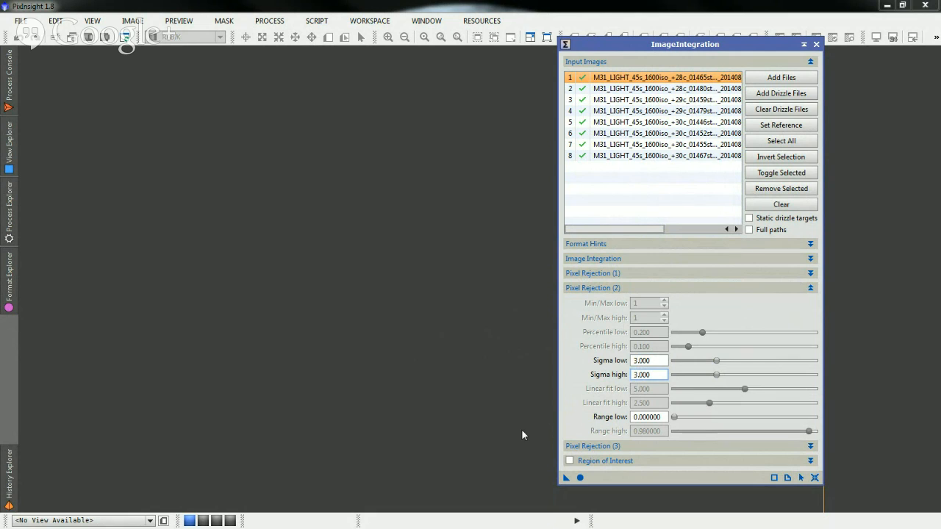
- Run the image integration globally on the aligned M31 frames, and abort it while image statistics are being computed
{"action": "left_click", "coordinate": [580, 479]}
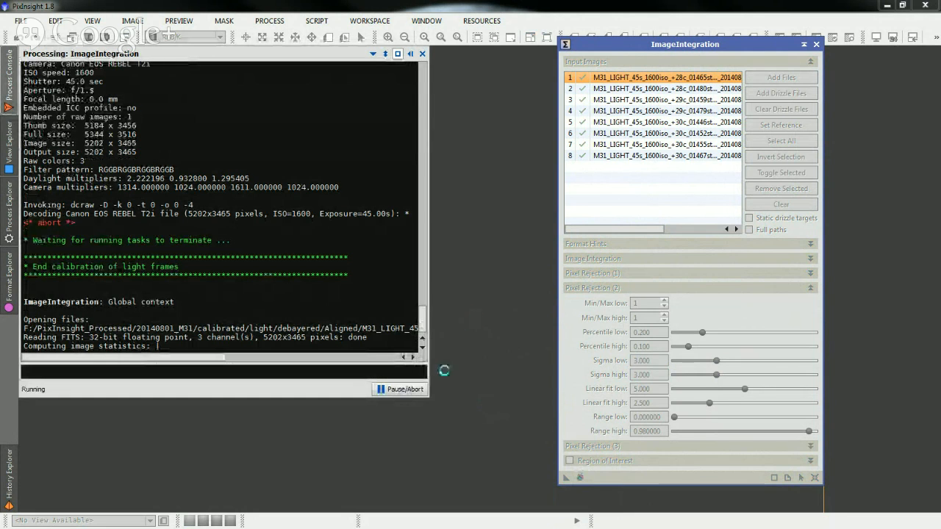
{"action": "left_click", "coordinate": [400, 389]}
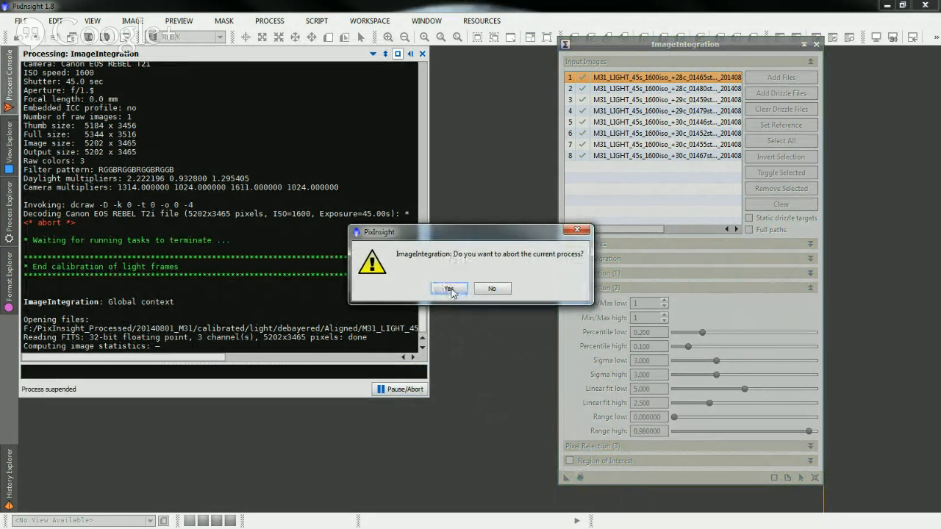
{"action": "left_click", "coordinate": [449, 289]}
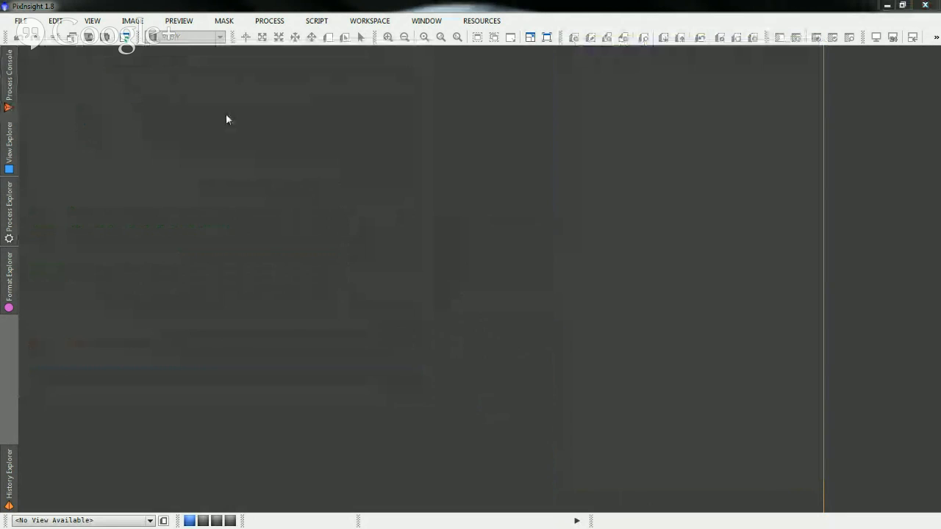
- Open the stacked image 20140801_M31_integration.fit from the Stacked folder and shift its window slightly within the workspace
{"action": "key", "text": "ctrl+o"}
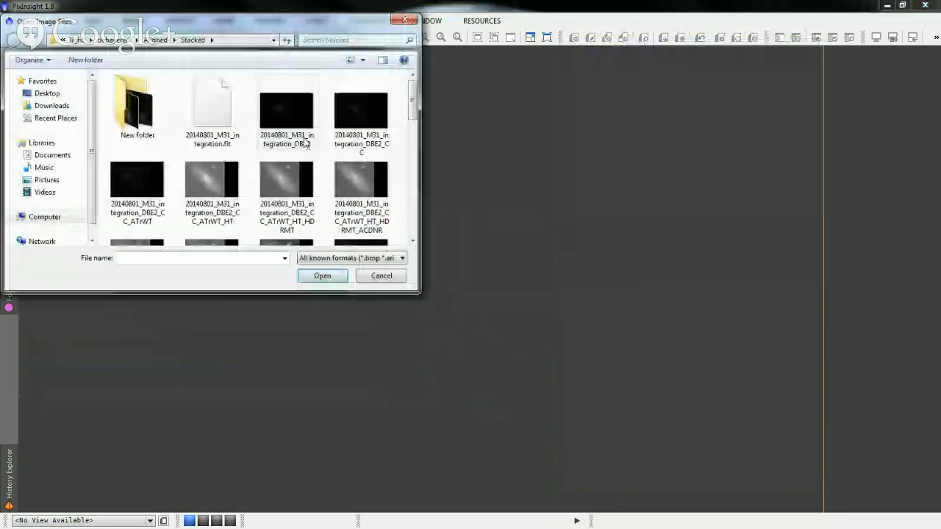
{"action": "double_click", "coordinate": [305, 144]}
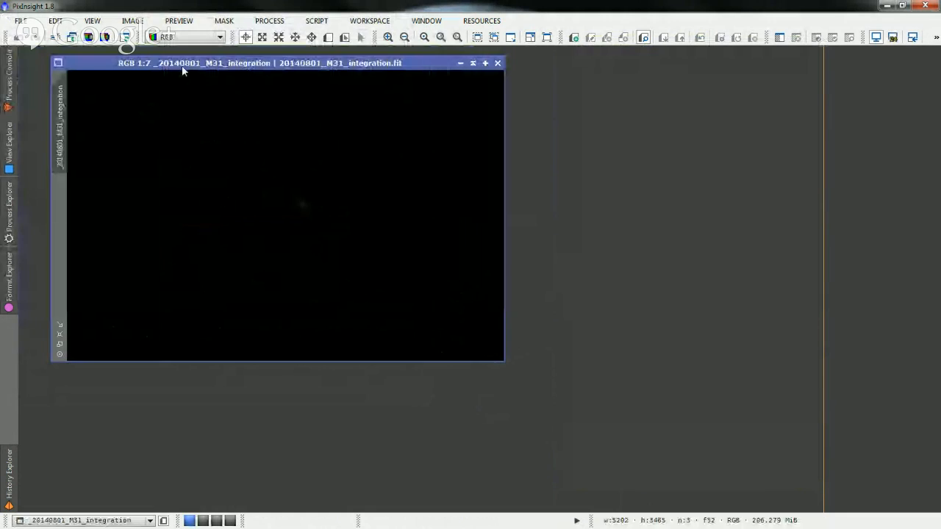
{"action": "left_click_drag", "start_coordinate": [182, 64], "coordinate": [202, 72]}
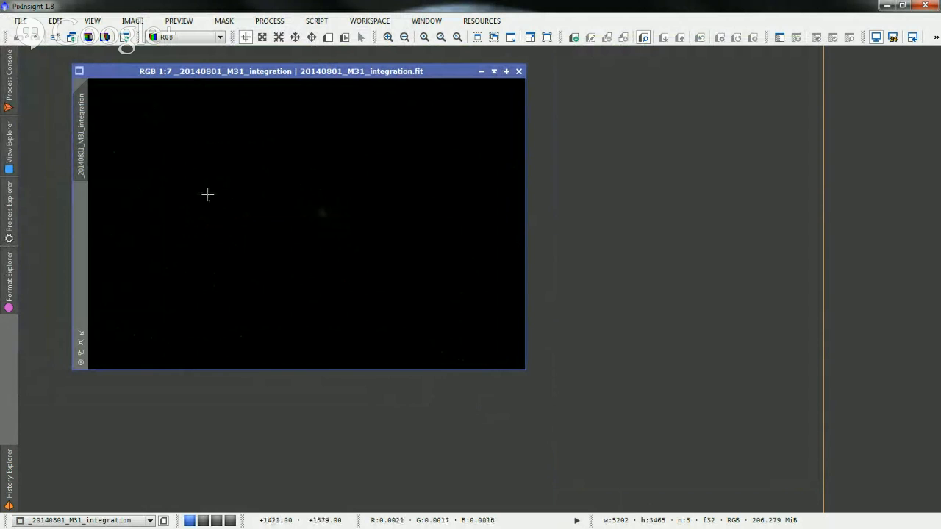
- Open the ScreenTransferFunction process and place its window clear of the M31 image, towards the bottom of the workspace
{"action": "left_click", "coordinate": [13, 217]}
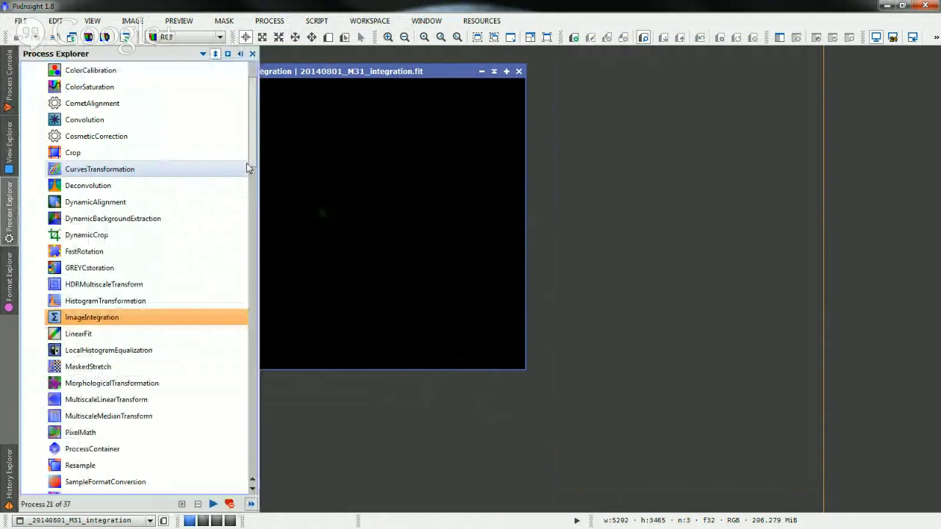
{"action": "scroll", "coordinate": [247, 168], "scroll_direction": "down", "scroll_amount": 4}
{"action": "left_click", "coordinate": [107, 319]}
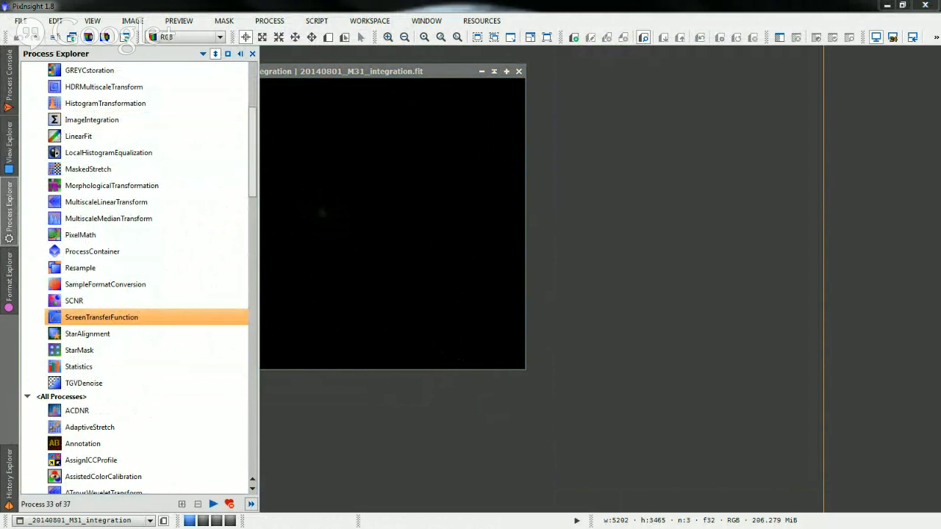
{"action": "double_click", "coordinate": [102, 317]}
{"action": "left_click_drag", "start_coordinate": [748, 349], "coordinate": [784, 327]}
{"action": "left_click_drag", "start_coordinate": [681, 328], "coordinate": [661, 401]}
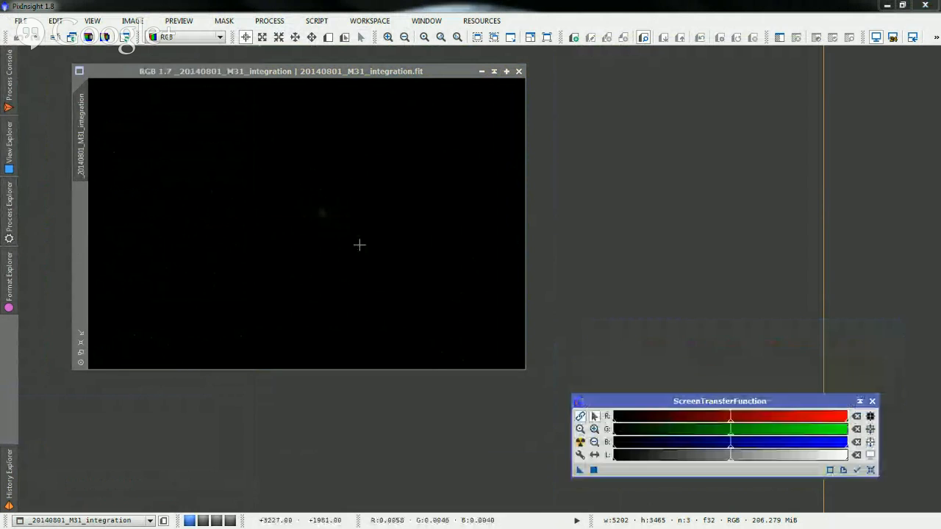
- Apply an automatic screen stretch to the M31 integration image and move the ScreenTransferFunction window further out of the way
{"action": "left_click", "coordinate": [359, 245]}
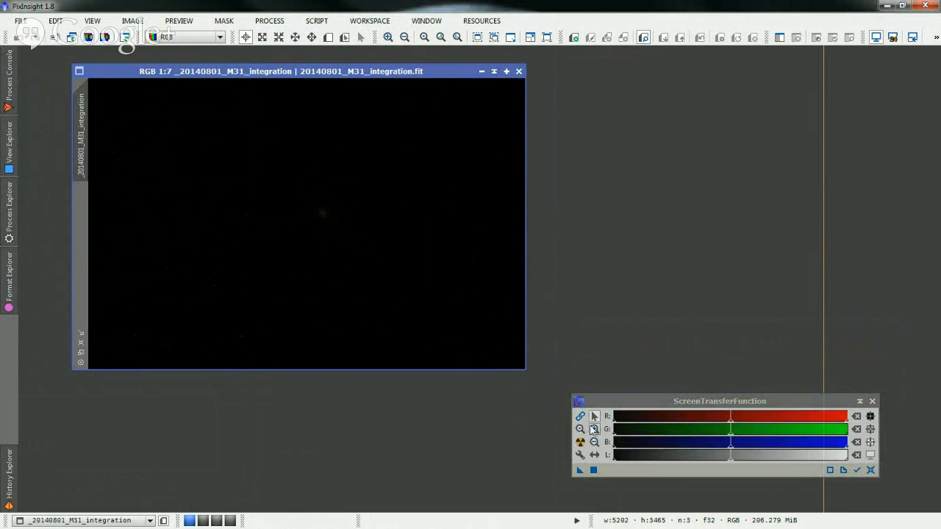
{"action": "left_click", "coordinate": [580, 443]}
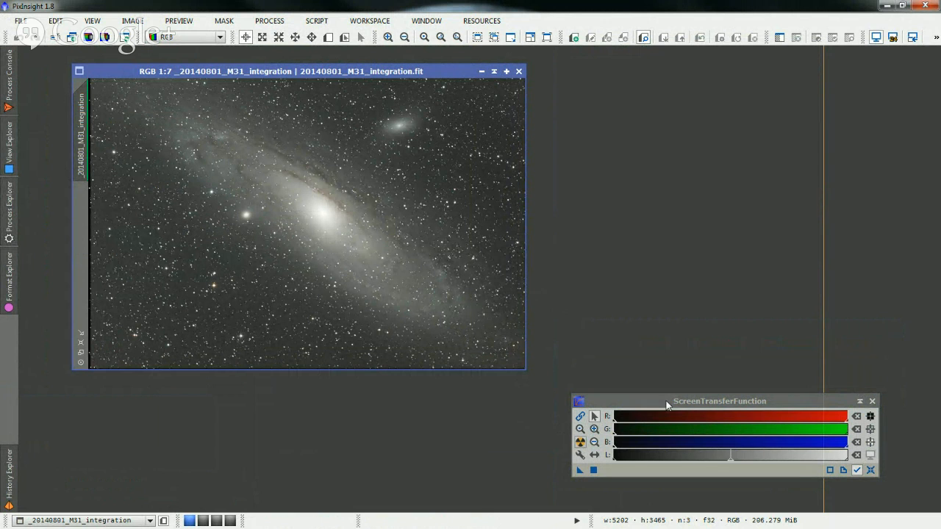
{"action": "left_click_drag", "start_coordinate": [667, 403], "coordinate": [713, 428]}
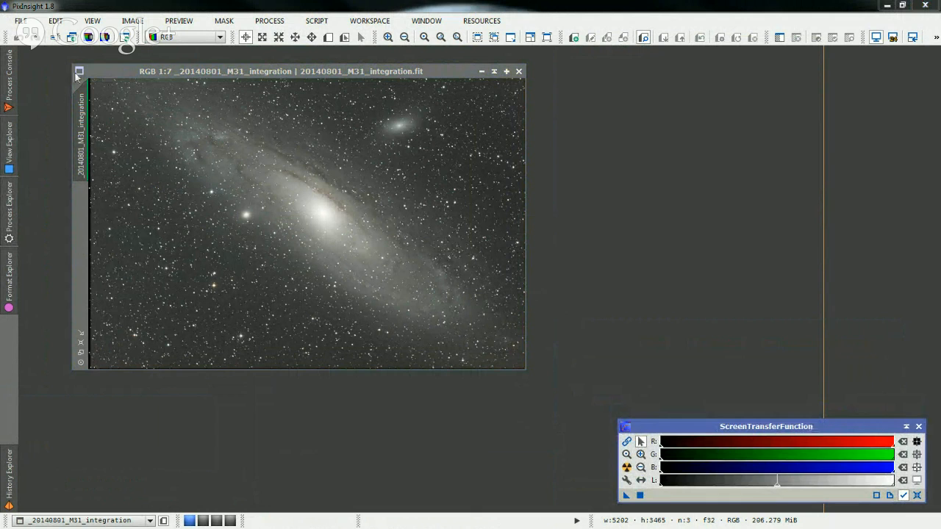
- Crop the dark stacking borders off the M31 image with DynamicCrop to about 5131 × 3430 pixels, fit its window, and close the tool
{"action": "left_click", "coordinate": [9, 206]}
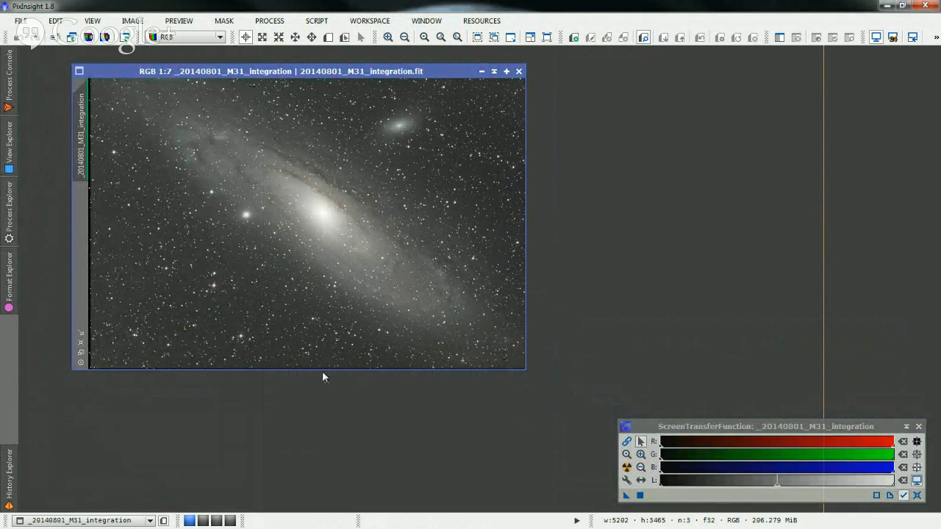
{"action": "left_click", "coordinate": [7, 192]}
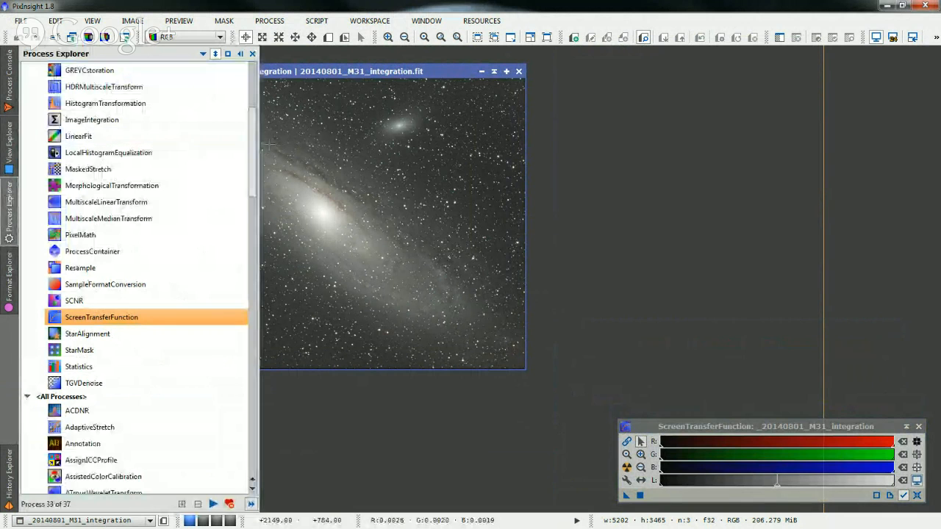
{"action": "scroll", "coordinate": [116, 229], "scroll_direction": "up", "scroll_amount": 6}
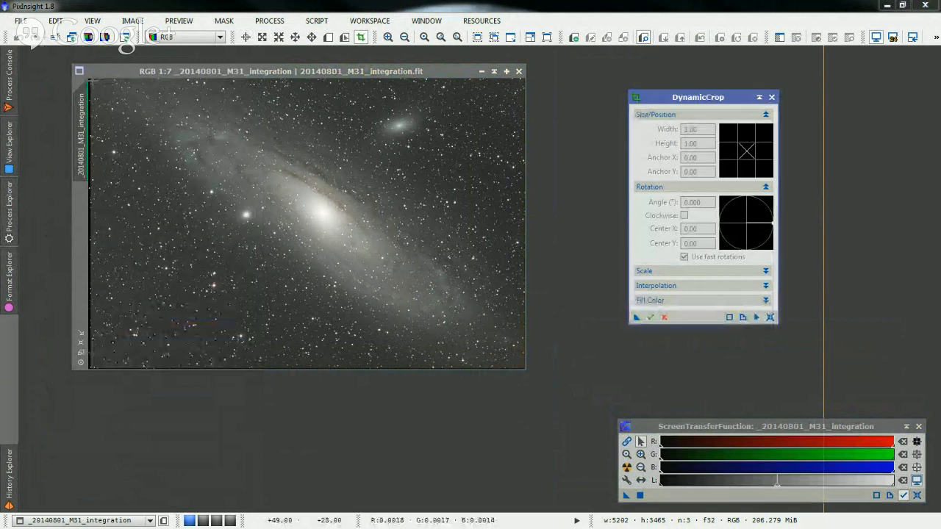
{"action": "left_click_drag", "start_coordinate": [95, 81], "coordinate": [523, 366]}
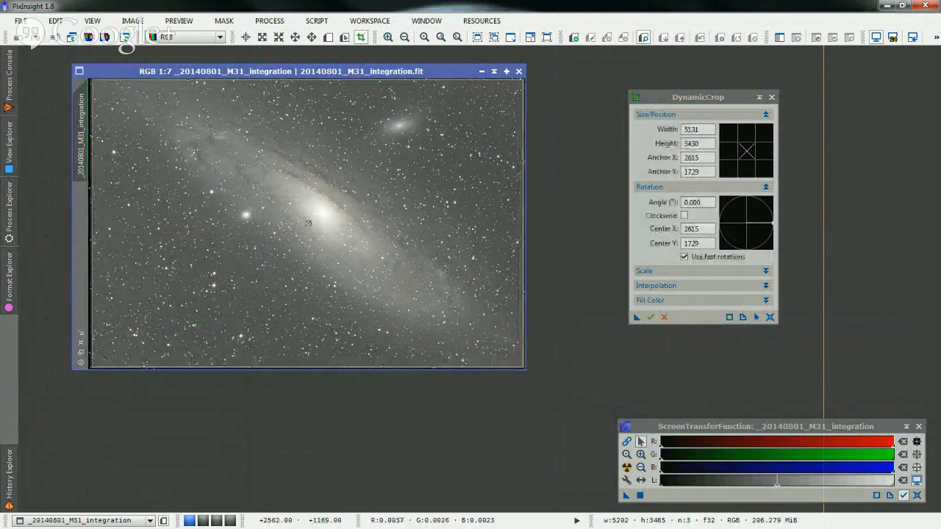
{"action": "left_click", "coordinate": [651, 318]}
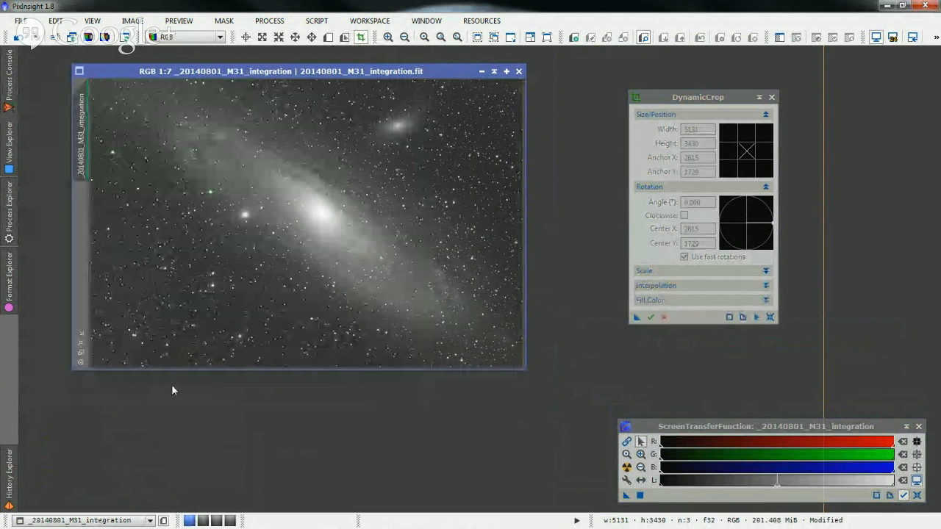
{"action": "left_click", "coordinate": [80, 344]}
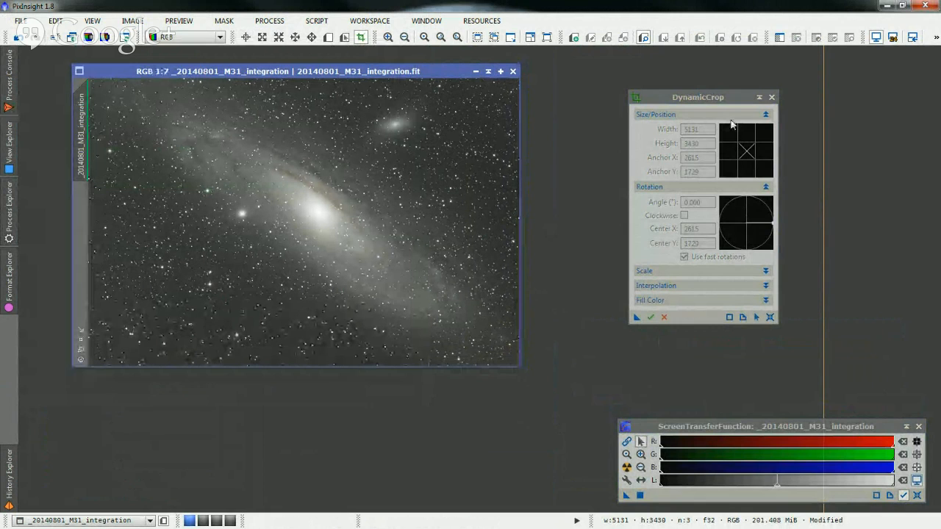
{"action": "left_click", "coordinate": [771, 98]}
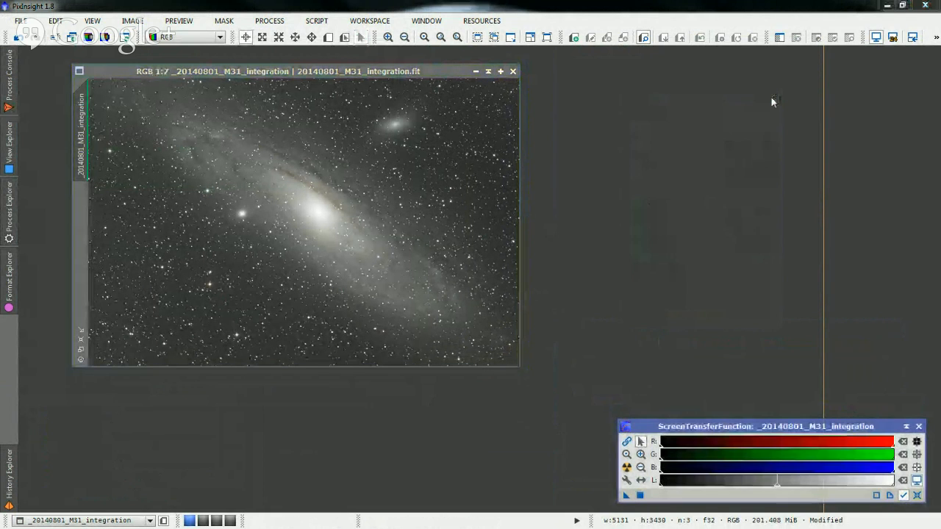
- Start DynamicBackgroundExtraction on the cropped M31 image and expand its Sample Generation settings, keeping the dialog beside the image
{"action": "left_click", "coordinate": [279, 72]}
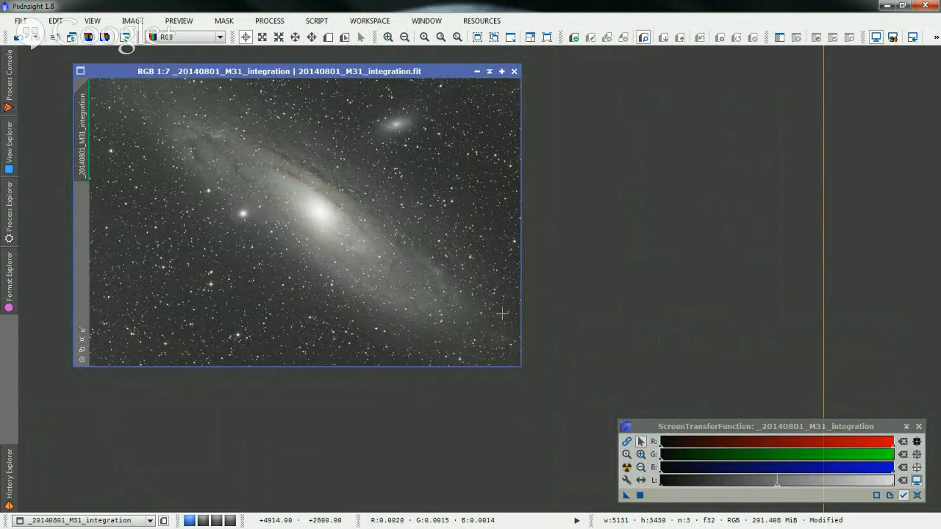
{"action": "left_click", "coordinate": [9, 213]}
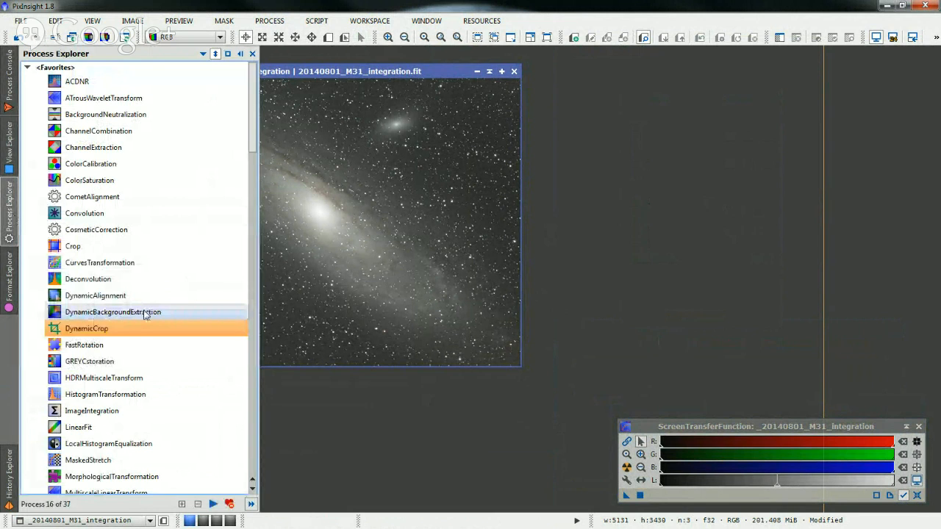
{"action": "double_click", "coordinate": [146, 313]}
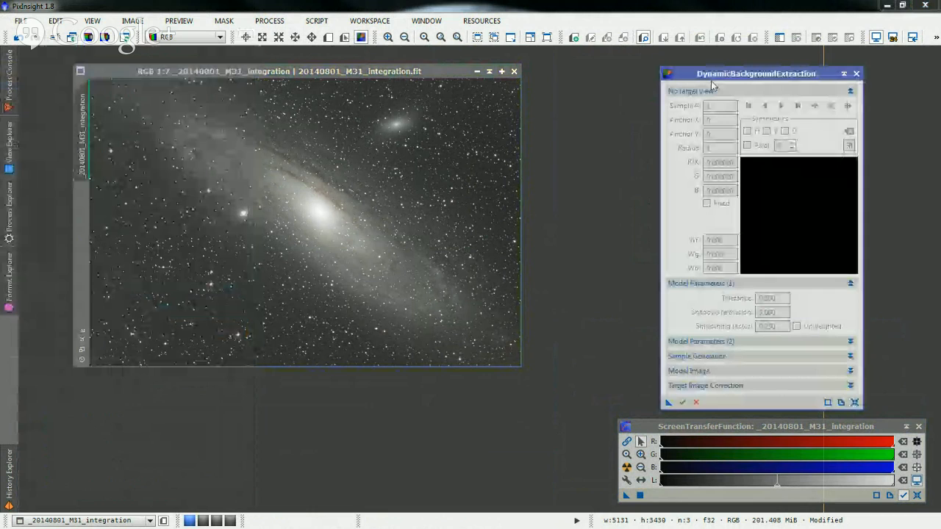
{"action": "left_click", "coordinate": [368, 206]}
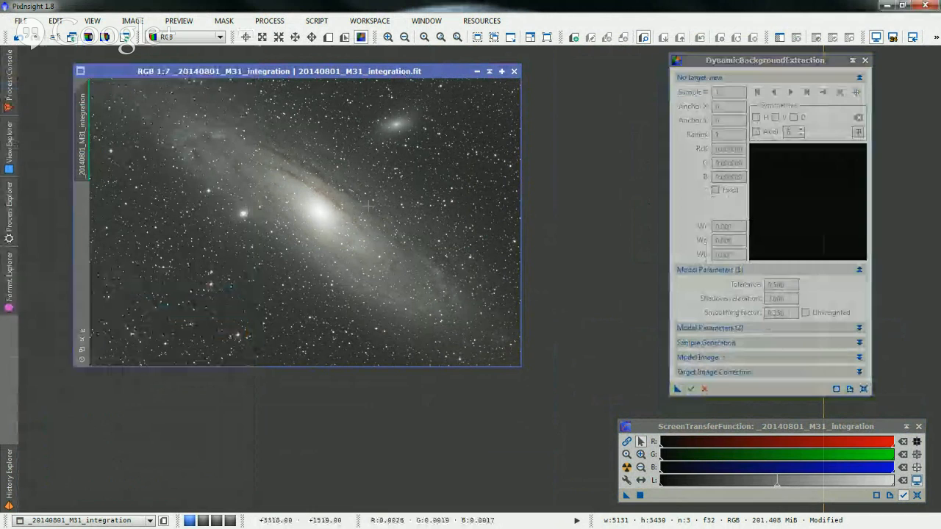
{"action": "left_click", "coordinate": [305, 220]}
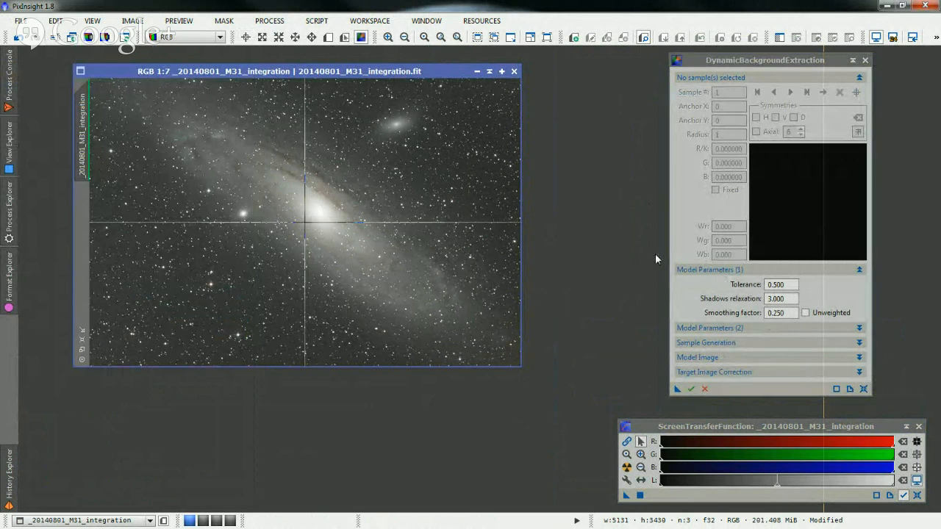
{"action": "left_click", "coordinate": [699, 62]}
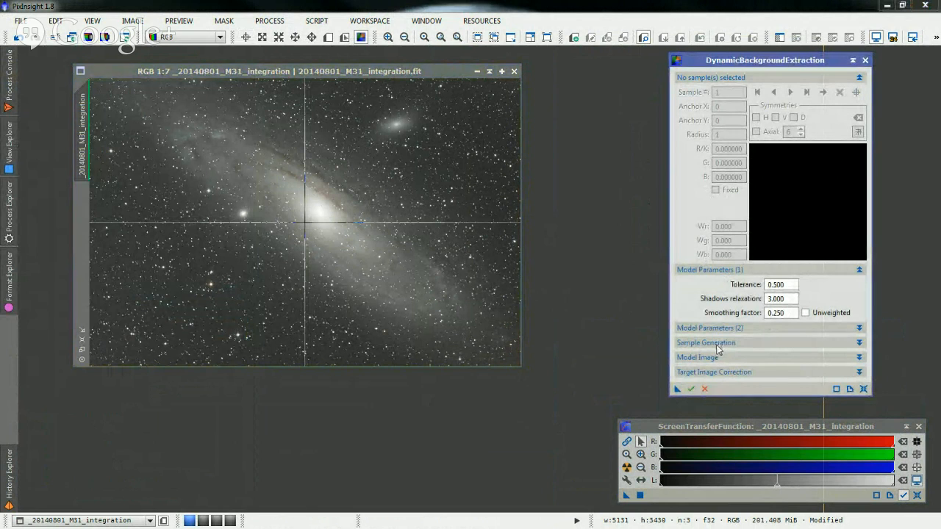
{"action": "left_click", "coordinate": [718, 346]}
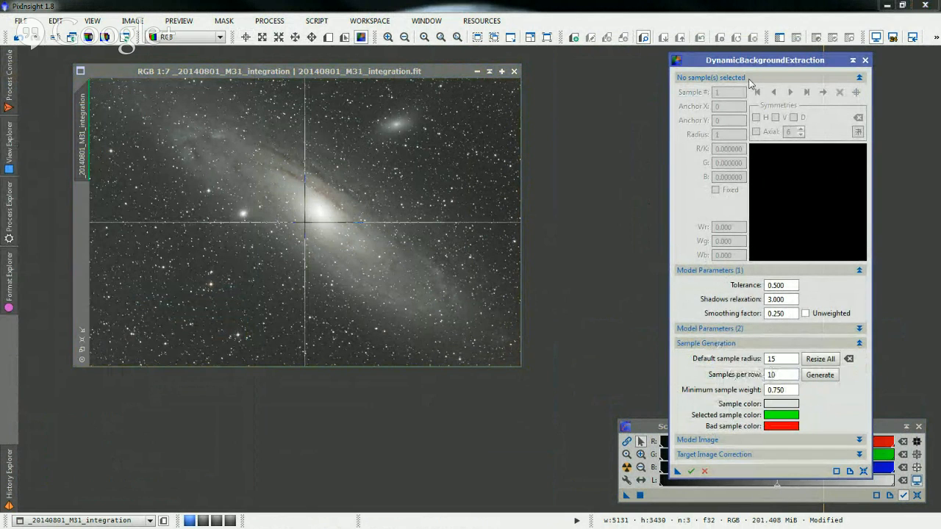
{"action": "left_click_drag", "start_coordinate": [748, 61], "coordinate": [733, 60]}
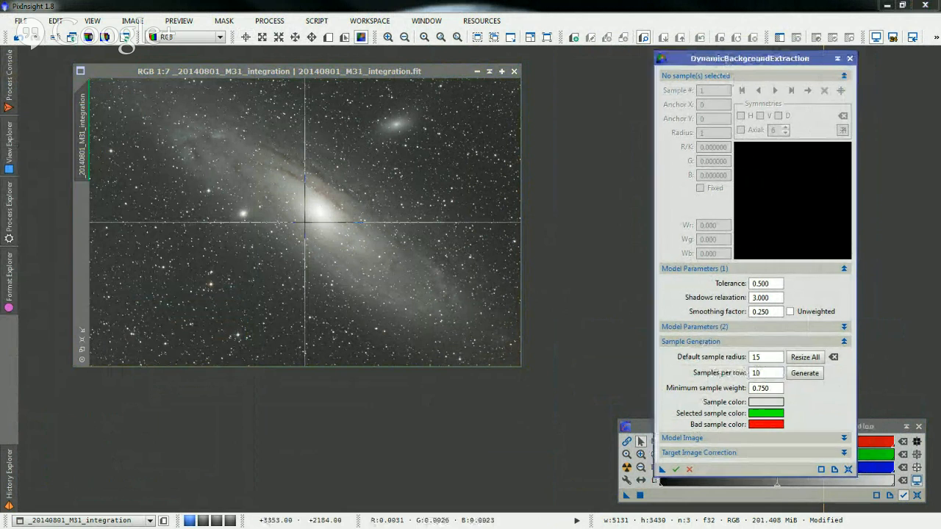
- Place a single background sample near the image's lower-left corner and delete it again
{"action": "left_click", "coordinate": [343, 72]}
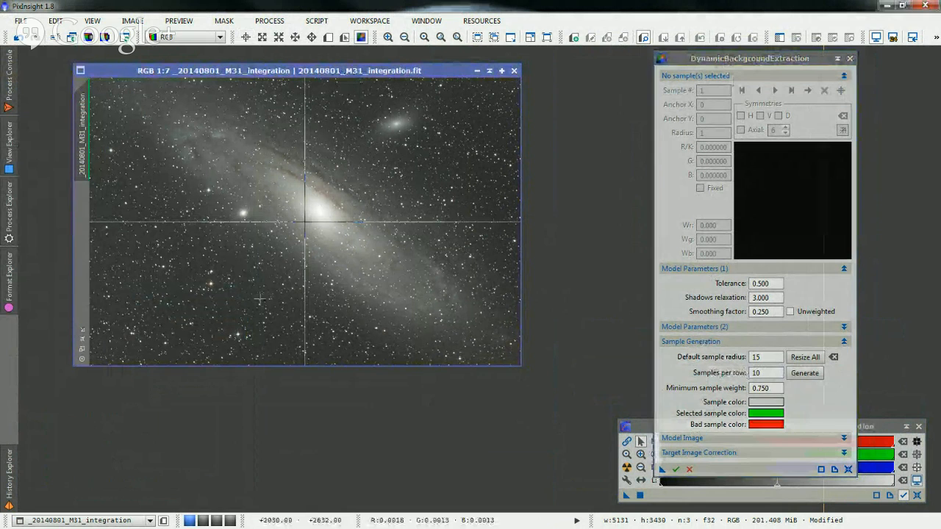
{"action": "left_click", "coordinate": [114, 352]}
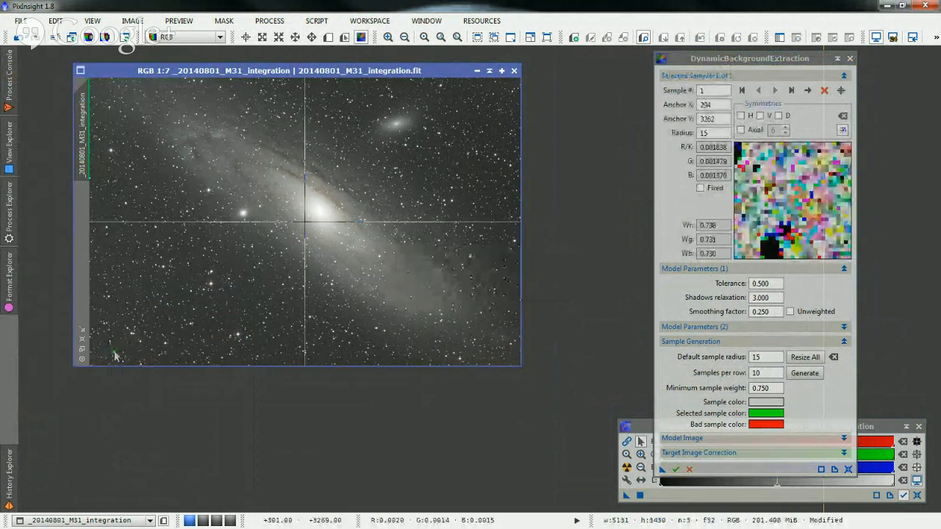
{"action": "right_click", "coordinate": [113, 355]}
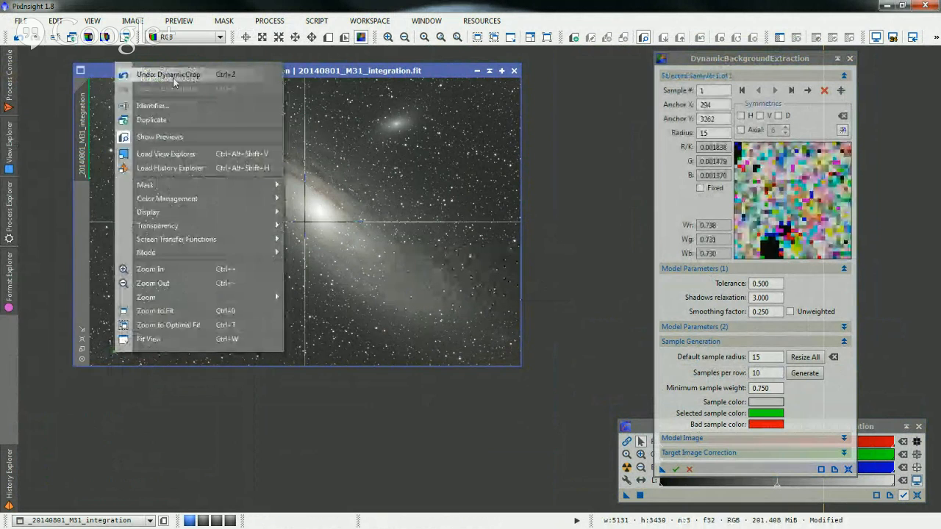
{"action": "left_click", "coordinate": [174, 76]}
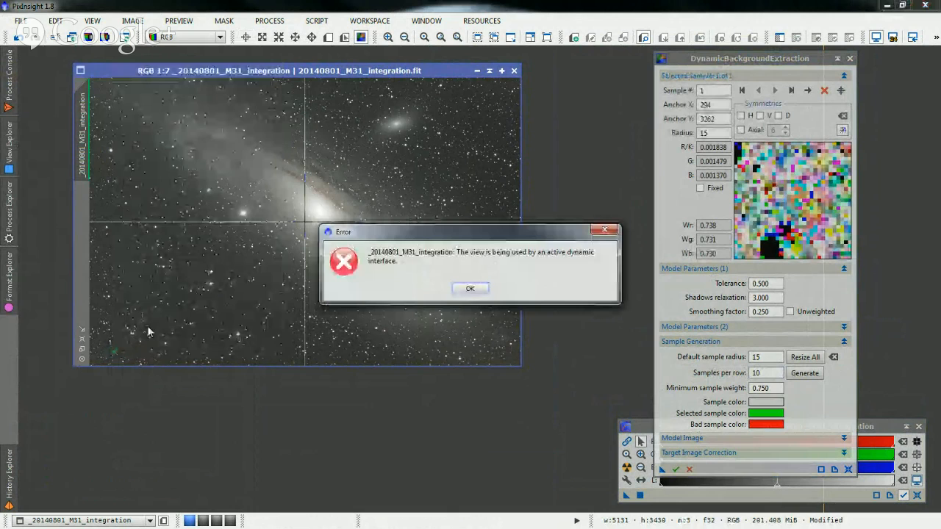
{"action": "key", "text": "Return"}
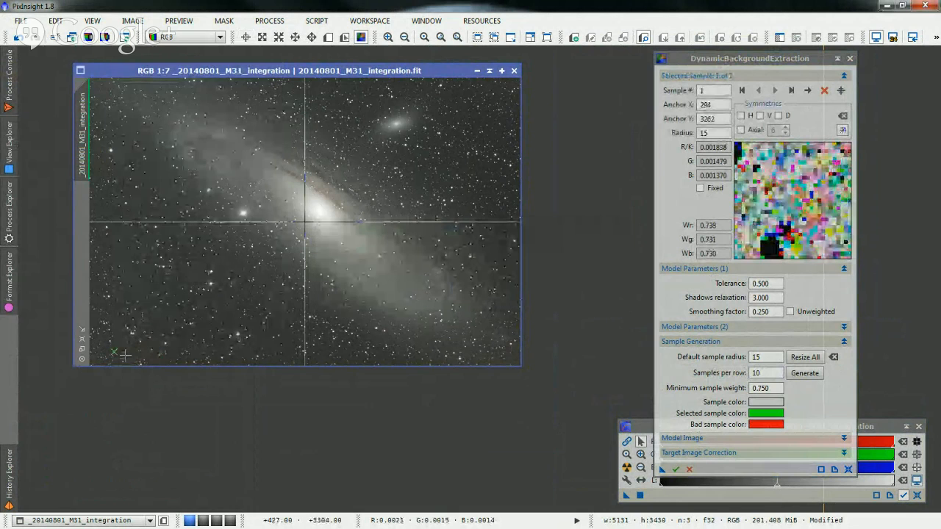
{"action": "key", "text": "Delete"}
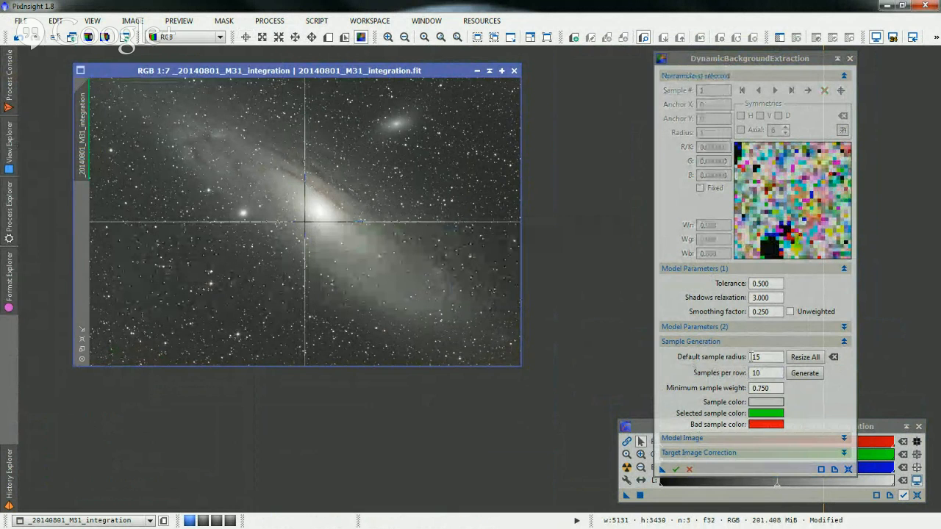
- Set the samples per row to 20, keep the default sample radius at 15, and generate the background samples
{"action": "left_click", "coordinate": [705, 371]}
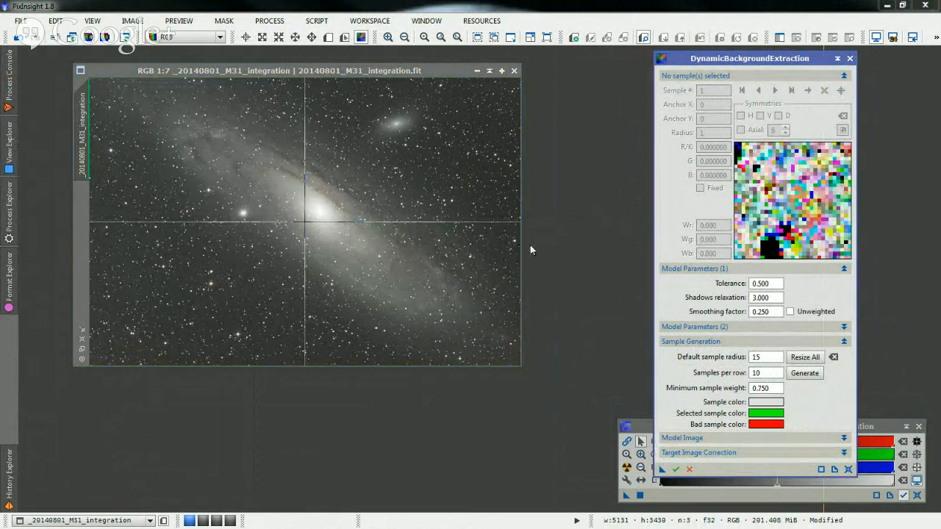
{"action": "left_click_drag", "start_coordinate": [767, 373], "coordinate": [745, 373]}
{"action": "type", "text": "20"}
{"action": "left_click", "coordinate": [757, 357]}
{"action": "left_click_drag", "start_coordinate": [756, 359], "coordinate": [764, 358]}
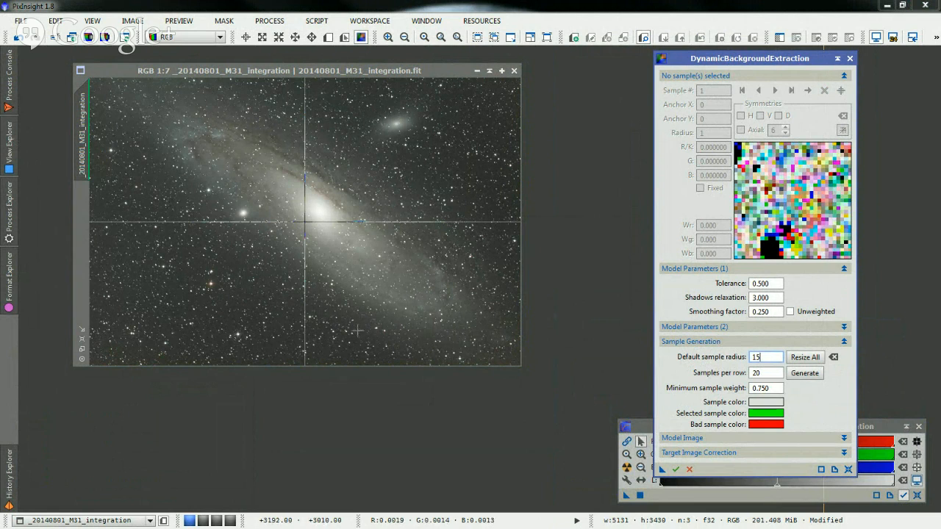
{"action": "left_click", "coordinate": [768, 373]}
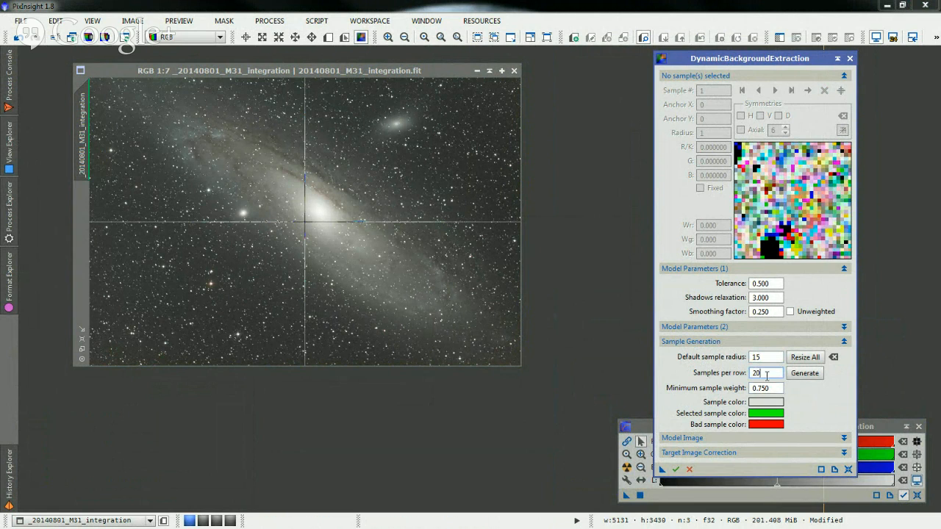
{"action": "left_click", "coordinate": [762, 389]}
{"action": "left_click", "coordinate": [756, 374]}
{"action": "left_click", "coordinate": [805, 377]}
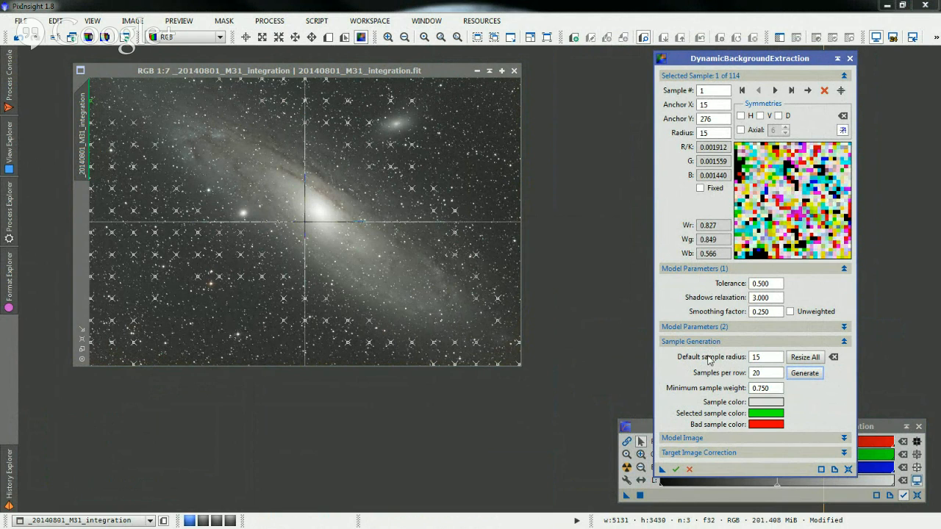
- Lower the minimum sample weight to 0.250 and regenerate the background sample grid
{"action": "left_click", "coordinate": [758, 388]}
{"action": "left_click_drag", "start_coordinate": [759, 390], "coordinate": [761, 387]}
{"action": "type", "text": "2"}
{"action": "left_click", "coordinate": [811, 358]}
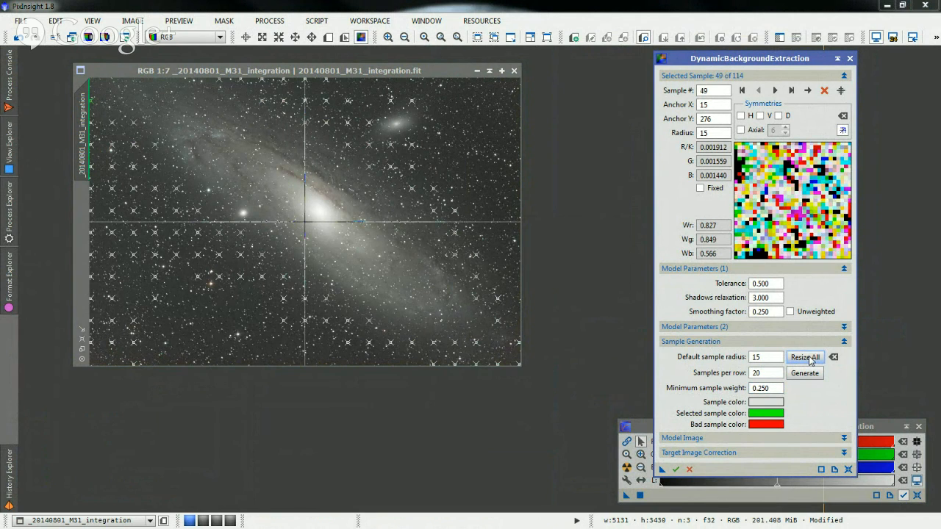
{"action": "left_click", "coordinate": [760, 388]}
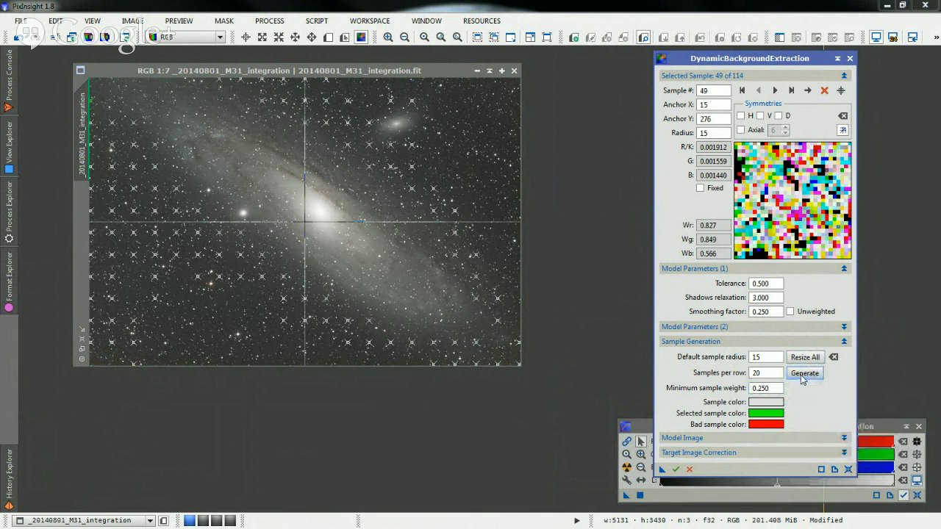
{"action": "left_click", "coordinate": [803, 373]}
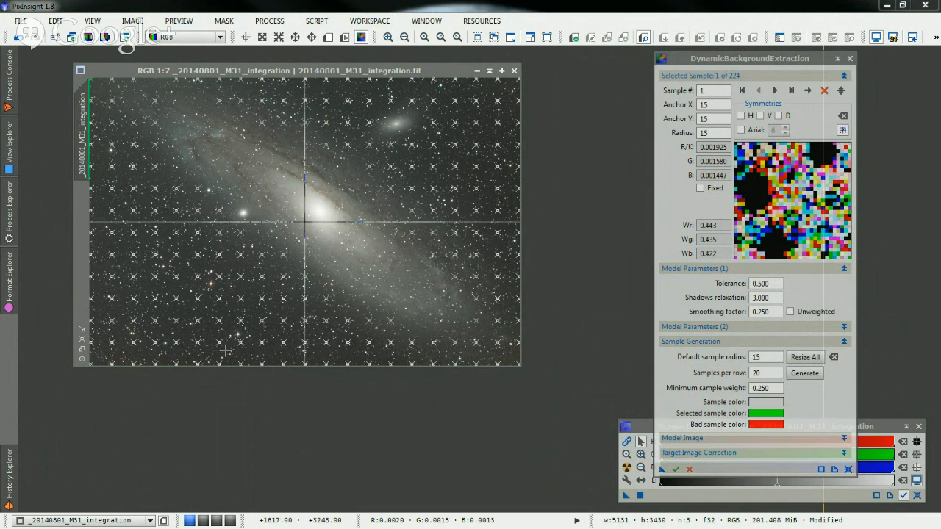
- Delete the background samples lying on the faint upper-left end of the galaxy
{"action": "left_click", "coordinate": [156, 126]}
{"action": "left_click", "coordinate": [156, 125]}
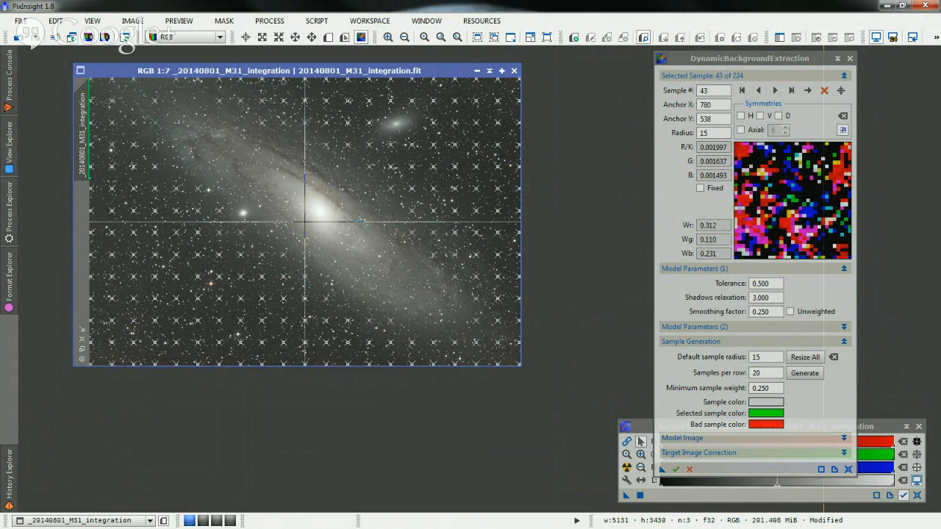
{"action": "left_click", "coordinate": [134, 123]}
{"action": "key", "text": "Delete"}
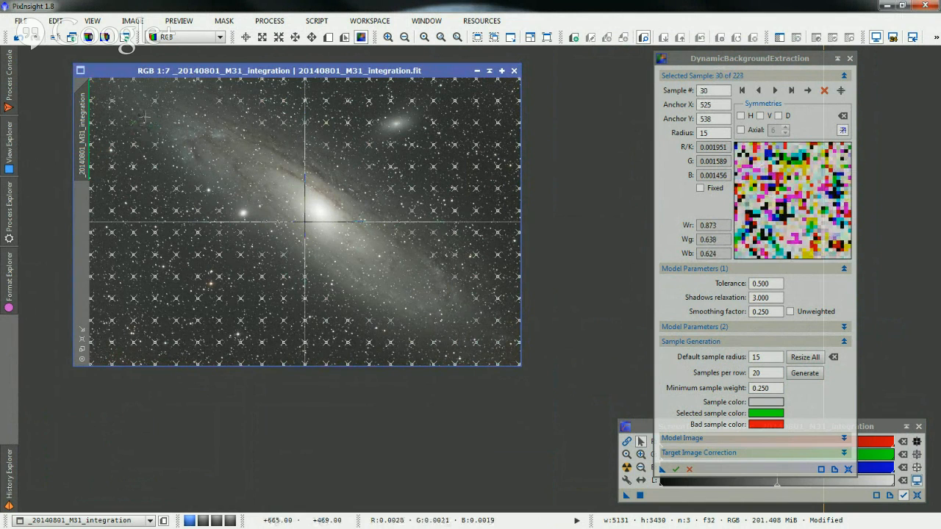
{"action": "key", "text": "Delete"}
{"action": "left_click", "coordinate": [154, 103]}
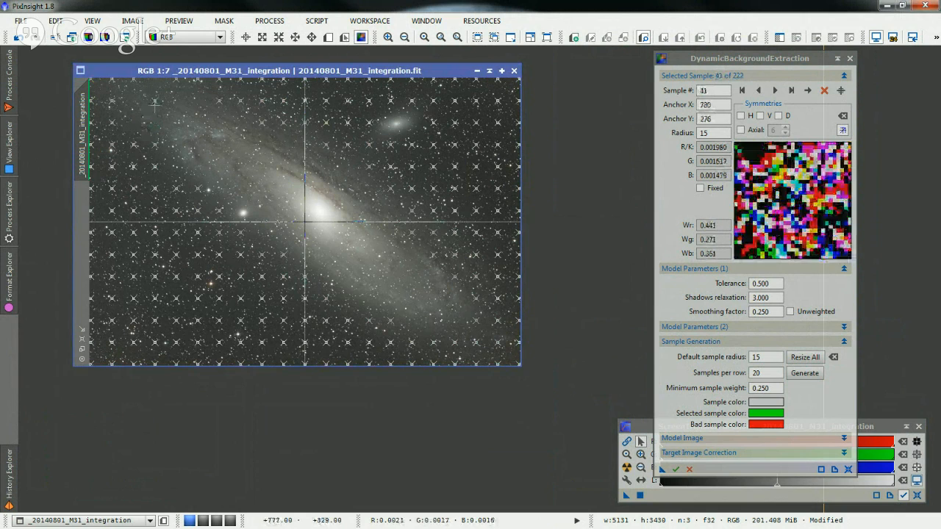
{"action": "key", "text": "Delete"}
{"action": "key", "text": "Delete"}
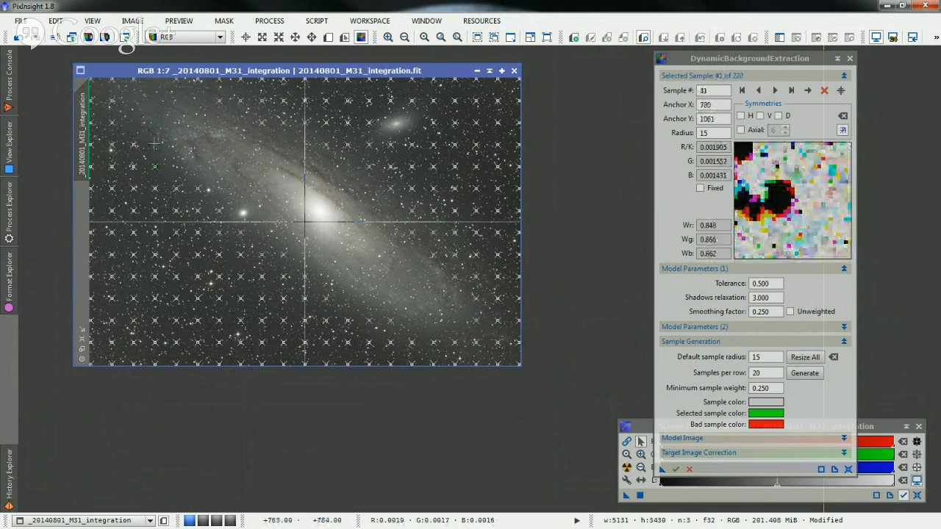
- Delete a background sample below the galaxy's upper-left arm and select the sample beside the bright companion galaxy
{"action": "left_click", "coordinate": [200, 191]}
{"action": "key", "text": "Delete"}
{"action": "left_click", "coordinate": [222, 215]}
{"action": "key", "text": "Delete"}
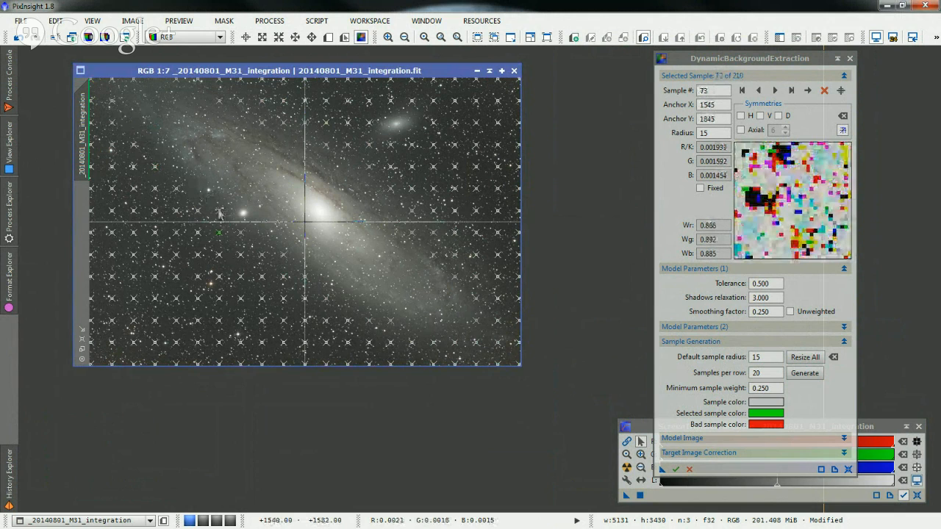
{"action": "left_click", "coordinate": [219, 213]}
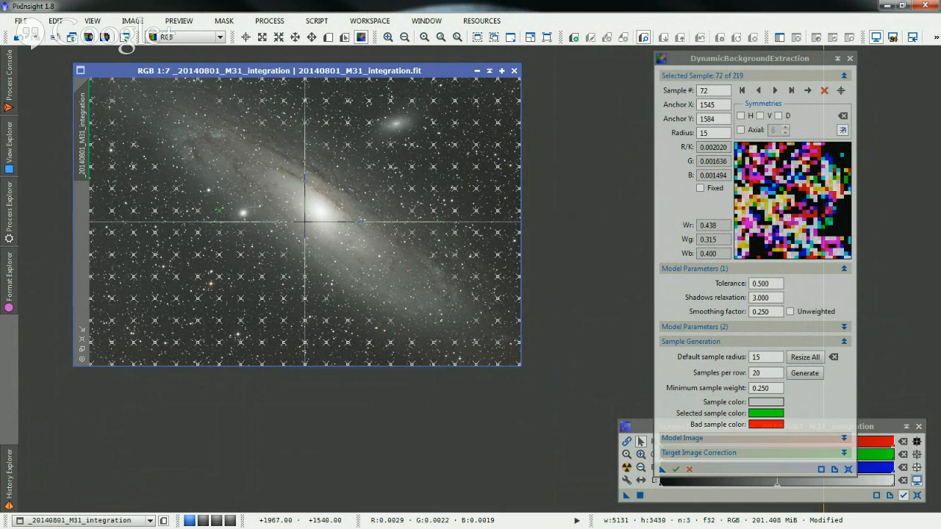
- Add a background sample on the galaxy's lower-right arm and delete the sample just above the galaxy's upper edge
{"action": "left_click", "coordinate": [424, 313]}
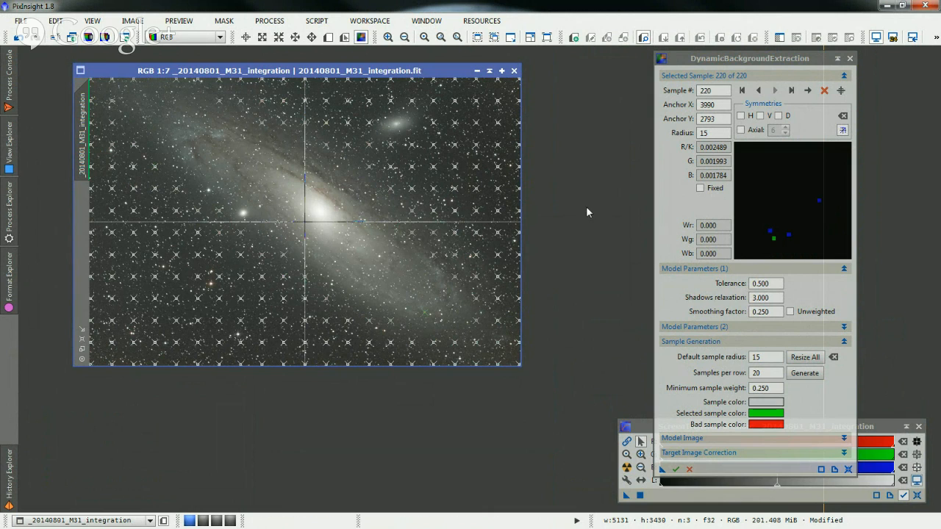
{"action": "left_click", "coordinate": [755, 283]}
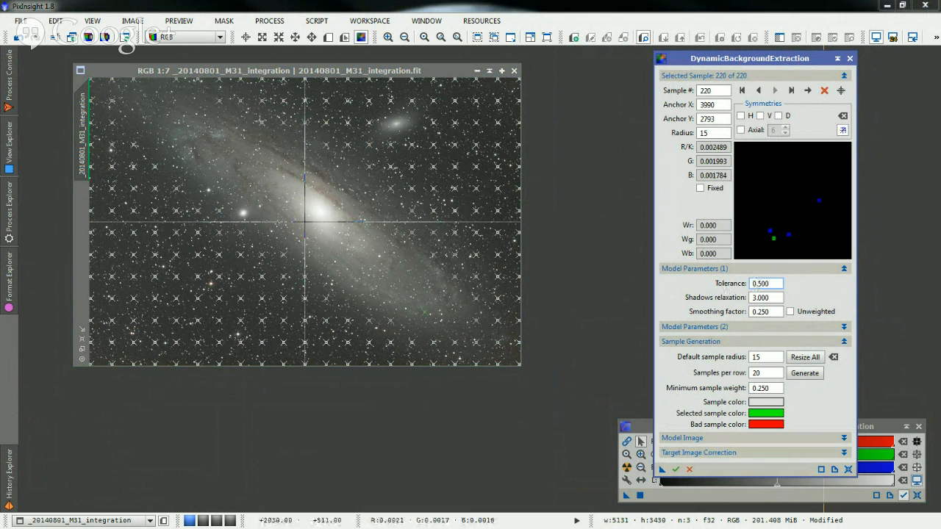
{"action": "left_click", "coordinate": [263, 122]}
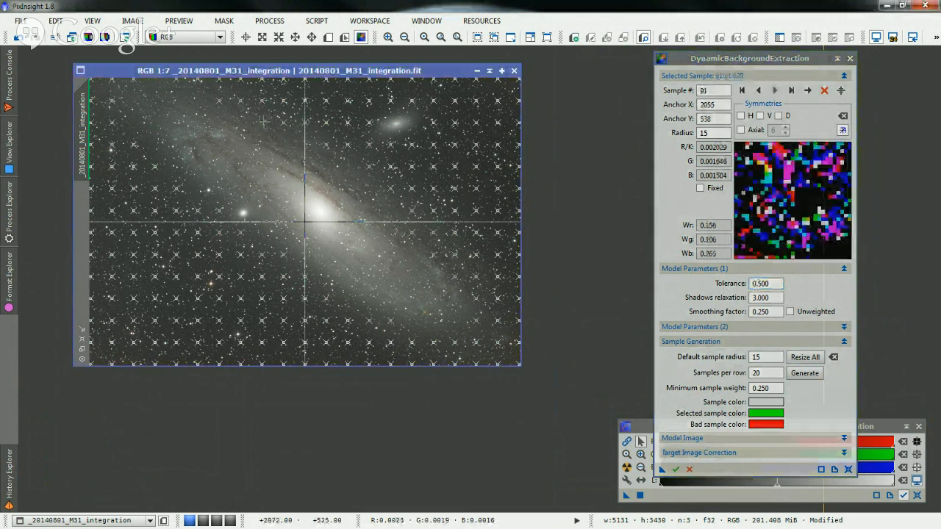
{"action": "left_click_drag", "start_coordinate": [264, 122], "coordinate": [263, 250]}
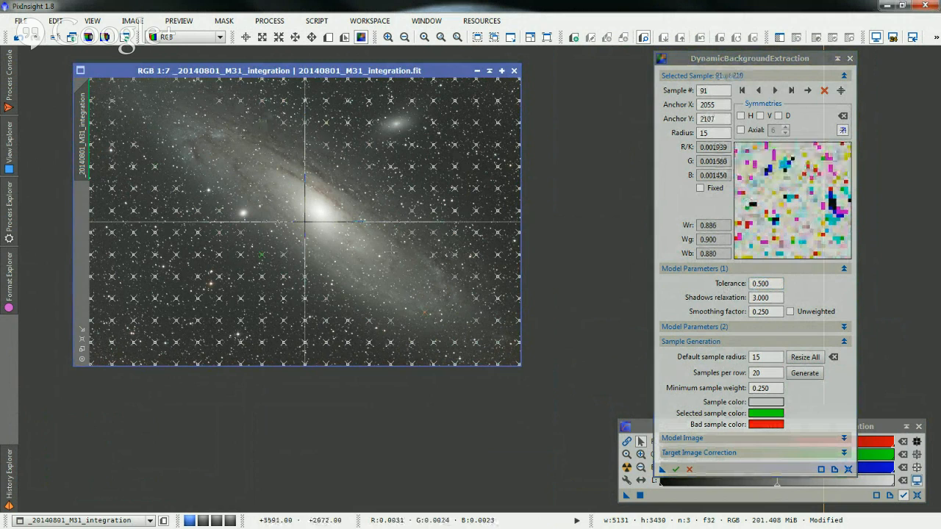
- Try a tolerance of 0.200 and re-evaluate all background samples with it
{"action": "left_click", "coordinate": [765, 285]}
{"action": "left_click_drag", "start_coordinate": [762, 284], "coordinate": [758, 283]}
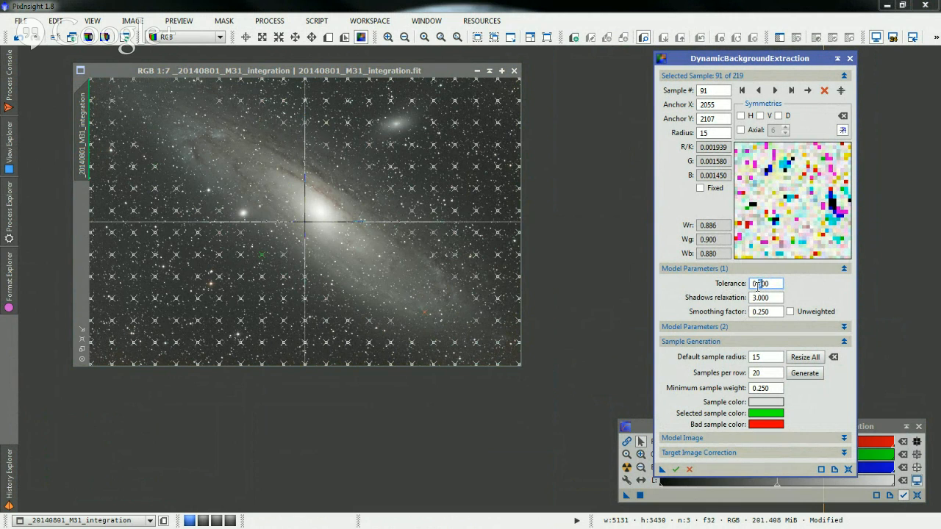
{"action": "left_click", "coordinate": [800, 360]}
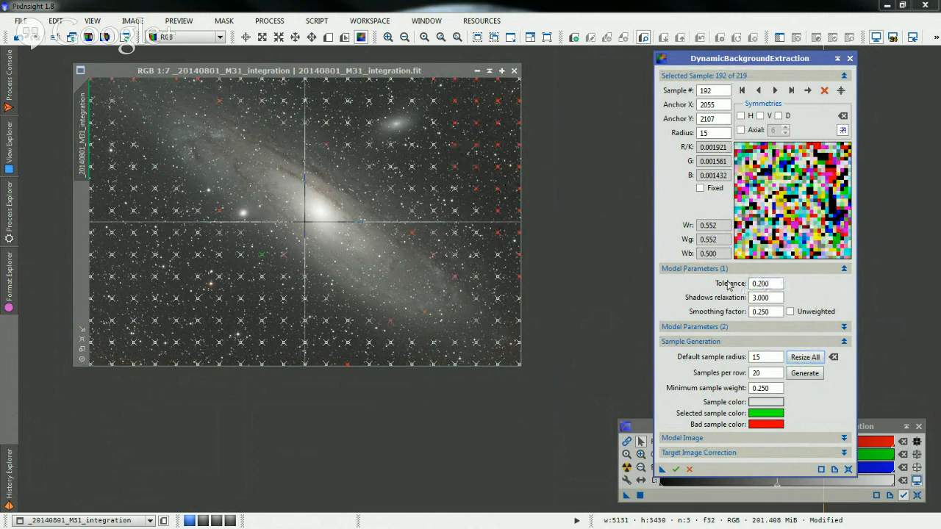
- Set the tolerance to 0.900, re-evaluate all samples, and select a sample to the right of the galaxy for inspection
{"action": "left_click_drag", "start_coordinate": [758, 283], "coordinate": [762, 284]}
{"action": "type", "text": "9"}
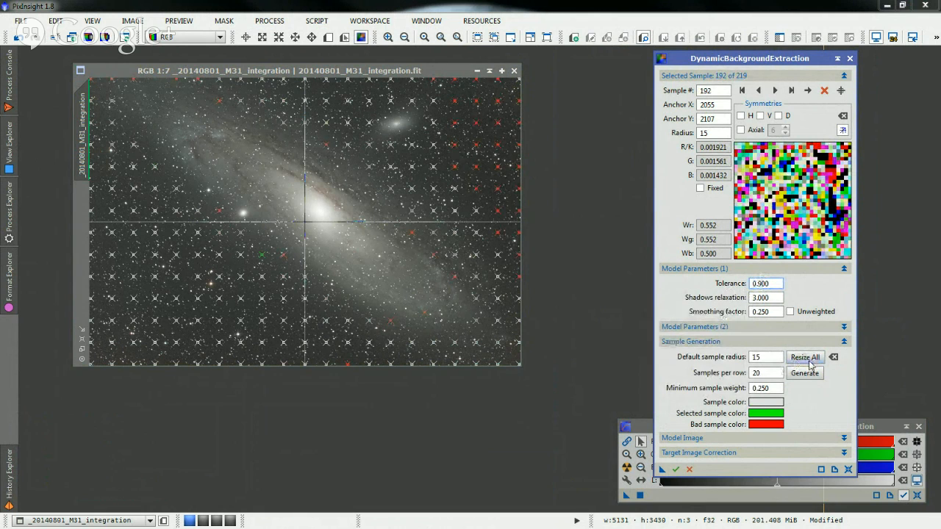
{"action": "left_click", "coordinate": [806, 358]}
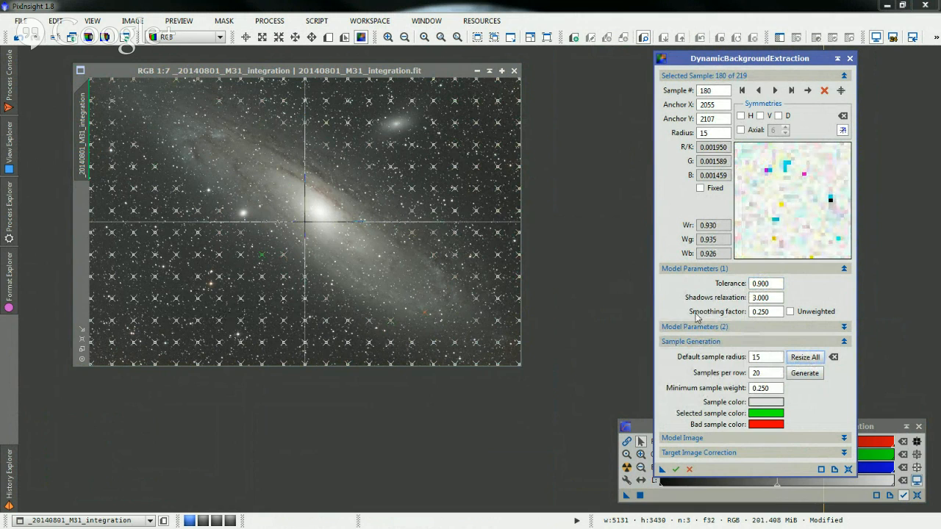
{"action": "left_click", "coordinate": [476, 214]}
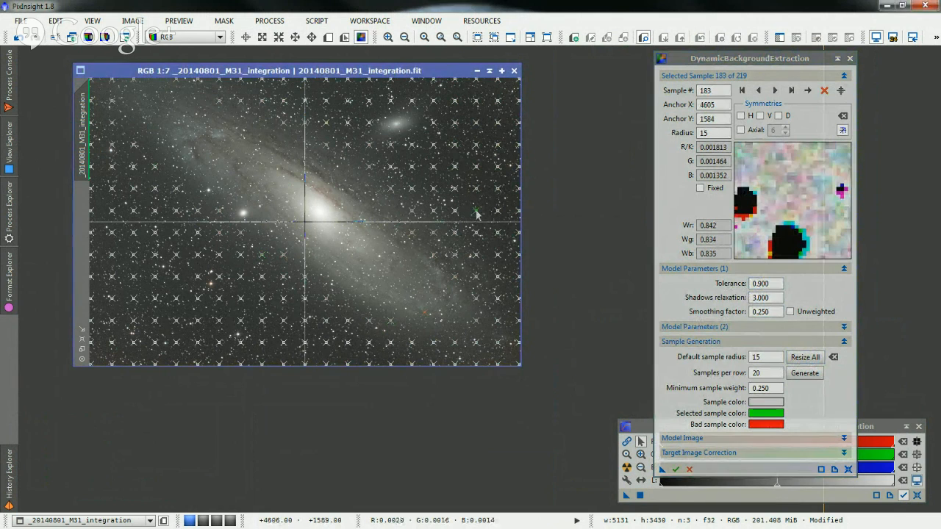
- Compare the selected sample's weighting at a tolerance of 0.200, then restore 0.900, re-evaluating all samples each time
{"action": "left_click", "coordinate": [776, 66]}
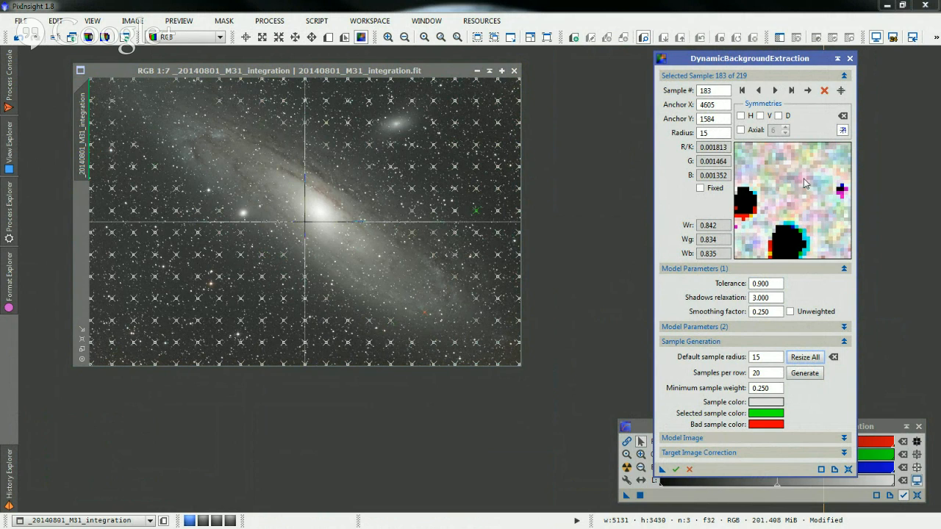
{"action": "left_click", "coordinate": [762, 283]}
{"action": "left_click", "coordinate": [804, 358]}
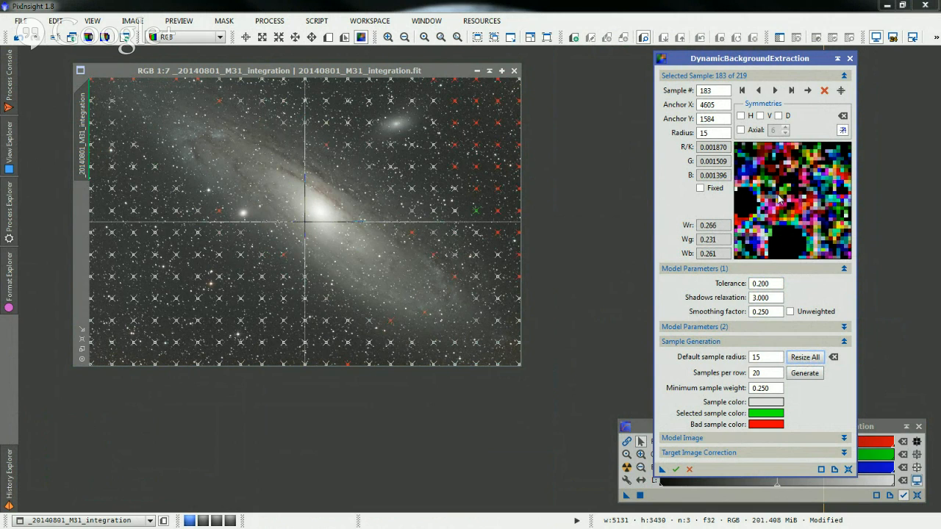
{"action": "left_click", "coordinate": [760, 284]}
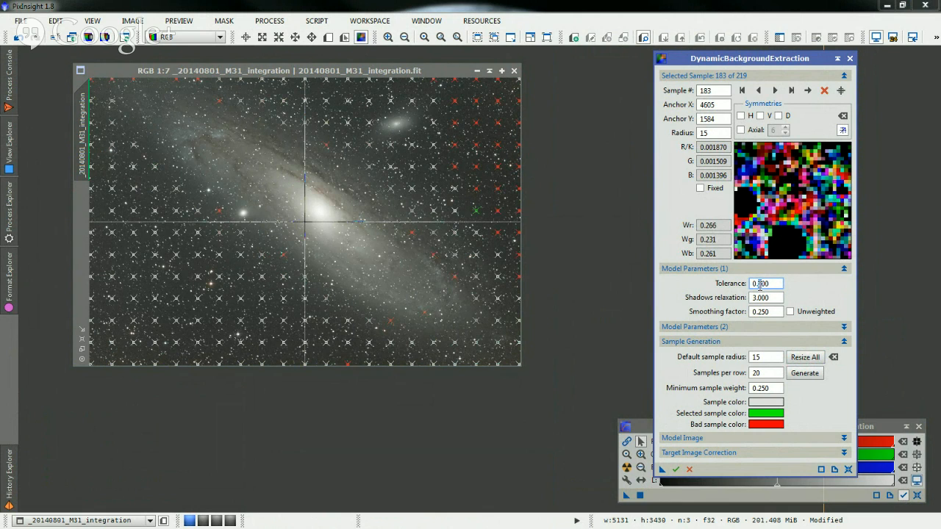
{"action": "left_click", "coordinate": [803, 358]}
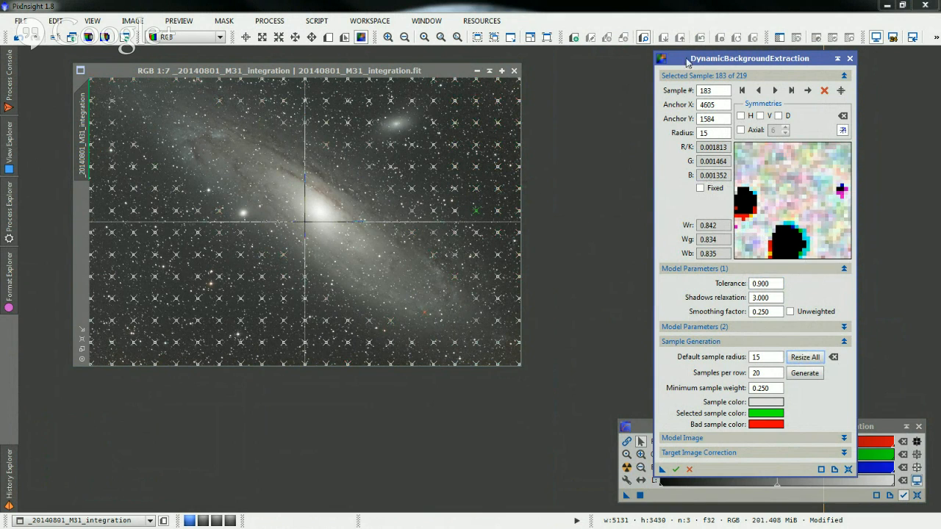
- Set the target image correction to Subtraction and execute DynamicBackgroundExtraction
{"action": "left_click", "coordinate": [698, 454]}
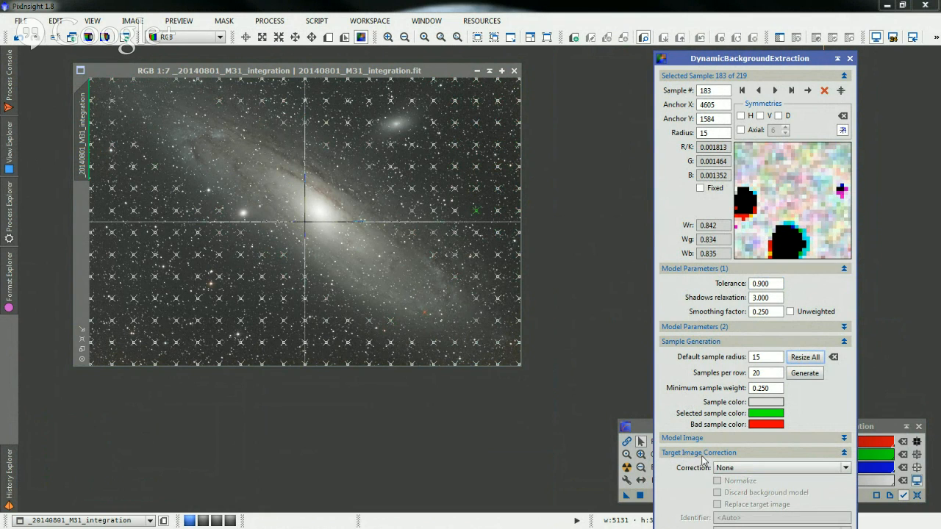
{"action": "left_click", "coordinate": [727, 468]}
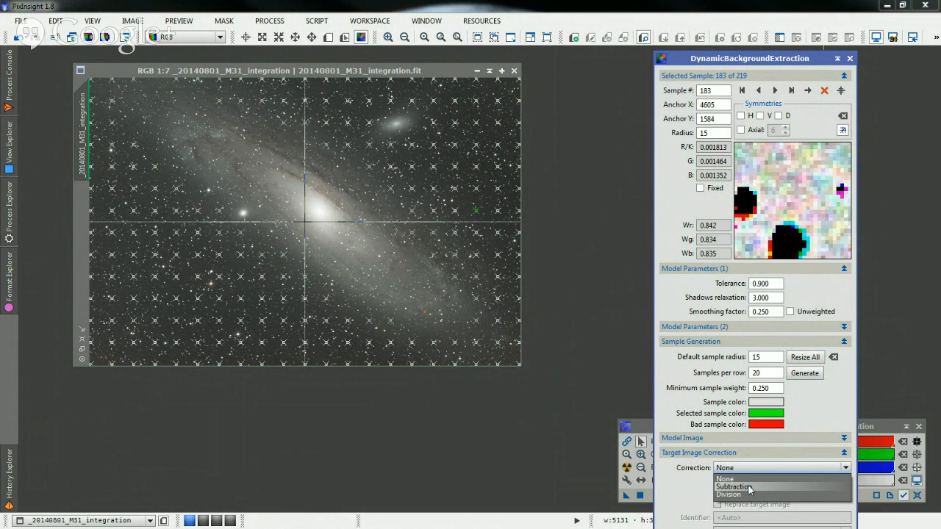
{"action": "left_click", "coordinate": [749, 487]}
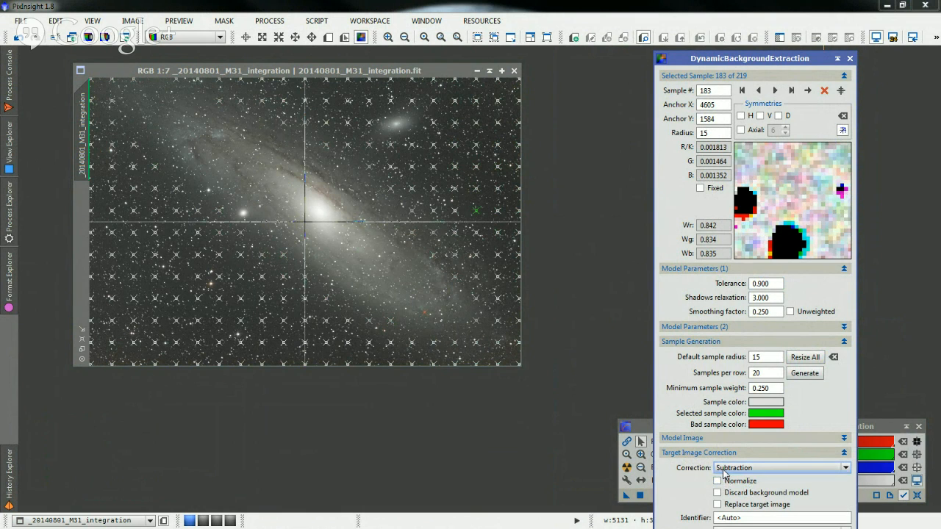
{"action": "left_click", "coordinate": [713, 267]}
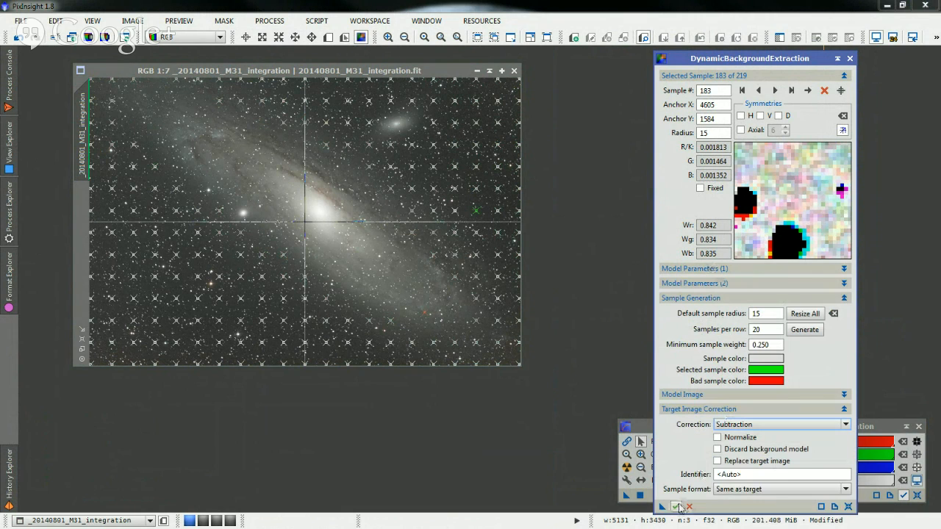
{"action": "left_click", "coordinate": [676, 506]}
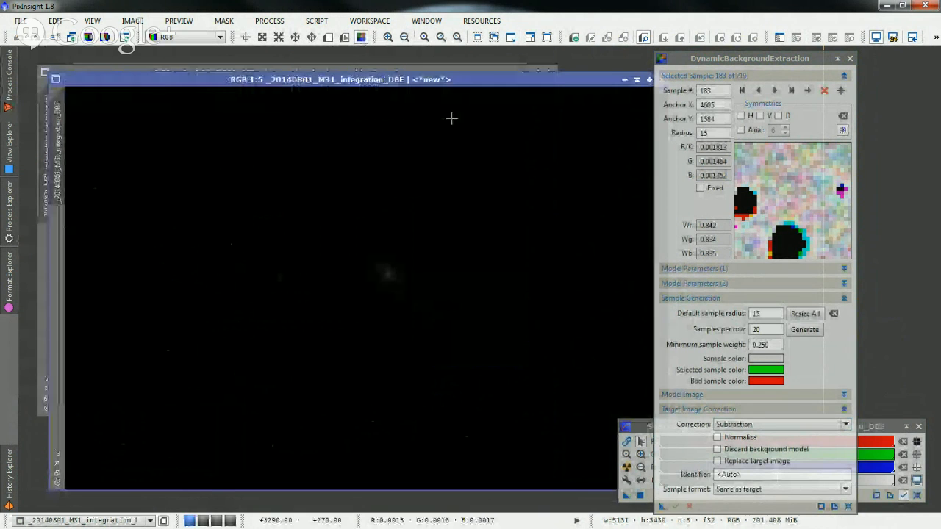
- Zoom the corrected DBE image out to 1:7 and auto-stretch its display with ScreenTransferFunction
{"action": "left_click_drag", "start_coordinate": [426, 84], "coordinate": [415, 75]}
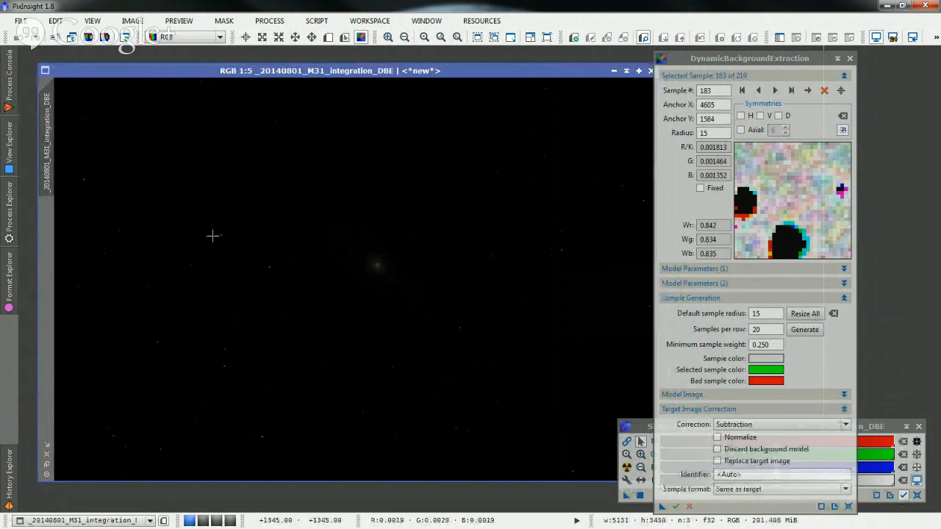
{"action": "left_click", "coordinate": [47, 454]}
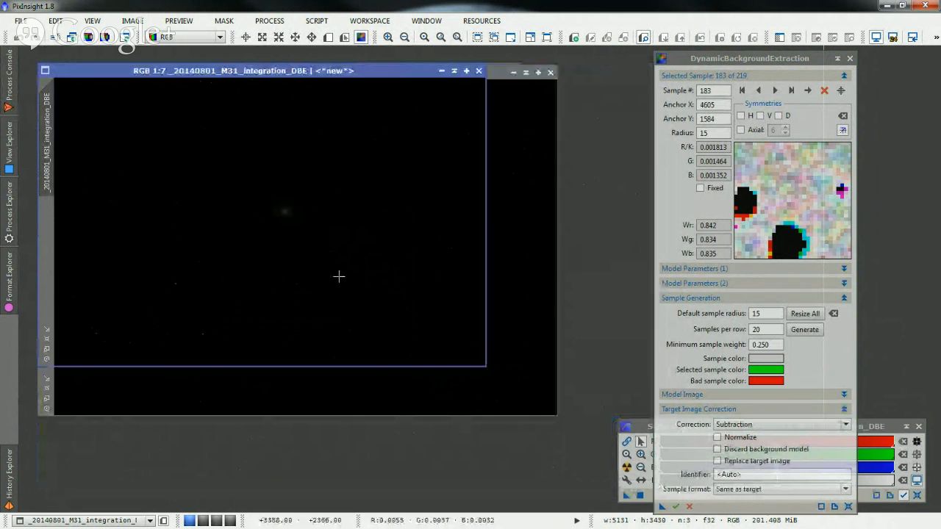
{"action": "left_click_drag", "start_coordinate": [640, 428], "coordinate": [608, 432]}
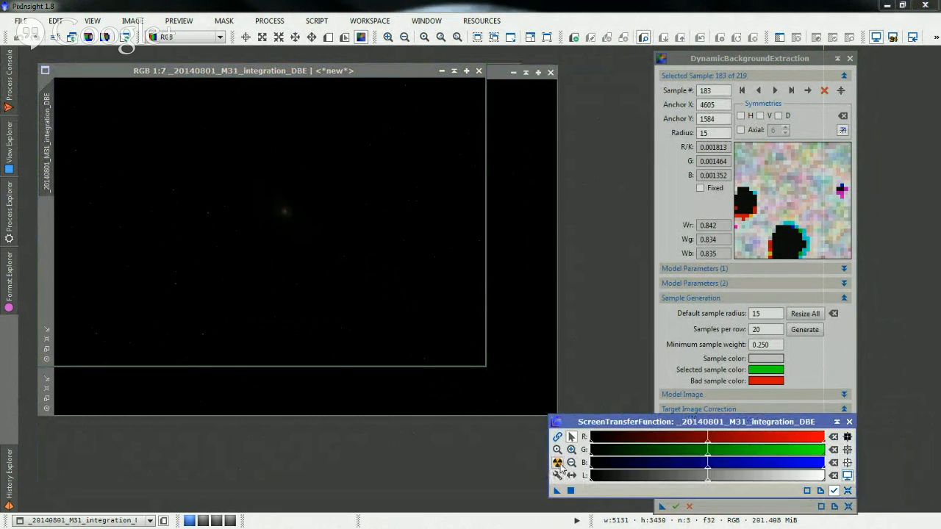
{"action": "left_click", "coordinate": [557, 463]}
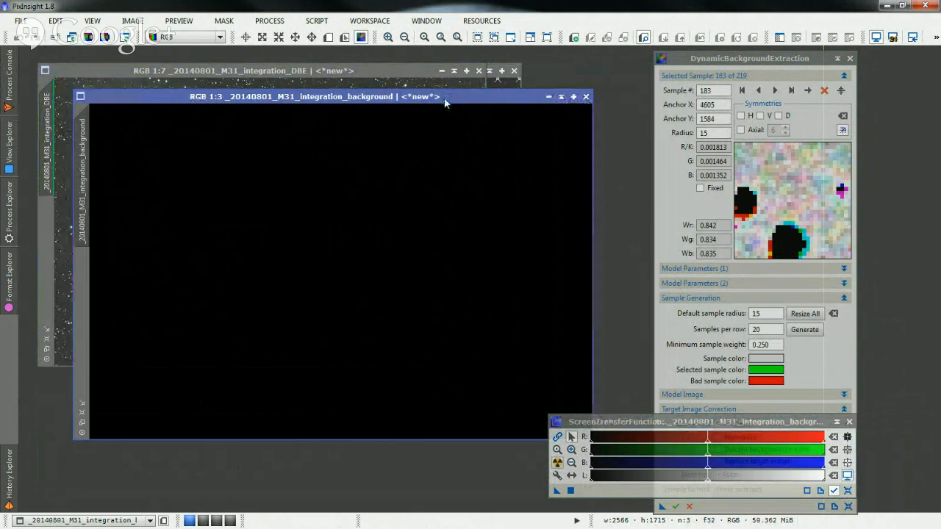
- Close the background model image and end the active DynamicBackgroundExtraction session
{"action": "left_click", "coordinate": [585, 97]}
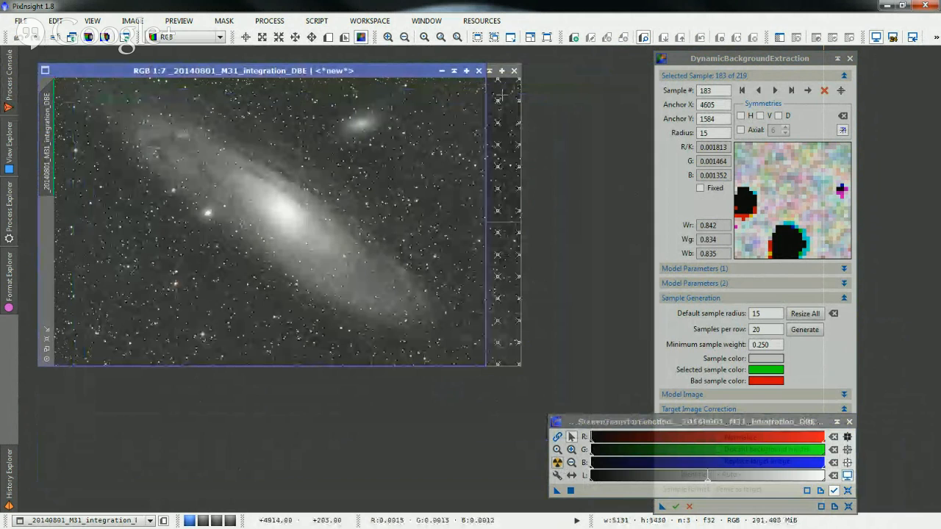
{"action": "left_click", "coordinate": [499, 96]}
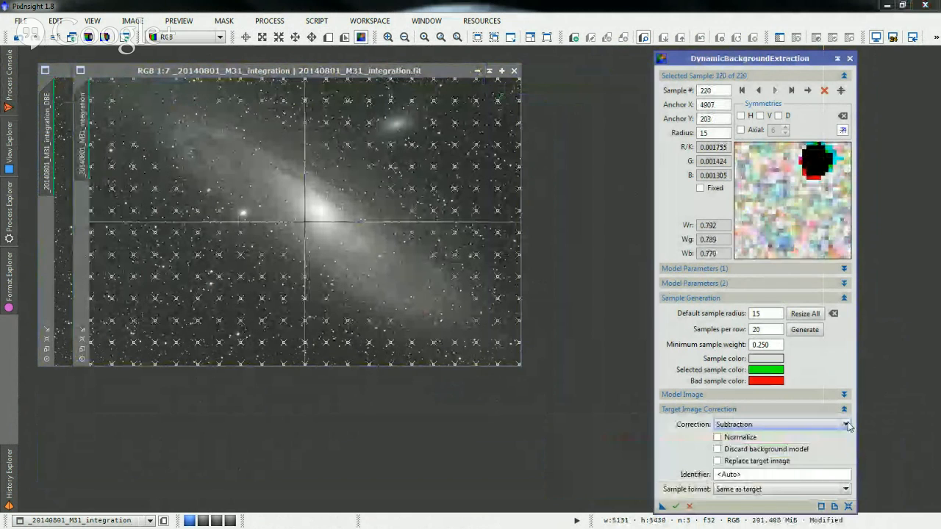
{"action": "left_click", "coordinate": [849, 59]}
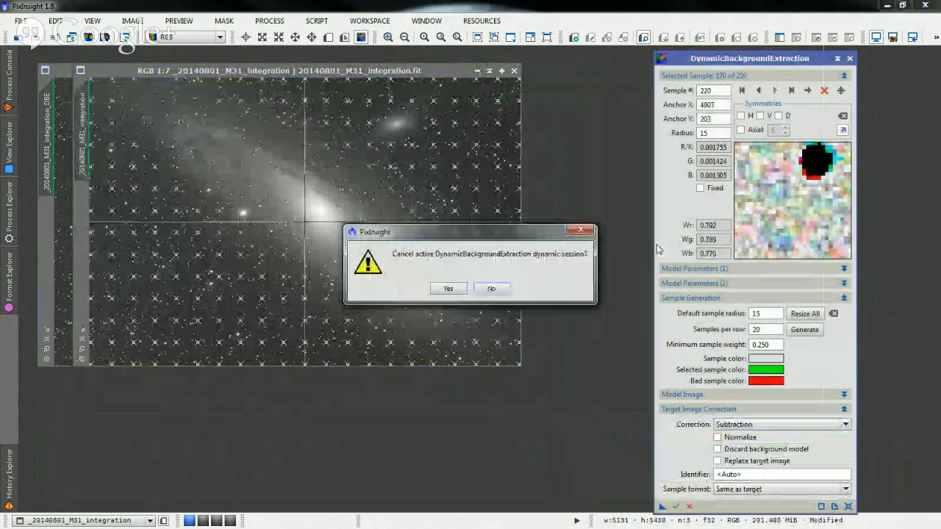
{"action": "left_click", "coordinate": [448, 288]}
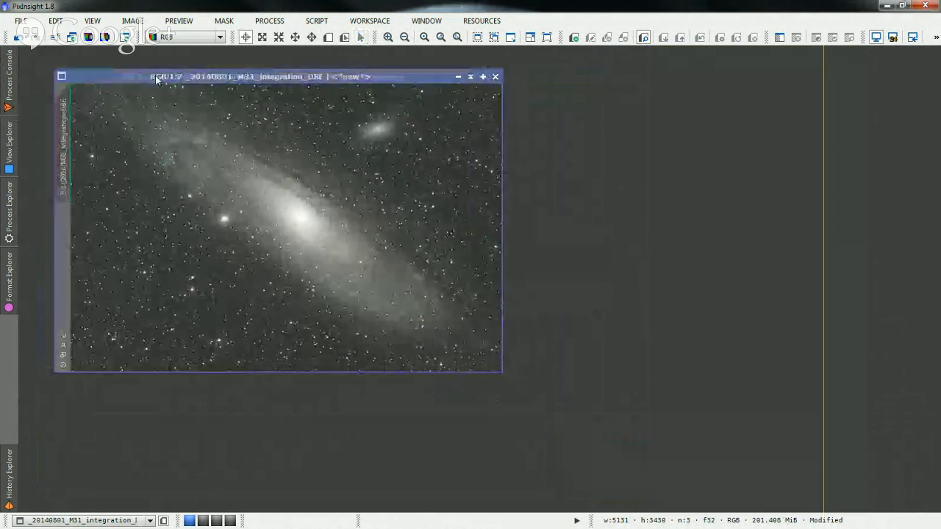
- Compare the original integration with the DBE-corrected image by switching the active view between them, ending on the DBE image
{"action": "left_click", "coordinate": [150, 520]}
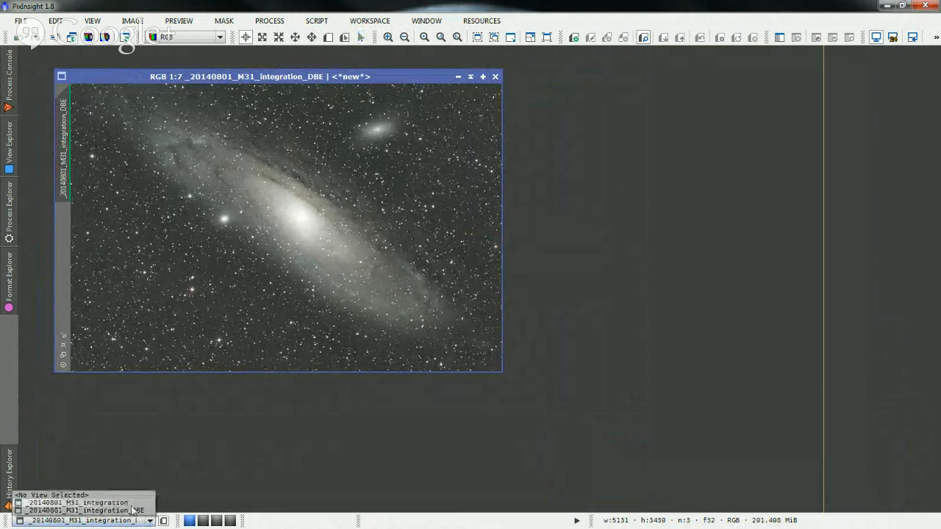
{"action": "left_click", "coordinate": [131, 504]}
{"action": "left_click", "coordinate": [149, 521]}
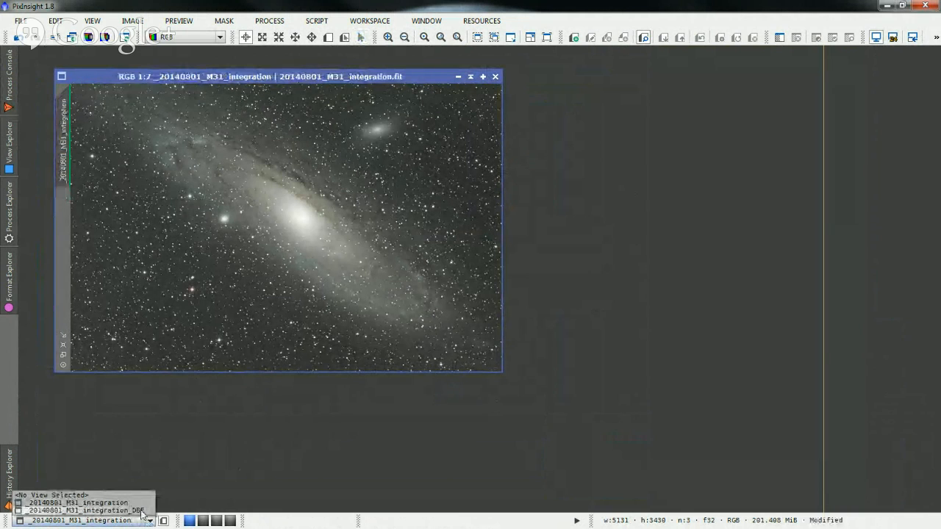
{"action": "left_click", "coordinate": [141, 511]}
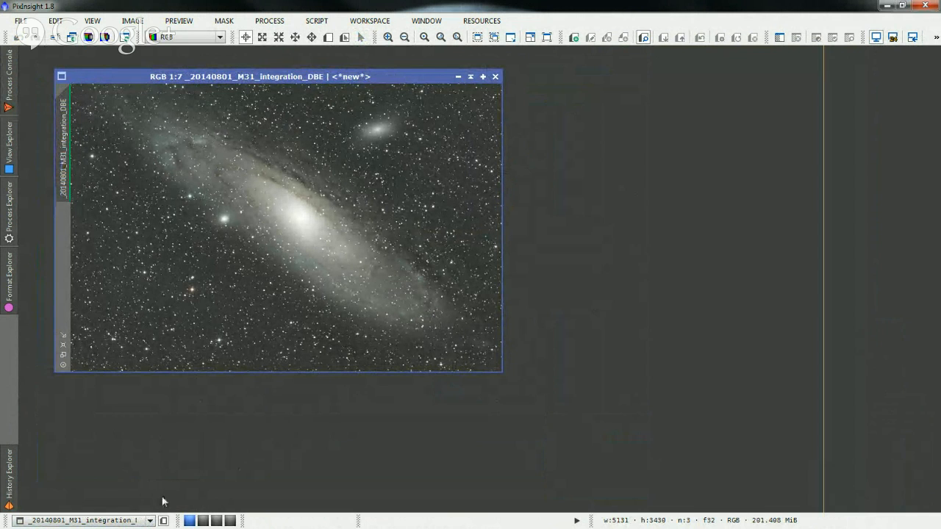
- Switch the active view repeatedly between _20140801_M31_integration and its DBE version to recheck the gradient removal, ending on the DBE version
{"action": "left_click", "coordinate": [149, 520]}
{"action": "left_click", "coordinate": [140, 503]}
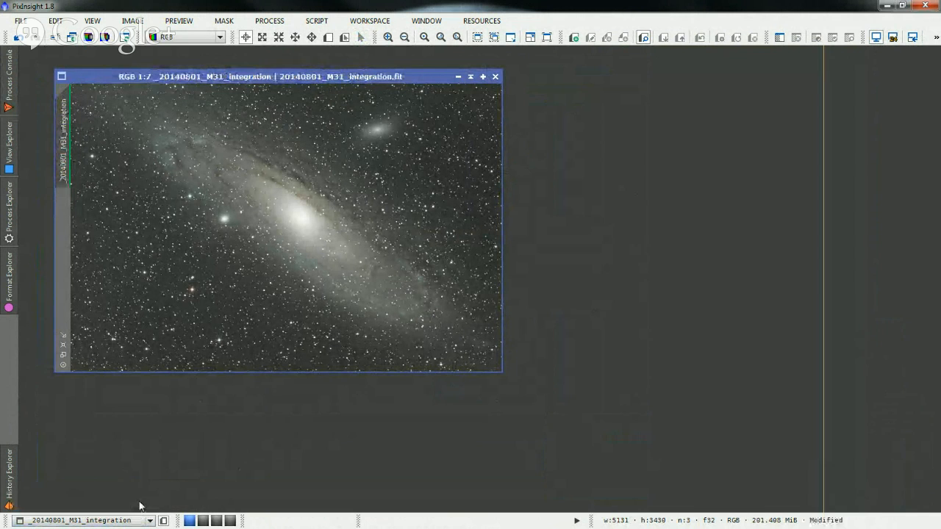
{"action": "left_click", "coordinate": [149, 520]}
{"action": "left_click", "coordinate": [140, 512]}
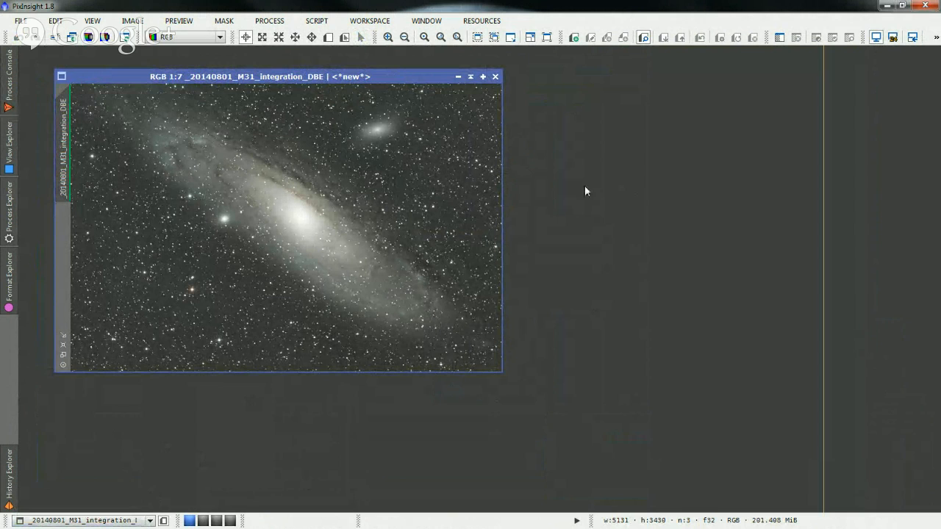
{"action": "left_click", "coordinate": [149, 520]}
{"action": "left_click", "coordinate": [74, 500]}
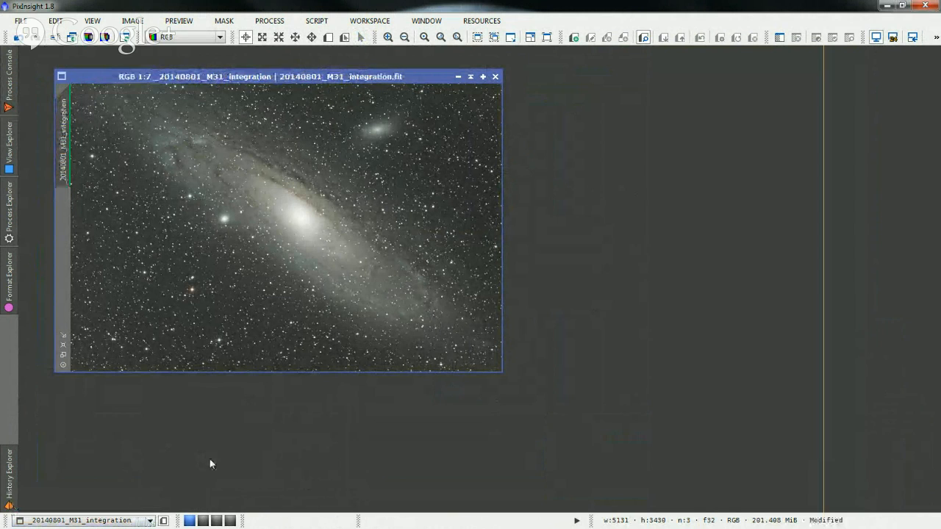
{"action": "left_click", "coordinate": [163, 520]}
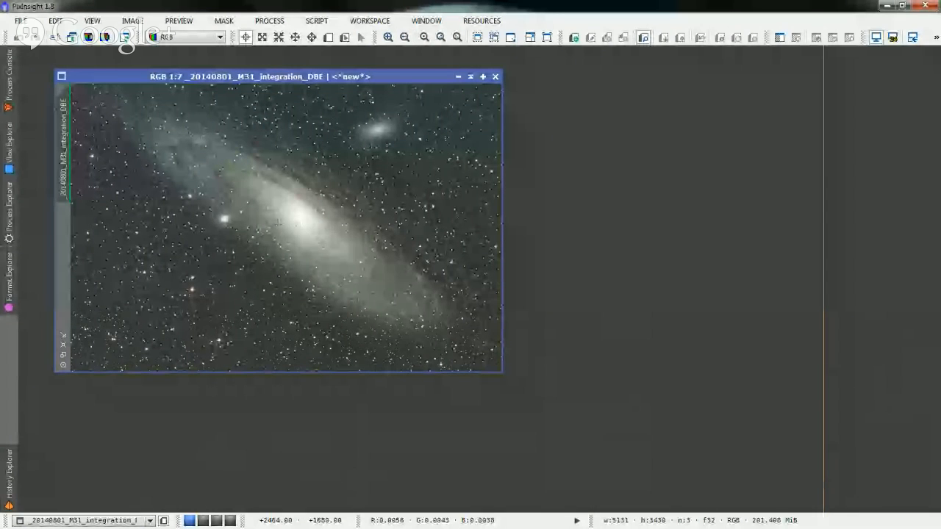
- Open the saved image 20140801_M31_integration_DBE2 from the Stacked folder and auto-stretch its display with ScreenTransferFunction
{"action": "key", "text": "ctrl+o"}
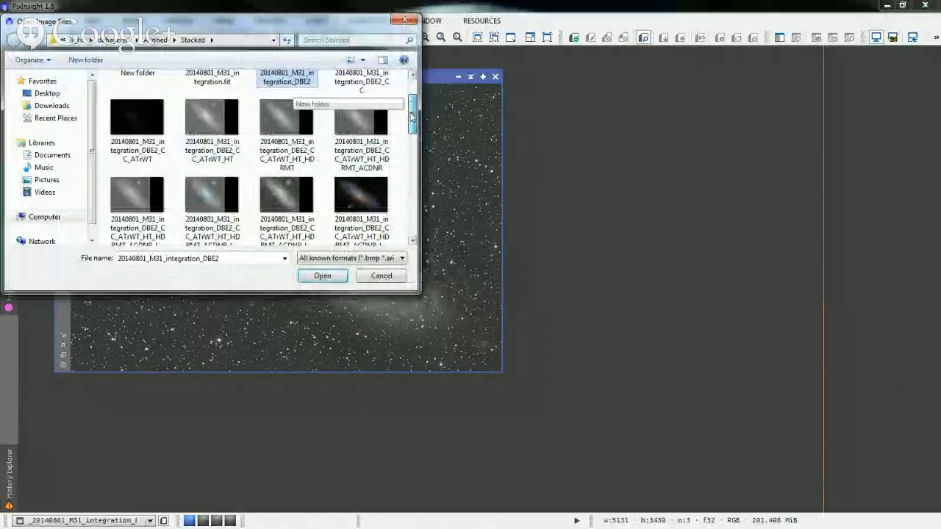
{"action": "left_click", "coordinate": [318, 274]}
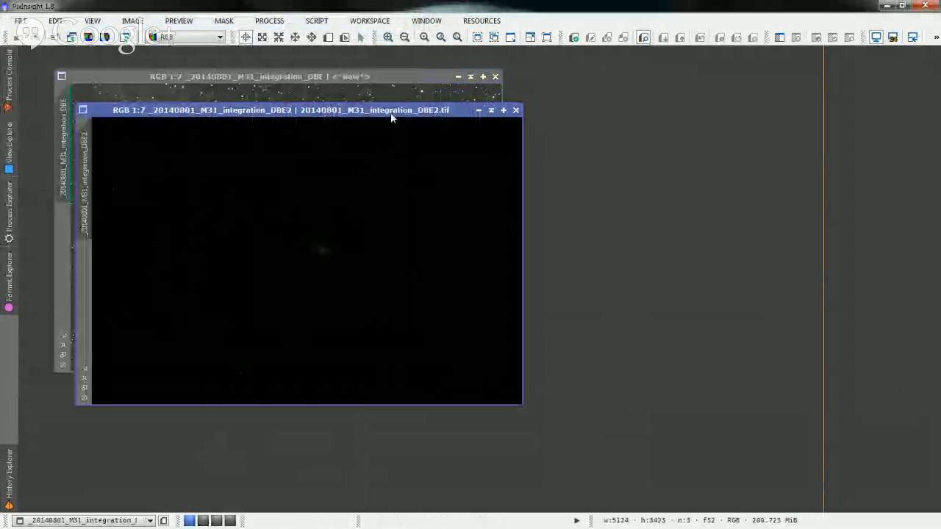
{"action": "left_click", "coordinate": [8, 218]}
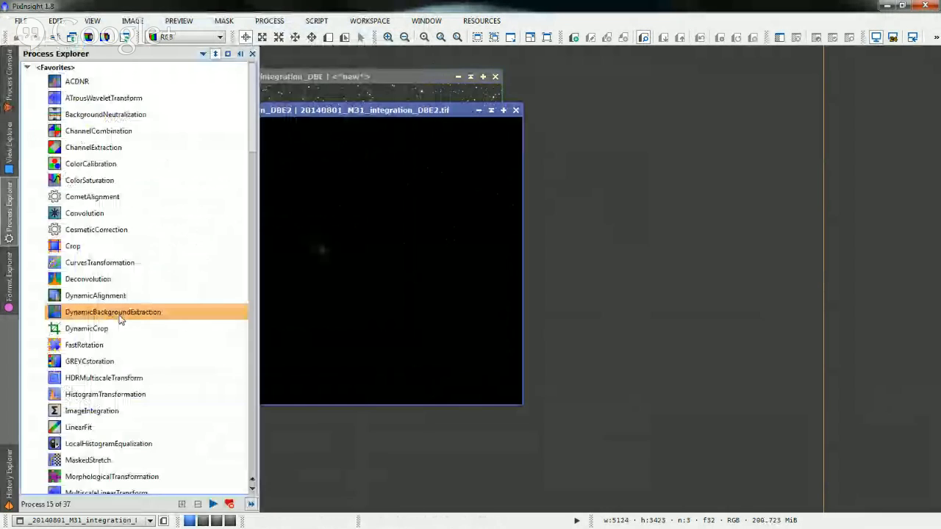
{"action": "scroll", "coordinate": [116, 407], "scroll_direction": "down", "scroll_amount": 3}
{"action": "left_click", "coordinate": [103, 467]}
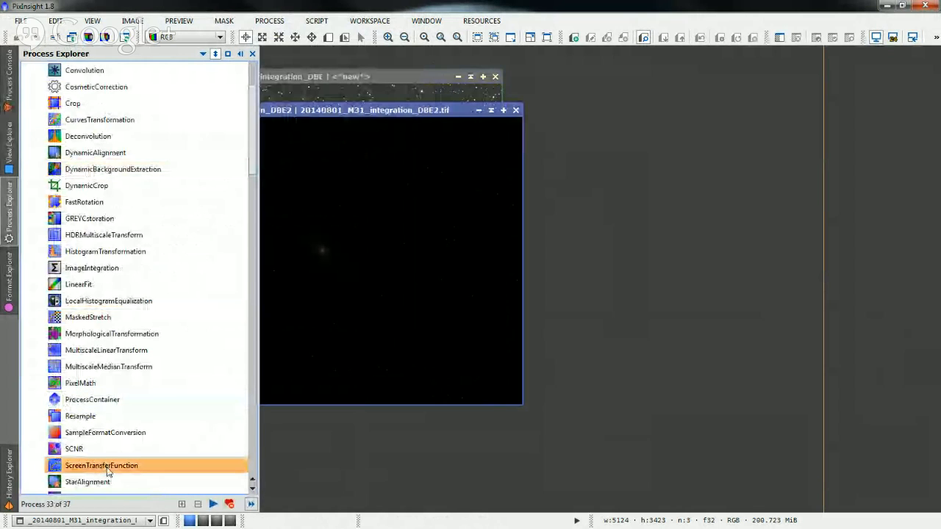
{"action": "double_click", "coordinate": [107, 469]}
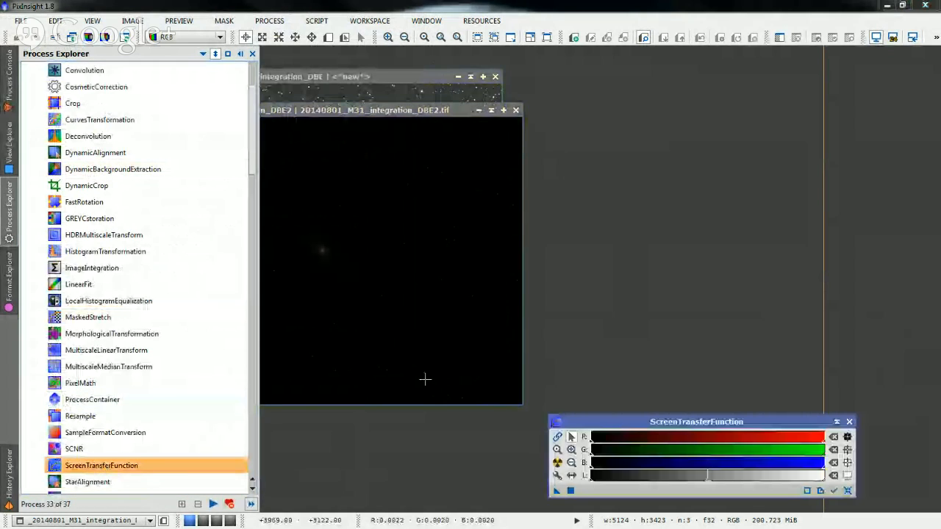
{"action": "key", "text": "ctrl+a"}
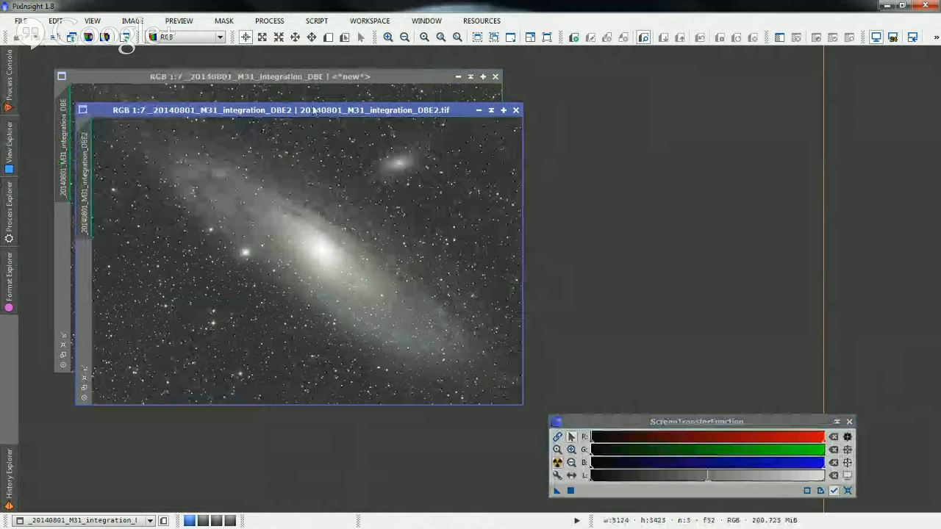
- Close the DBE and original integration images without saving, and move the DBE2 image and ScreenTransferFunction windows out of the way
{"action": "mouse_move", "coordinate": [313, 111]}
{"action": "left_mouse_down"}
{"action": "mouse_move", "coordinate": [306, 78]}
{"action": "mouse_move", "coordinate": [326, 102]}
{"action": "left_mouse_up"}
{"action": "left_click", "coordinate": [326, 77]}
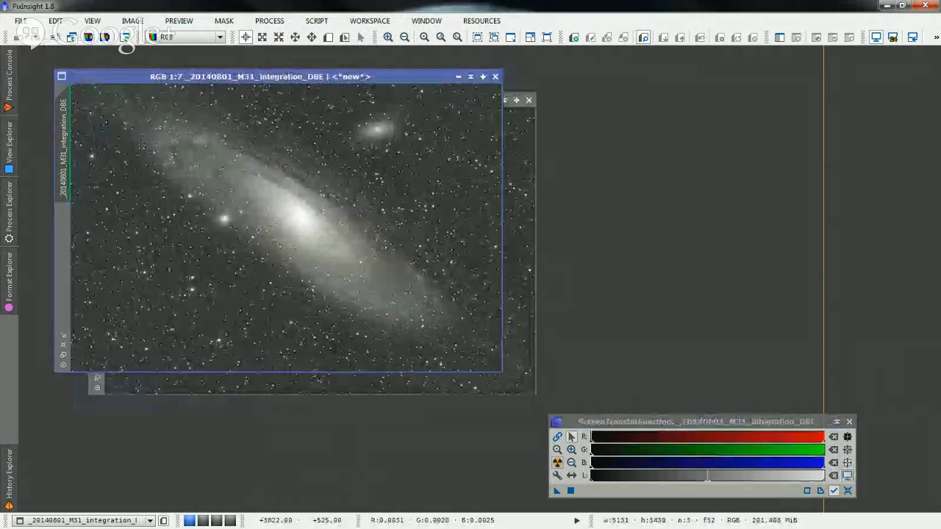
{"action": "key", "text": "ctrl+Tab"}
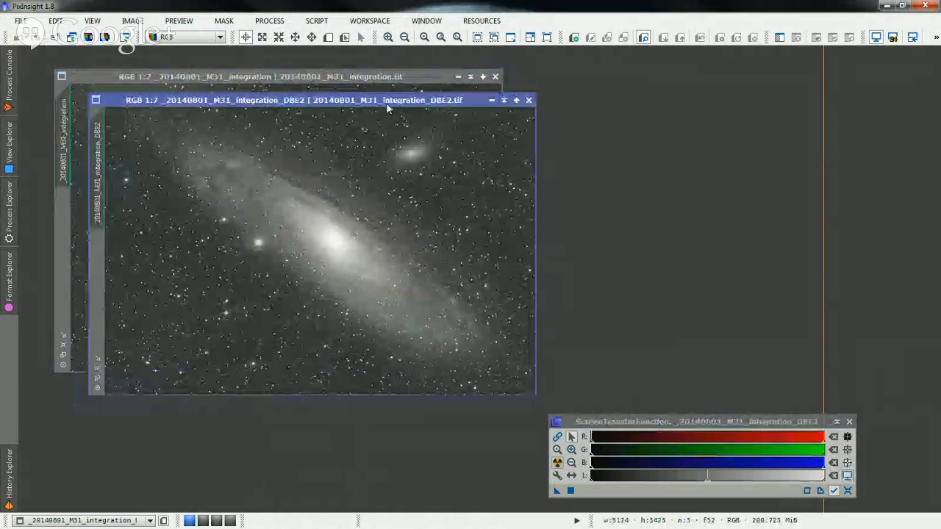
{"action": "left_click", "coordinate": [495, 77]}
{"action": "left_click", "coordinate": [449, 300]}
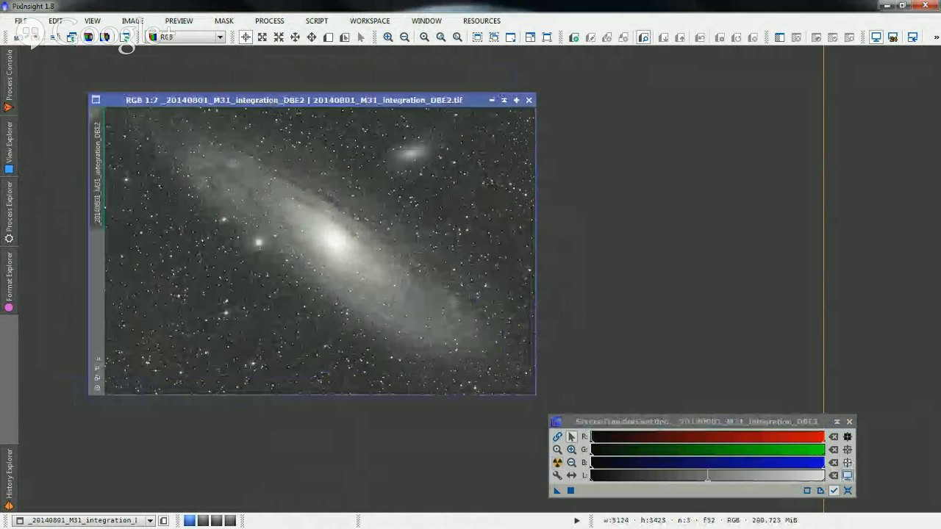
{"action": "left_click_drag", "start_coordinate": [291, 104], "coordinate": [254, 82]}
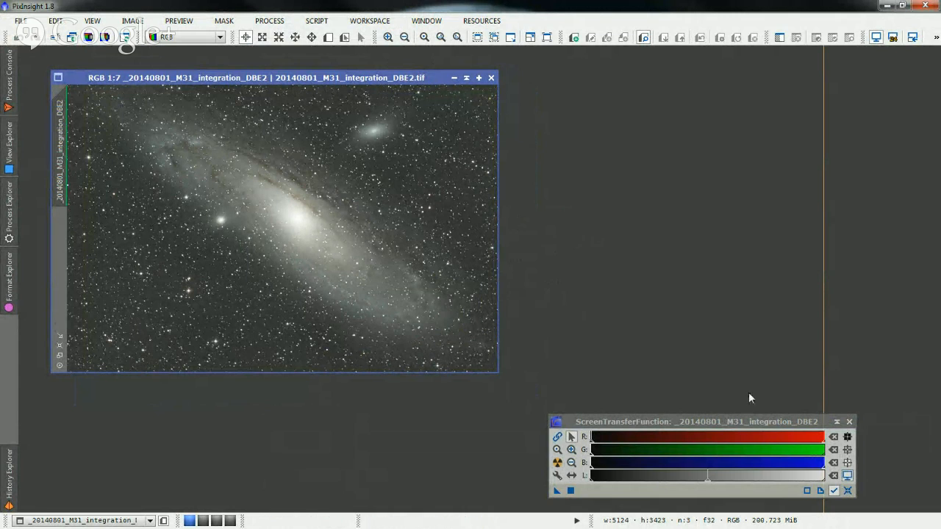
{"action": "left_click_drag", "start_coordinate": [747, 422], "coordinate": [785, 430]}
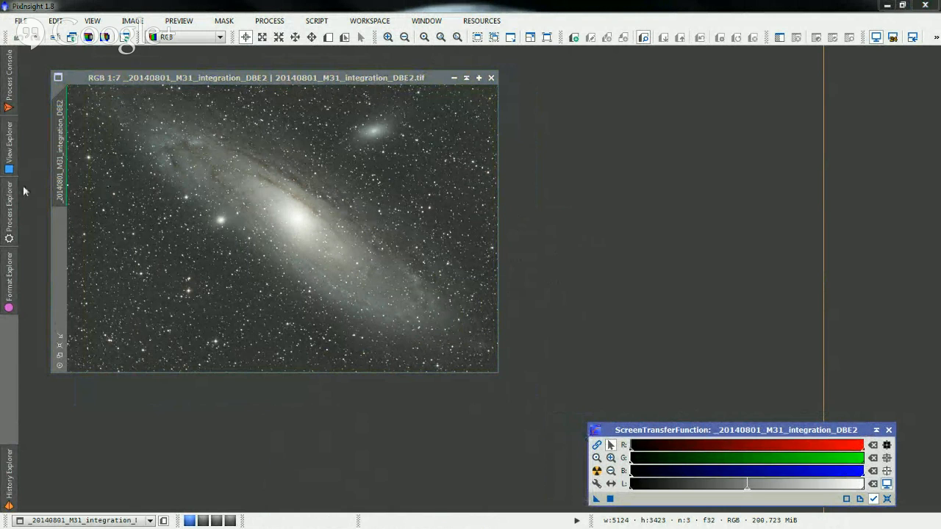
- Open the BackgroundNeutralization process from the favorites and place its window beside the DBE2 image
{"action": "left_click", "coordinate": [7, 198]}
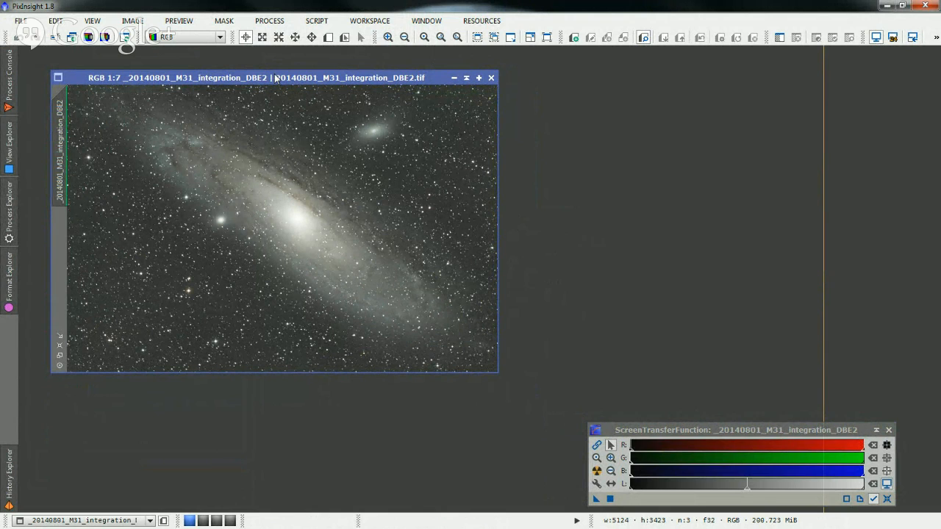
{"action": "left_click", "coordinate": [6, 212]}
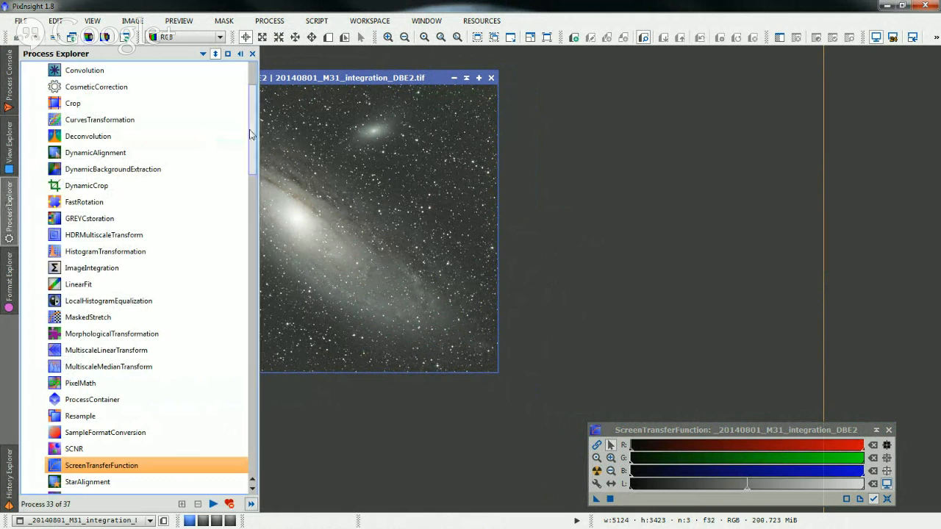
{"action": "scroll", "coordinate": [95, 122], "scroll_direction": "up", "scroll_amount": 3}
{"action": "left_click", "coordinate": [95, 117]}
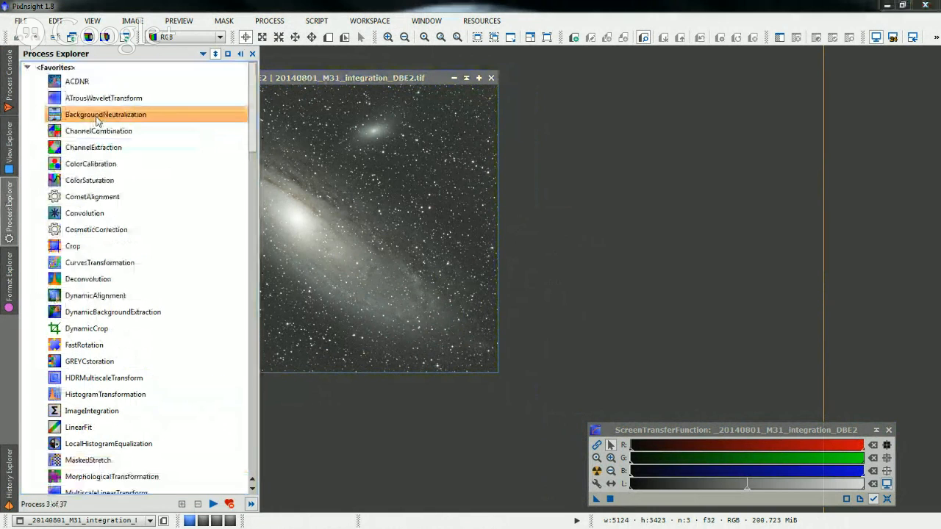
{"action": "double_click", "coordinate": [99, 120]}
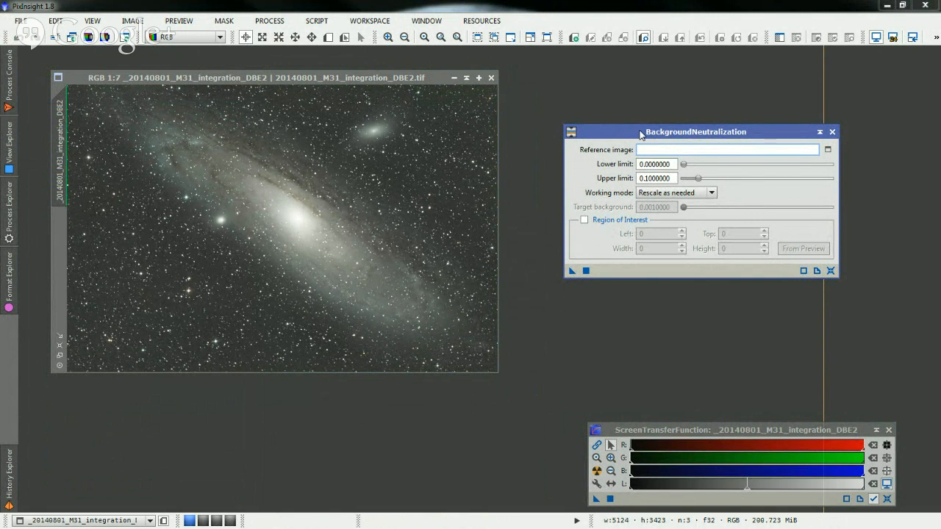
{"action": "left_click", "coordinate": [144, 275]}
{"action": "left_click", "coordinate": [603, 134]}
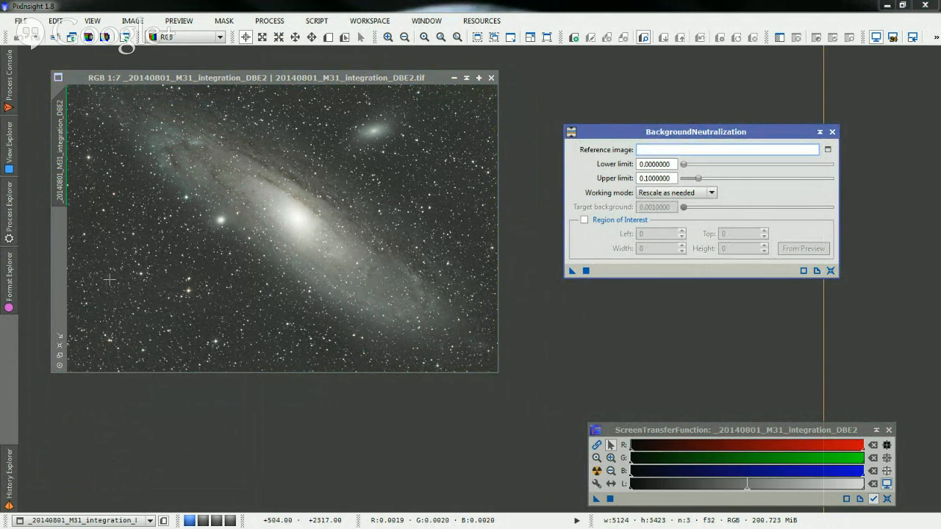
{"action": "left_click_drag", "start_coordinate": [631, 137], "coordinate": [629, 153]}
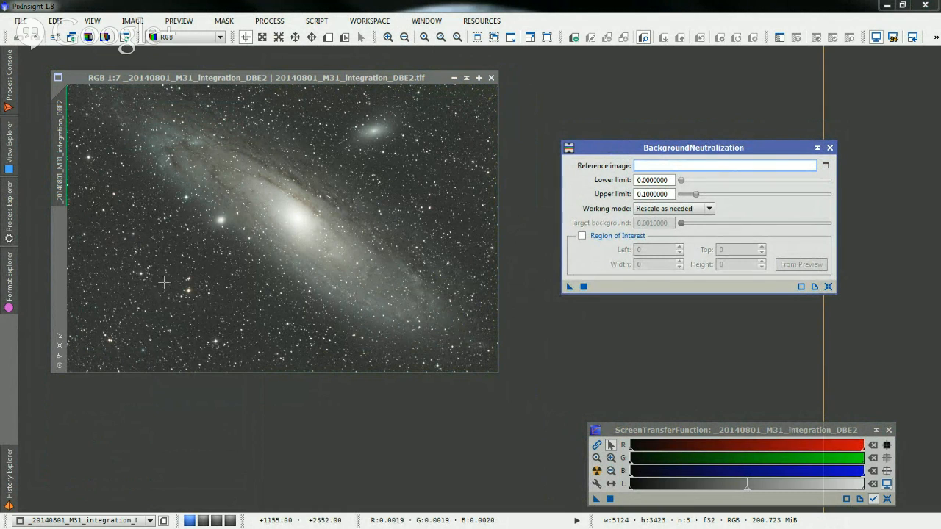
- Create a preview on the DBE2 image over the star background at the lower left, clear of the galaxy, and adjust its position
{"action": "left_click", "coordinate": [244, 236]}
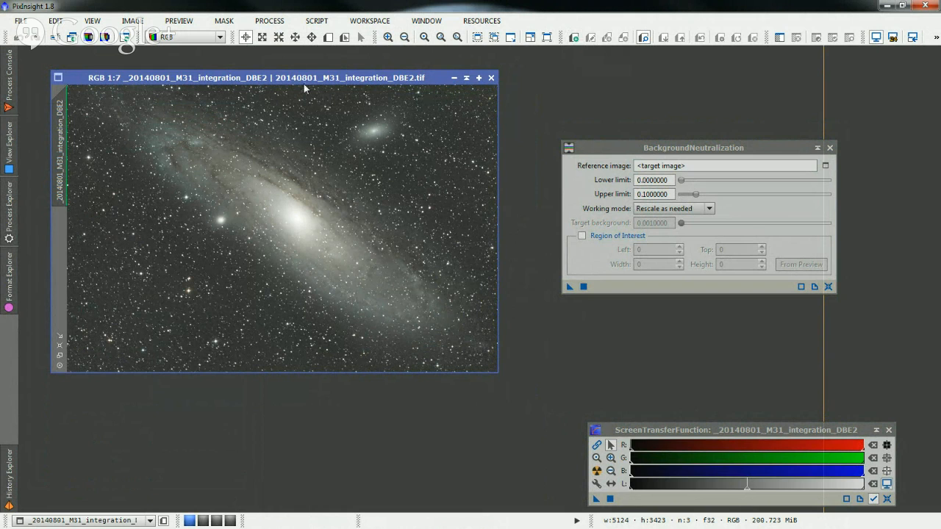
{"action": "left_click_drag", "start_coordinate": [304, 83], "coordinate": [304, 84]}
{"action": "left_click", "coordinate": [328, 38]}
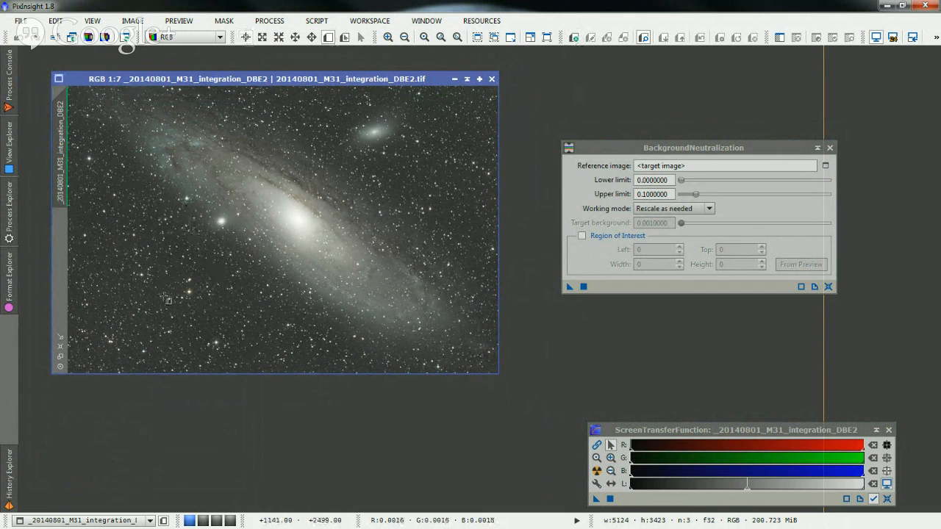
{"action": "left_click_drag", "start_coordinate": [106, 262], "coordinate": [230, 361]}
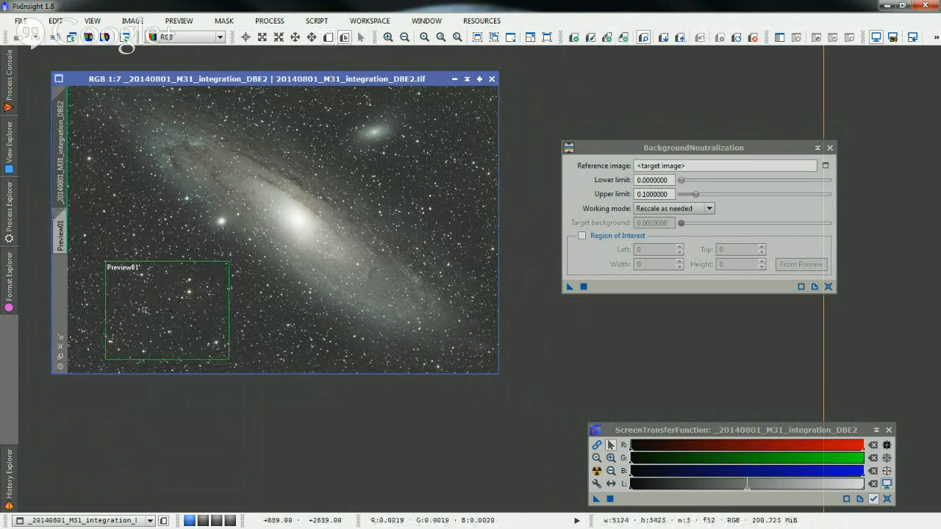
{"action": "left_click_drag", "start_coordinate": [163, 294], "coordinate": [152, 298]}
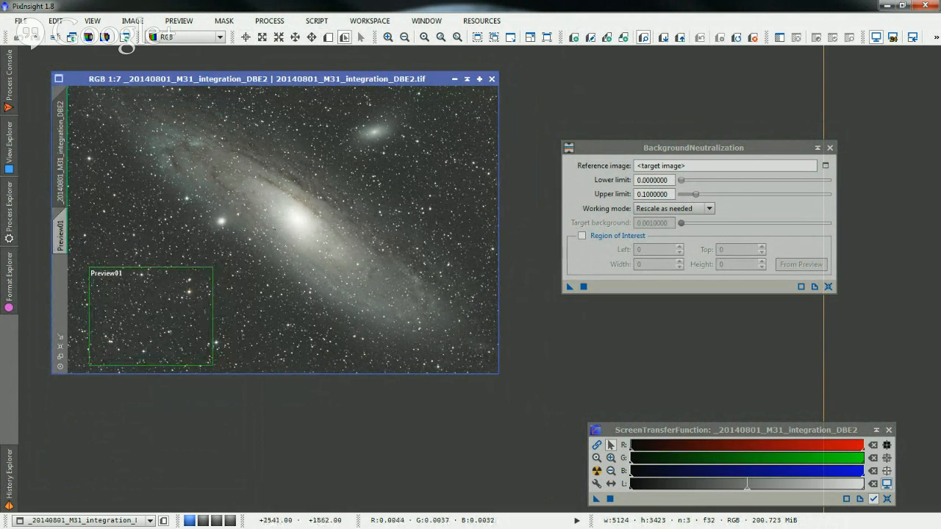
{"action": "left_click_drag", "start_coordinate": [154, 312], "coordinate": [144, 310]}
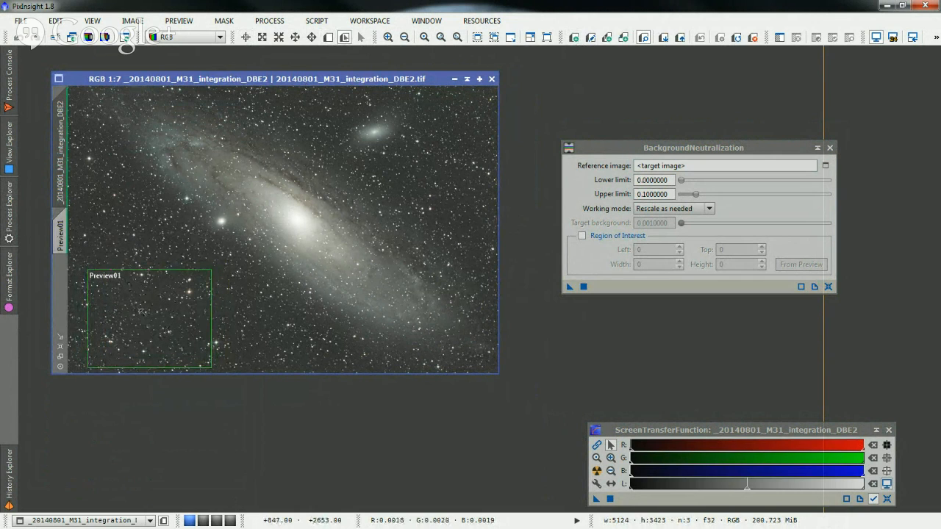
{"action": "left_click_drag", "start_coordinate": [177, 309], "coordinate": [121, 311]}
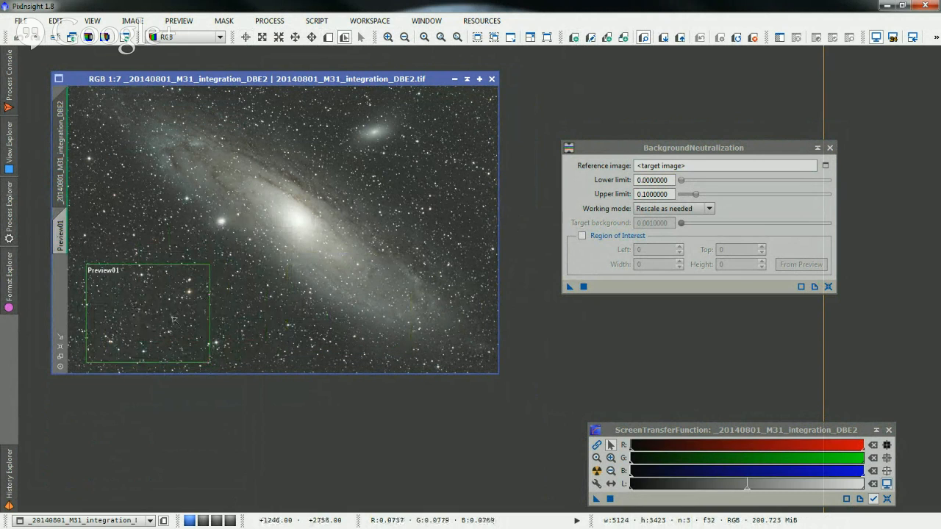
- Set BackgroundNeutralization's reference image to _20140801_M31_integration_DBE2->Preview01
{"action": "left_click", "coordinate": [695, 152]}
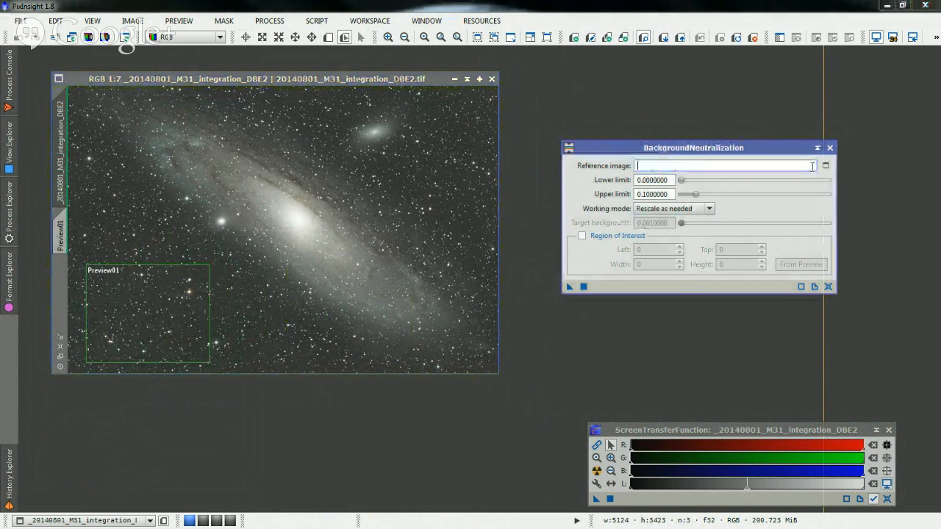
{"action": "left_click", "coordinate": [826, 167]}
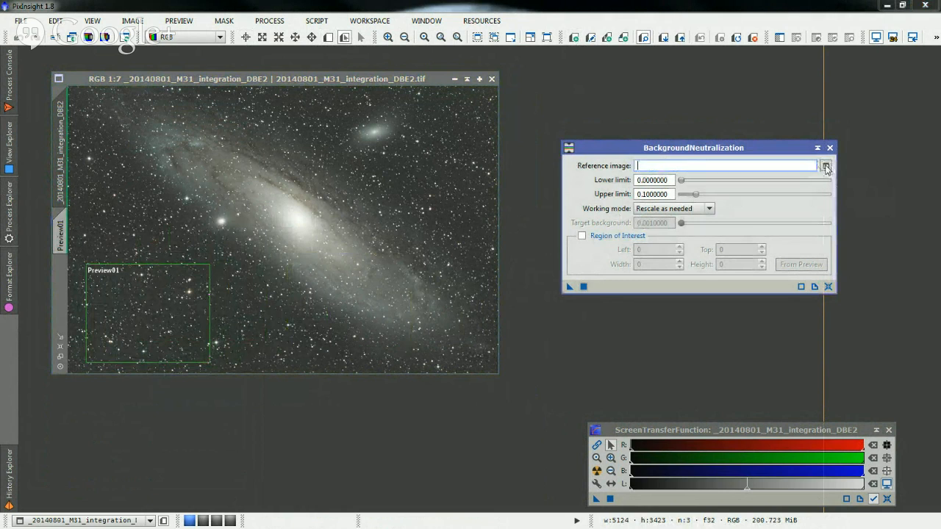
{"action": "left_click", "coordinate": [473, 251]}
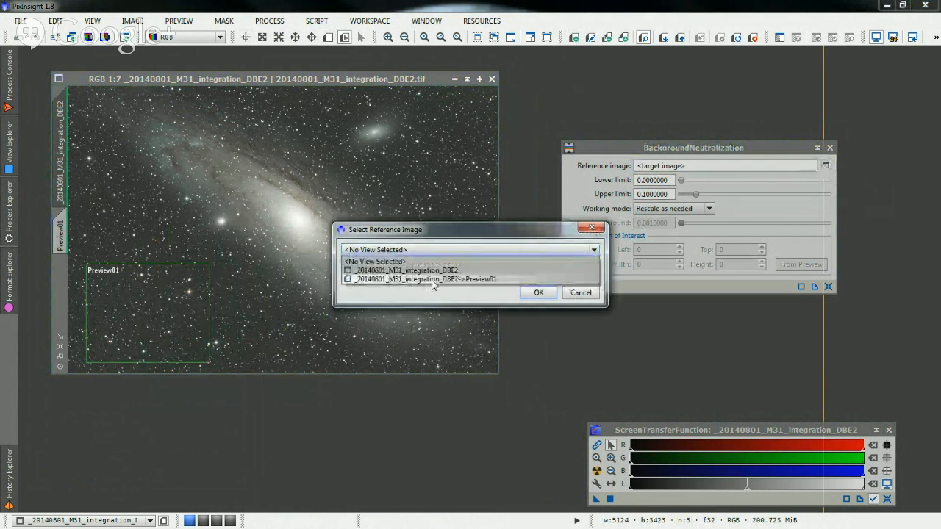
{"action": "left_click", "coordinate": [477, 280]}
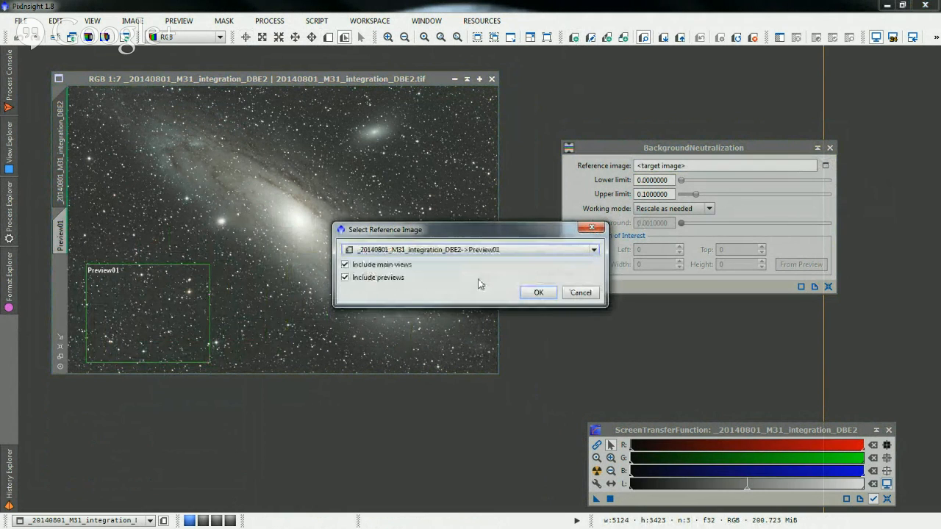
{"action": "left_click", "coordinate": [539, 293]}
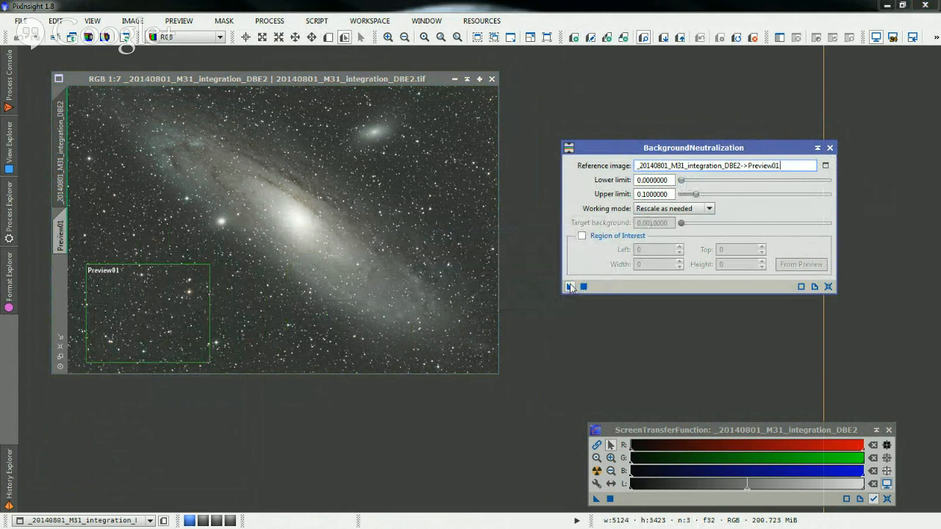
- Apply BackgroundNeutralization to the DBE2 image and close the process window
{"action": "left_click_drag", "start_coordinate": [571, 286], "coordinate": [305, 173]}
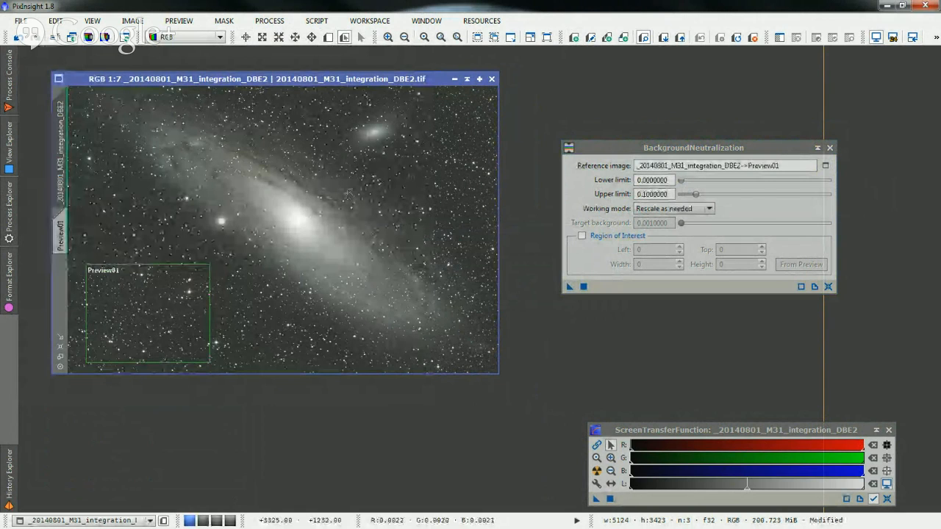
{"action": "left_click", "coordinate": [831, 150]}
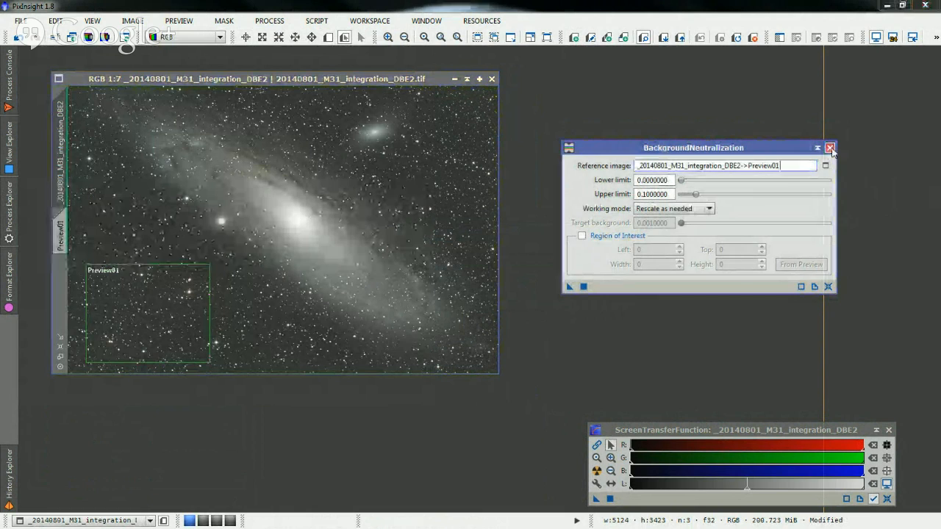
{"action": "left_click", "coordinate": [831, 149]}
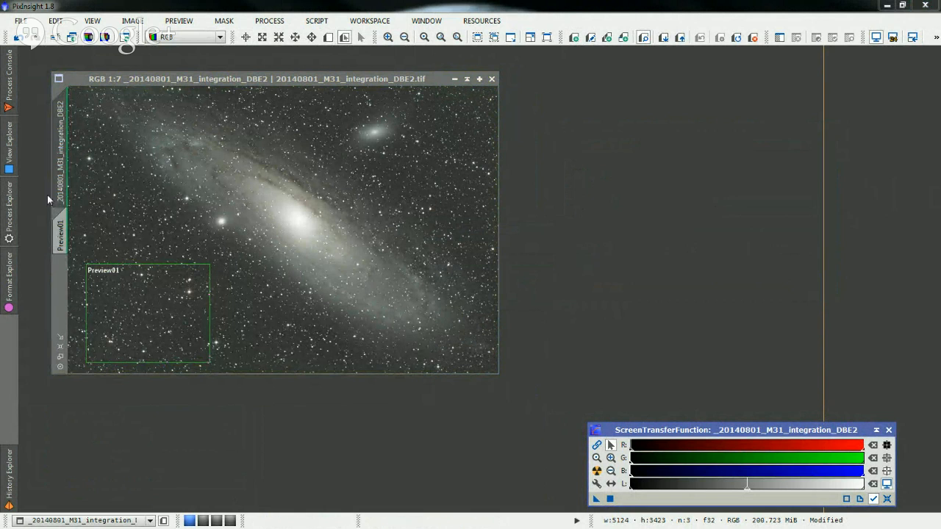
- Open the ColorCalibration process from the process list and place its window beside the DBE2 image
{"action": "left_click", "coordinate": [11, 201]}
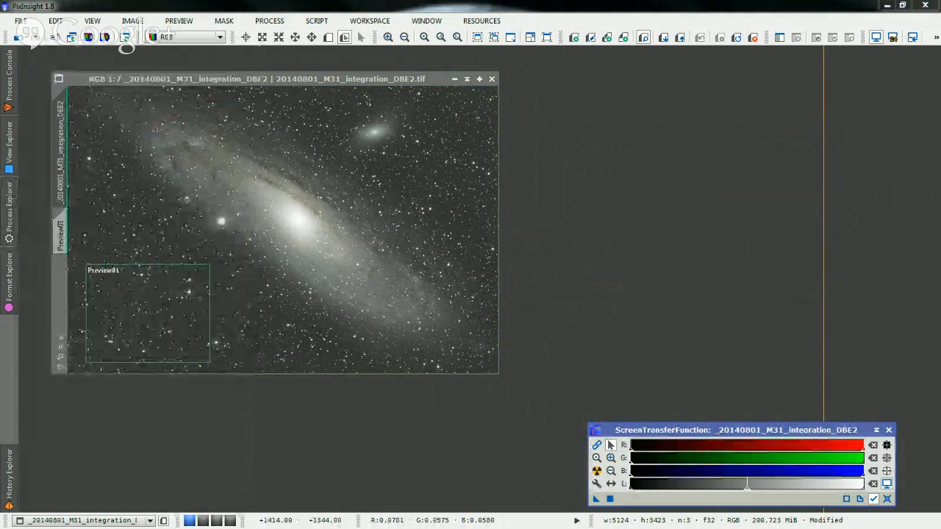
{"action": "left_click", "coordinate": [11, 206]}
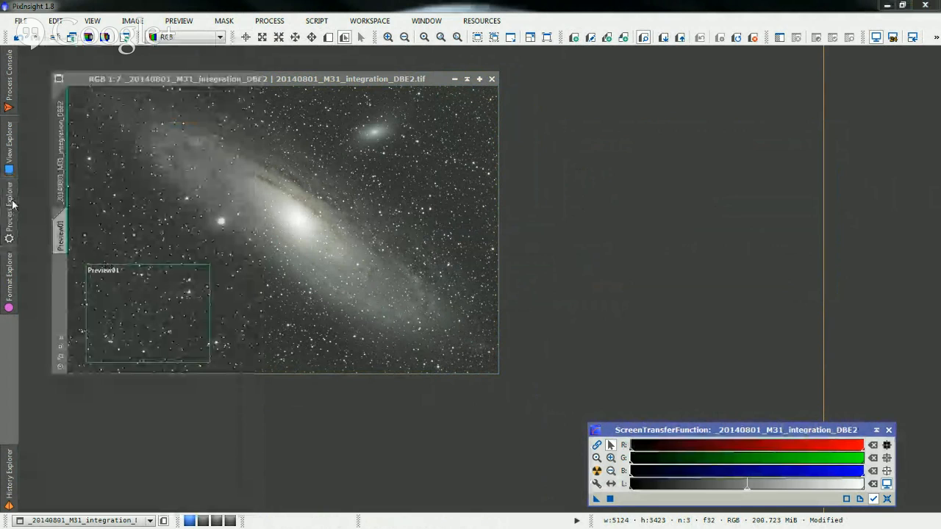
{"action": "left_click", "coordinate": [11, 205]}
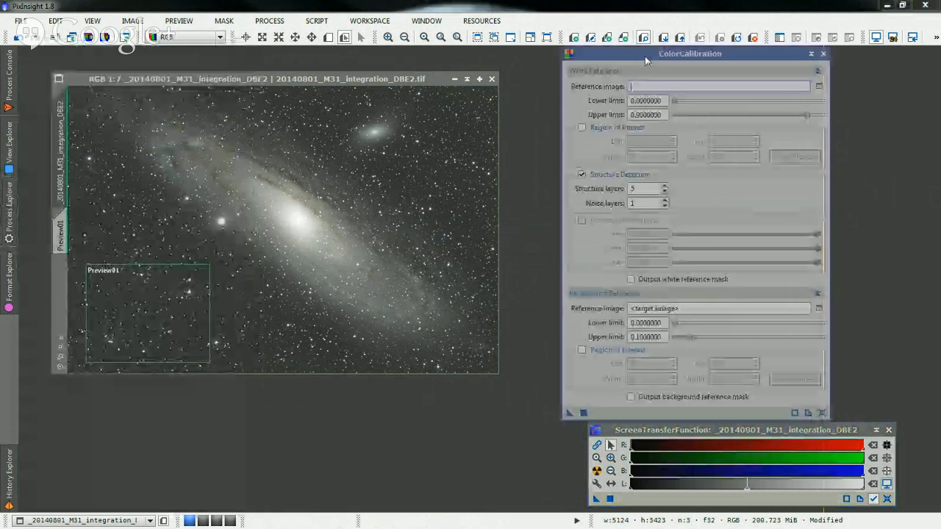
{"action": "left_click_drag", "start_coordinate": [645, 56], "coordinate": [671, 70]}
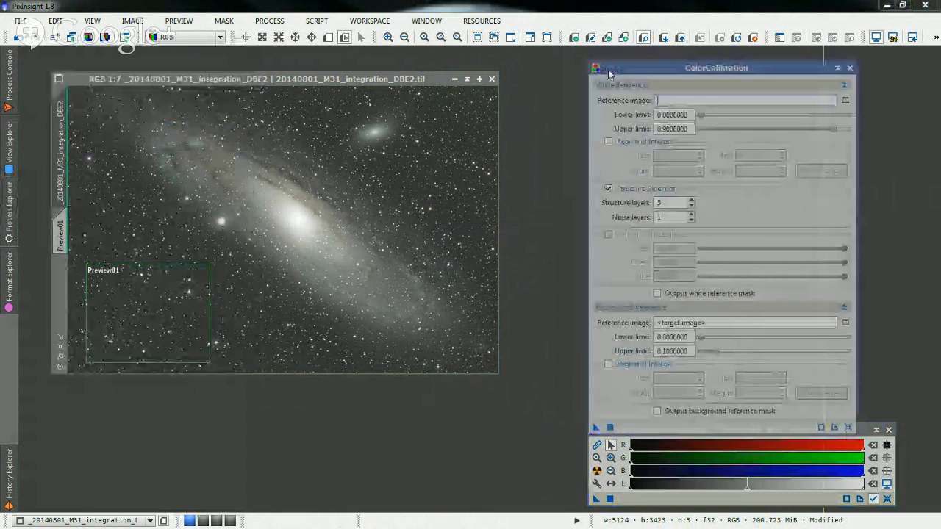
{"action": "left_click_drag", "start_coordinate": [609, 71], "coordinate": [608, 68]}
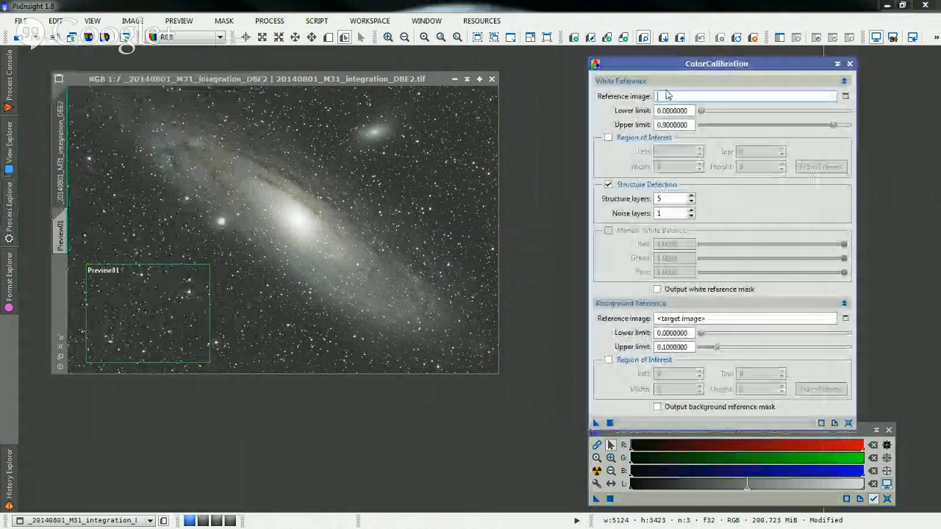
{"action": "left_click_drag", "start_coordinate": [631, 68], "coordinate": [631, 64]}
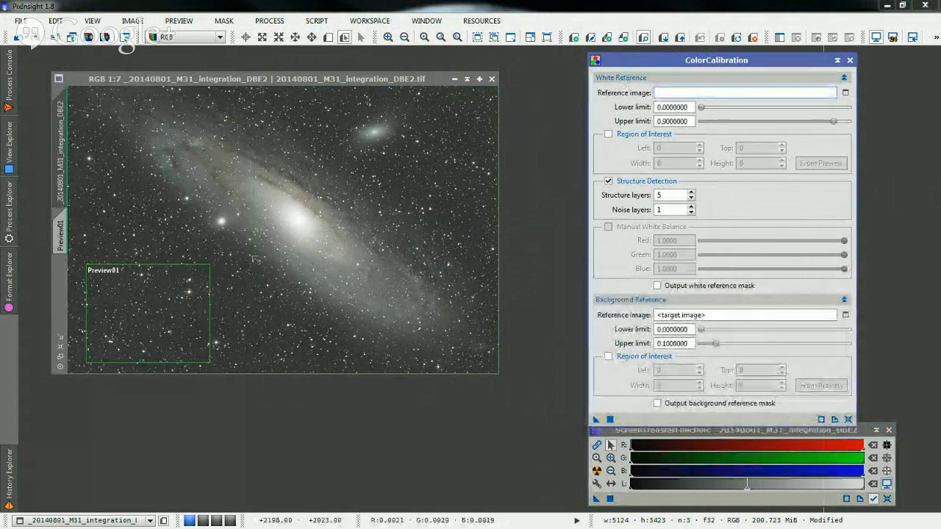
{"action": "left_click", "coordinate": [624, 77]}
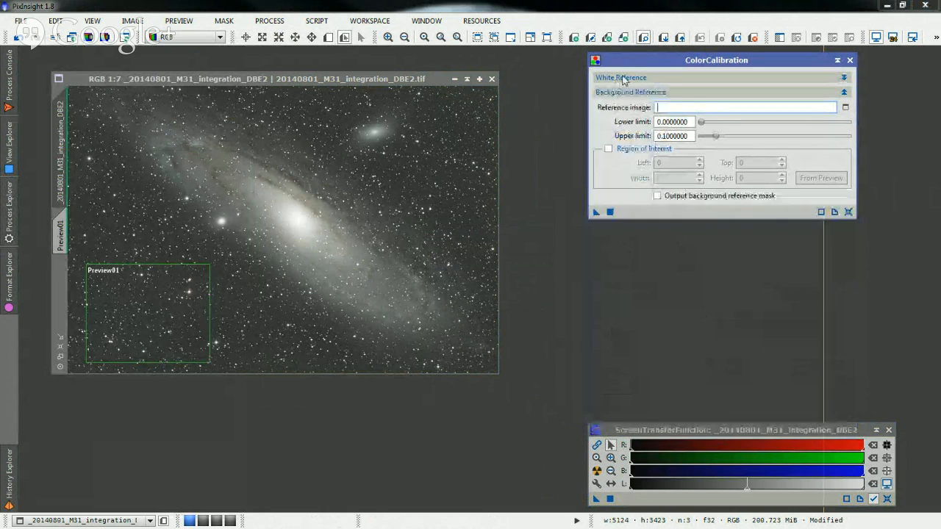
{"action": "left_click", "coordinate": [654, 92]}
{"action": "left_click", "coordinate": [641, 94]}
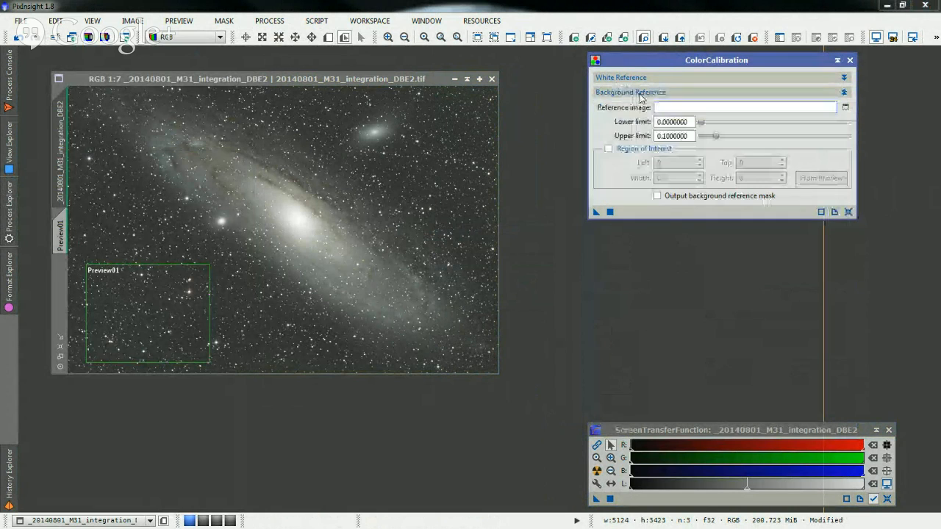
{"action": "left_click", "coordinate": [623, 77]}
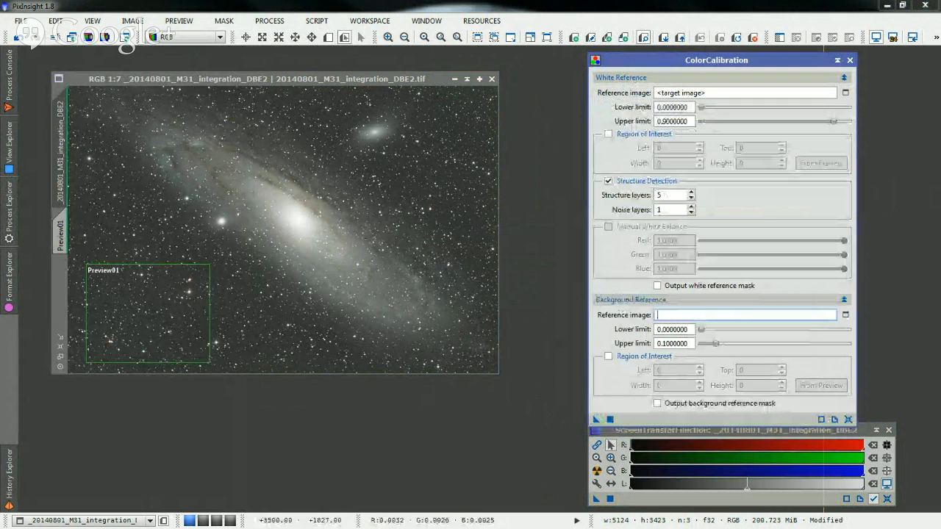
- Create a preview about 1610 pixels wide on the DBE2 image over the galaxy's core
{"action": "left_click", "coordinate": [321, 77]}
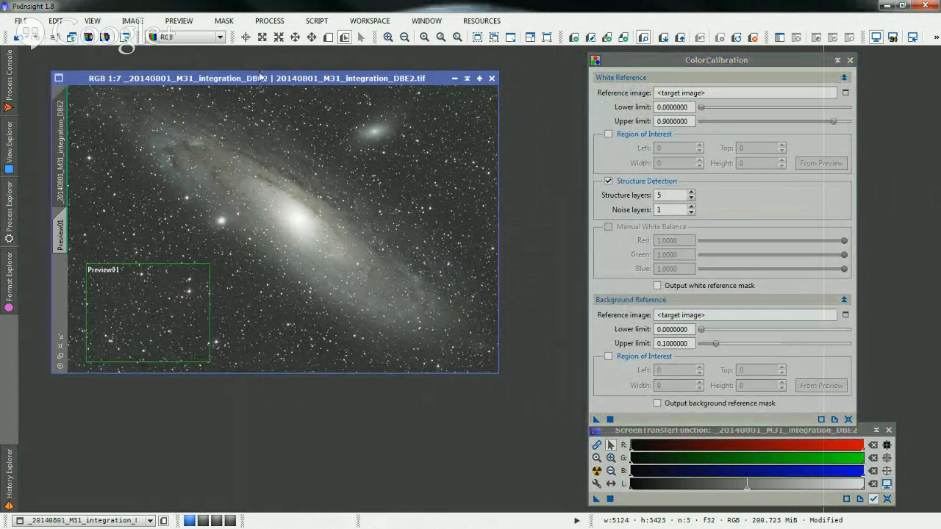
{"action": "key", "text": "alt+n"}
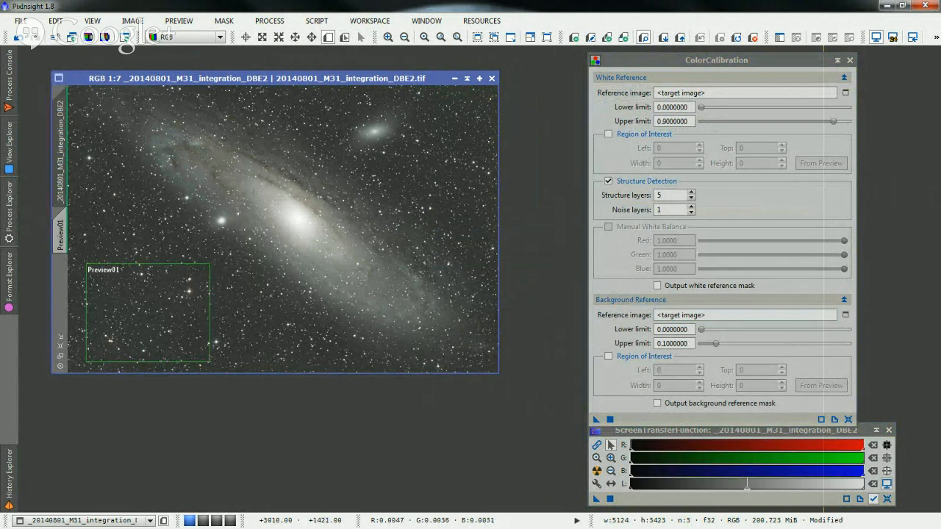
{"action": "left_click_drag", "start_coordinate": [229, 142], "coordinate": [363, 291]}
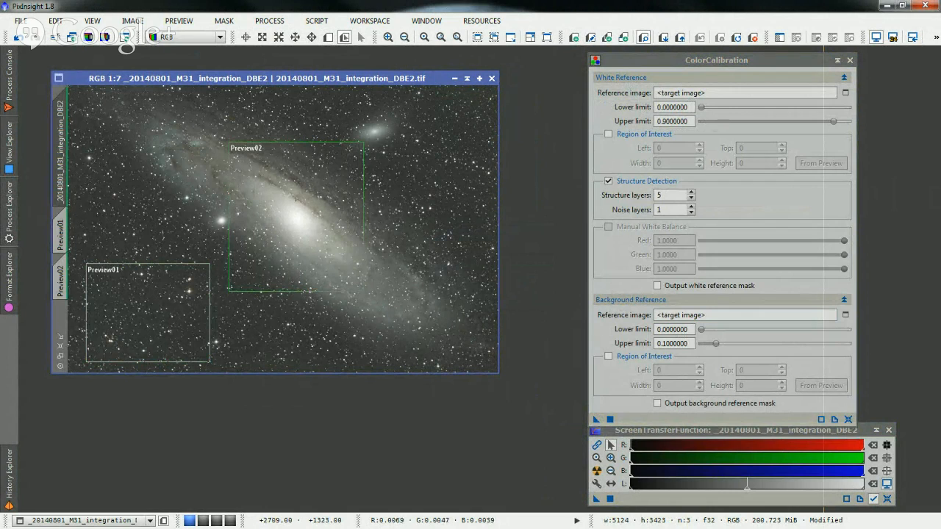
- Create two more background previews, about 665 pixels wide at the DBE2 image's upper right and about 903 pixels wide above Preview01
{"action": "left_click", "coordinate": [147, 302]}
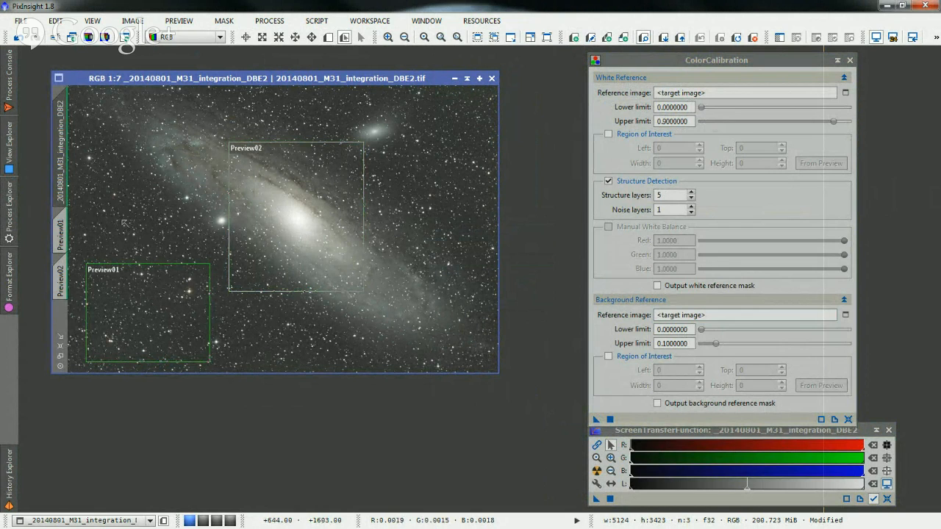
{"action": "key", "text": "alt+n"}
{"action": "left_click_drag", "start_coordinate": [433, 95], "coordinate": [488, 211]}
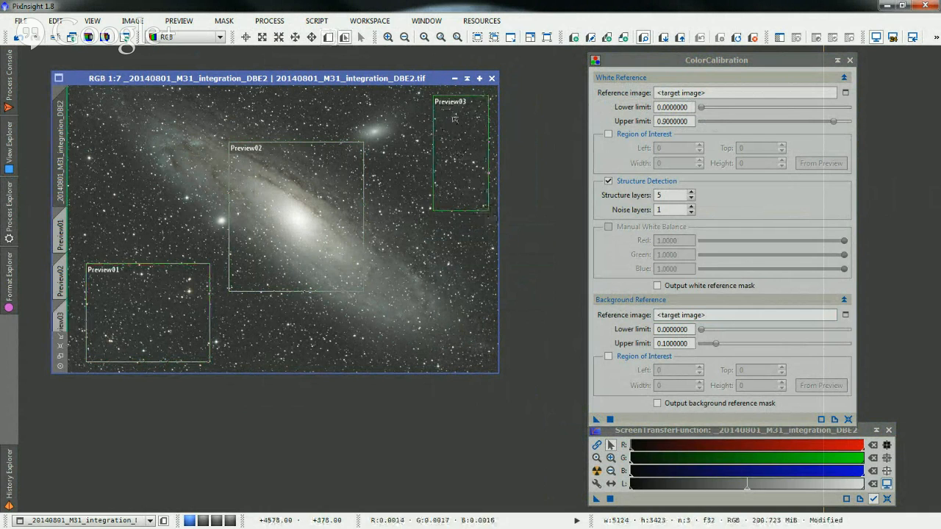
{"action": "key", "text": "alt+n"}
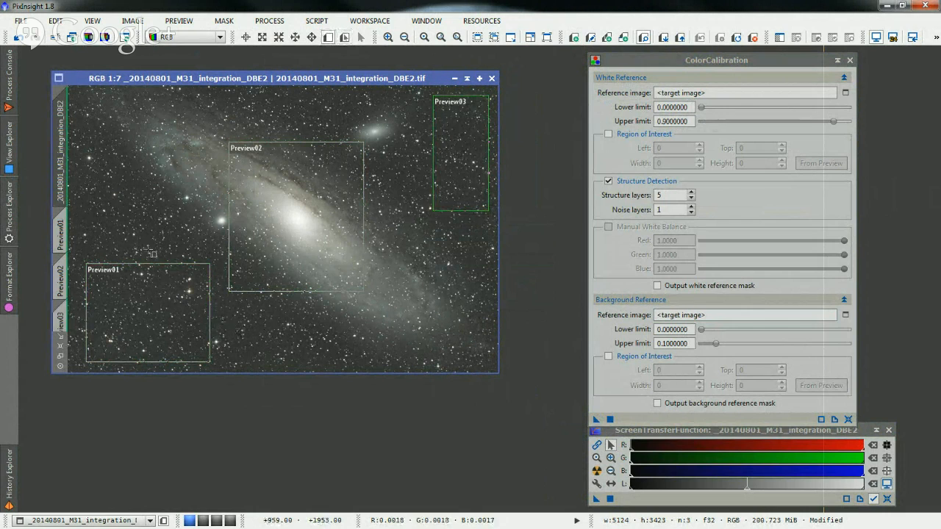
{"action": "left_click_drag", "start_coordinate": [78, 203], "coordinate": [153, 256]}
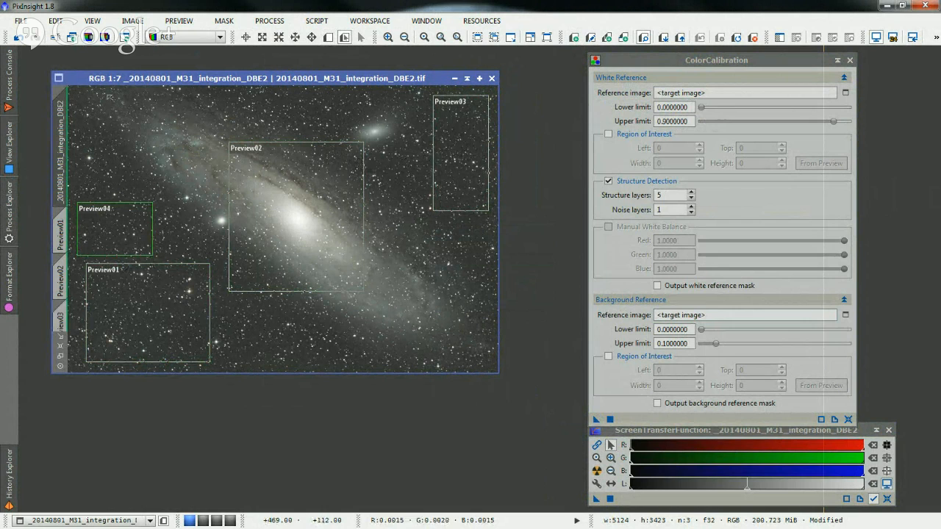
- Run the PreviewAggregator script on Preview01, Preview03 and Preview04, excluding Preview02, and bring the DBE2 image back to the front
{"action": "left_click", "coordinate": [324, 22]}
{"action": "mouse_move", "coordinate": [366, 153]}
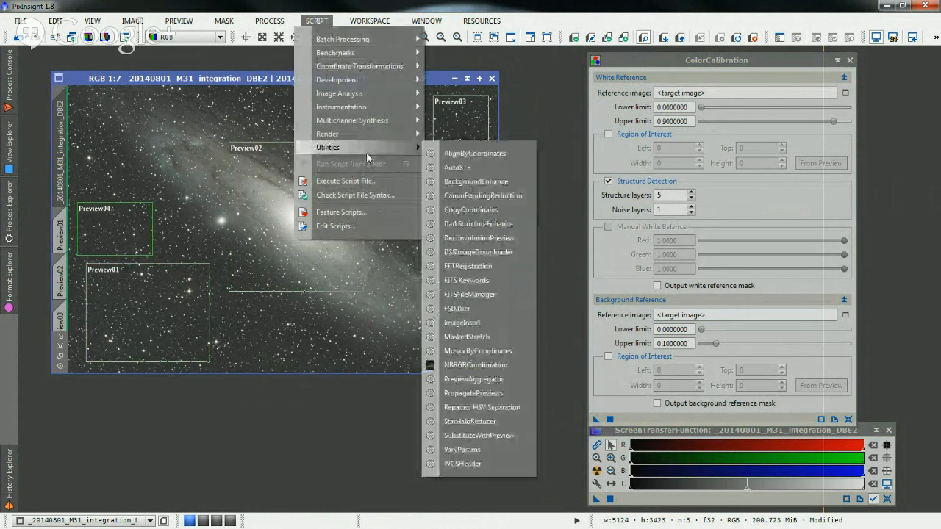
{"action": "left_click", "coordinate": [476, 379]}
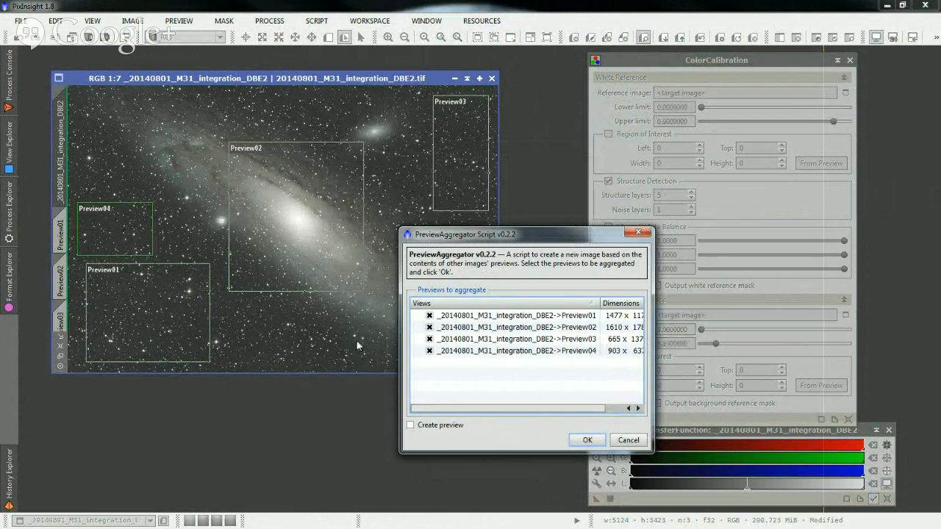
{"action": "left_click", "coordinate": [429, 328]}
{"action": "left_click", "coordinate": [588, 440]}
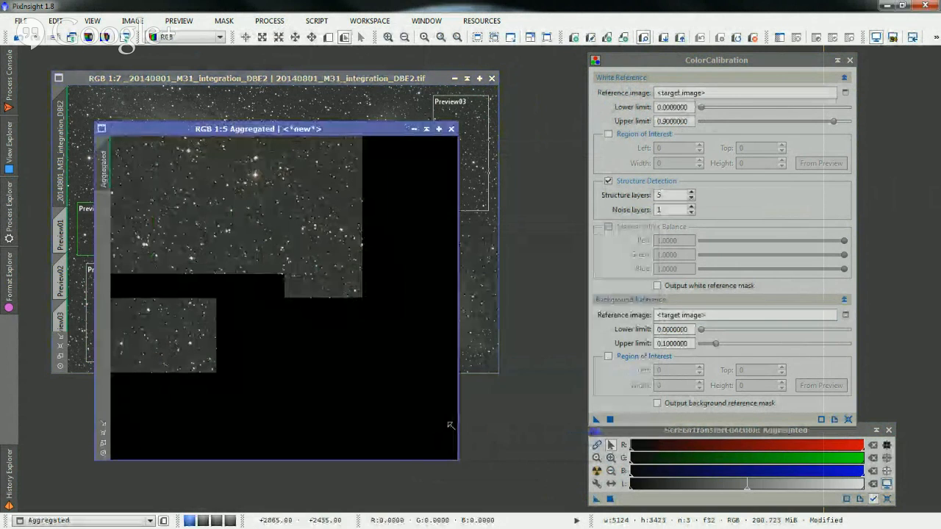
{"action": "left_click_drag", "start_coordinate": [267, 131], "coordinate": [266, 165]}
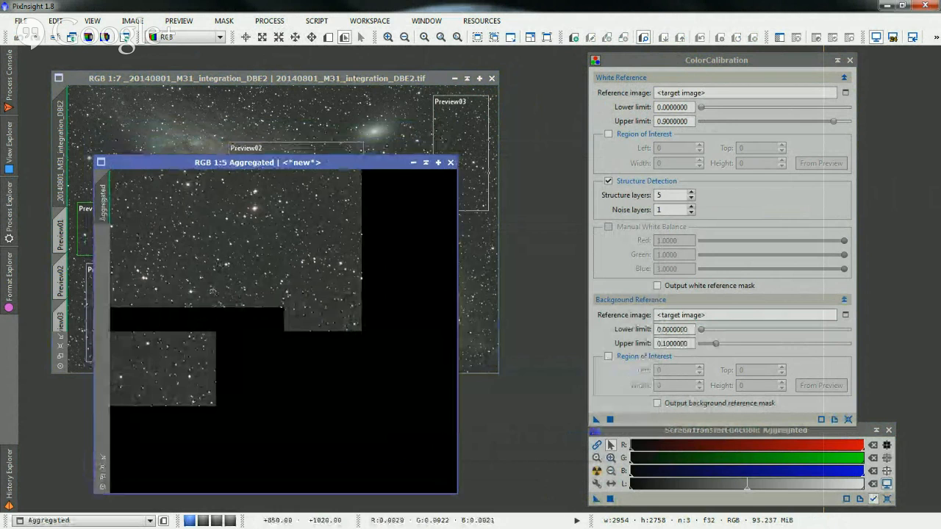
{"action": "left_click", "coordinate": [324, 79]}
- Set ColorCalibration's white reference image to _20140801_M31_integration_DBE2->Preview02
{"action": "left_click", "coordinate": [681, 73]}
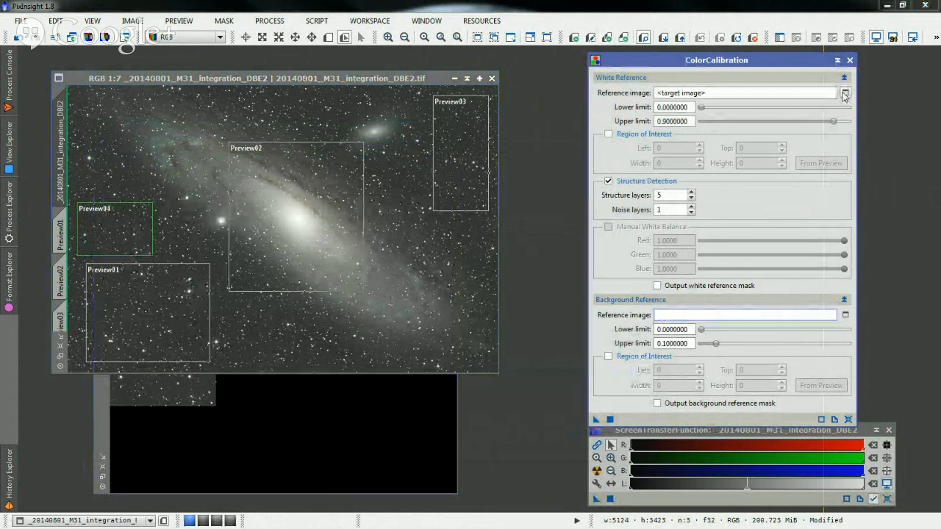
{"action": "left_click", "coordinate": [844, 93]}
{"action": "left_click", "coordinate": [509, 249]}
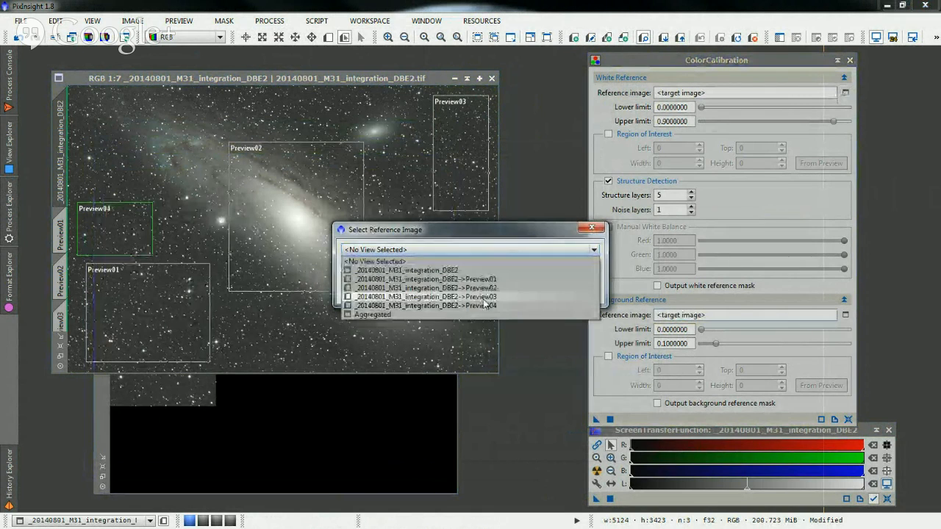
{"action": "left_click", "coordinate": [482, 288]}
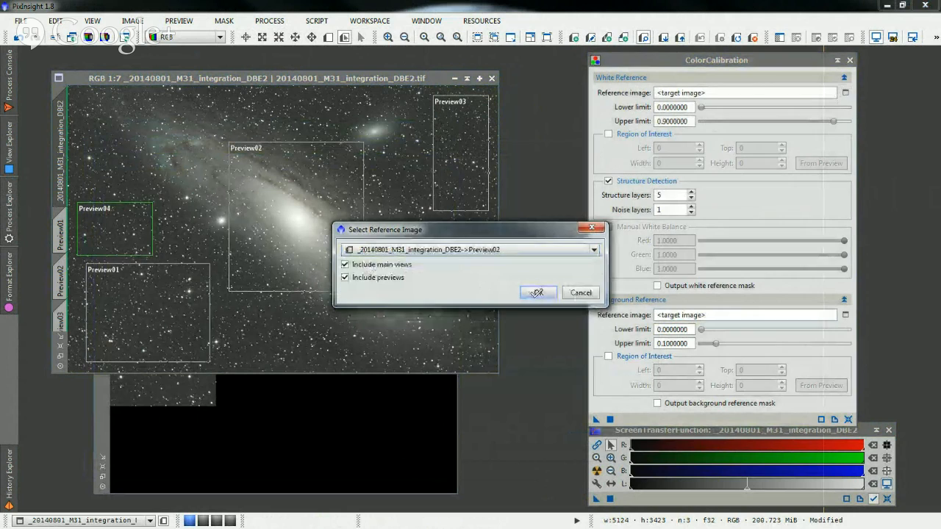
{"action": "left_click", "coordinate": [537, 292]}
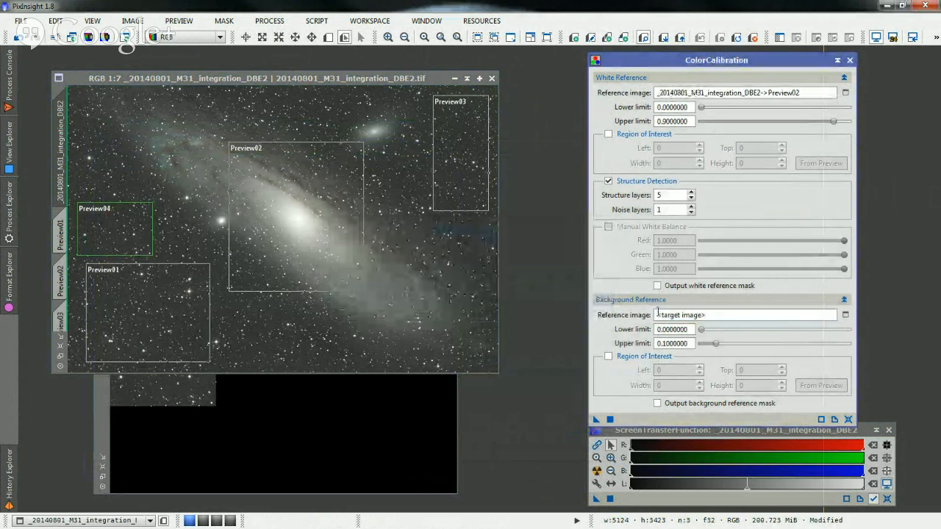
- Set ColorCalibration's background reference image to Aggregated
{"action": "left_click", "coordinate": [844, 315]}
{"action": "left_click", "coordinate": [471, 249]}
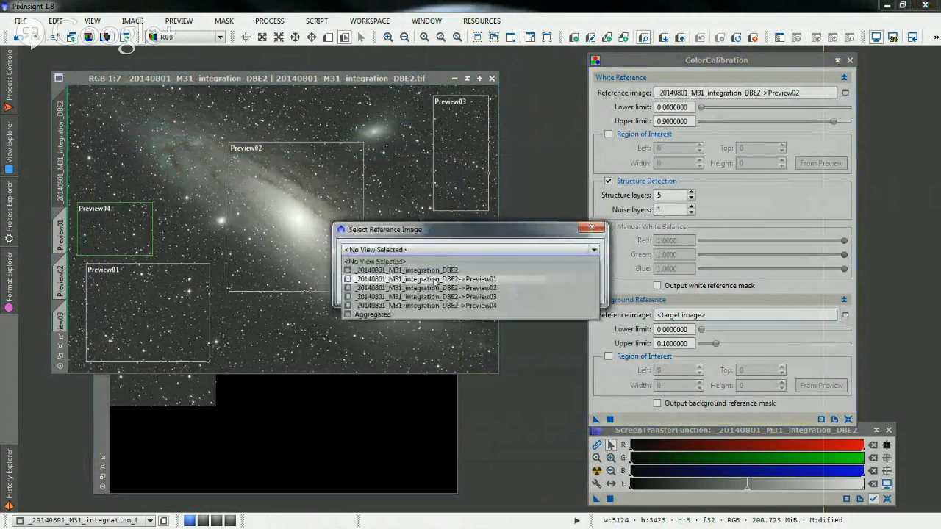
{"action": "left_click", "coordinate": [377, 316]}
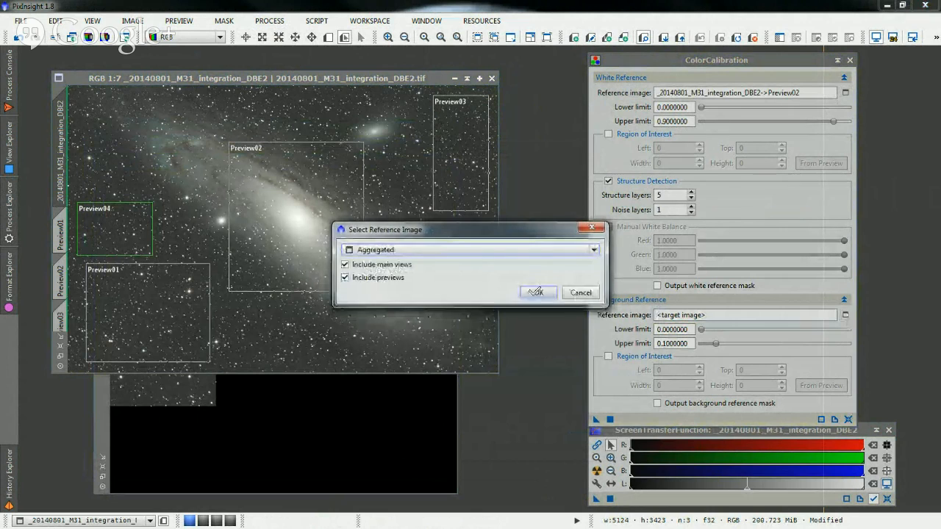
{"action": "left_click", "coordinate": [537, 291]}
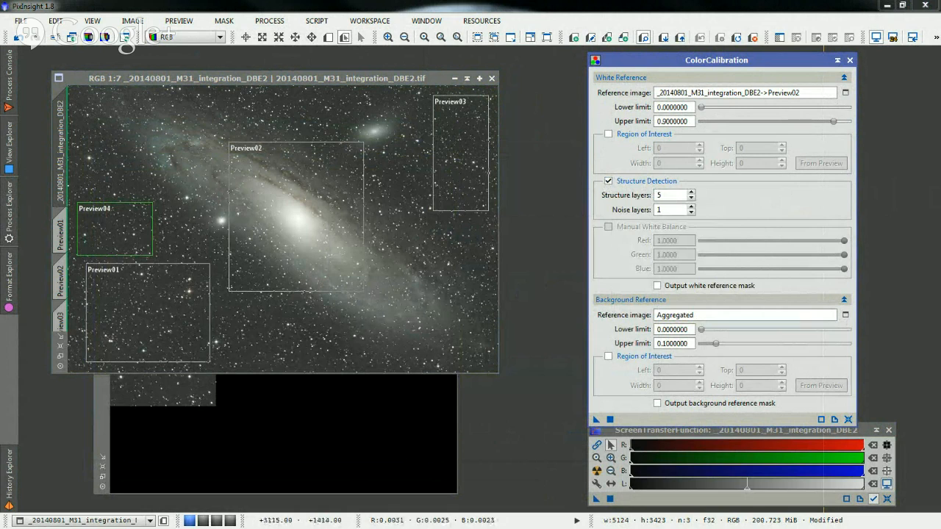
- Turn off structure detection and enable output of both the white and background reference masks
{"action": "left_click", "coordinate": [607, 181]}
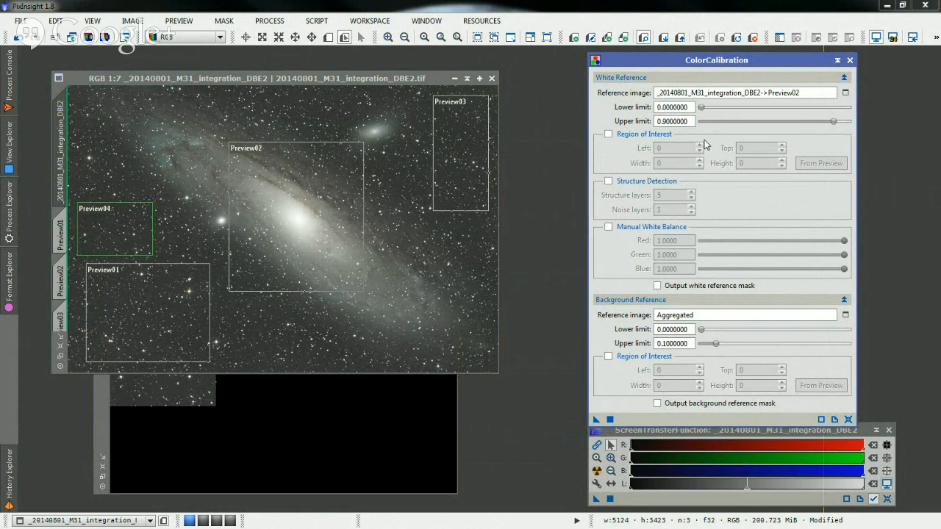
{"action": "left_click_drag", "start_coordinate": [667, 108], "coordinate": [674, 108]}
{"action": "left_click", "coordinate": [658, 403]}
{"action": "left_click", "coordinate": [657, 285]}
- Set the white reference's lower limit to 0.0030000
{"action": "left_click_drag", "start_coordinate": [701, 108], "coordinate": [707, 111]}
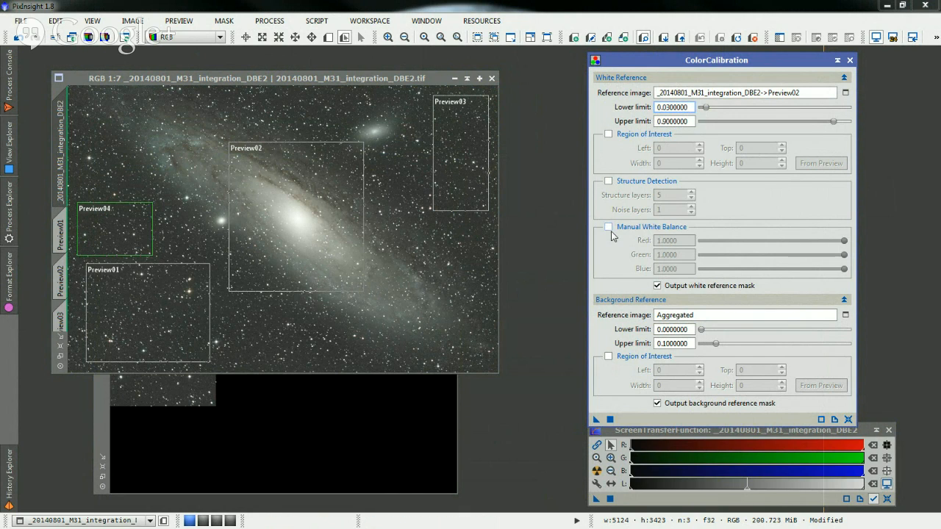
{"action": "left_click", "coordinate": [678, 109]}
{"action": "left_click", "coordinate": [677, 120]}
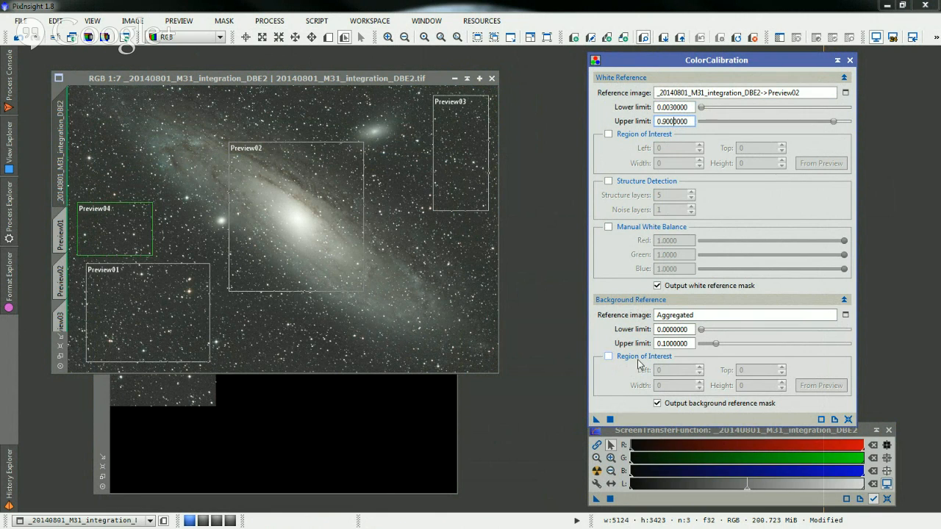
- Set the background reference's upper limit to 0.0030000
{"action": "left_click", "coordinate": [670, 329]}
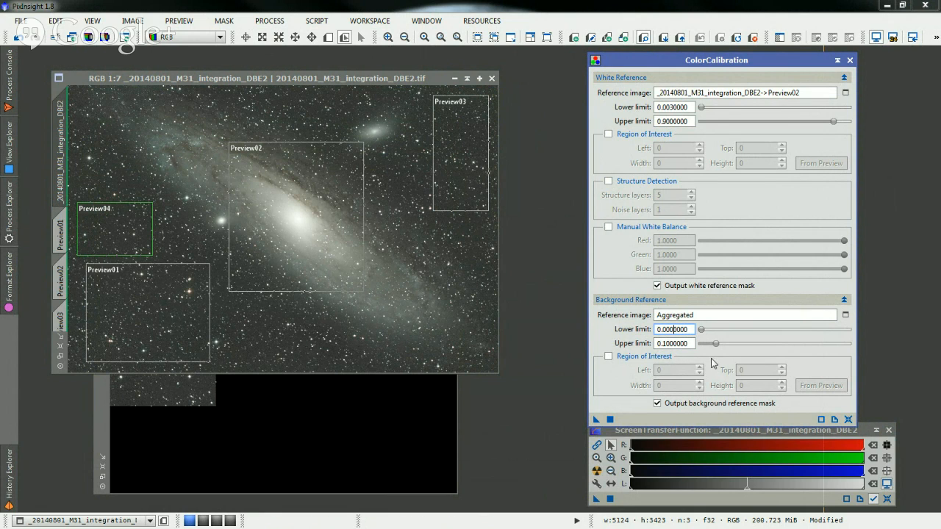
{"action": "left_click_drag", "start_coordinate": [663, 343], "coordinate": [674, 344]}
{"action": "type", "text": "003"}
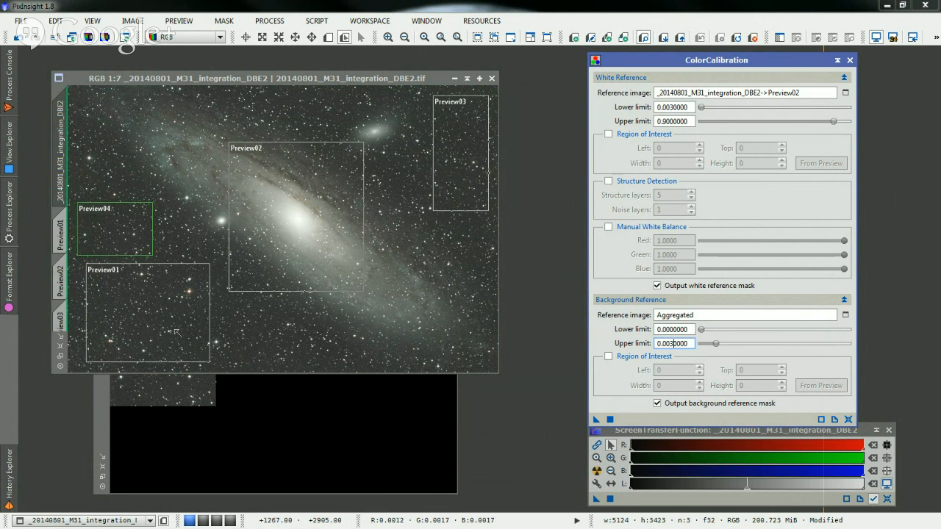
{"action": "key", "text": "shift+Tab"}
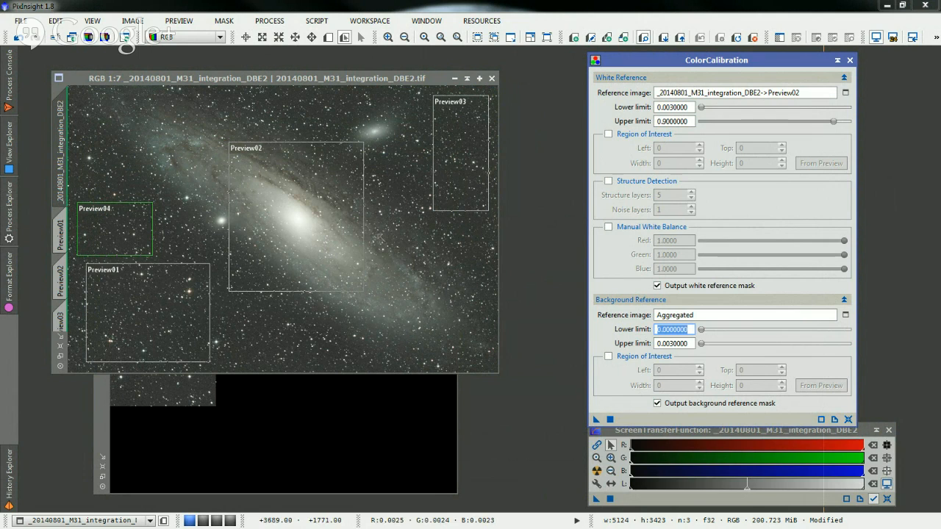
- Apply ColorCalibration to the DBE2 image, generating the white and background reference masks
{"action": "left_click_drag", "start_coordinate": [594, 419], "coordinate": [400, 282]}
{"action": "left_click_drag", "start_coordinate": [308, 194], "coordinate": [595, 418]}
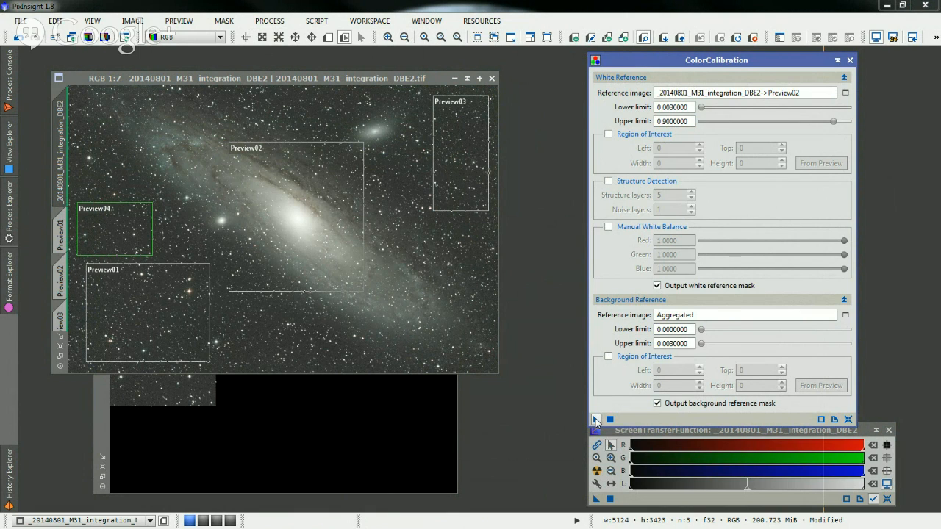
{"action": "left_click_drag", "start_coordinate": [595, 419], "coordinate": [436, 300]}
{"action": "left_click_drag", "start_coordinate": [312, 218], "coordinate": [313, 219]}
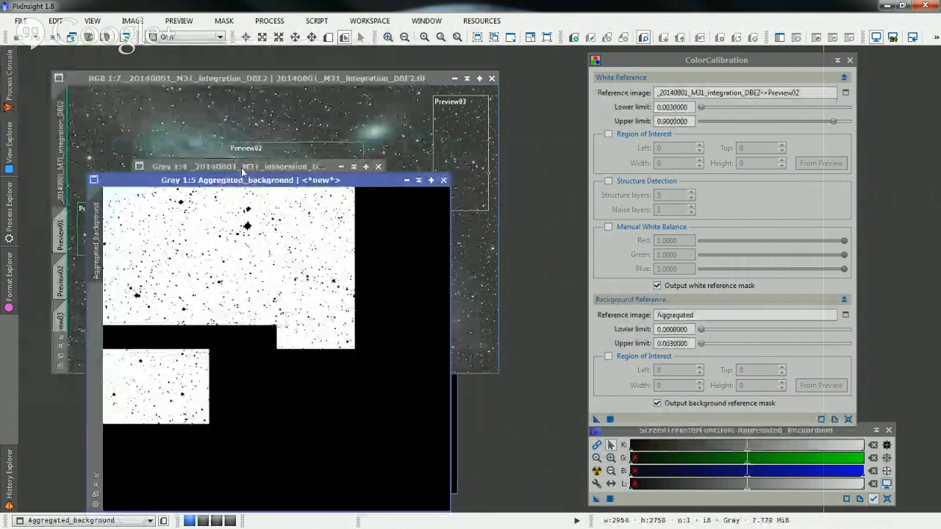
- Inspect the galaxy coverage of the white reference mask and close both generated reference mask windows
{"action": "left_click_drag", "start_coordinate": [243, 171], "coordinate": [224, 97]}
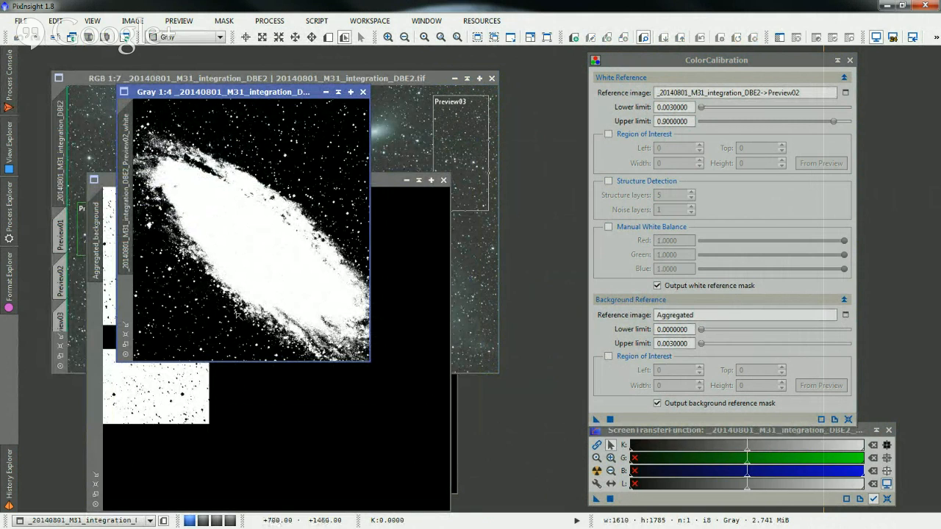
{"action": "left_click_drag", "start_coordinate": [250, 95], "coordinate": [481, 82]}
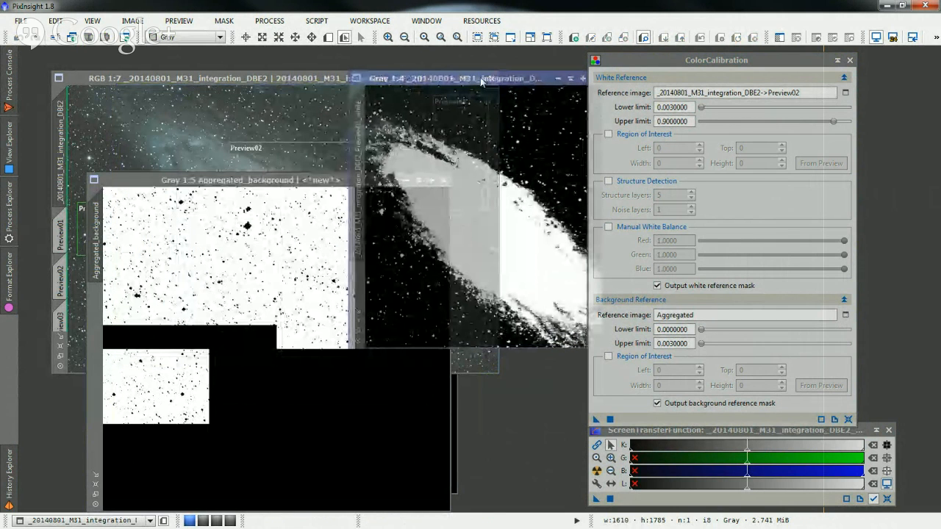
{"action": "left_click_drag", "start_coordinate": [482, 82], "coordinate": [281, 79]}
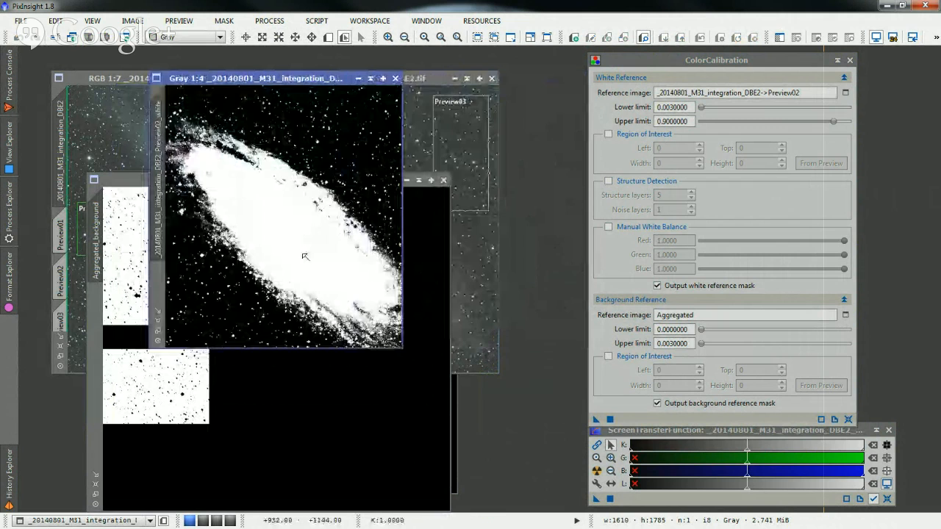
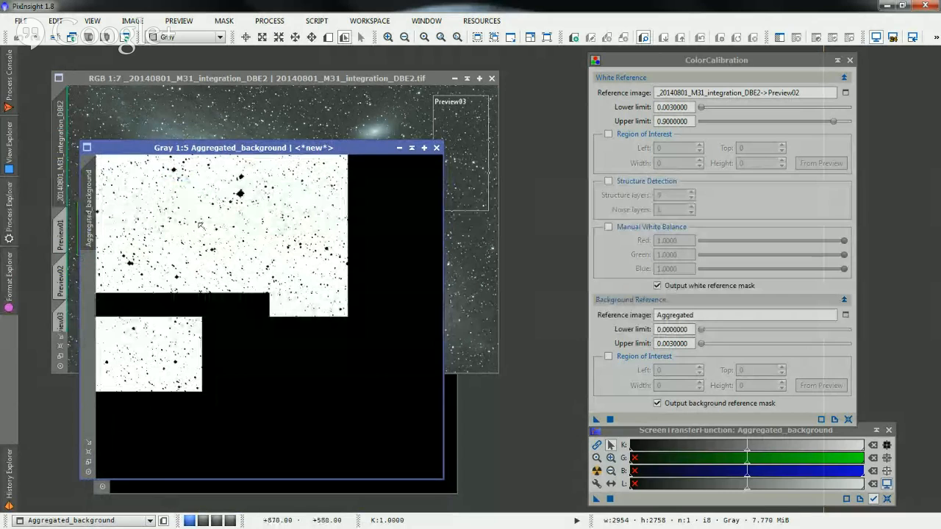
{"action": "left_click", "coordinate": [436, 147]}
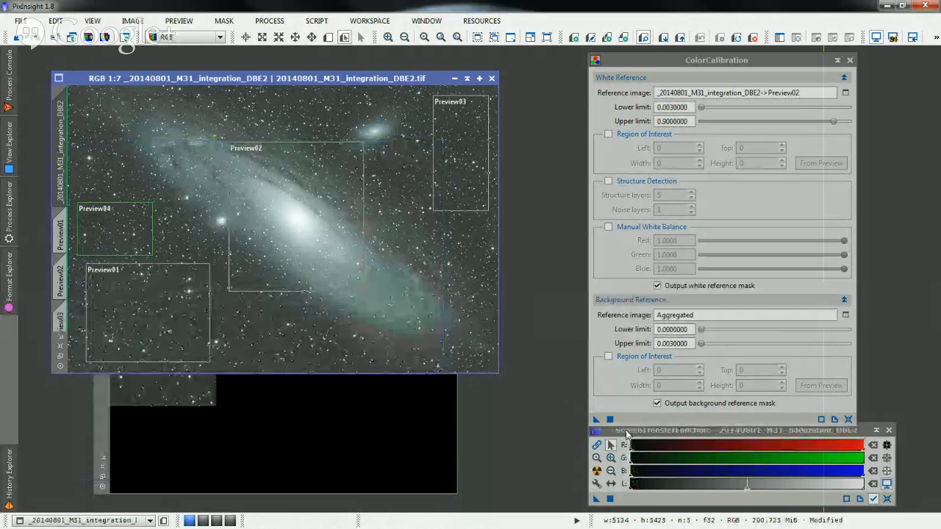
- Auto-stretch the screen display of the calibrated DBE2 image and clear away the Aggregated image and the ColorCalibration window
{"action": "left_click", "coordinate": [626, 434]}
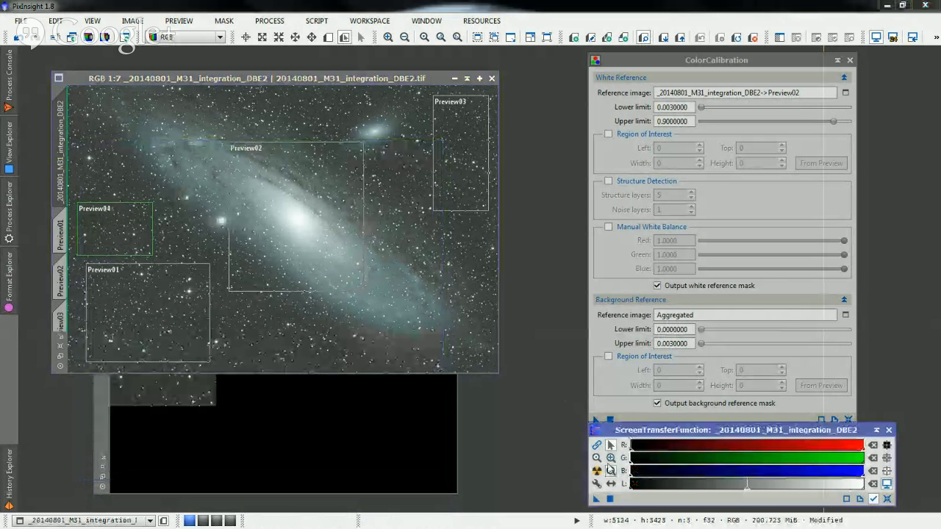
{"action": "left_click", "coordinate": [596, 471]}
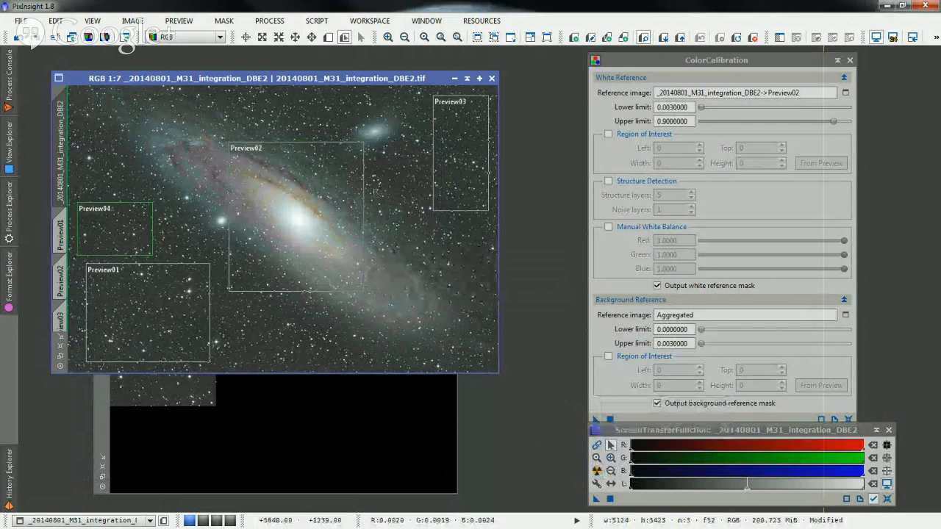
{"action": "left_click", "coordinate": [397, 418]}
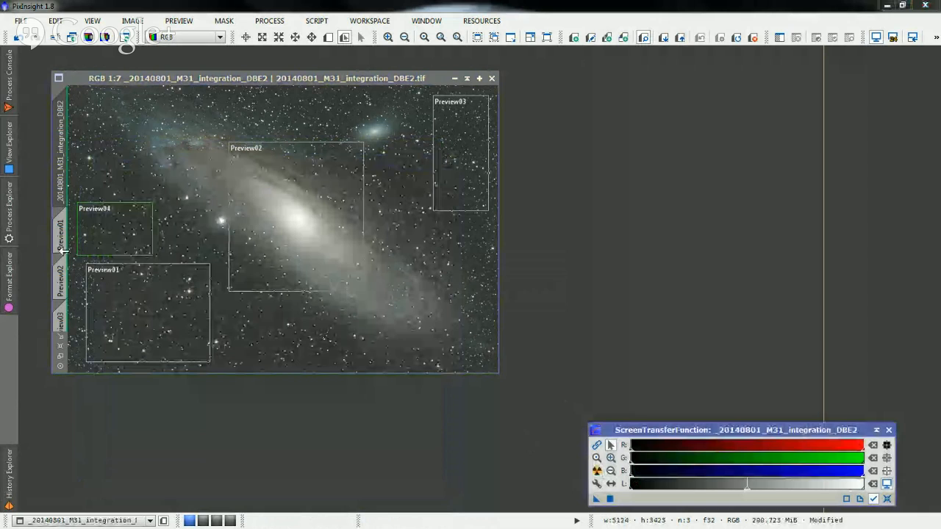
- Delete the Preview01 and Preview02 previews from the DBE2 image
{"action": "right_click", "coordinate": [60, 231]}
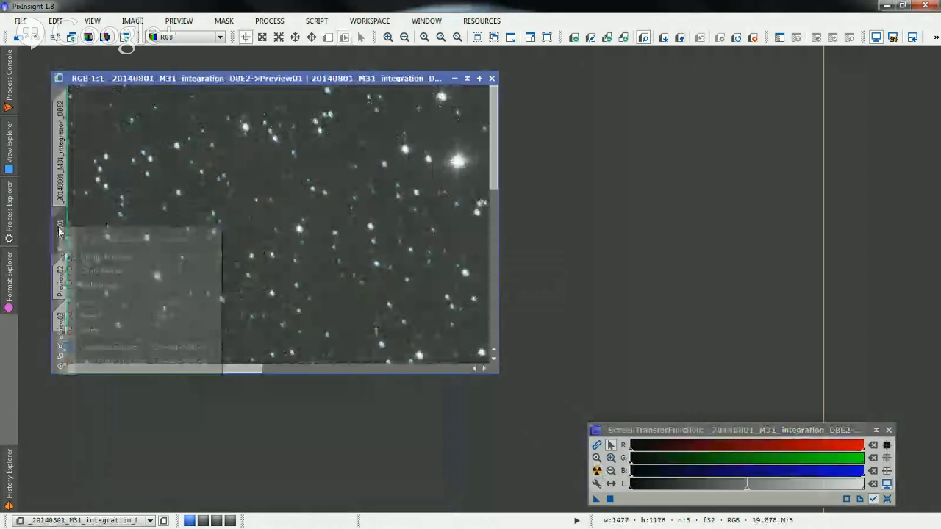
{"action": "left_click", "coordinate": [91, 330]}
{"action": "right_click", "coordinate": [62, 235]}
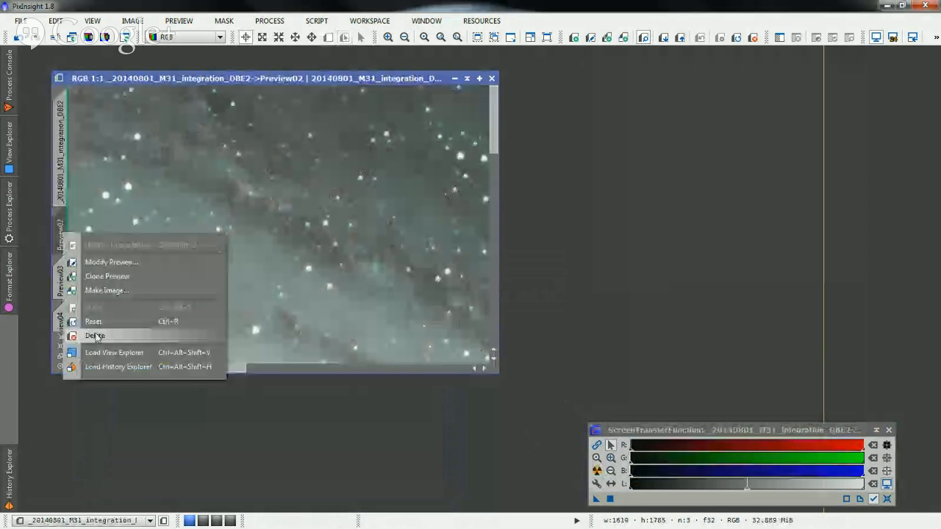
- Delete the remaining previews Preview02, Preview03 and Preview04 from the M31 integration image
{"action": "left_click", "coordinate": [97, 336]}
{"action": "right_click", "coordinate": [60, 236]}
{"action": "left_click", "coordinate": [93, 338]}
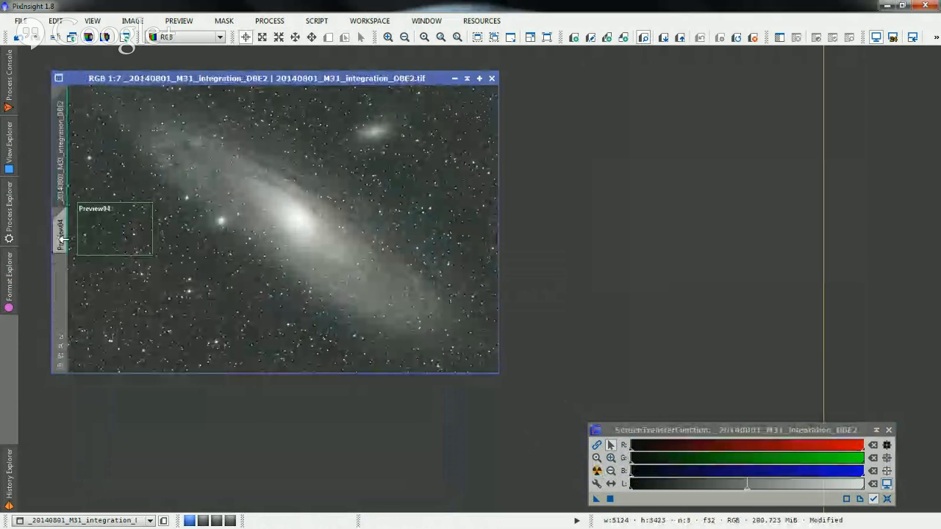
{"action": "right_click", "coordinate": [63, 239]}
{"action": "left_click", "coordinate": [93, 335]}
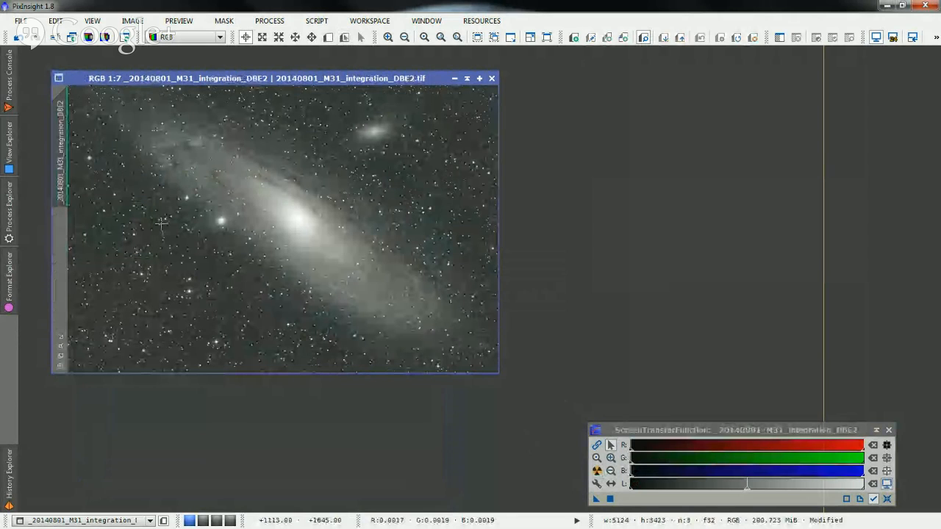
- Apply SCNR to the M31 image, removing green with Average Neutral protection and amount 1.00, and refresh its screen auto stretch
{"action": "left_click", "coordinate": [10, 215]}
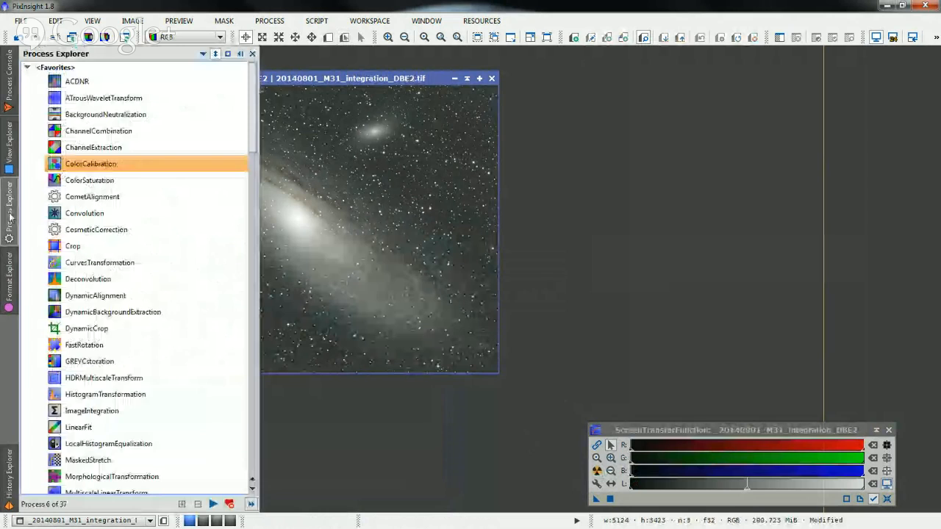
{"action": "scroll", "coordinate": [114, 255], "scroll_direction": "down", "scroll_amount": 3}
{"action": "scroll", "coordinate": [113, 255], "scroll_direction": "down", "scroll_amount": 2}
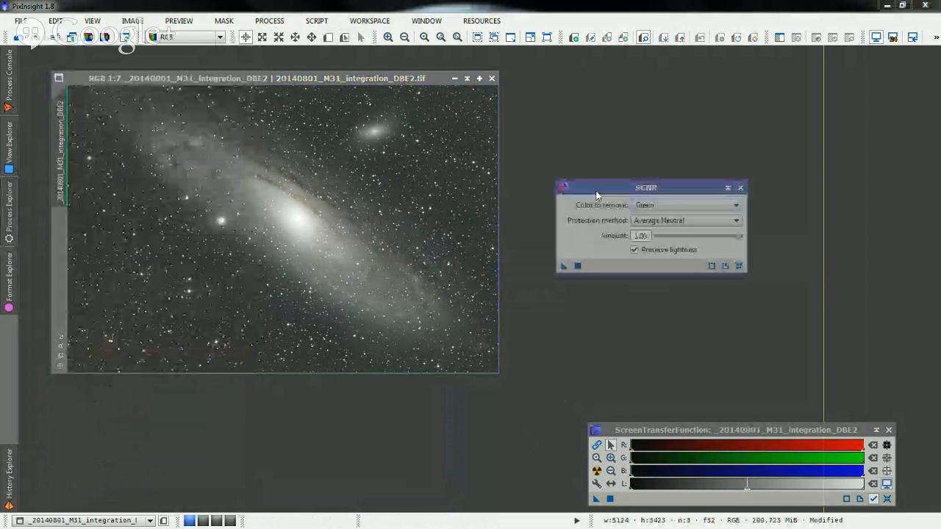
{"action": "left_click_drag", "start_coordinate": [596, 195], "coordinate": [608, 180]}
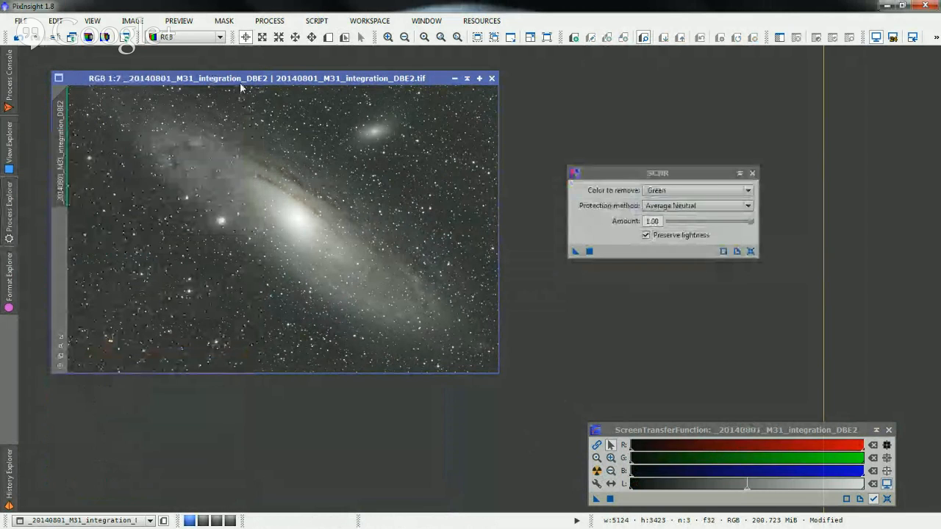
{"action": "left_click_drag", "start_coordinate": [241, 85], "coordinate": [248, 88]}
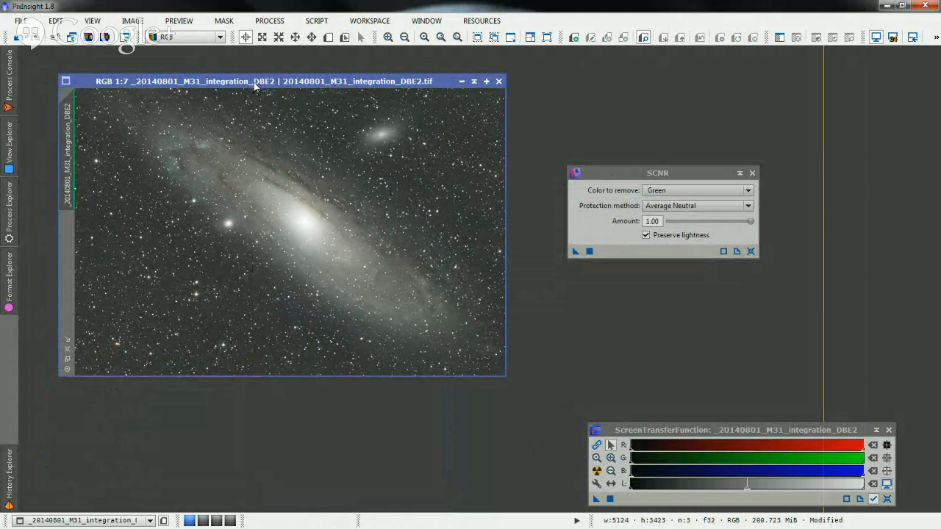
{"action": "left_click_drag", "start_coordinate": [254, 85], "coordinate": [255, 81]}
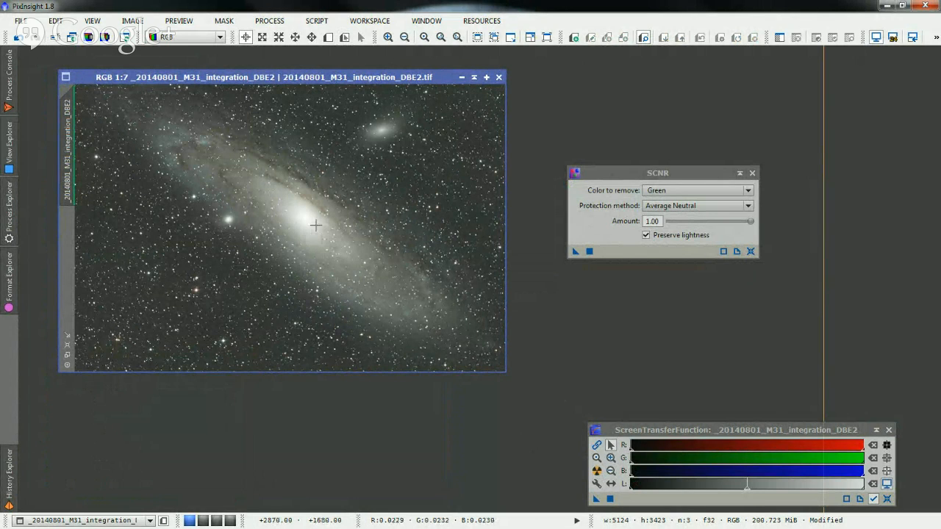
{"action": "left_click_drag", "start_coordinate": [649, 177], "coordinate": [647, 167]}
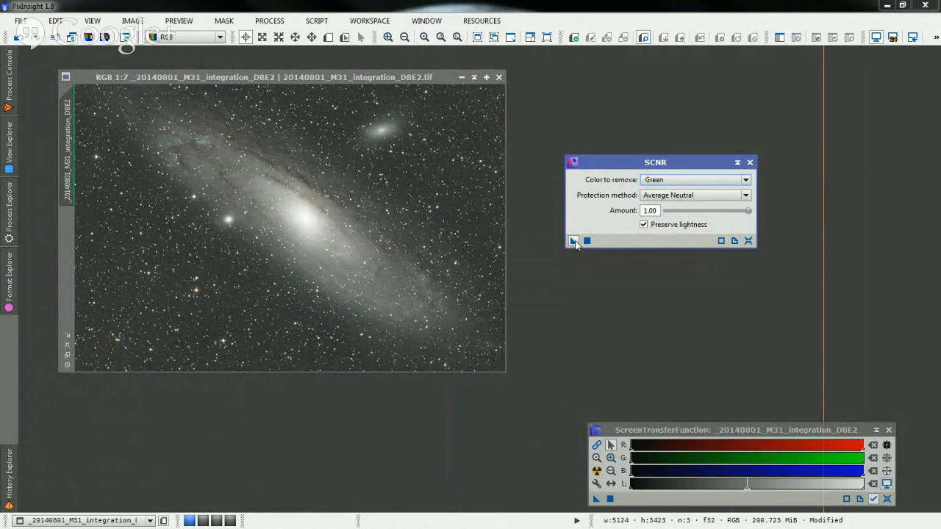
{"action": "left_click_drag", "start_coordinate": [575, 244], "coordinate": [266, 206]}
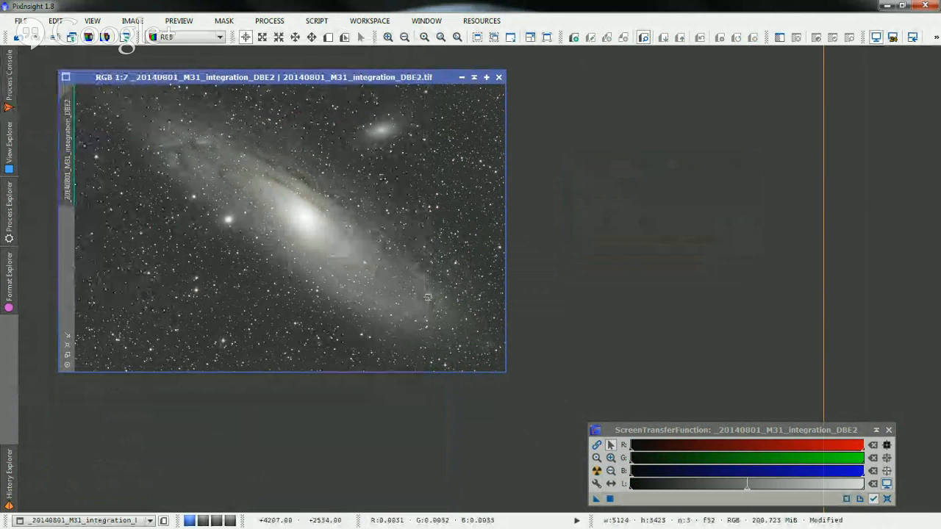
{"action": "left_click", "coordinate": [596, 470]}
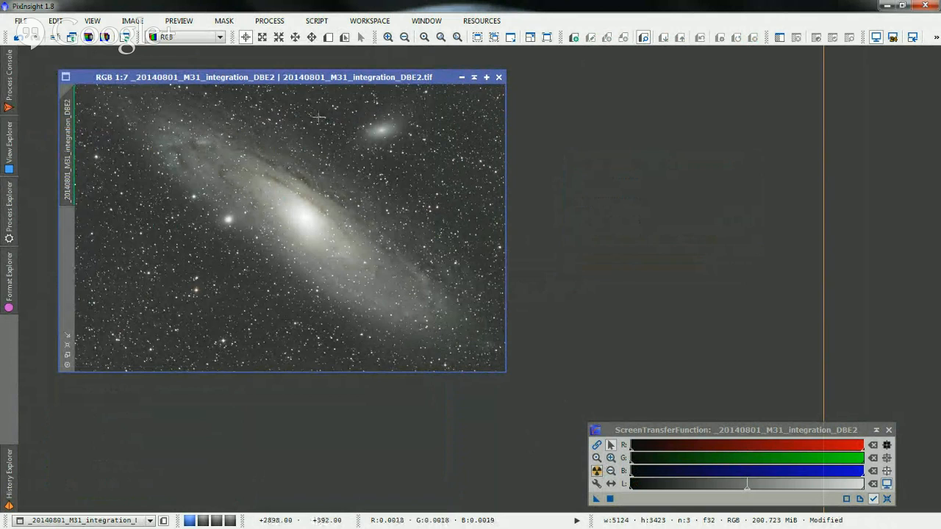
- Reposition the image and ScreenTransferFunction windows and open the ATrousWaveletTransform process
{"action": "left_click_drag", "start_coordinate": [118, 81], "coordinate": [100, 72]}
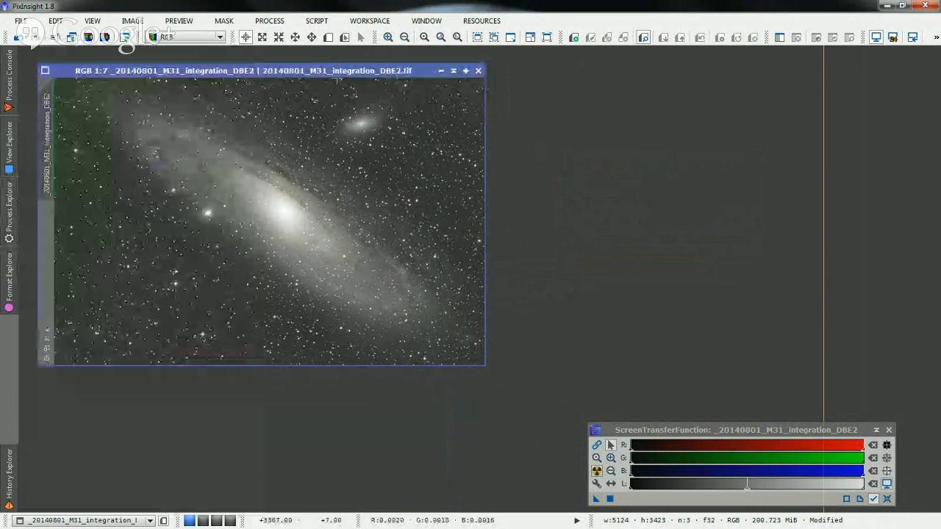
{"action": "left_click_drag", "start_coordinate": [337, 72], "coordinate": [410, 93]}
{"action": "mouse_move", "coordinate": [9, 210]}
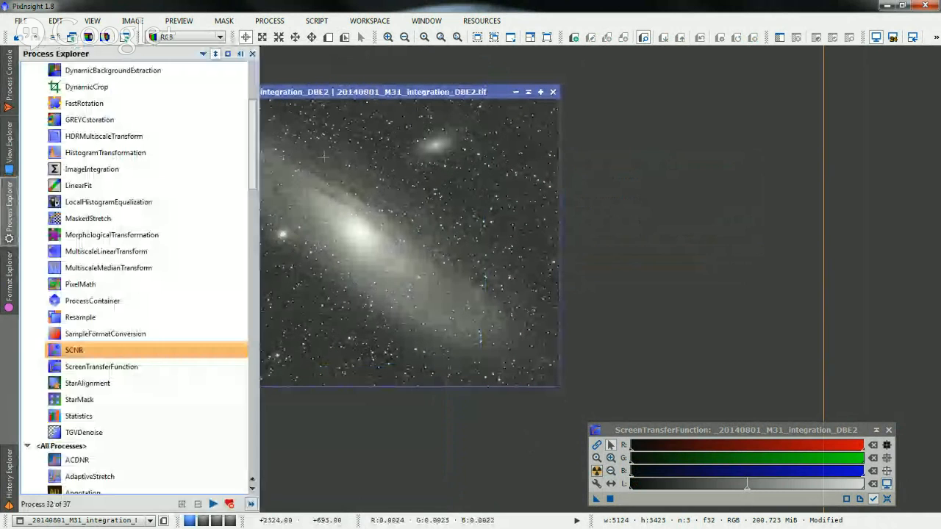
{"action": "left_click_drag", "start_coordinate": [666, 430], "coordinate": [677, 425]}
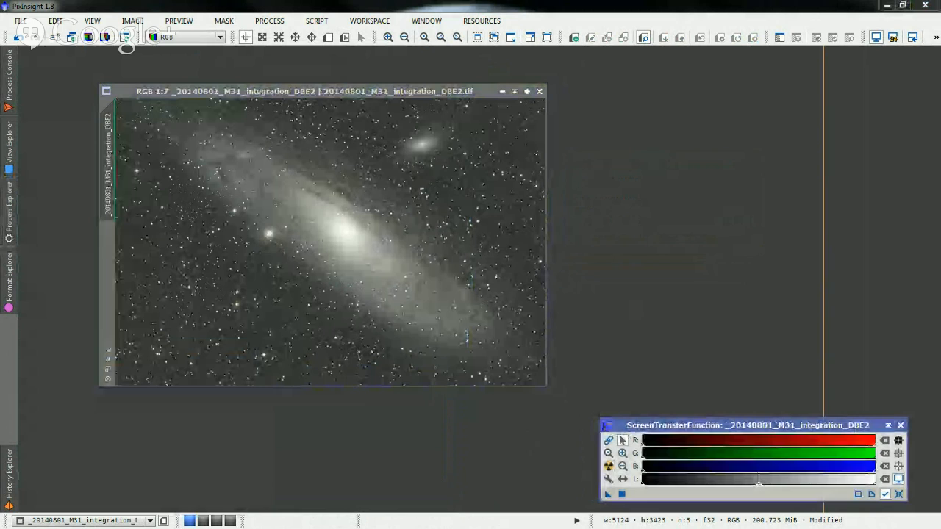
{"action": "left_click", "coordinate": [84, 188]}
{"action": "mouse_move", "coordinate": [9, 212]}
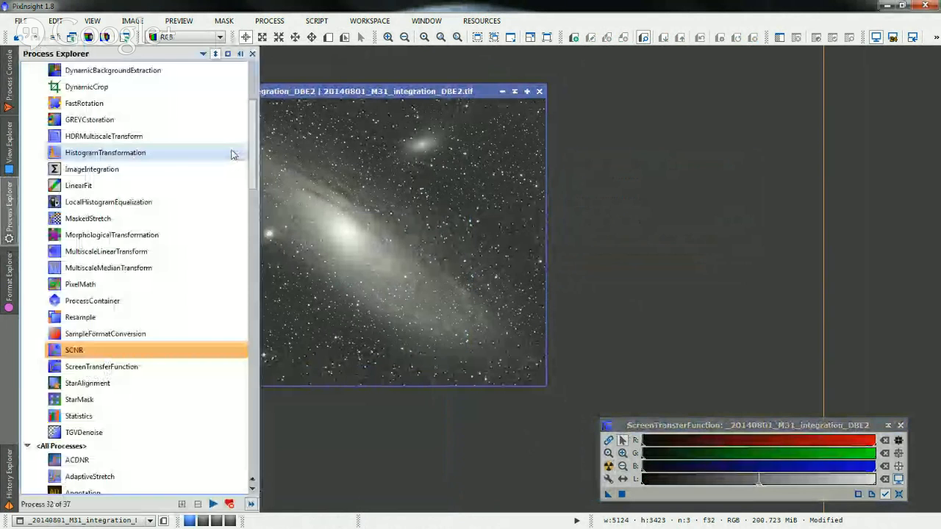
{"action": "scroll", "coordinate": [122, 105], "scroll_direction": "up", "scroll_amount": 5}
{"action": "left_click", "coordinate": [93, 101]}
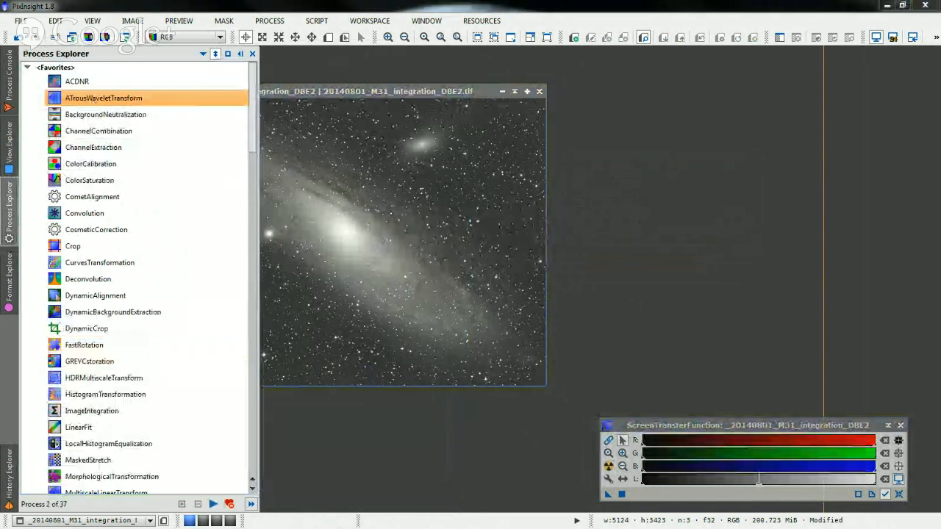
{"action": "double_click", "coordinate": [93, 99]}
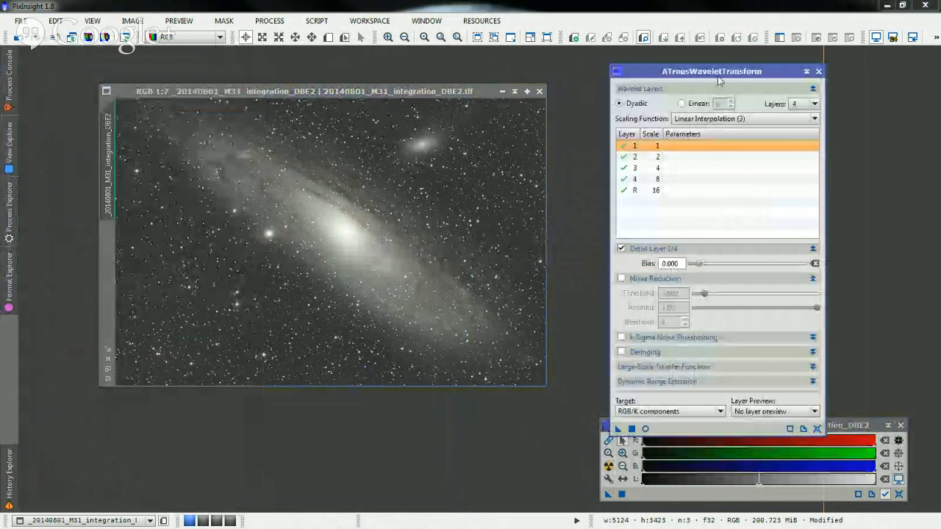
- Examine the noise in the starry background of the M31 image at 1:1, ending on the full view
{"action": "double_click", "coordinate": [401, 94]}
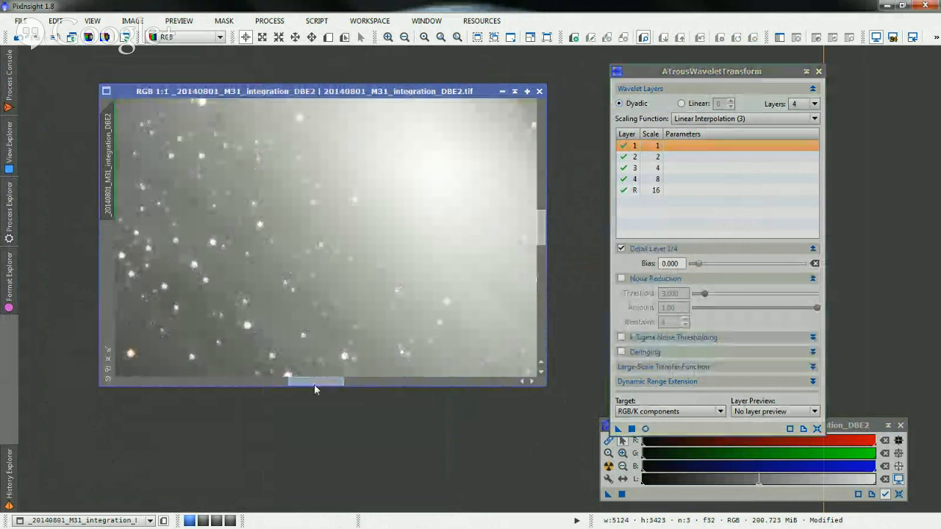
{"action": "left_click_drag", "start_coordinate": [315, 384], "coordinate": [246, 384]}
{"action": "left_click_drag", "start_coordinate": [541, 229], "coordinate": [541, 255]}
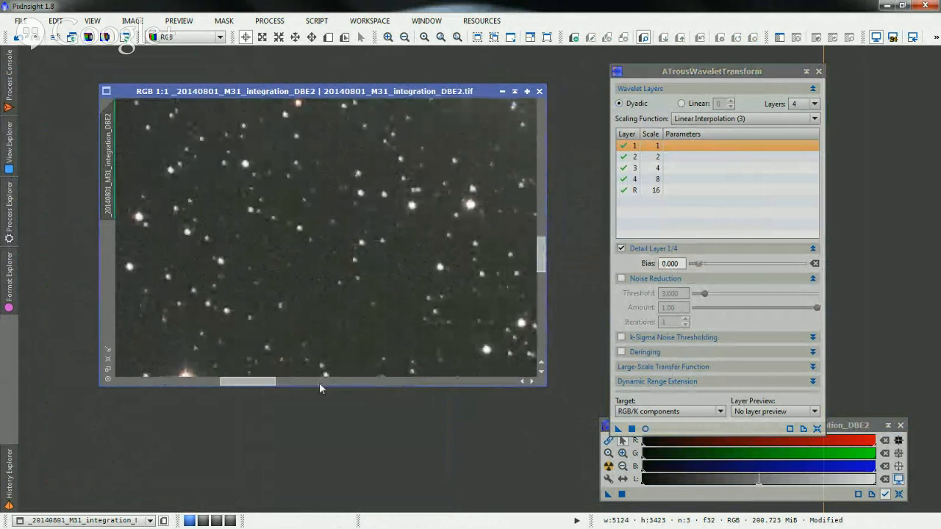
{"action": "left_click_drag", "start_coordinate": [259, 381], "coordinate": [229, 378]}
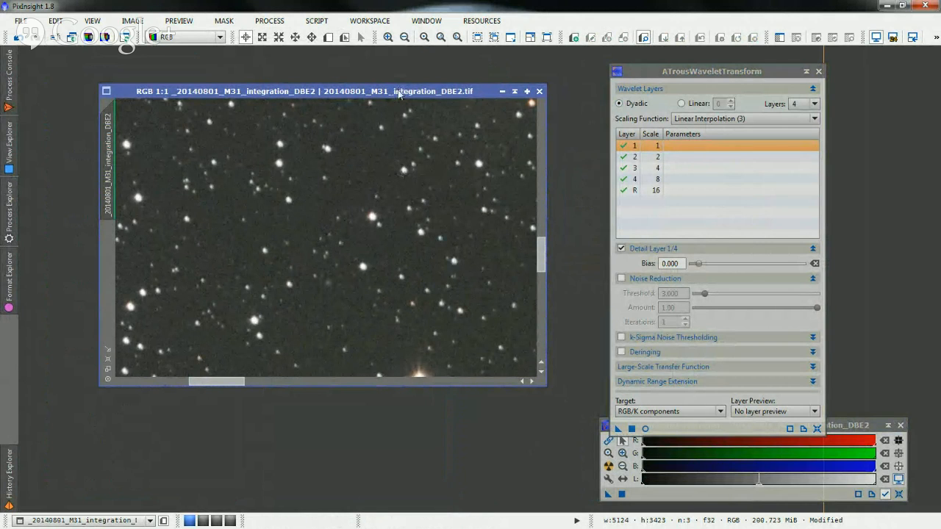
{"action": "left_click_drag", "start_coordinate": [400, 92], "coordinate": [384, 84]}
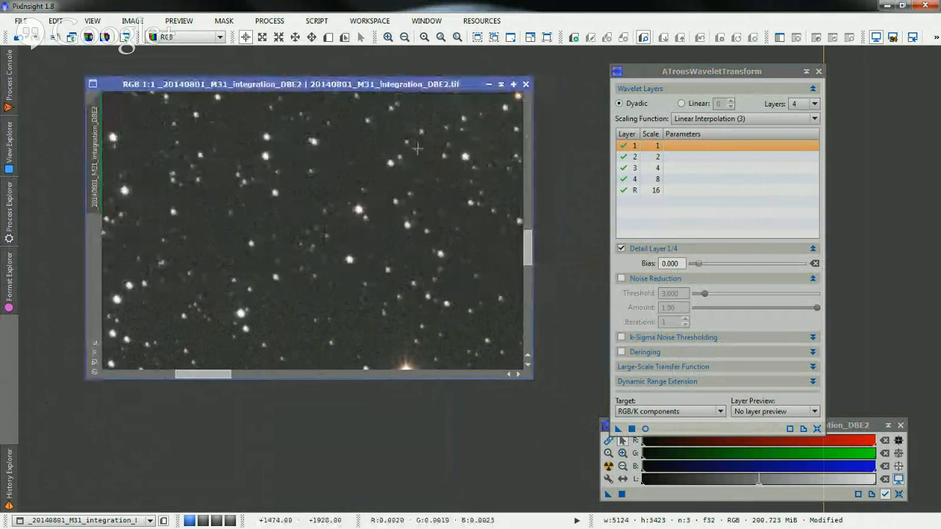
{"action": "left_click", "coordinate": [94, 362]}
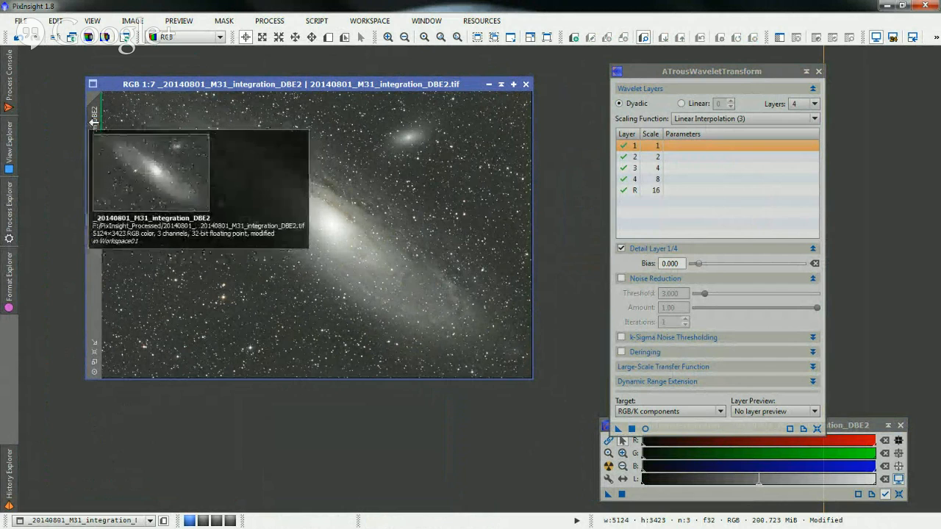
{"action": "mouse_move", "coordinate": [97, 121]}
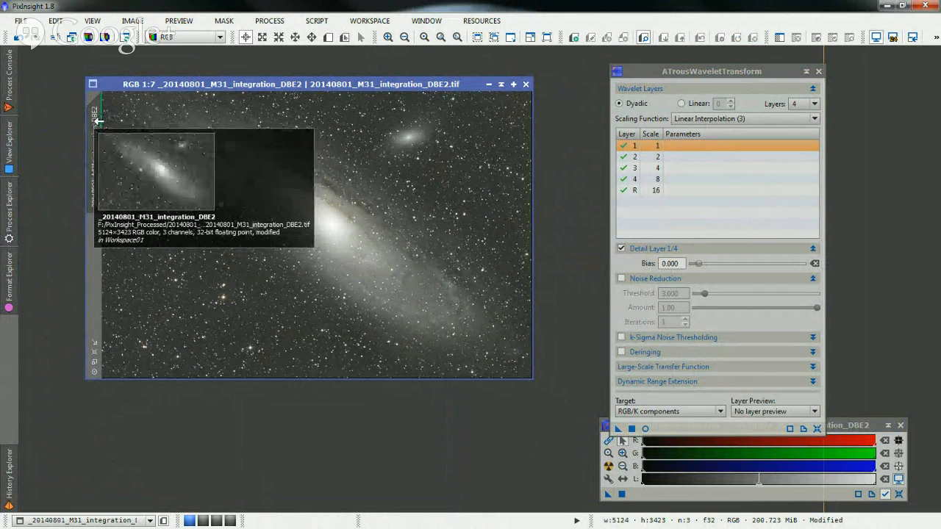
{"action": "left_click_drag", "start_coordinate": [98, 147], "coordinate": [291, 192]}
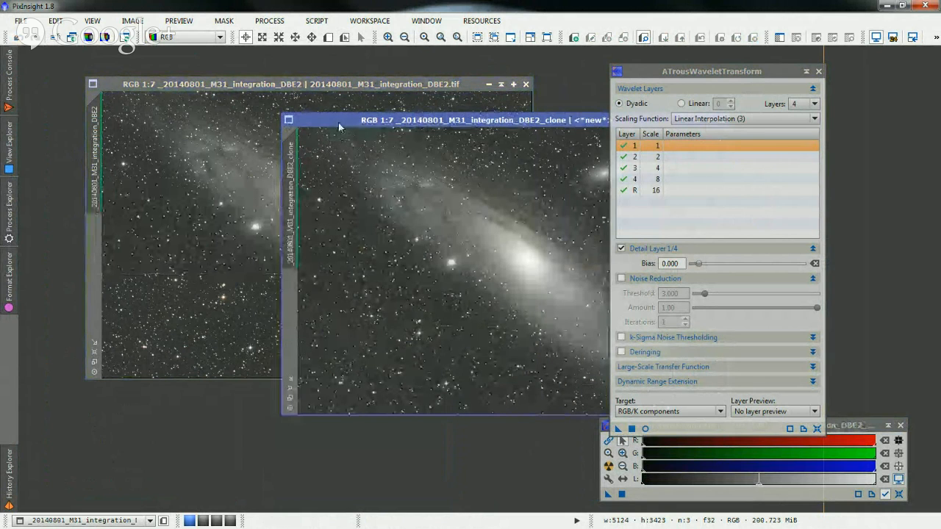
{"action": "left_click_drag", "start_coordinate": [339, 127], "coordinate": [238, 122]}
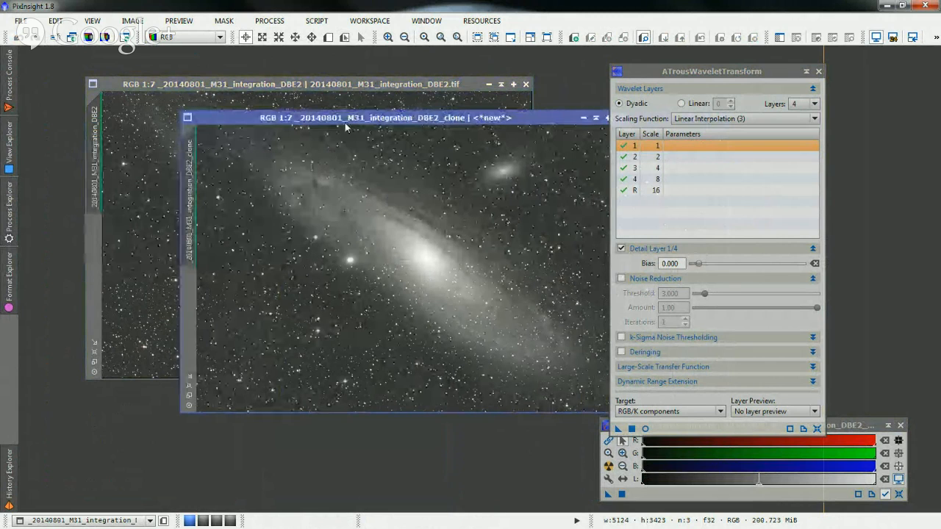
{"action": "left_click_drag", "start_coordinate": [346, 126], "coordinate": [278, 143]}
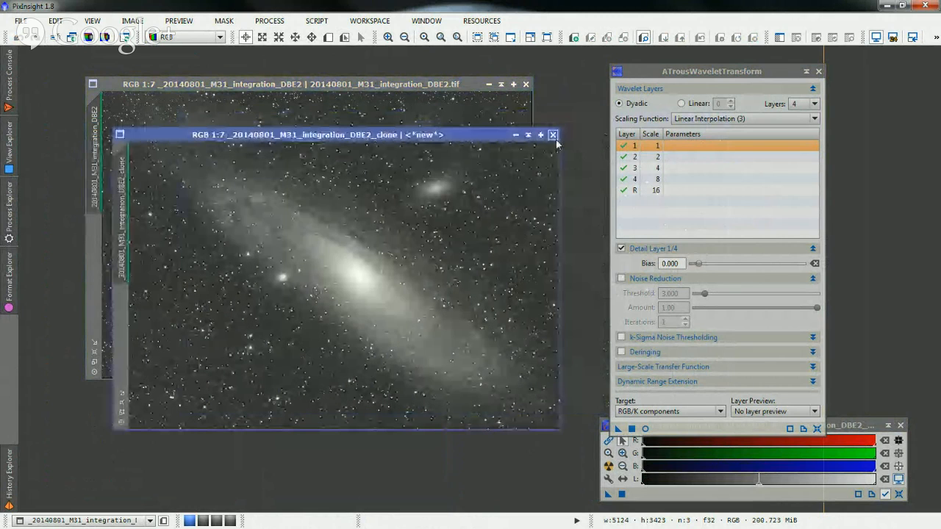
{"action": "left_click", "coordinate": [553, 135]}
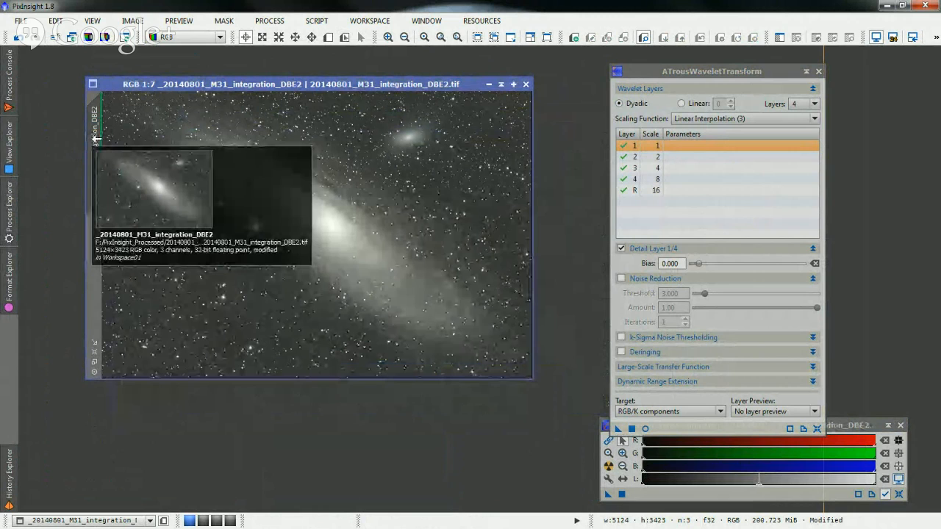
- Clone the M31 image, place the clone over the original and move the ScreenTransferFunction window below it
{"action": "mouse_move", "coordinate": [96, 138]}
{"action": "left_mouse_down"}
{"action": "mouse_move", "coordinate": [144, 162]}
{"action": "mouse_move", "coordinate": [303, 197]}
{"action": "left_mouse_up"}
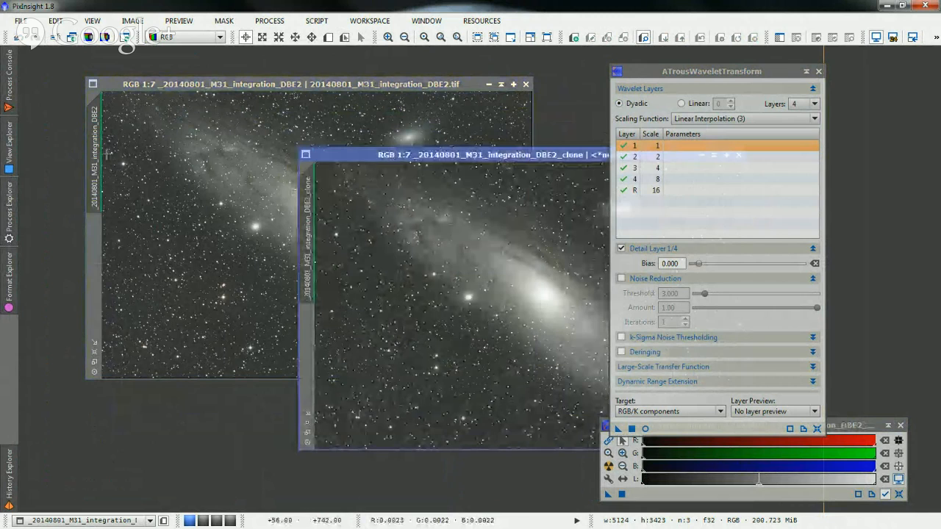
{"action": "left_click_drag", "start_coordinate": [393, 159], "coordinate": [329, 121]}
{"action": "mouse_move", "coordinate": [559, 119]}
{"action": "left_mouse_down"}
{"action": "mouse_move", "coordinate": [496, 103]}
{"action": "mouse_move", "coordinate": [458, 109]}
{"action": "left_mouse_up"}
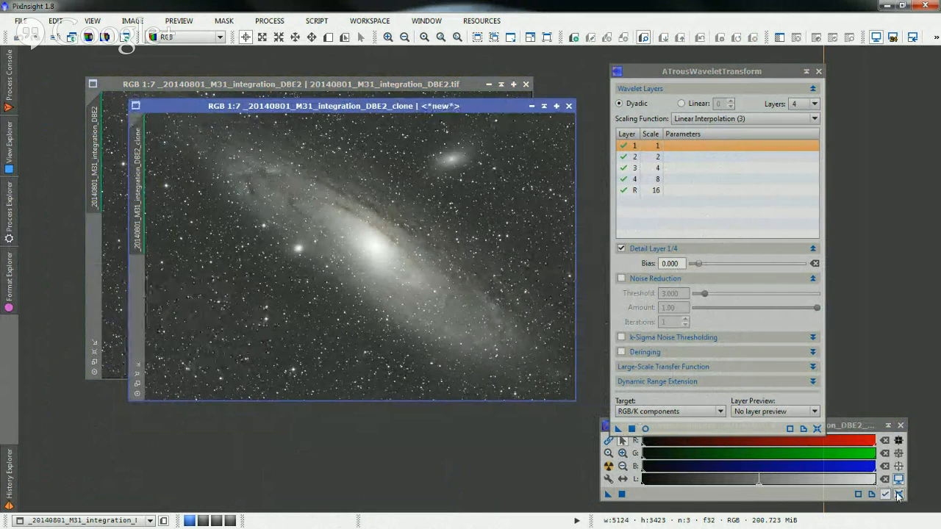
{"action": "left_click_drag", "start_coordinate": [844, 425], "coordinate": [583, 427]}
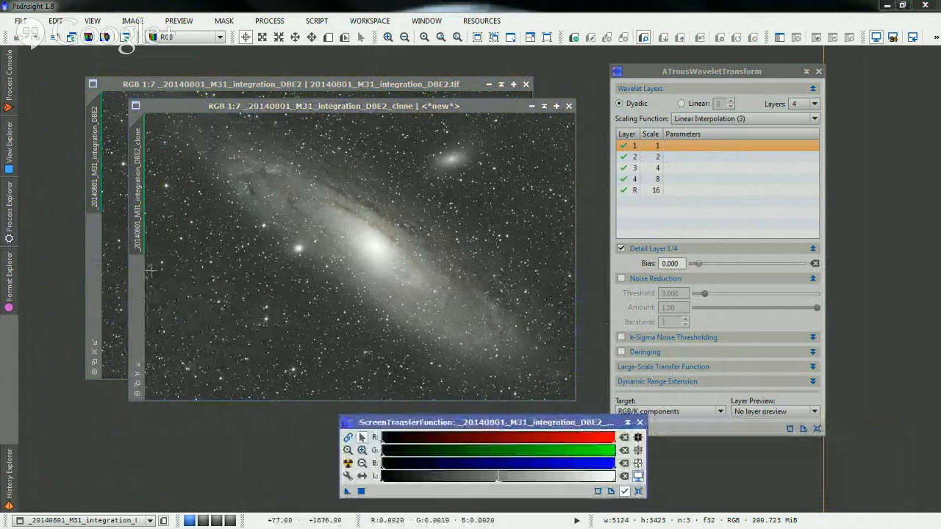
- Open the HistogramTransformation process beside the images and transfer the current ScreenTransferFunction stretch to it
{"action": "left_click", "coordinate": [9, 210]}
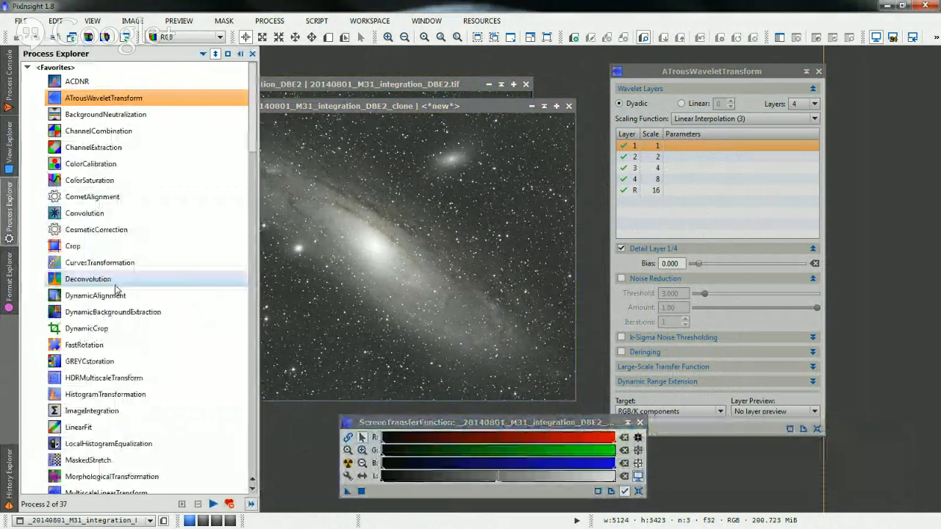
{"action": "left_click", "coordinate": [105, 394]}
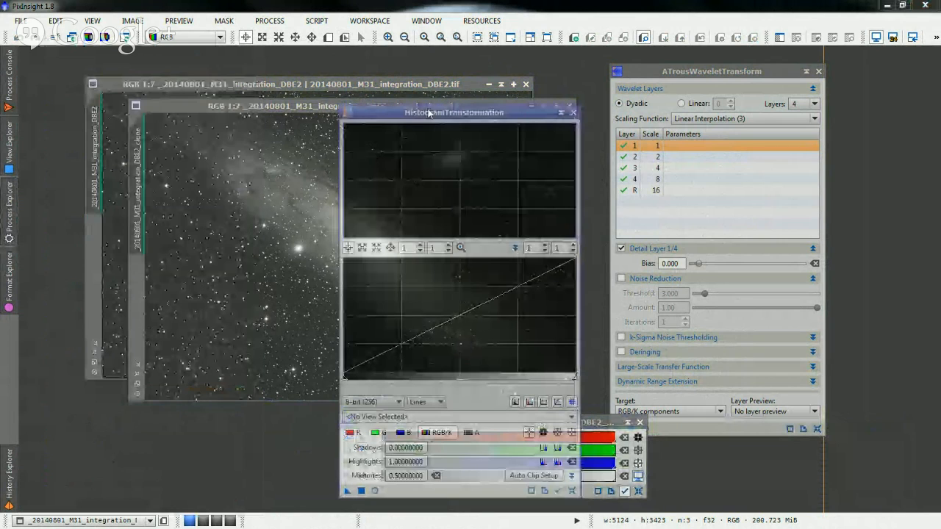
{"action": "left_click_drag", "start_coordinate": [428, 112], "coordinate": [752, 81]}
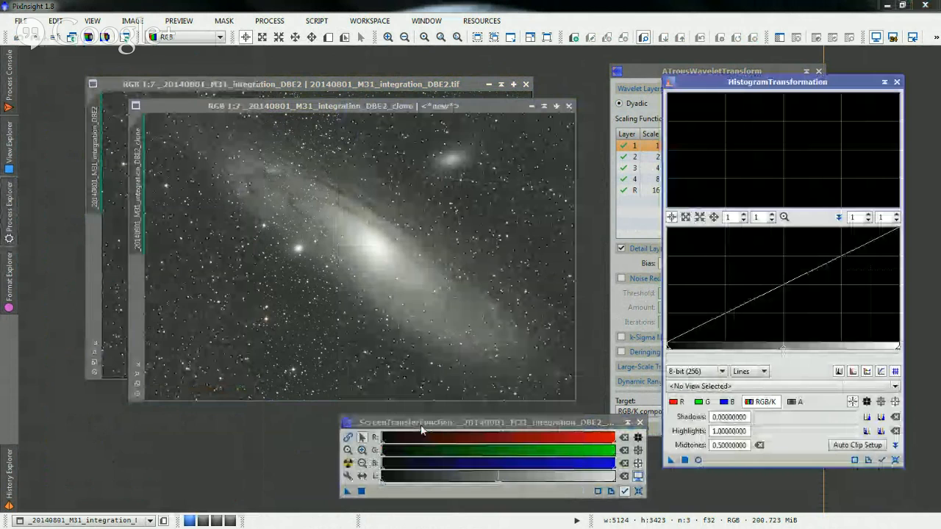
{"action": "left_click_drag", "start_coordinate": [422, 430], "coordinate": [394, 406]}
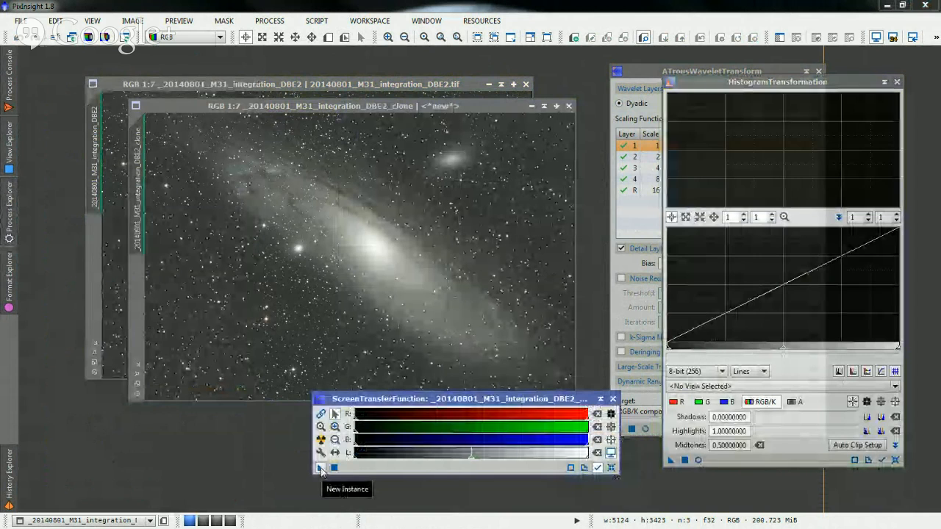
{"action": "left_click_drag", "start_coordinate": [321, 470], "coordinate": [750, 464]}
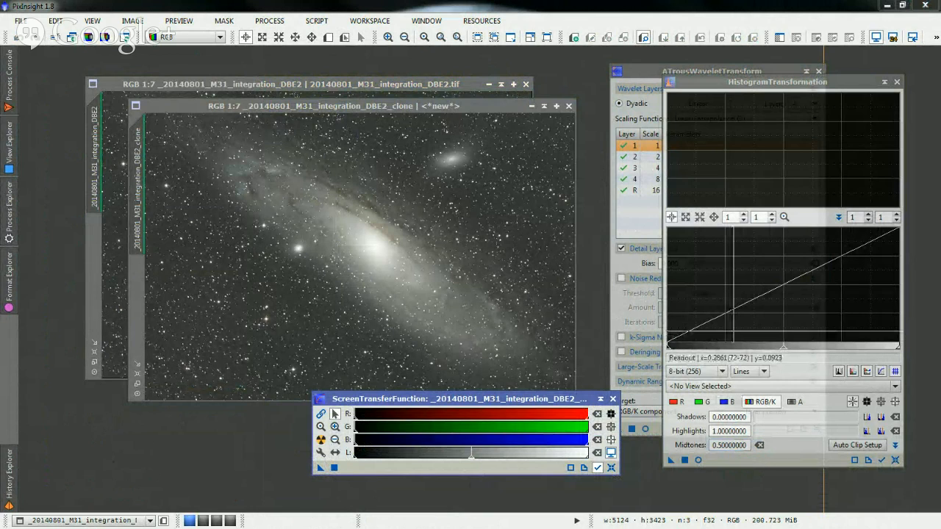
- Reset the screen stretch of the M31 clone and shift the clone slightly away from the original
{"action": "left_click", "coordinate": [484, 227]}
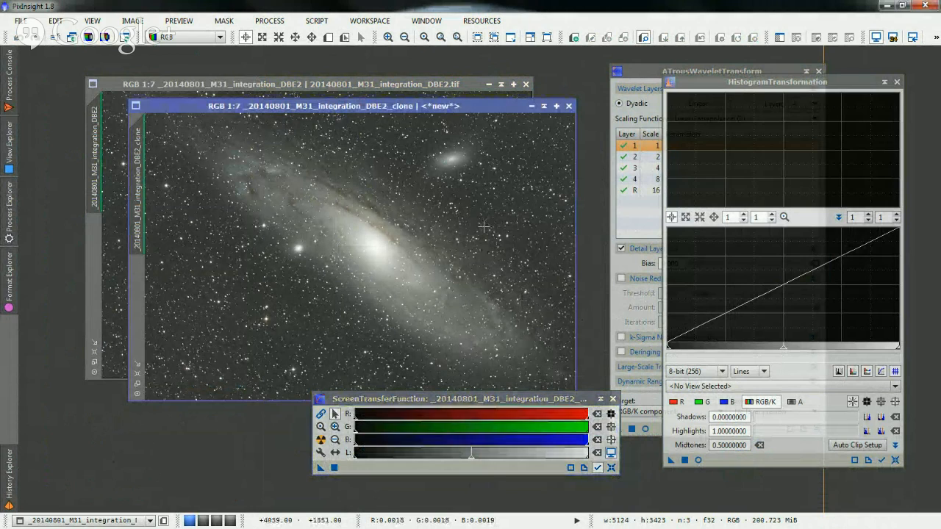
{"action": "left_click", "coordinate": [610, 467]}
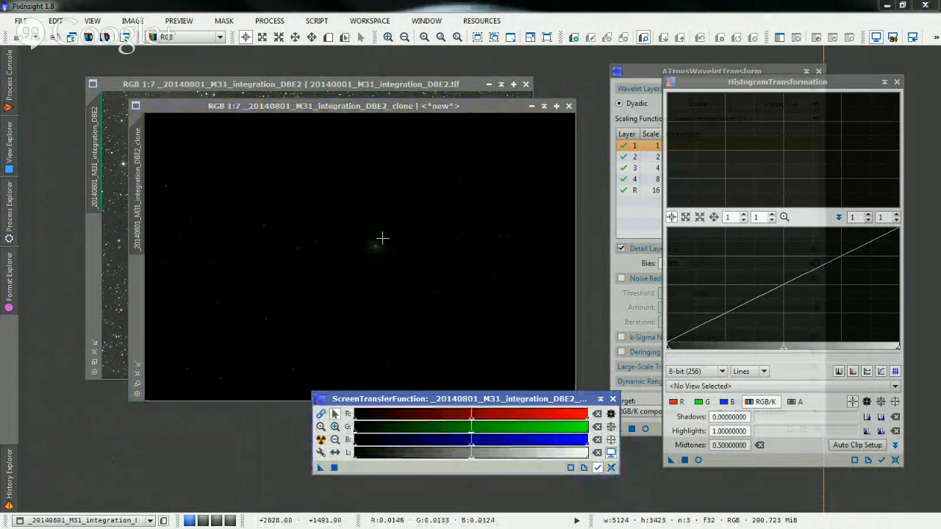
{"action": "left_click_drag", "start_coordinate": [357, 107], "coordinate": [379, 108]}
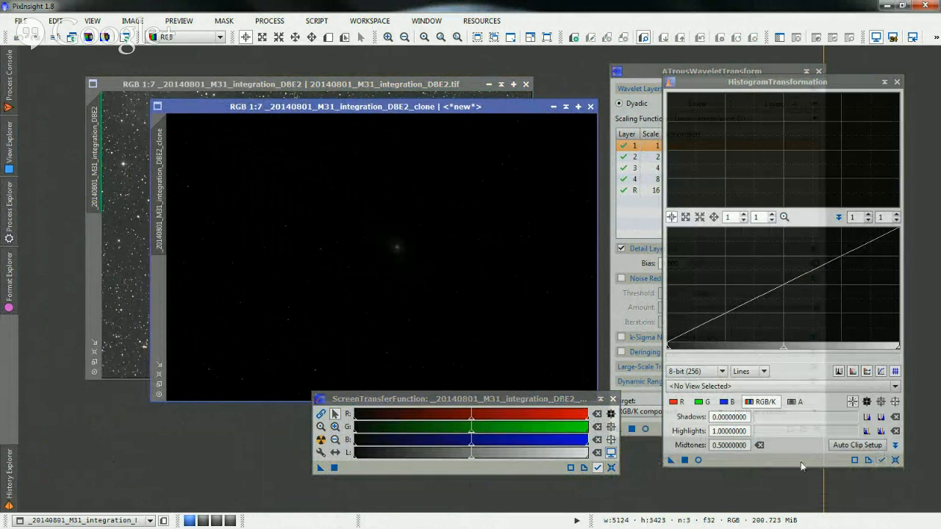
- Track the clone in HistogramTransformation, apply the histogram stretch to it permanently and close the process
{"action": "left_click", "coordinate": [882, 461]}
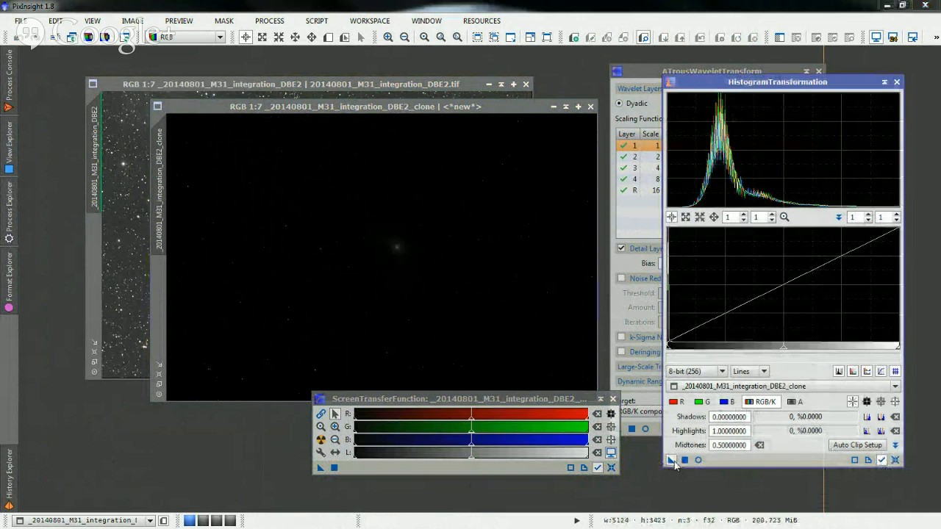
{"action": "mouse_move", "coordinate": [673, 460]}
{"action": "left_mouse_down"}
{"action": "mouse_move", "coordinate": [630, 368]}
{"action": "mouse_move", "coordinate": [437, 250]}
{"action": "mouse_move", "coordinate": [673, 460]}
{"action": "mouse_move", "coordinate": [395, 260]}
{"action": "mouse_move", "coordinate": [375, 241]}
{"action": "mouse_move", "coordinate": [380, 219]}
{"action": "left_mouse_up"}
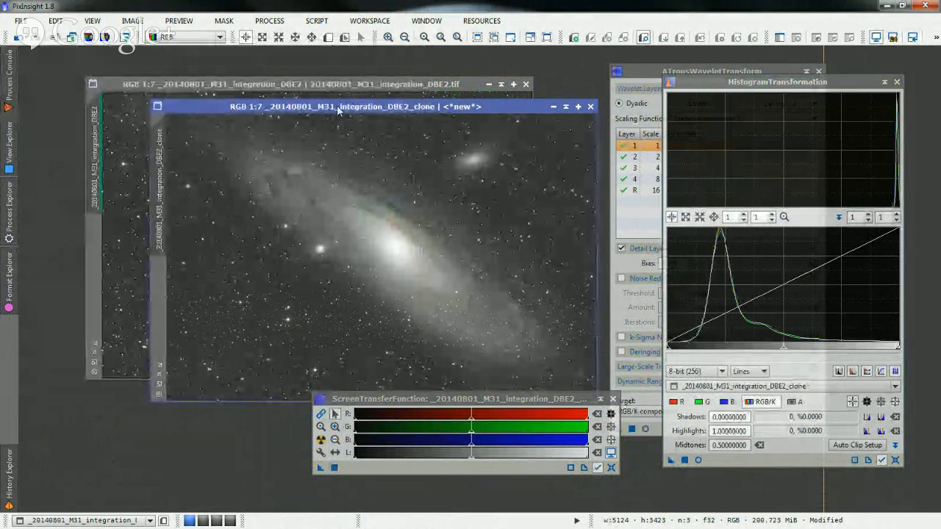
{"action": "left_click_drag", "start_coordinate": [337, 109], "coordinate": [315, 111]}
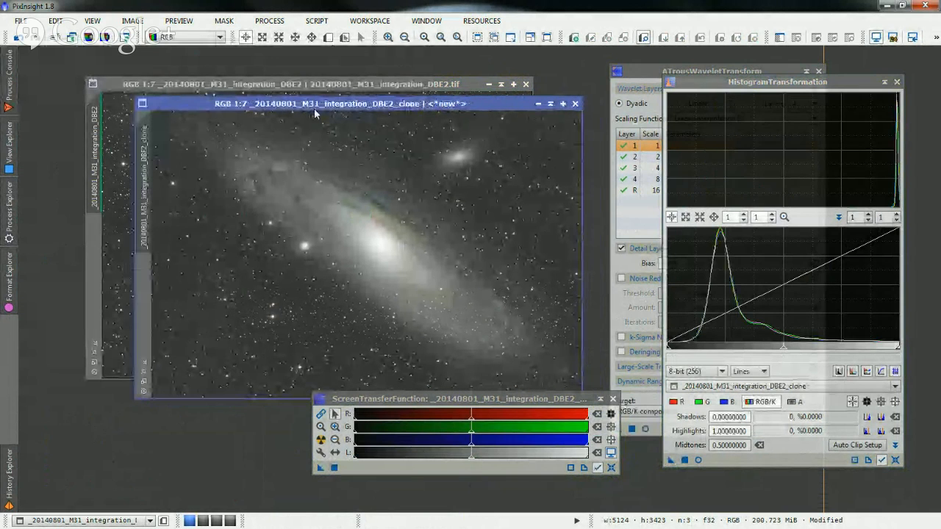
{"action": "left_click", "coordinate": [897, 82]}
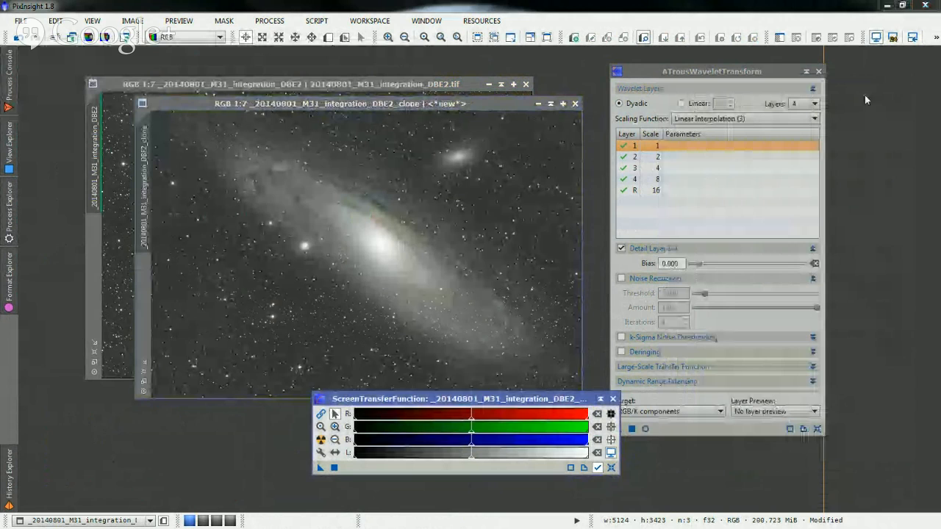
- Apply the stretched clone as a mask to the original M31 image and iconize the clone above it
{"action": "left_click_drag", "start_coordinate": [294, 103], "coordinate": [342, 104]}
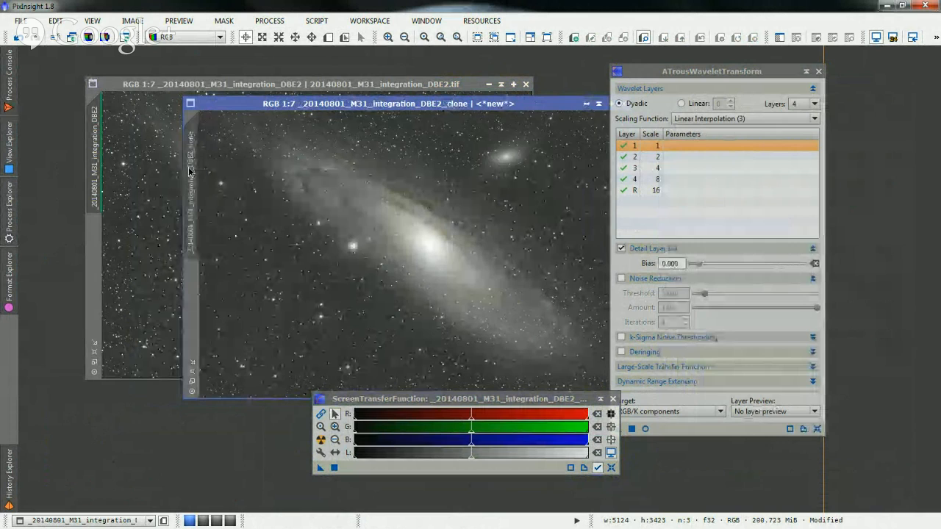
{"action": "mouse_move", "coordinate": [189, 171]}
{"action": "left_mouse_down"}
{"action": "mouse_move", "coordinate": [157, 210]}
{"action": "mouse_move", "coordinate": [96, 229]}
{"action": "mouse_move", "coordinate": [94, 246]}
{"action": "mouse_move", "coordinate": [89, 238]}
{"action": "left_mouse_up"}
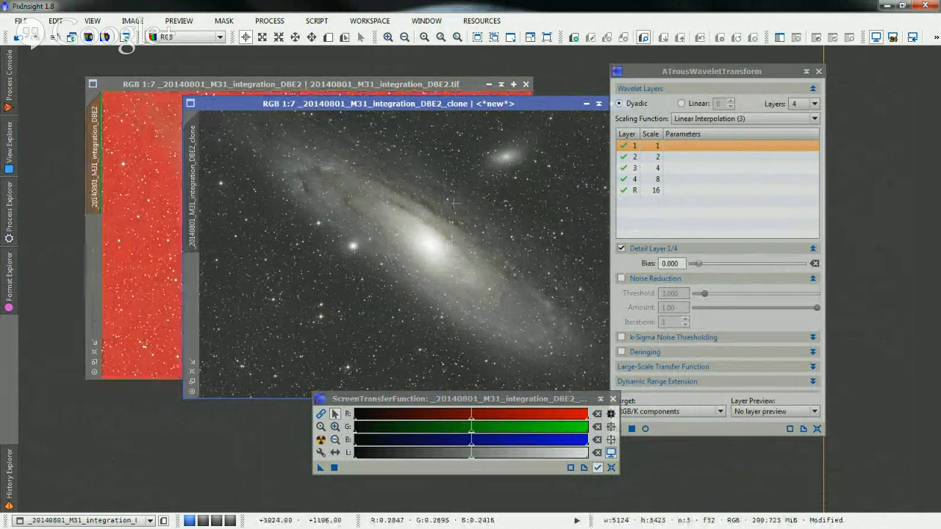
{"action": "left_click", "coordinate": [598, 104]}
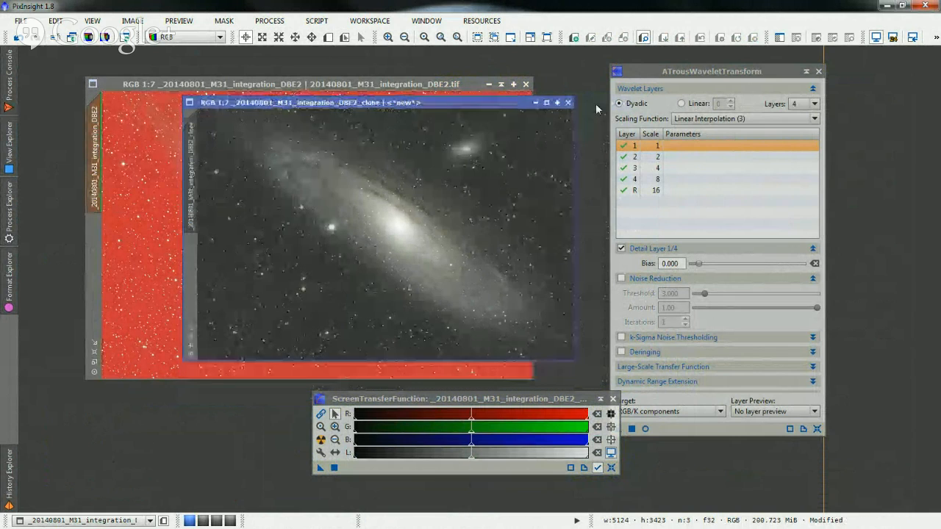
{"action": "left_click_drag", "start_coordinate": [291, 109], "coordinate": [280, 73]}
{"action": "left_click", "coordinate": [289, 84]}
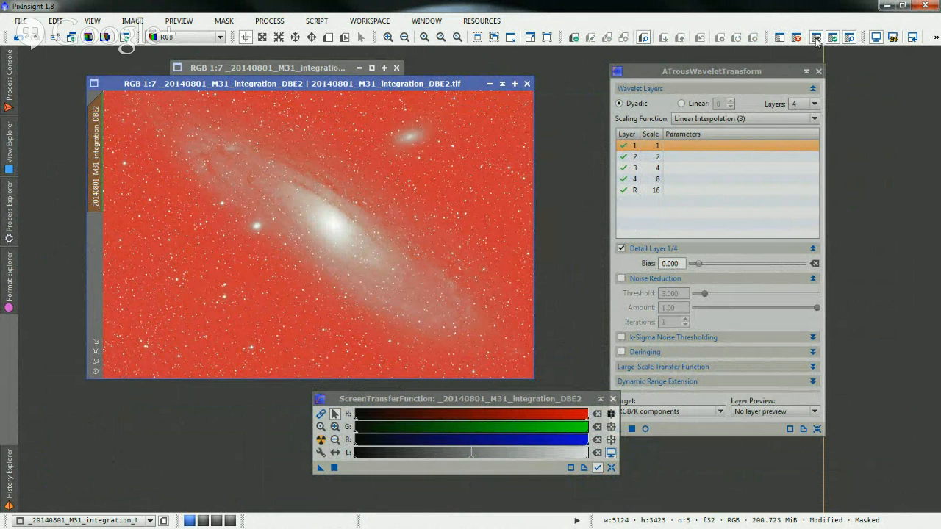
- Invert the mask on the original M31 image, compare it shown and hidden, and leave the overlay hidden
{"action": "left_click", "coordinate": [815, 39]}
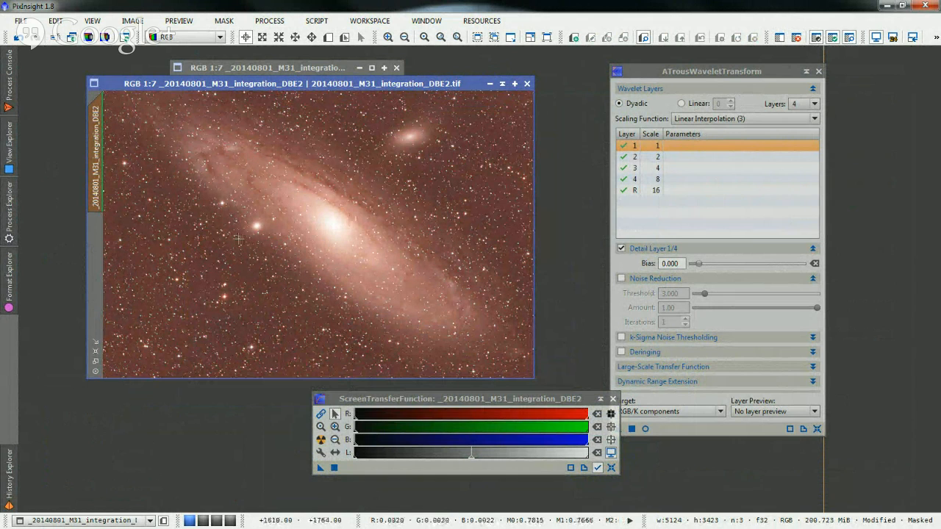
{"action": "left_click", "coordinate": [648, 138]}
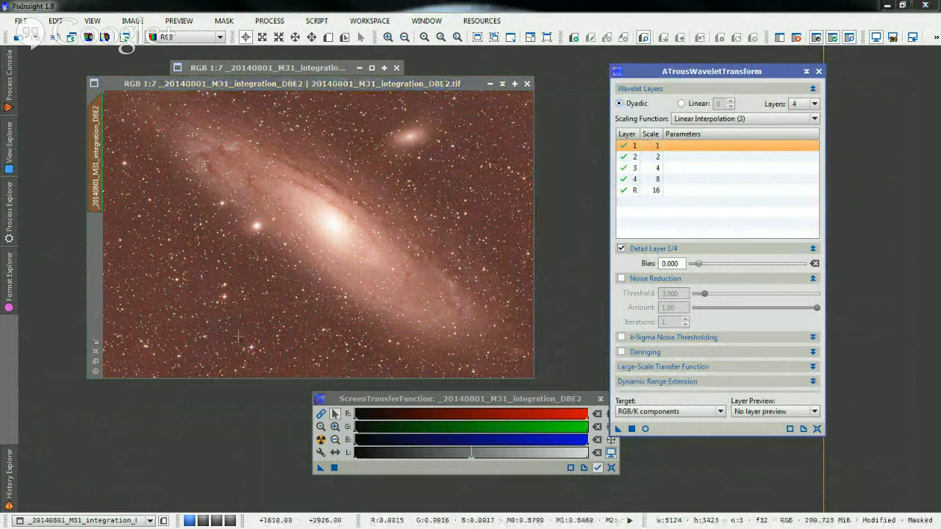
{"action": "left_click", "coordinate": [850, 37]}
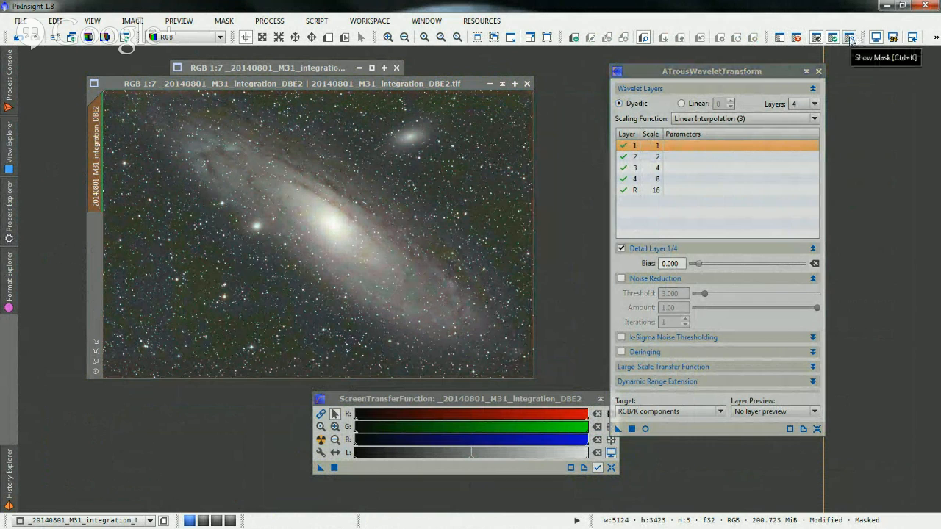
{"action": "left_click", "coordinate": [850, 39]}
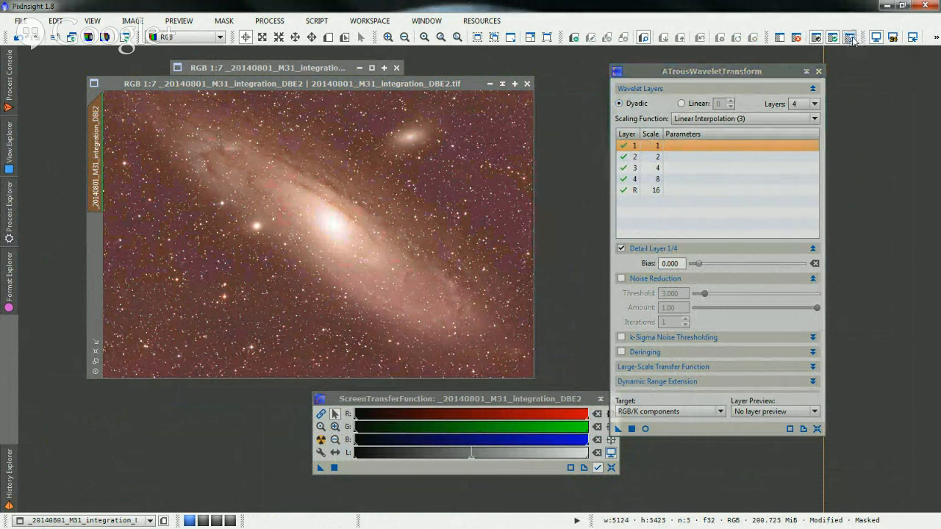
{"action": "left_click", "coordinate": [849, 39]}
{"action": "left_click", "coordinate": [849, 38]}
{"action": "left_click", "coordinate": [849, 38]}
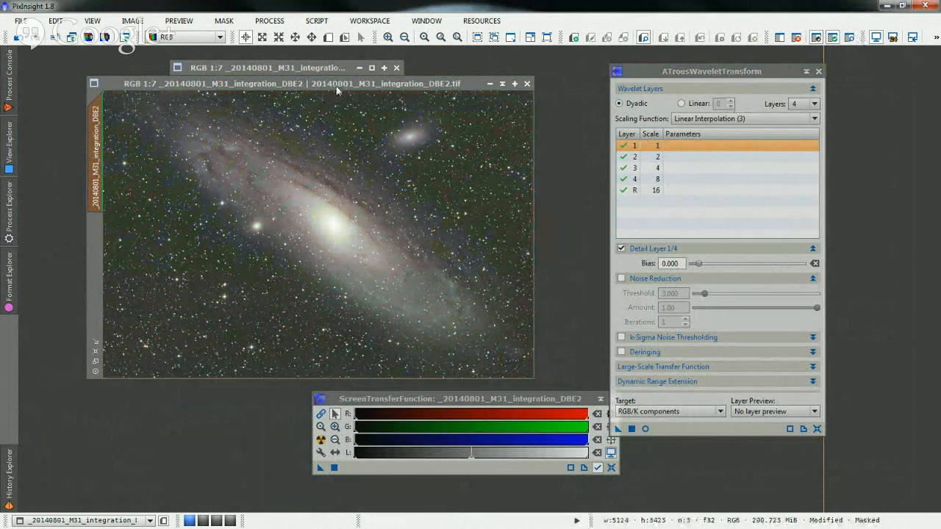
{"action": "left_click", "coordinate": [336, 86]}
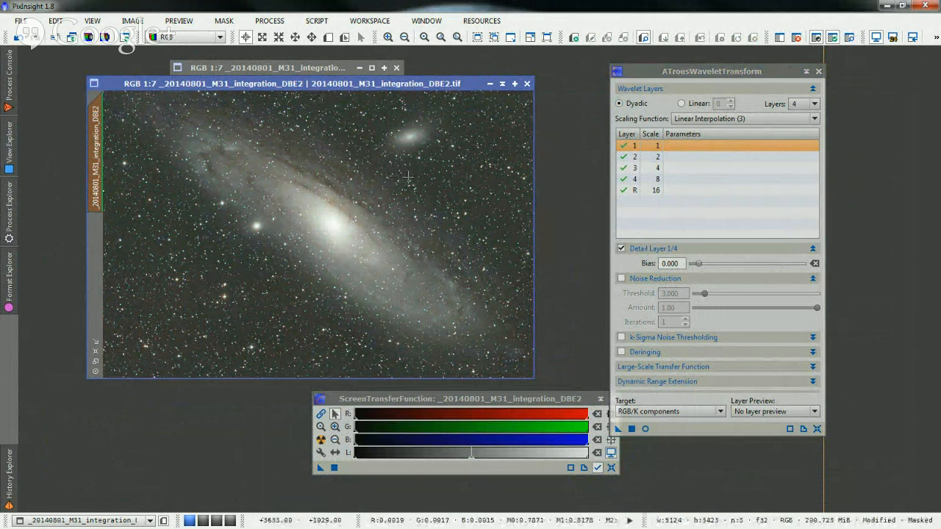
- Set the ATrousWaveletTransform scaling function to B3 Spline (5), with its window moved clear of the others
{"action": "left_click", "coordinate": [668, 80]}
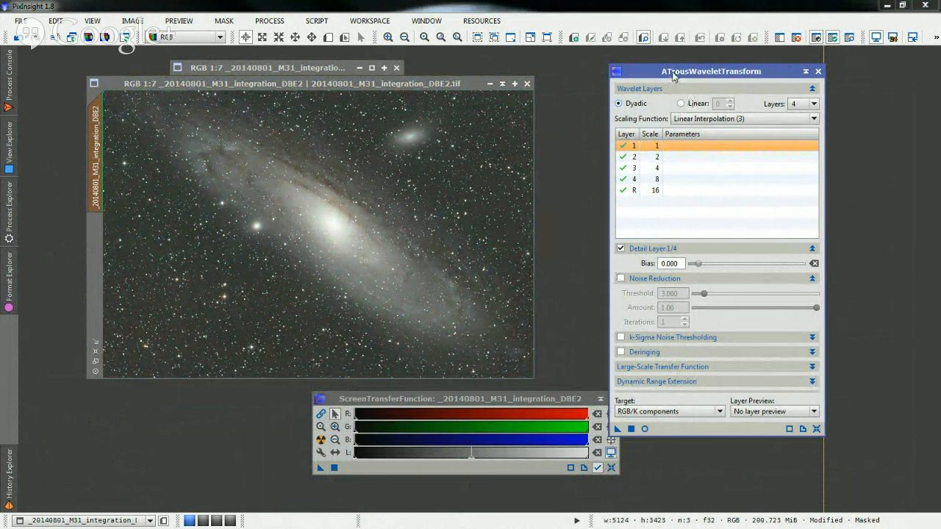
{"action": "left_click_drag", "start_coordinate": [673, 75], "coordinate": [739, 77]}
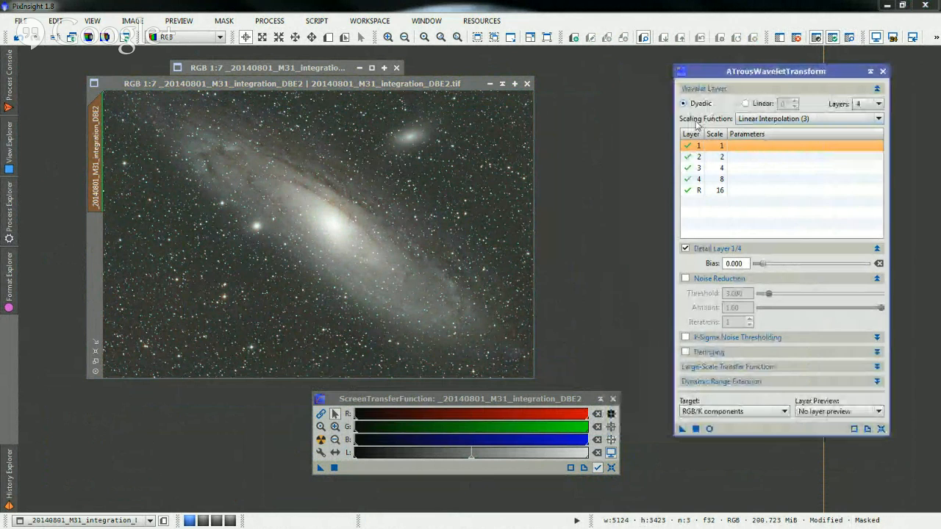
{"action": "left_click", "coordinate": [757, 121]}
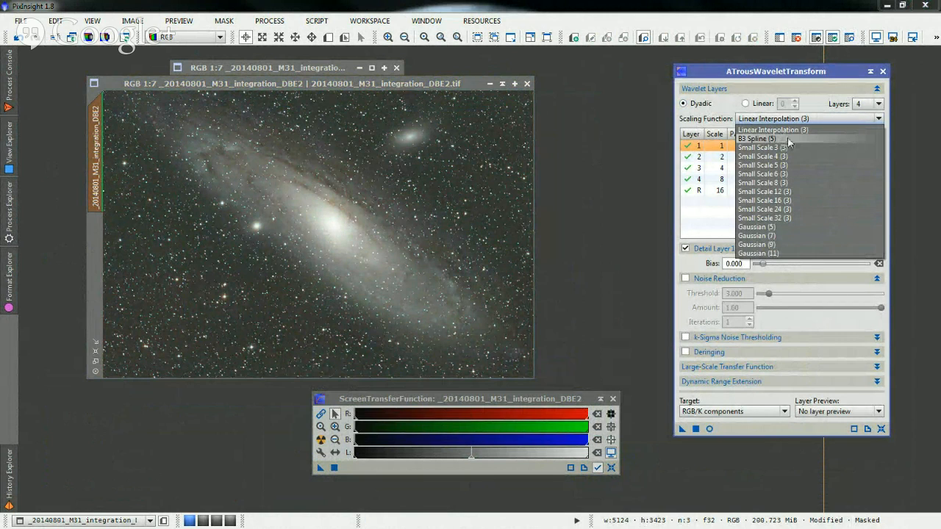
{"action": "left_click", "coordinate": [787, 140]}
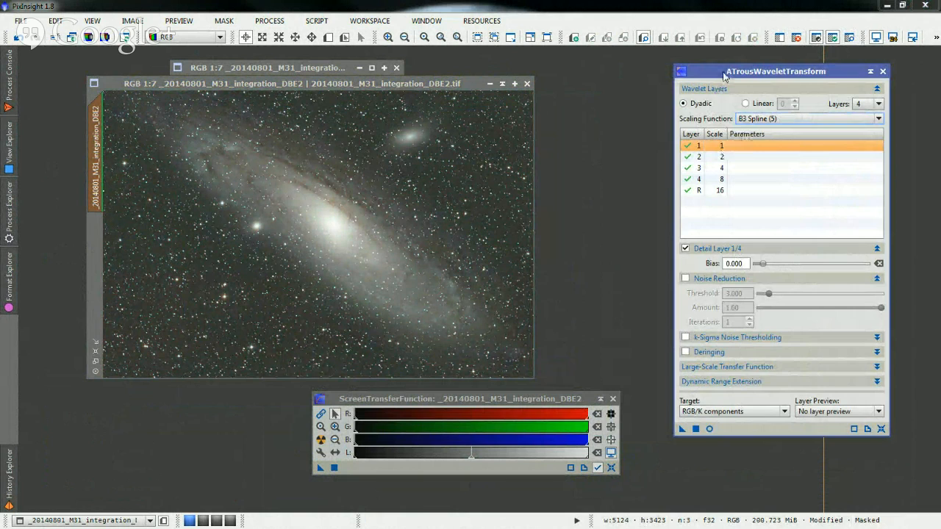
{"action": "left_click_drag", "start_coordinate": [724, 75], "coordinate": [708, 71]}
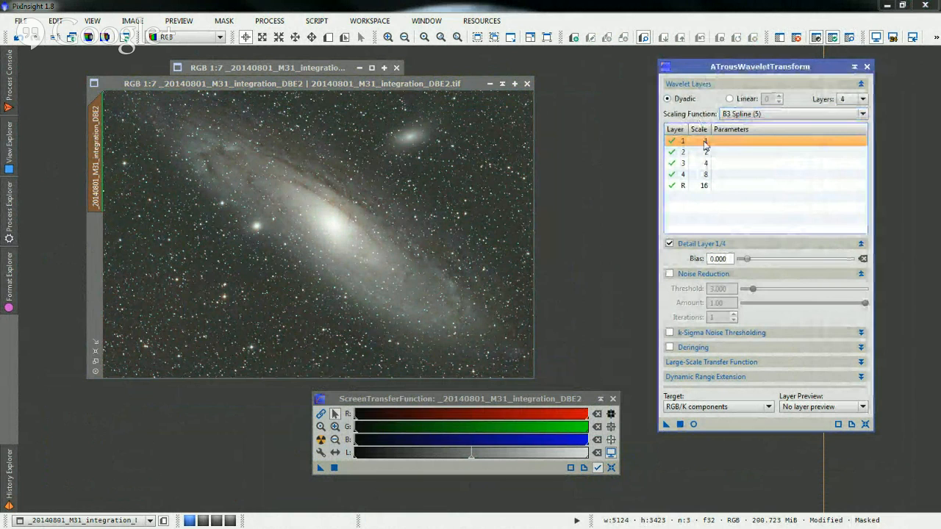
- Enable noise reduction on wavelet layer 1 with threshold 3.000 and on layer 2 with threshold 2.000
{"action": "double_click", "coordinate": [673, 141]}
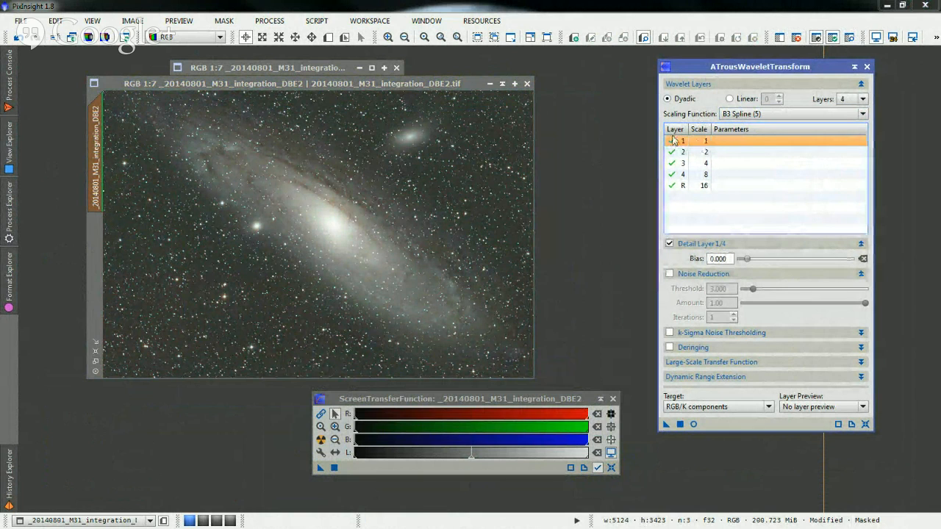
{"action": "left_click", "coordinate": [669, 273]}
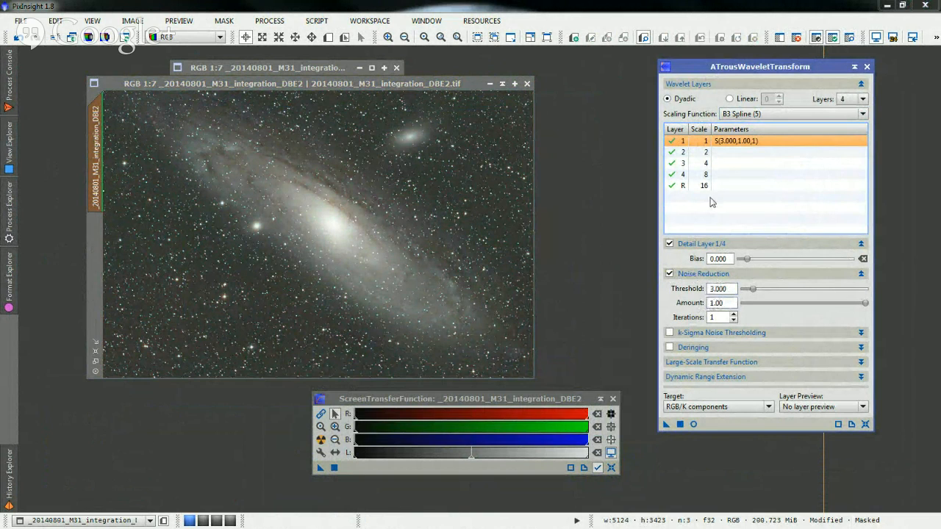
{"action": "left_click", "coordinate": [708, 157]}
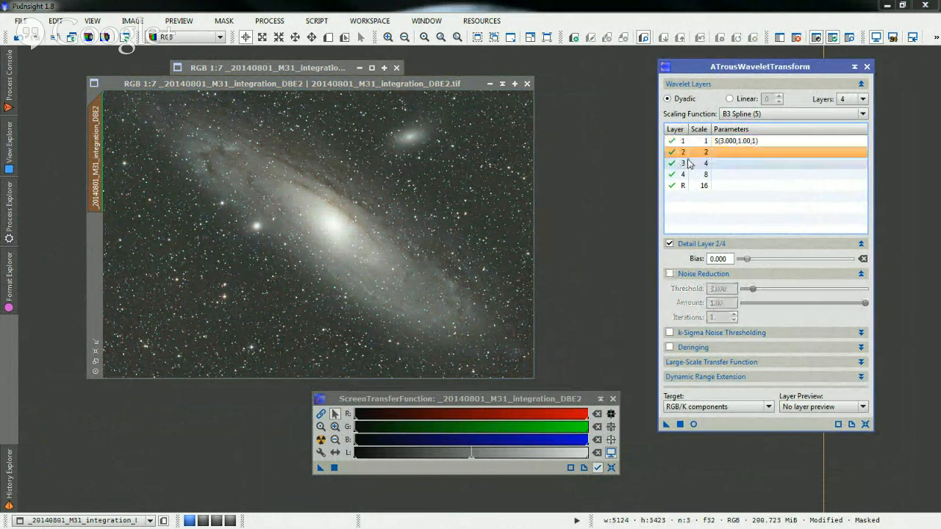
{"action": "left_click", "coordinate": [669, 274]}
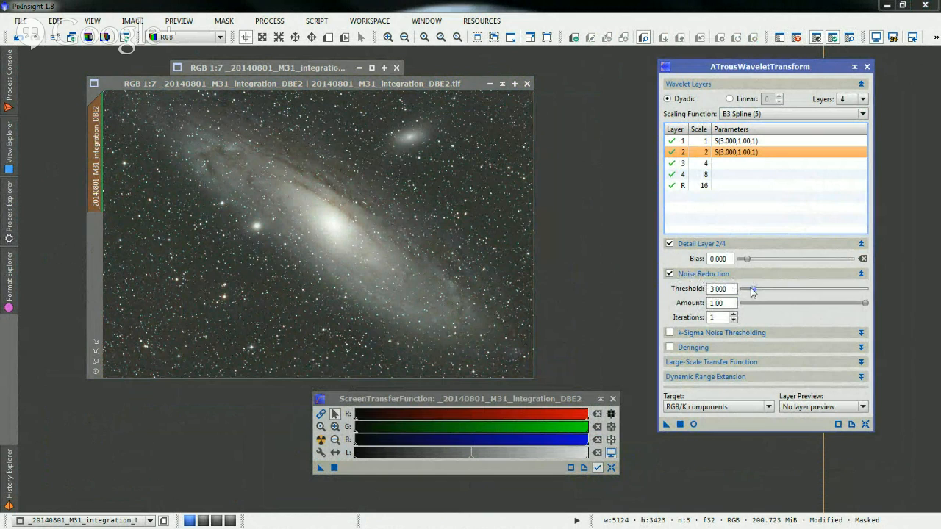
{"action": "left_click", "coordinate": [752, 291]}
{"action": "left_click_drag", "start_coordinate": [753, 293], "coordinate": [750, 293]}
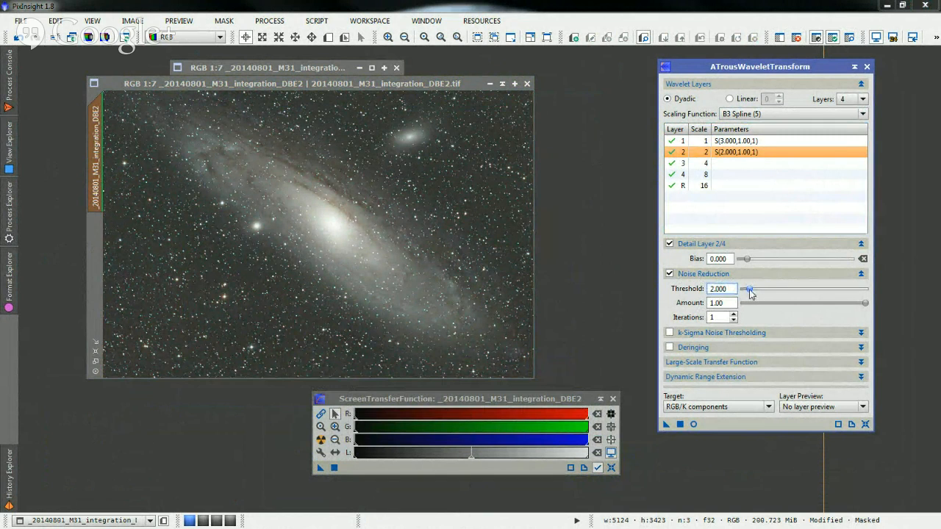
- Enable noise reduction on wavelet layer 3 with threshold 1.000
{"action": "left_click", "coordinate": [691, 163]}
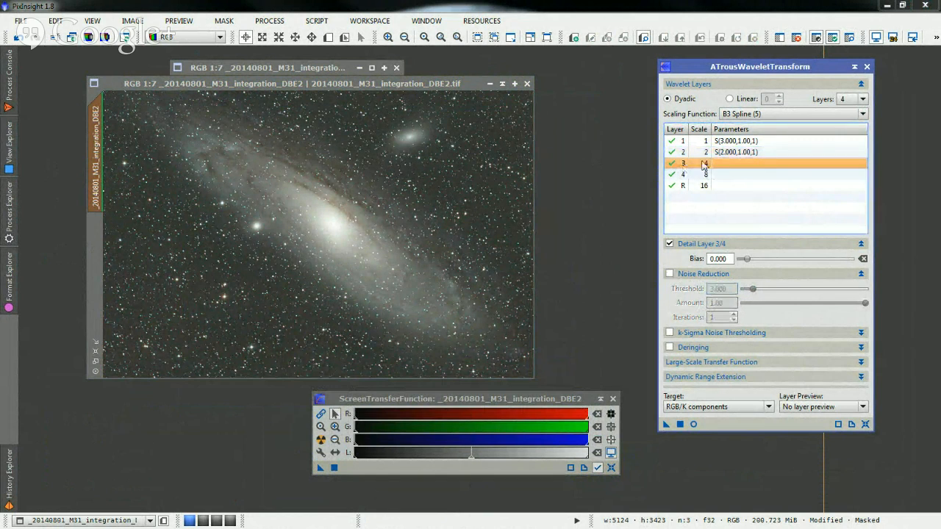
{"action": "left_click", "coordinate": [669, 274]}
{"action": "left_click_drag", "start_coordinate": [752, 291], "coordinate": [747, 292]}
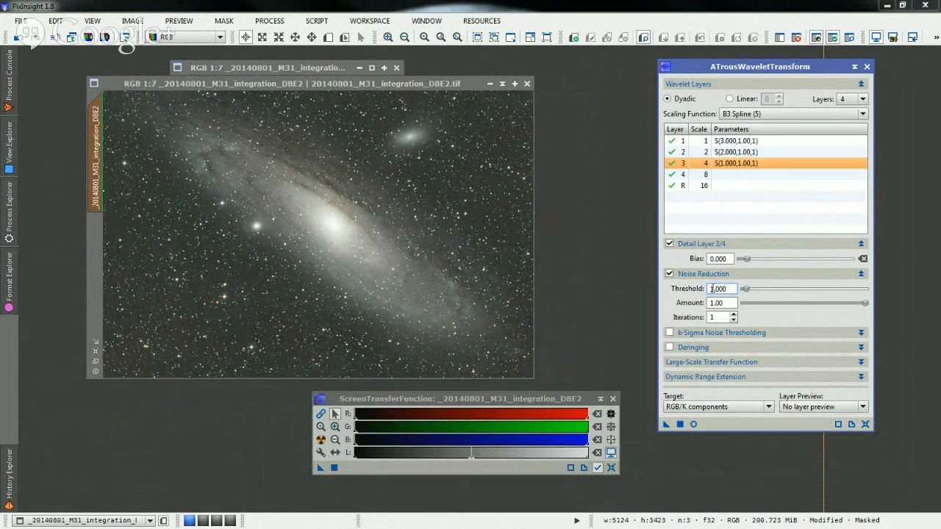
- Enable noise reduction on wavelet layer 4 with threshold 0.500 and amount 0.66
{"action": "left_click", "coordinate": [690, 176]}
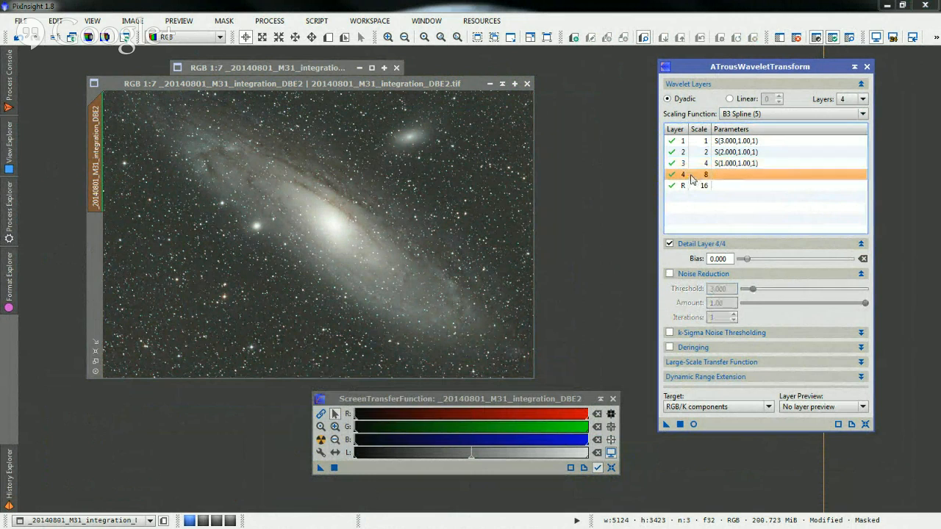
{"action": "left_click", "coordinate": [669, 275]}
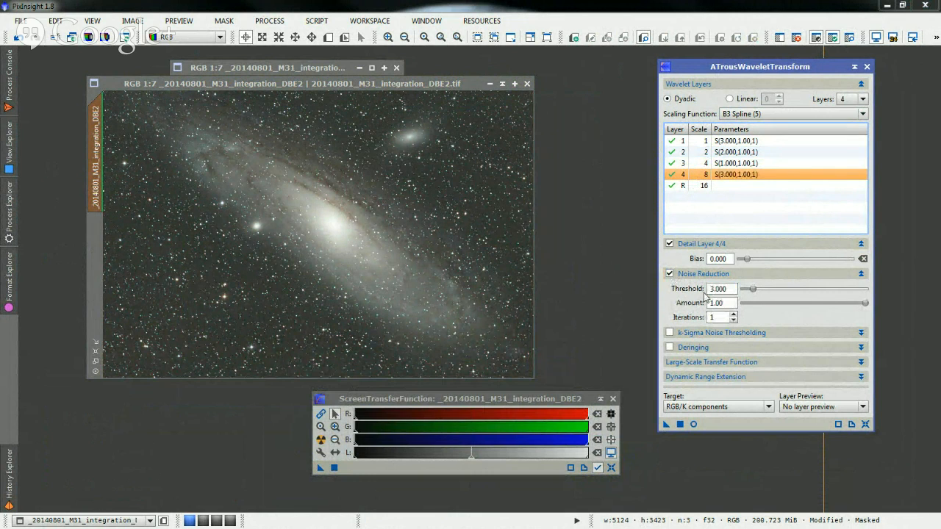
{"action": "left_click_drag", "start_coordinate": [753, 292], "coordinate": [746, 292]}
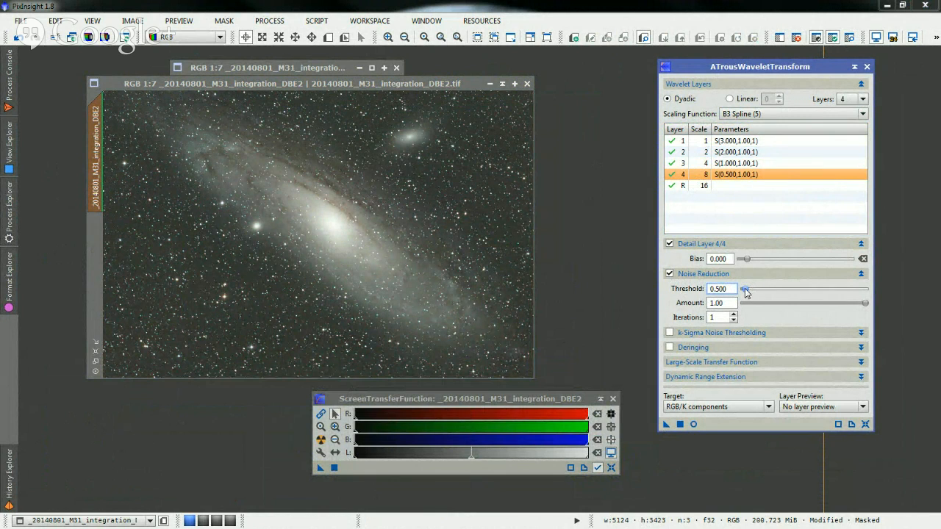
{"action": "left_click_drag", "start_coordinate": [866, 307], "coordinate": [825, 307]}
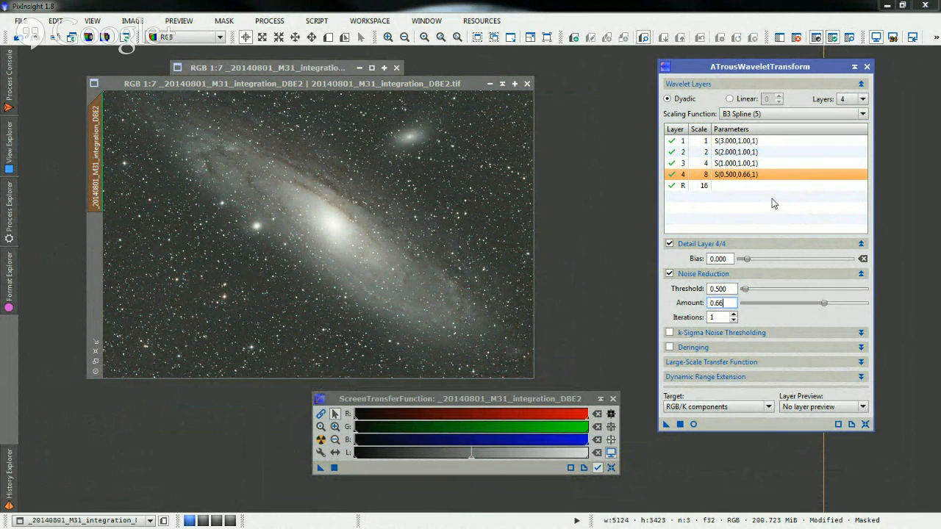
- Apply the configured ATrousWaveletTransform to the masked M31 image, with its window shifted slightly aside
{"action": "left_click_drag", "start_coordinate": [732, 69], "coordinate": [744, 71]}
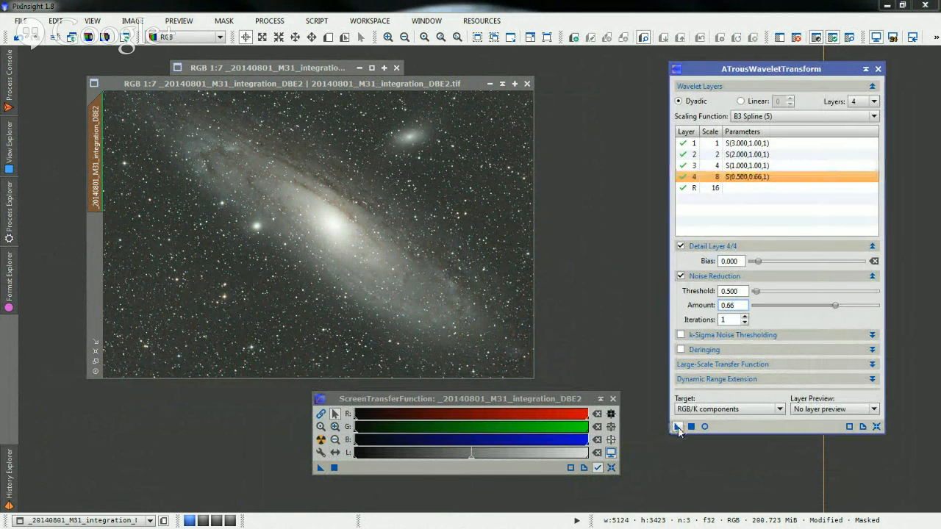
{"action": "left_click_drag", "start_coordinate": [677, 427], "coordinate": [325, 219]}
{"action": "left_click_drag", "start_coordinate": [283, 175], "coordinate": [283, 175]}
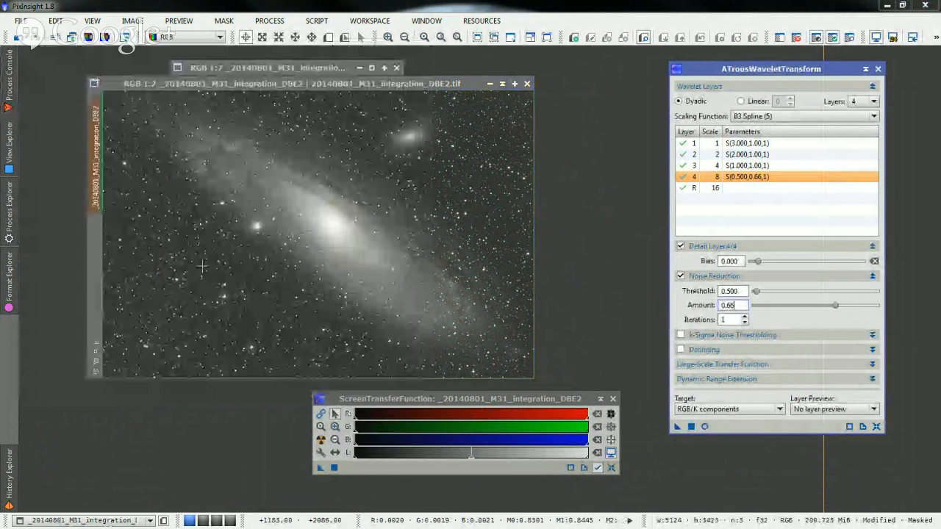
- Compare the background sky beside the galaxy at 1:1 with and without the wavelet noise reduction, leave it applied, and restore the full view
{"action": "left_click_drag", "start_coordinate": [309, 84], "coordinate": [289, 77]}
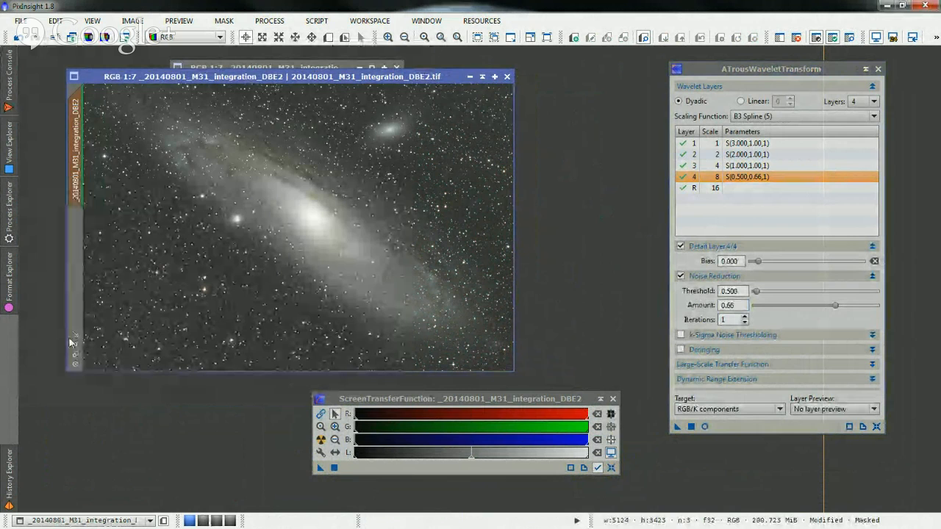
{"action": "left_click", "coordinate": [75, 365]}
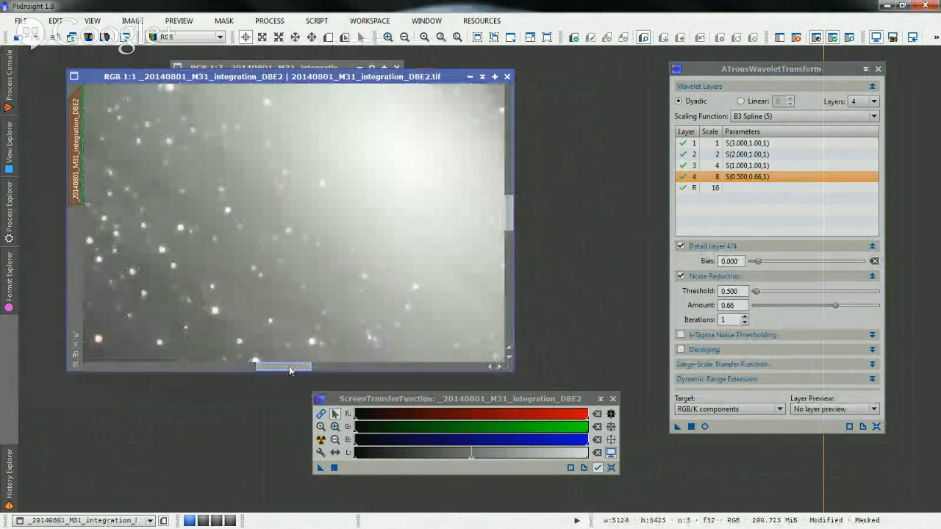
{"action": "left_click_drag", "start_coordinate": [288, 366], "coordinate": [194, 371]}
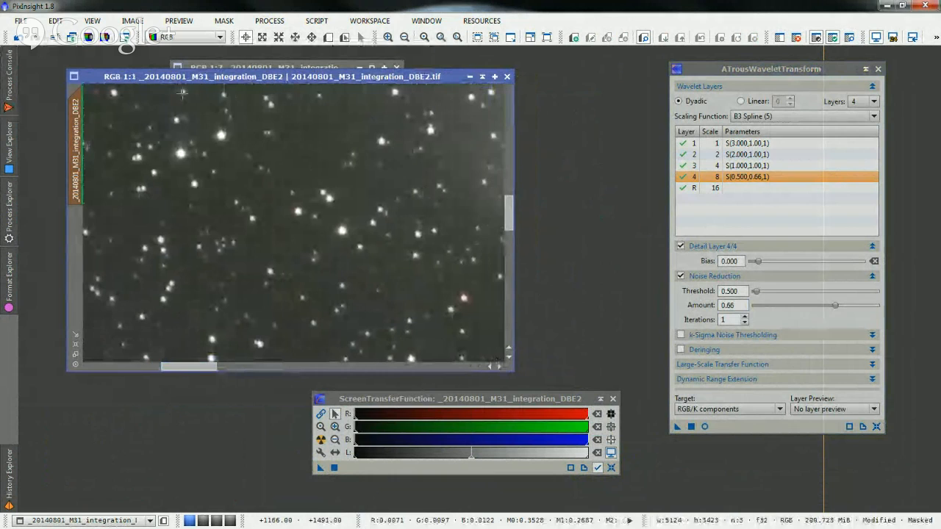
{"action": "left_click", "coordinate": [16, 38]}
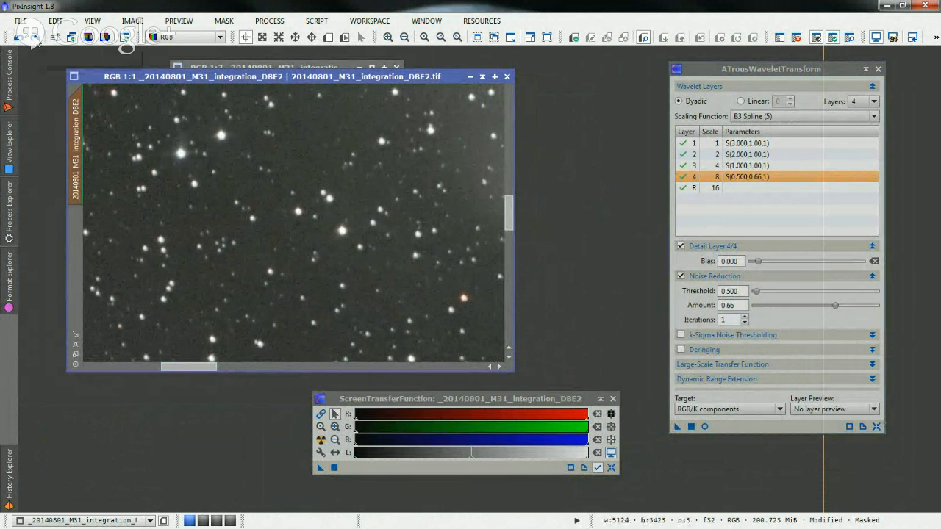
{"action": "left_click", "coordinate": [36, 40]}
{"action": "left_click", "coordinate": [16, 40]}
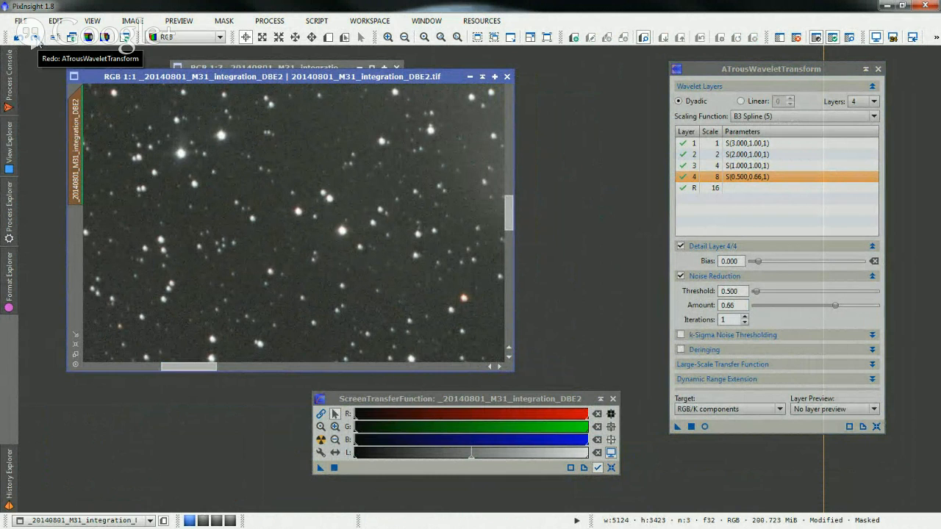
{"action": "left_click", "coordinate": [37, 42]}
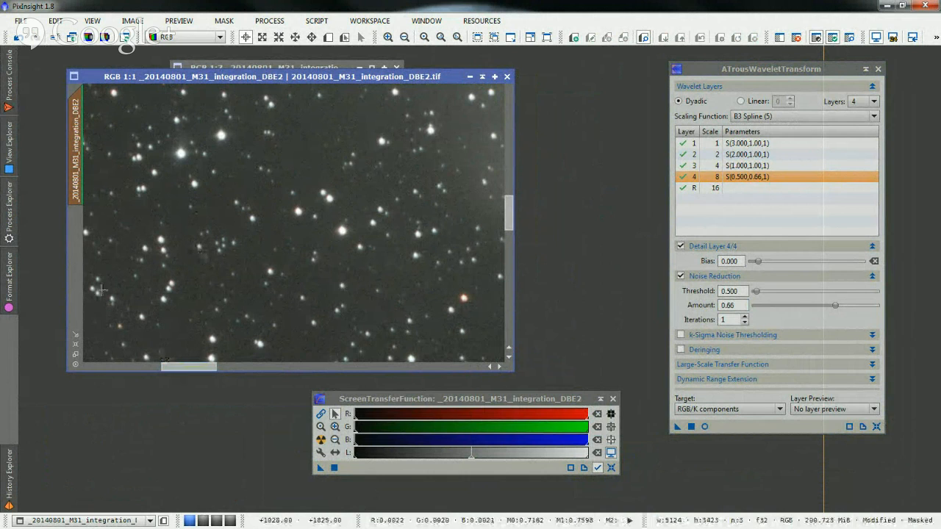
{"action": "left_click", "coordinate": [76, 356]}
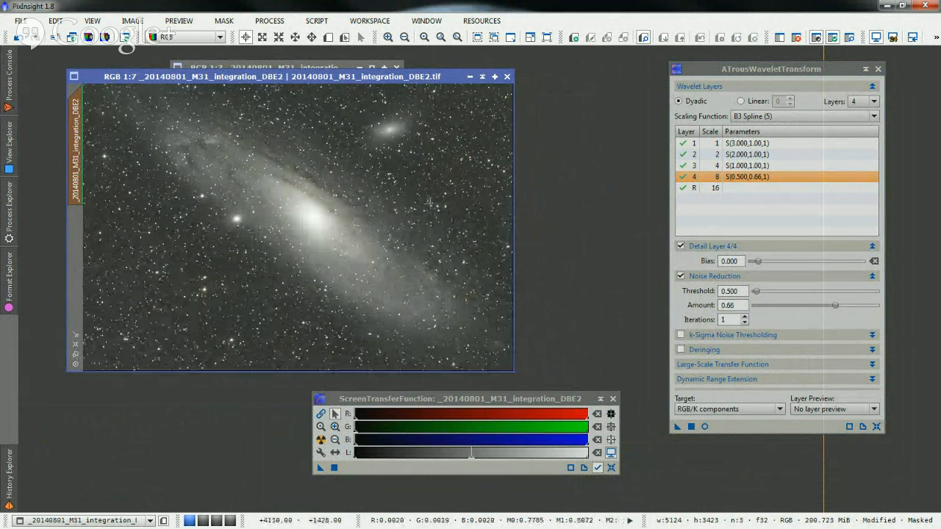
- Close ATrousWaveletTransform and reset the ScreenTransferFunction so the M31 image displays unstretched
{"action": "left_click", "coordinate": [879, 71]}
{"action": "left_click", "coordinate": [878, 70]}
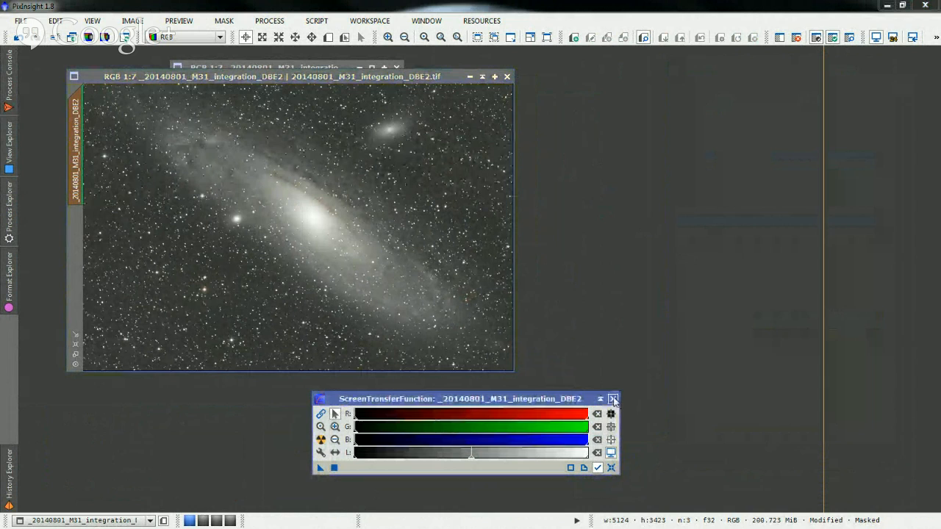
{"action": "left_click", "coordinate": [614, 450]}
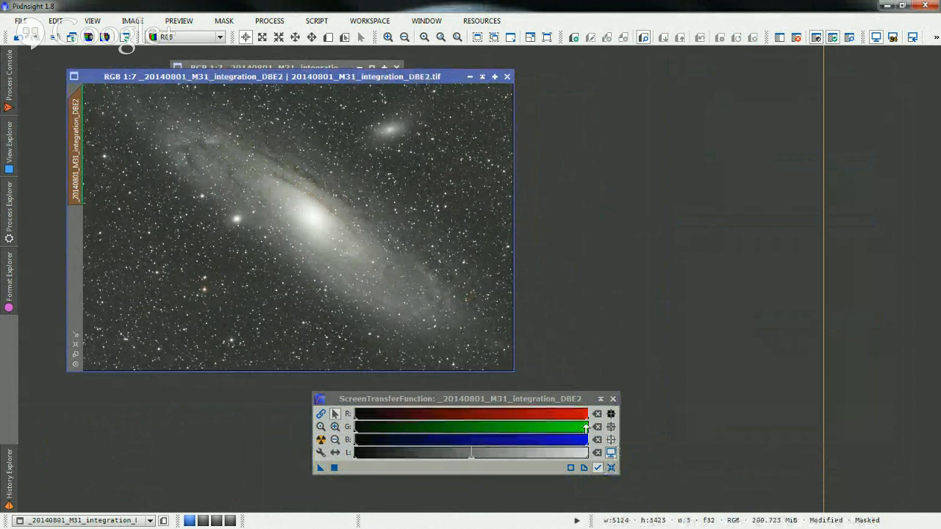
{"action": "left_click", "coordinate": [610, 468]}
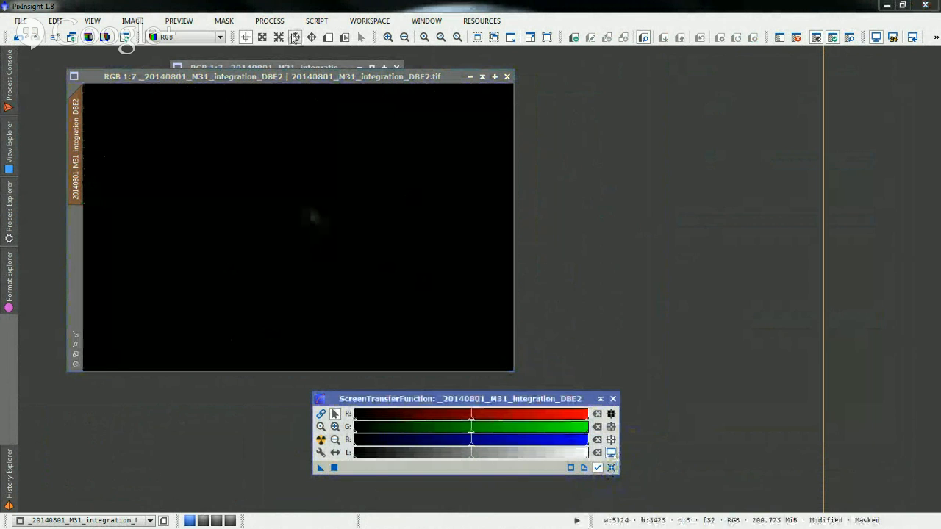
- Close the M31 clone used as the mask, discarding its unsaved data
{"action": "left_click", "coordinate": [396, 68]}
{"action": "left_click", "coordinate": [396, 67]}
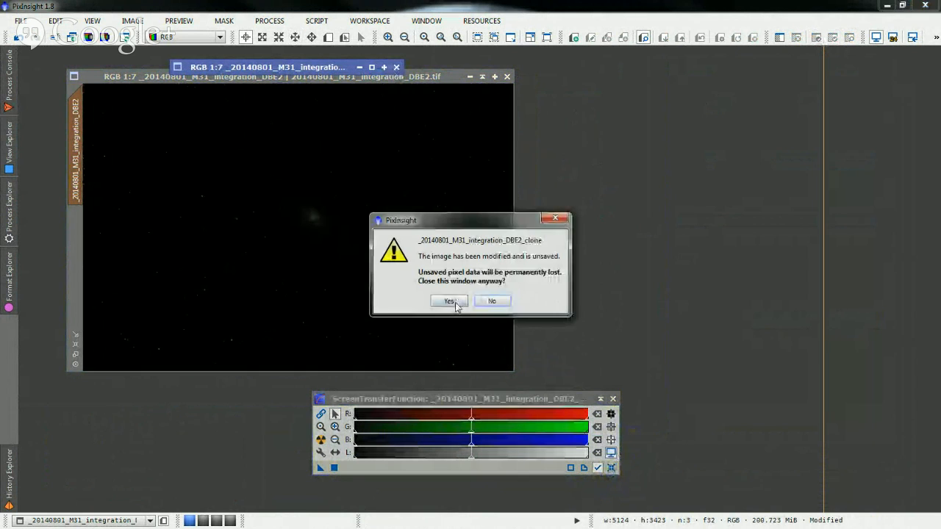
{"action": "left_click", "coordinate": [449, 299]}
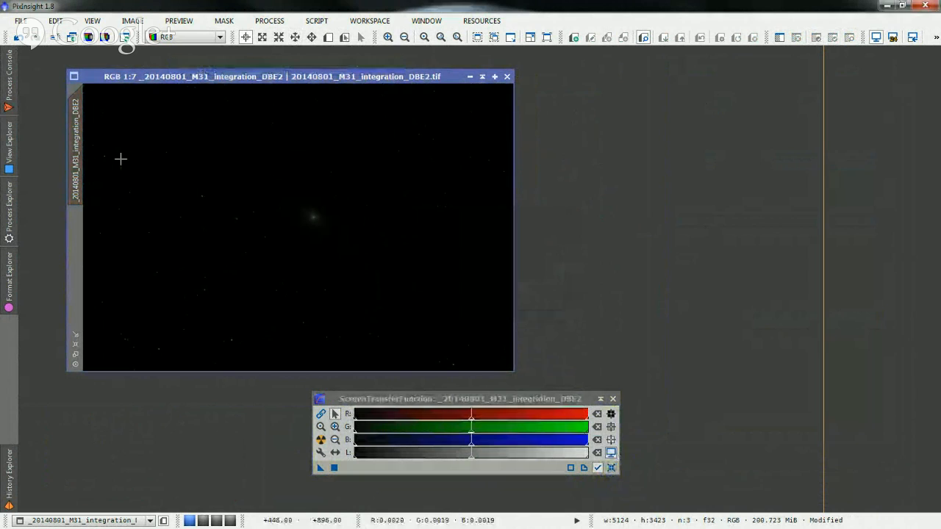
- Open HistogramTransformation and select the _20140801_M31_integration_DBE2 view in it
{"action": "left_click", "coordinate": [11, 121]}
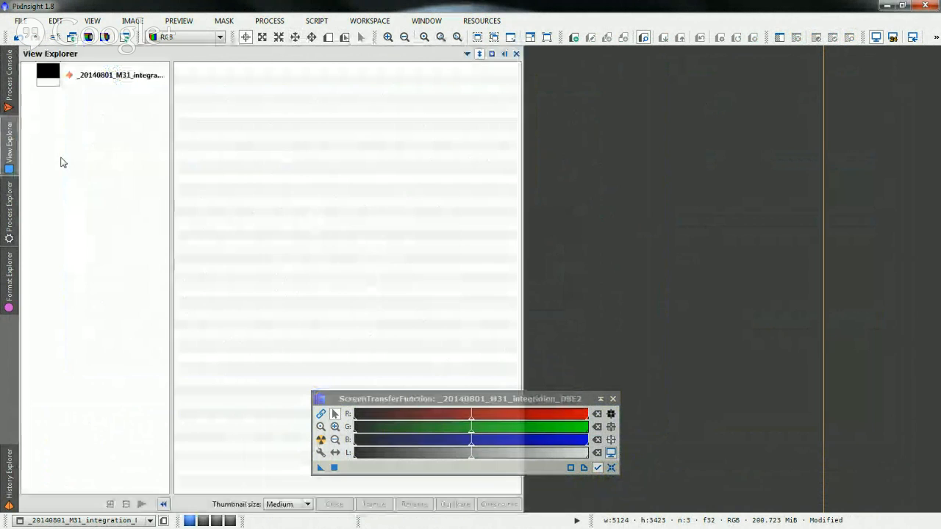
{"action": "left_click", "coordinate": [10, 218]}
{"action": "left_click", "coordinate": [12, 215]}
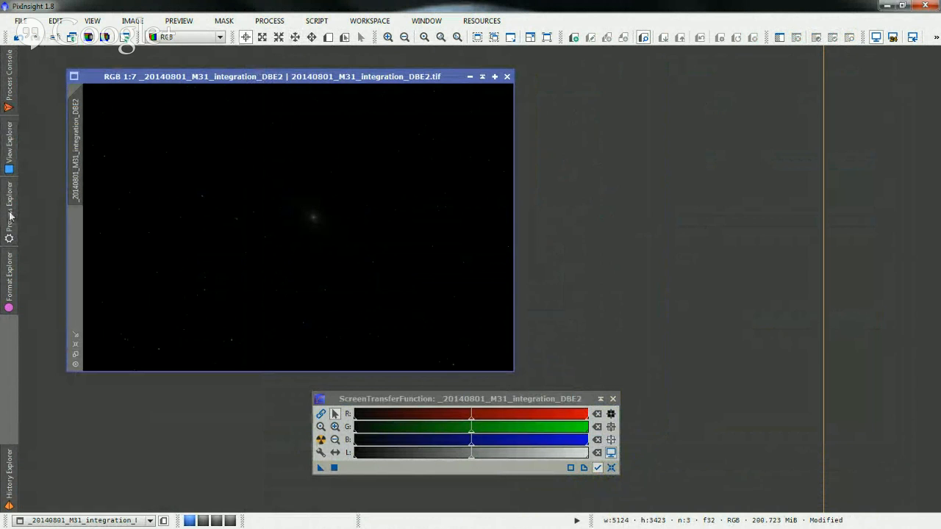
{"action": "left_click", "coordinate": [10, 215]}
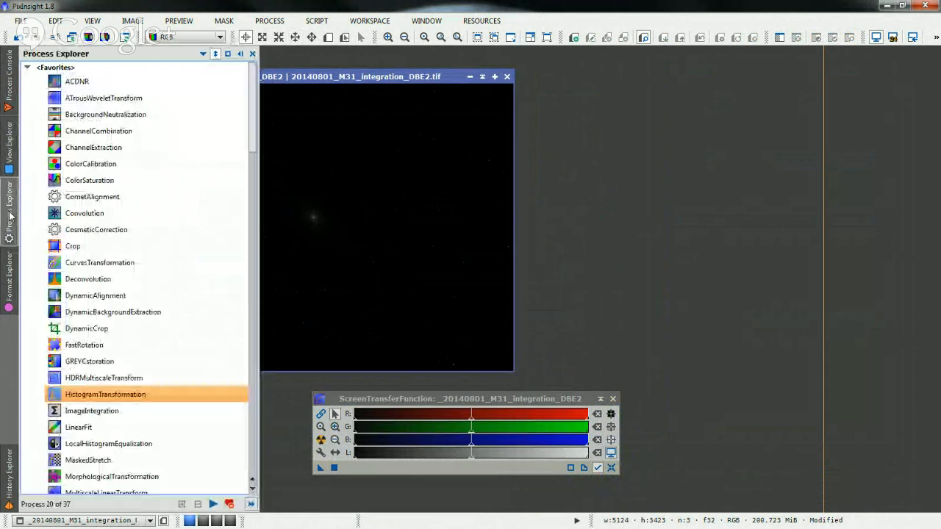
{"action": "double_click", "coordinate": [114, 398]}
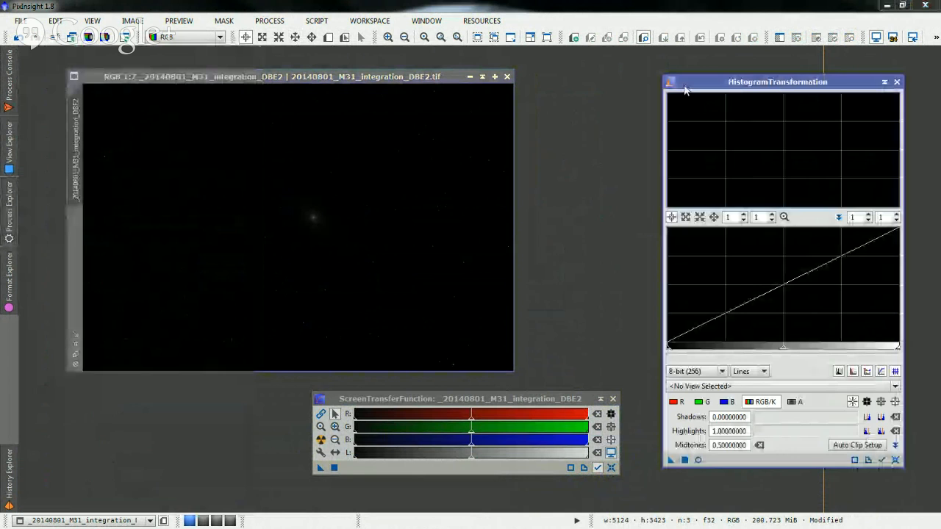
{"action": "left_click", "coordinate": [523, 226]}
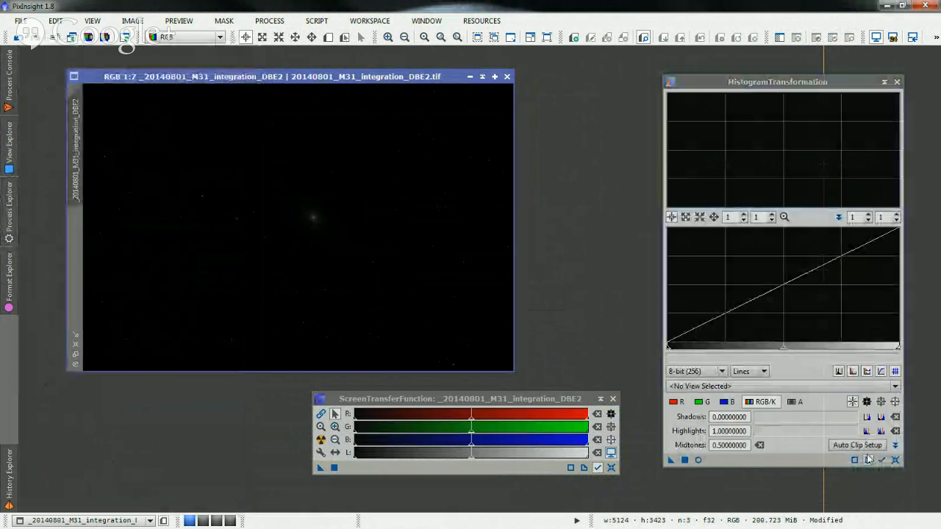
{"action": "left_click", "coordinate": [741, 387]}
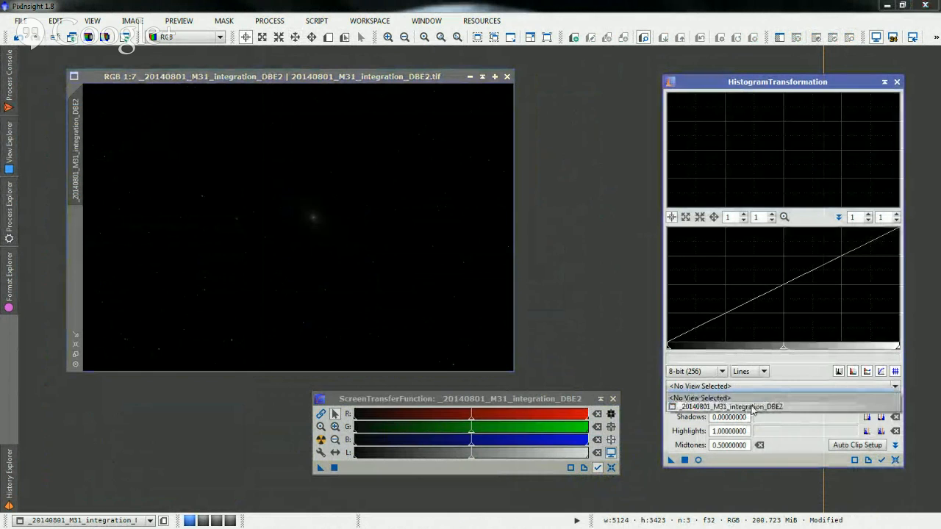
{"action": "left_click", "coordinate": [747, 408]}
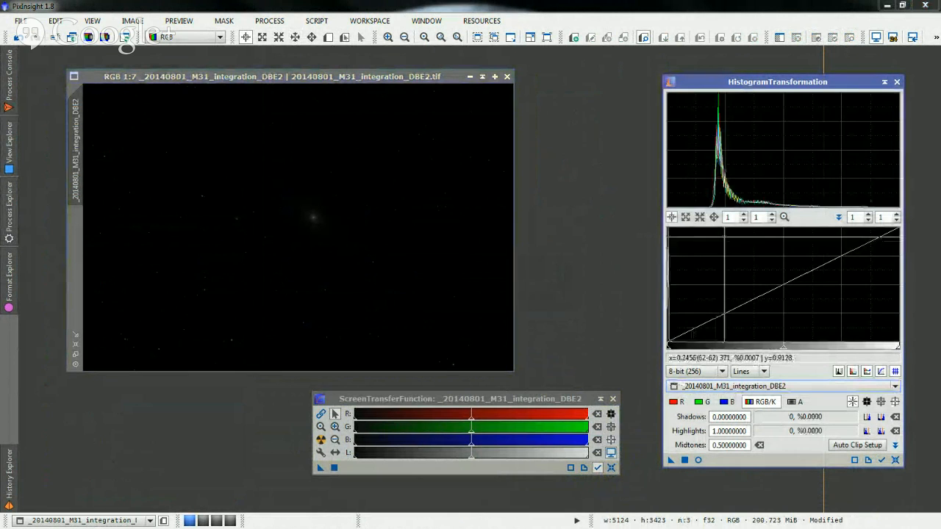
{"action": "left_click", "coordinate": [867, 416]}
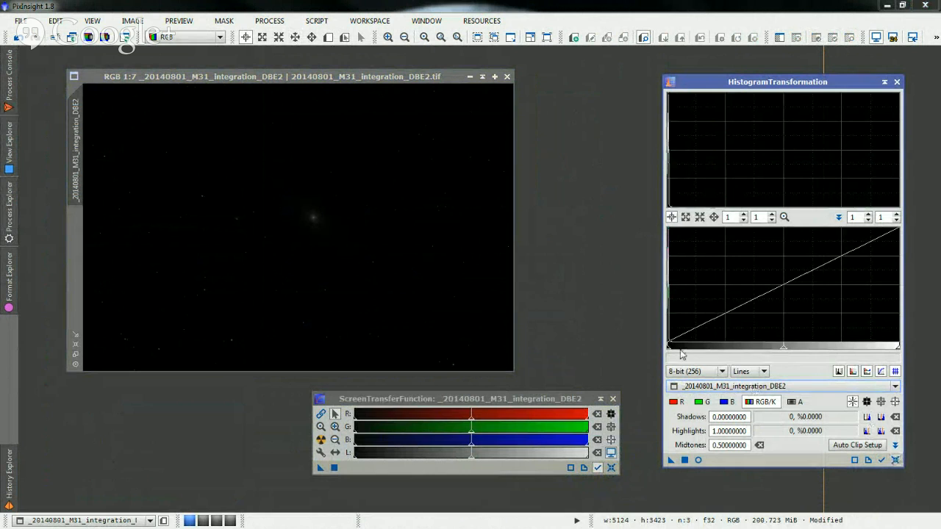
- Lower the histogram midtones to 0.03544304 and apply the stretch to the M31 image
{"action": "left_click_drag", "start_coordinate": [668, 351], "coordinate": [666, 351]}
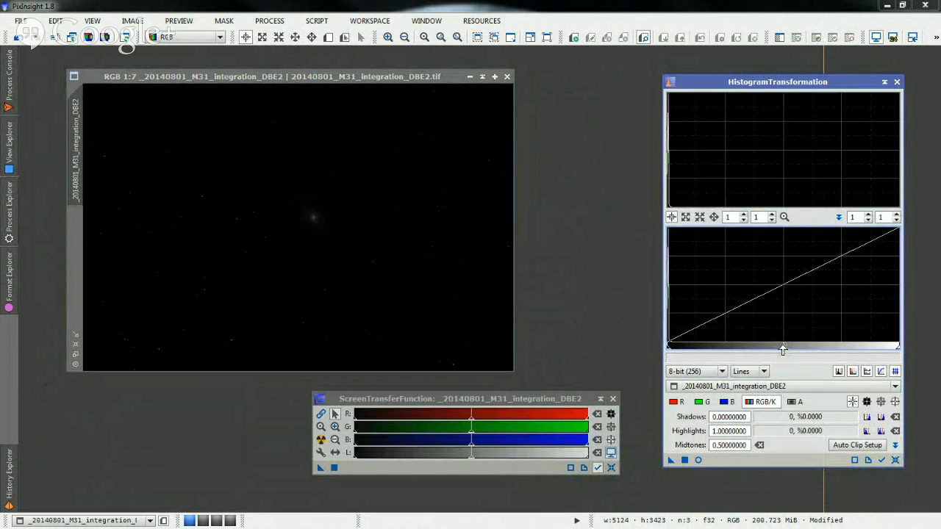
{"action": "left_click_drag", "start_coordinate": [782, 350], "coordinate": [676, 350]}
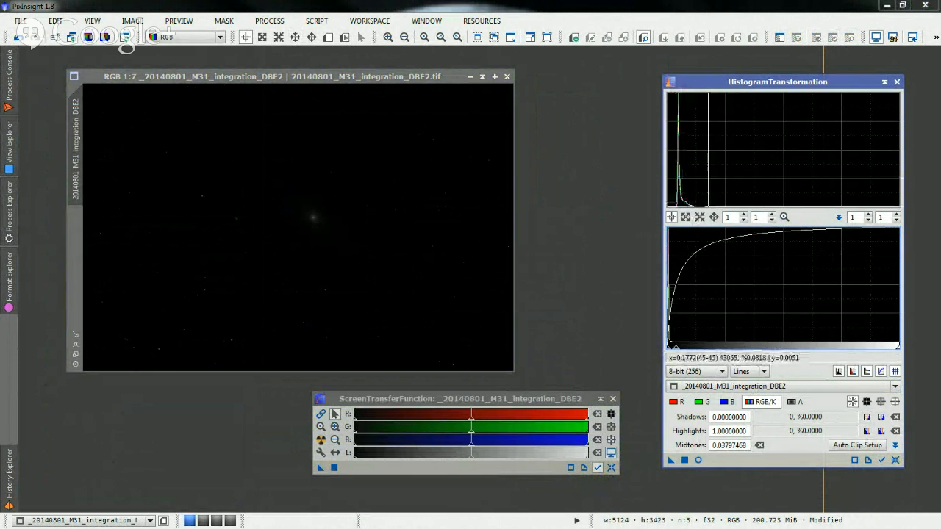
{"action": "left_click_drag", "start_coordinate": [676, 349], "coordinate": [675, 350]}
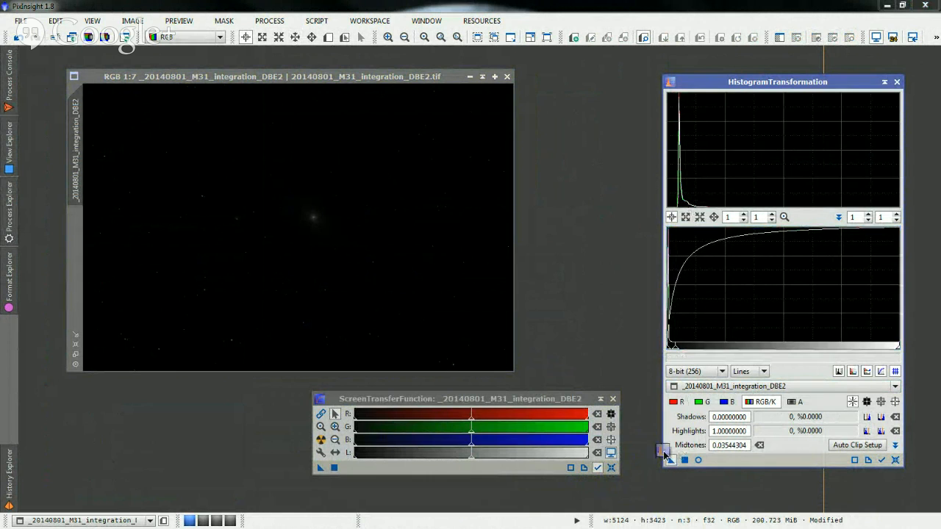
{"action": "left_click_drag", "start_coordinate": [670, 460], "coordinate": [279, 211]}
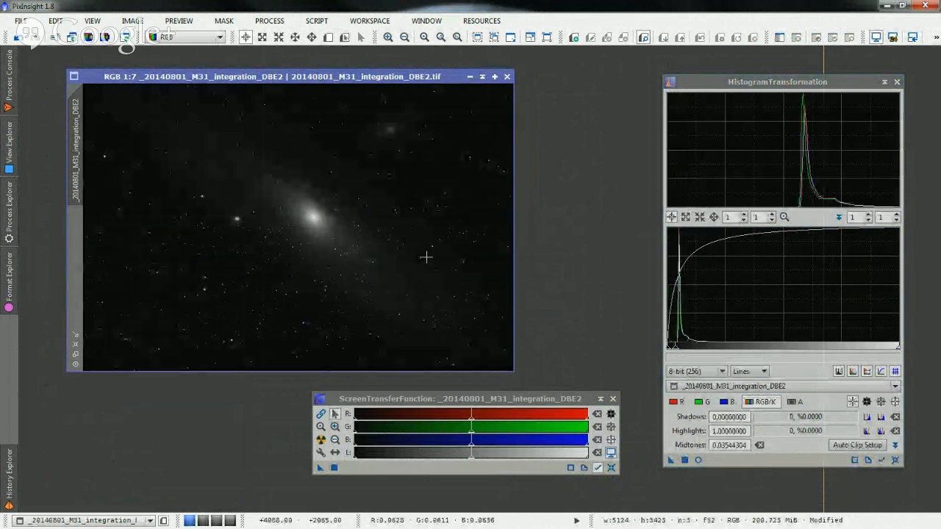
- Reset HistogramTransformation and set its midtones to 0.15189873 for a second stretch
{"action": "left_click", "coordinate": [752, 86]}
{"action": "left_click", "coordinate": [895, 460]}
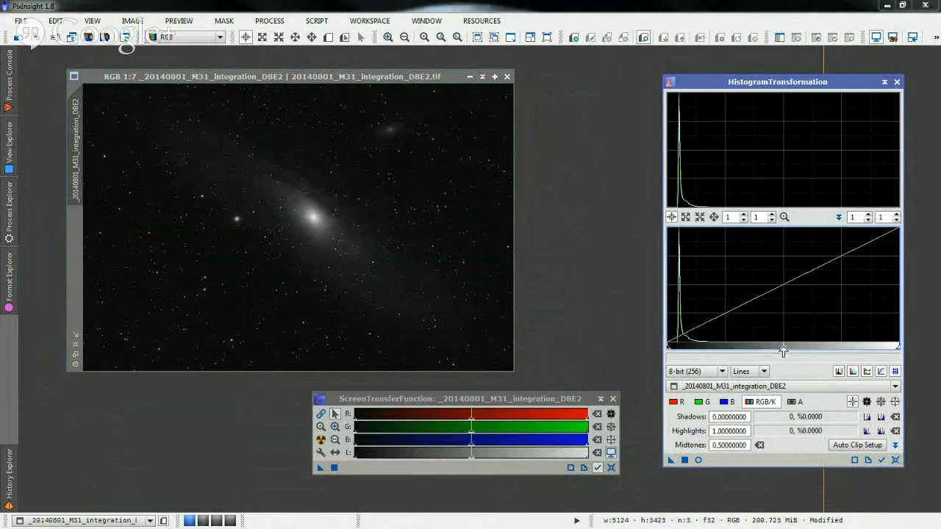
{"action": "left_click_drag", "start_coordinate": [783, 351], "coordinate": [740, 349]}
{"action": "left_click_drag", "start_coordinate": [736, 350], "coordinate": [703, 351]}
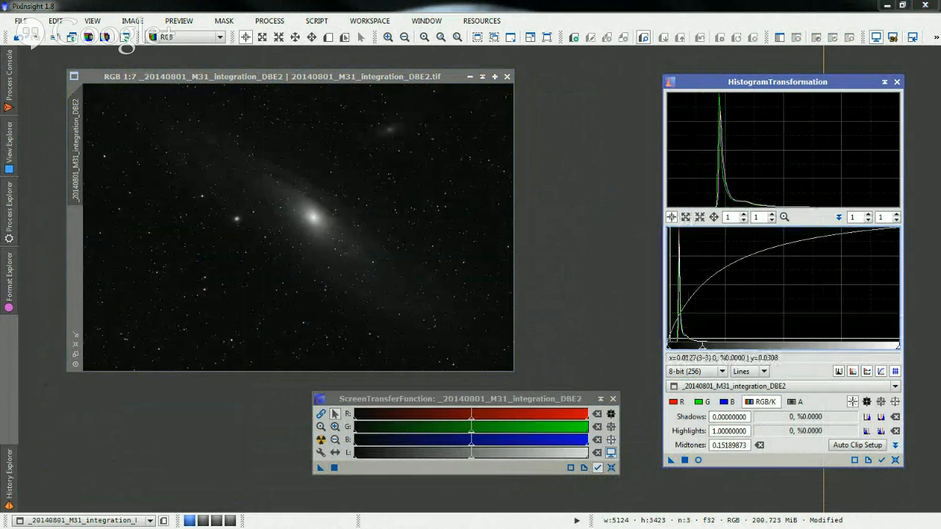
- Set the histogram shadows to 0.03544304 at the foot of the peak, trying a heavier clip of 0.07341772 in between
{"action": "left_click_drag", "start_coordinate": [668, 351], "coordinate": [675, 353]}
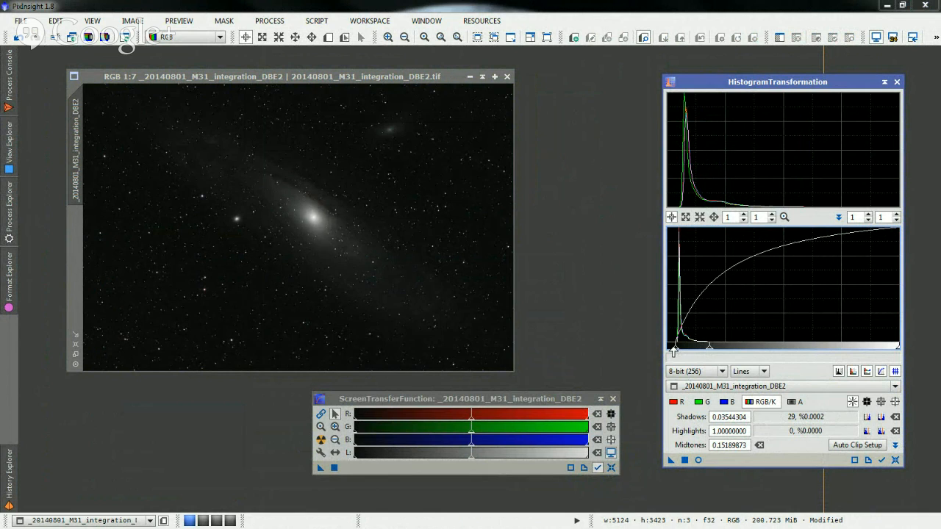
{"action": "left_click_drag", "start_coordinate": [673, 351], "coordinate": [683, 352]}
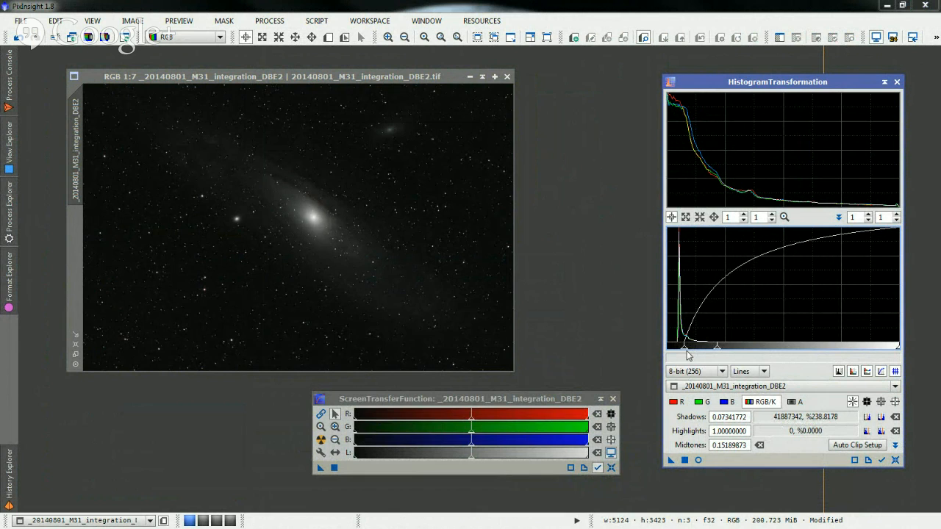
{"action": "left_click_drag", "start_coordinate": [684, 351], "coordinate": [675, 350]}
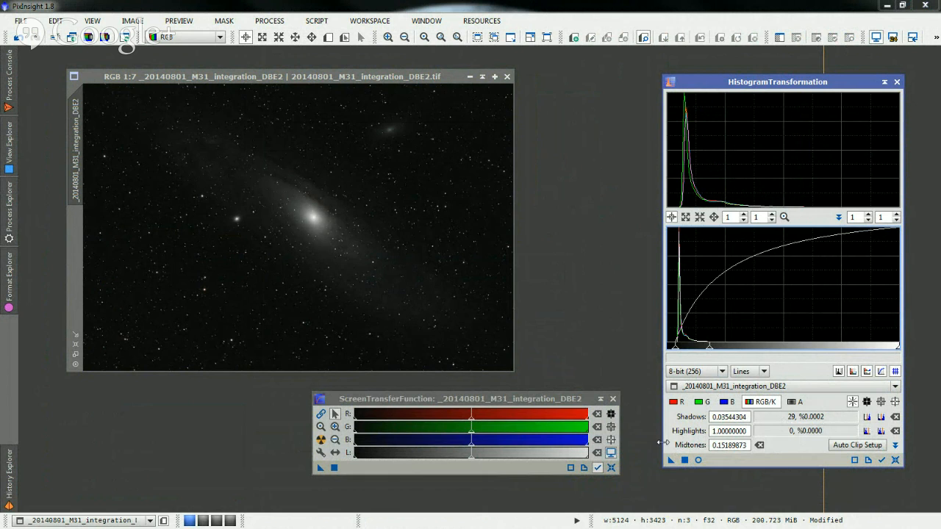
- Apply the second histogram stretch to the M31 image and reset HistogramTransformation
{"action": "left_click_drag", "start_coordinate": [670, 460], "coordinate": [352, 230]}
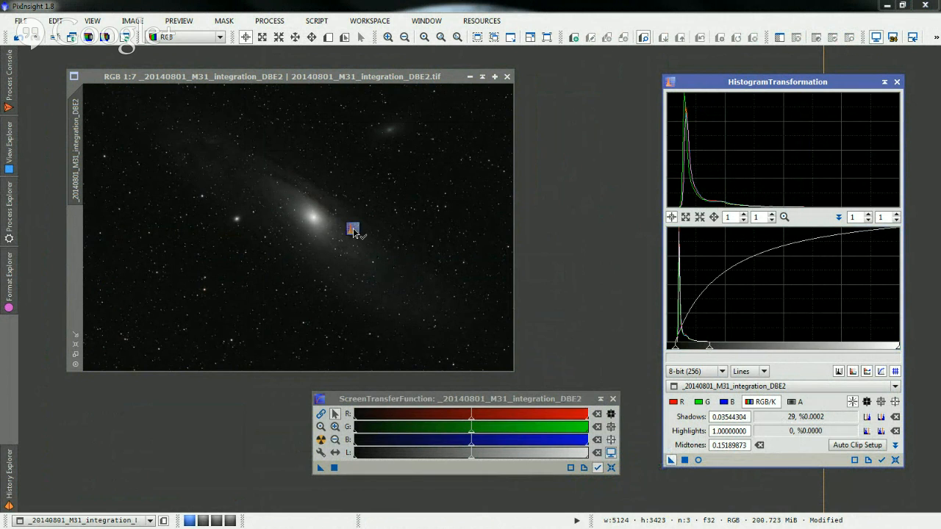
{"action": "left_click_drag", "start_coordinate": [353, 231], "coordinate": [352, 228]}
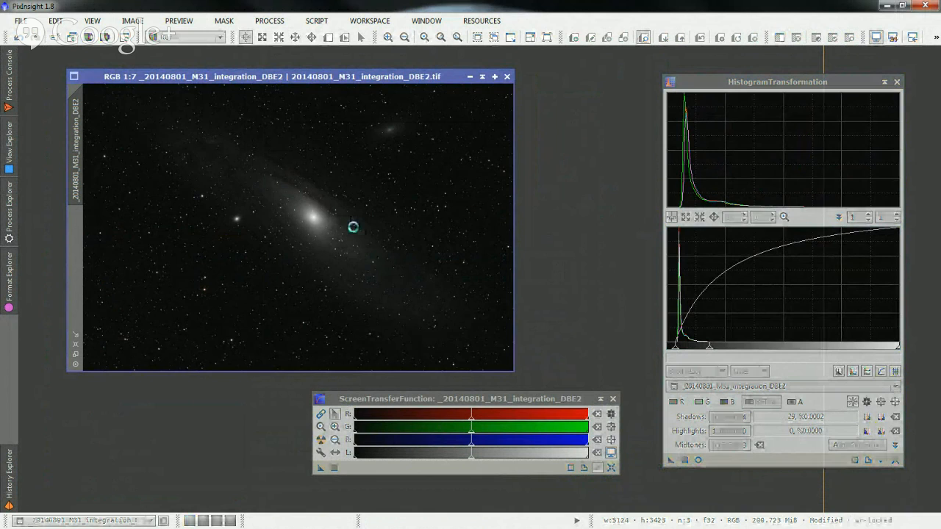
{"action": "left_click", "coordinate": [894, 461]}
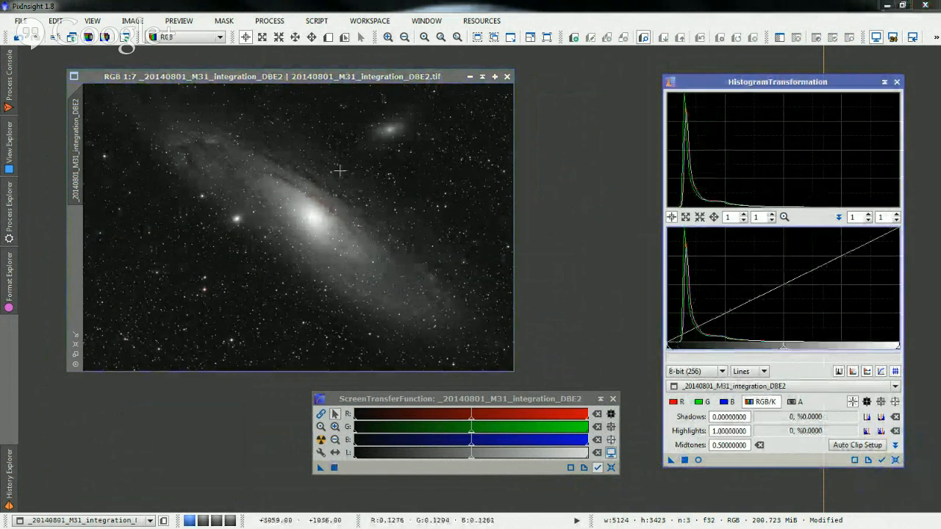
{"action": "left_click_drag", "start_coordinate": [310, 81], "coordinate": [318, 74]}
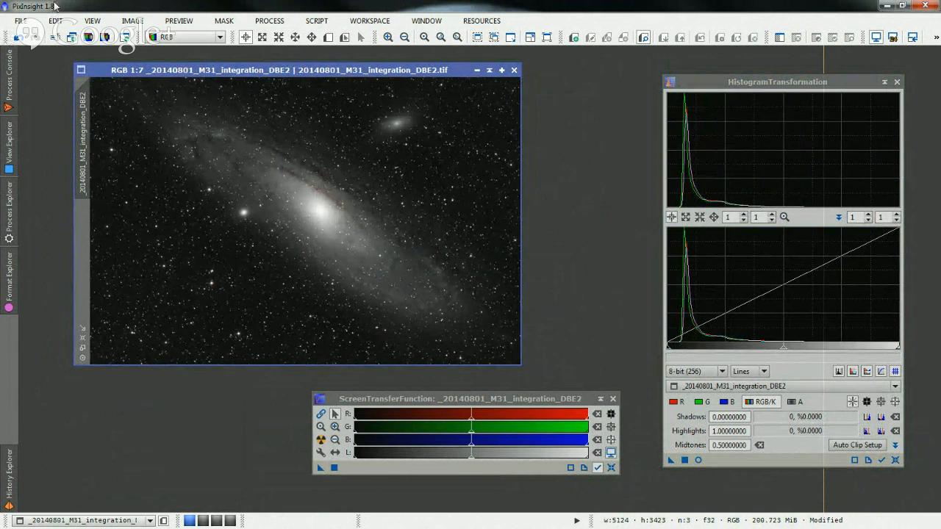
{"action": "left_click_drag", "start_coordinate": [157, 71], "coordinate": [155, 67]}
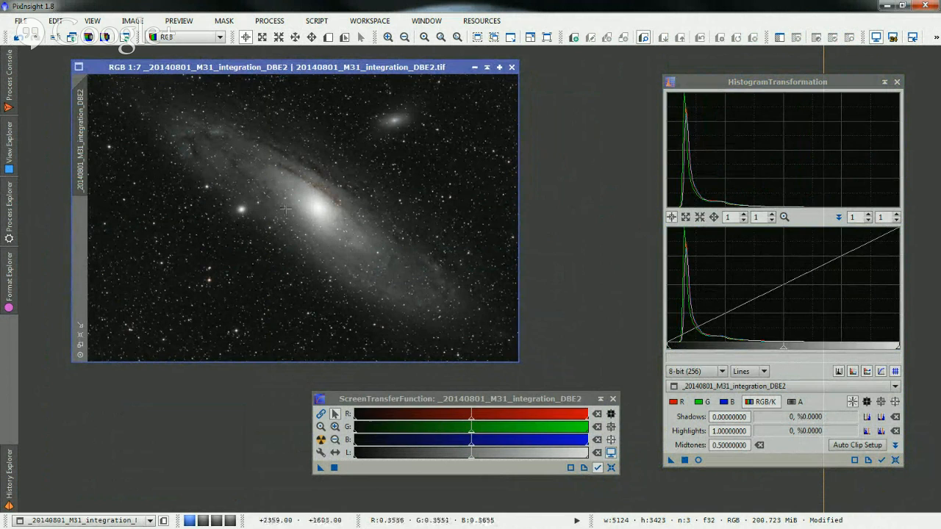
{"action": "left_click_drag", "start_coordinate": [407, 402], "coordinate": [348, 410]}
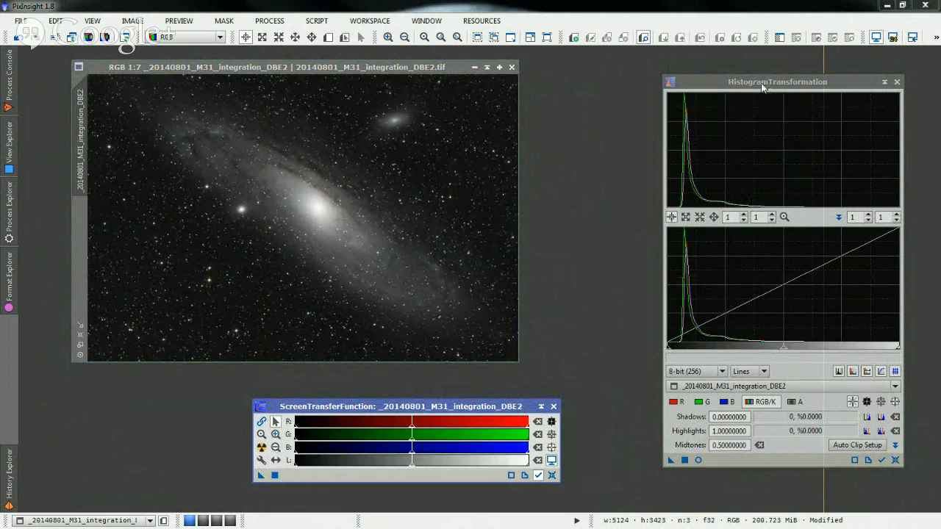
{"action": "left_click", "coordinate": [413, 146]}
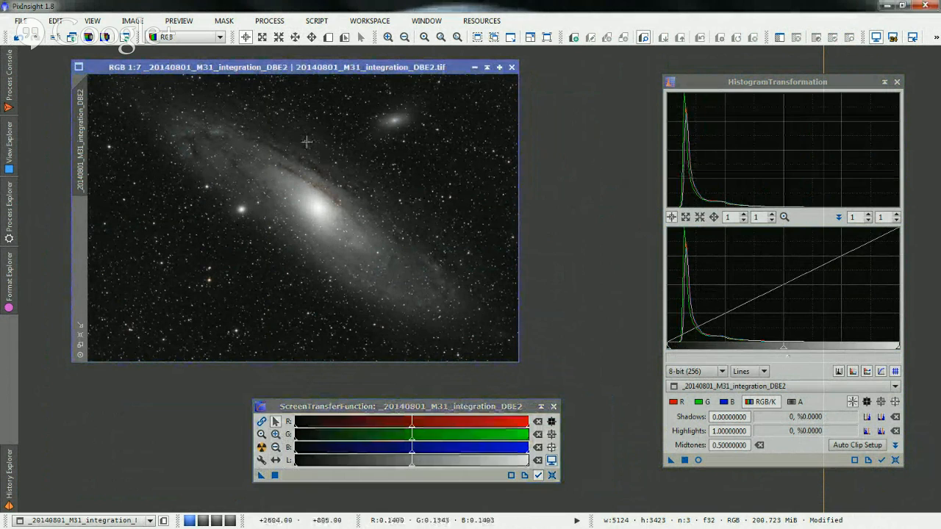
- Undo the histogram stretches on the M31 image and give it an automatic ScreenTransferFunction stretch
{"action": "left_click", "coordinate": [18, 38]}
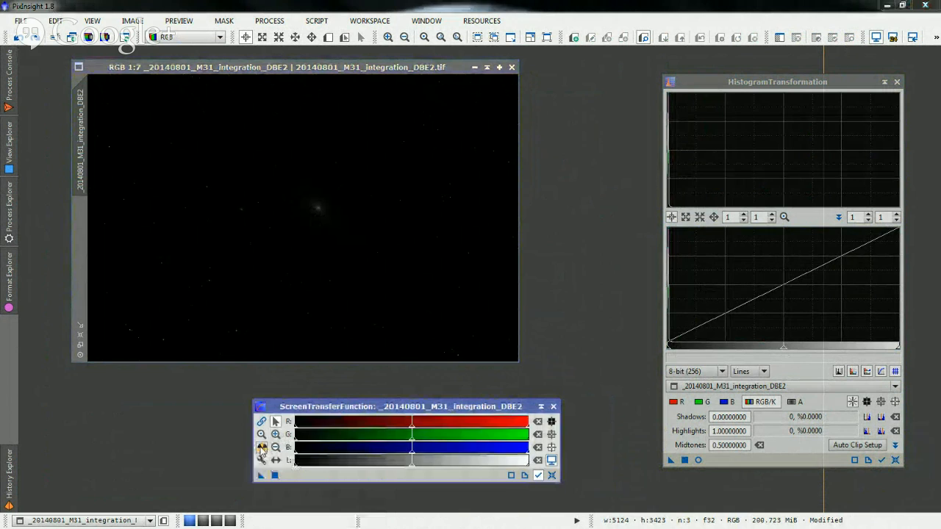
{"action": "left_click", "coordinate": [262, 447]}
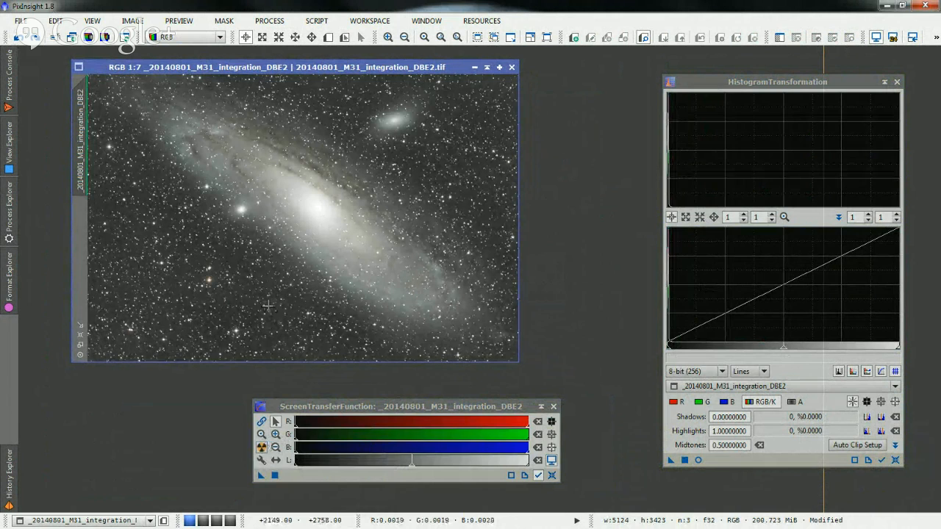
{"action": "left_click", "coordinate": [726, 461]}
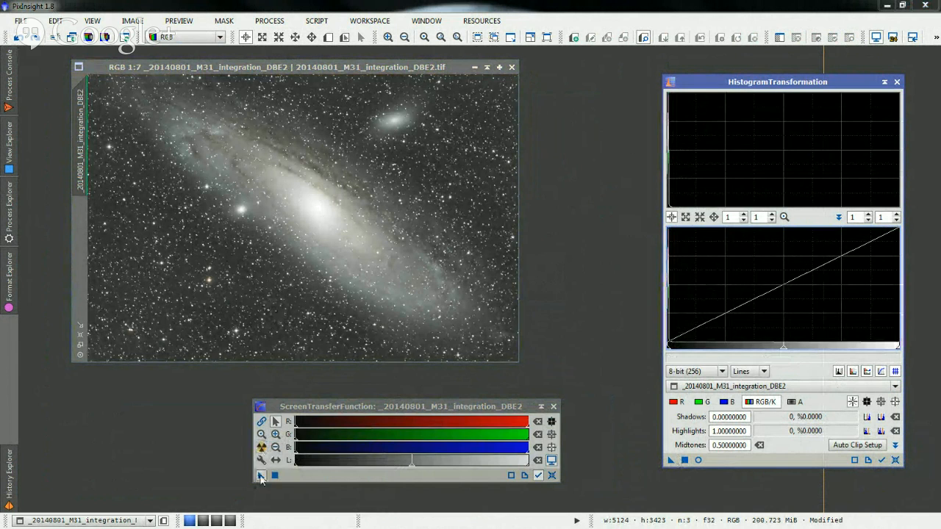
- Transfer the automatic screen stretch to HistogramTransformation, reset ScreenTransferFunction, and apply the transferred stretch permanently to the M31 image
{"action": "left_click_drag", "start_coordinate": [316, 409], "coordinate": [300, 393]}
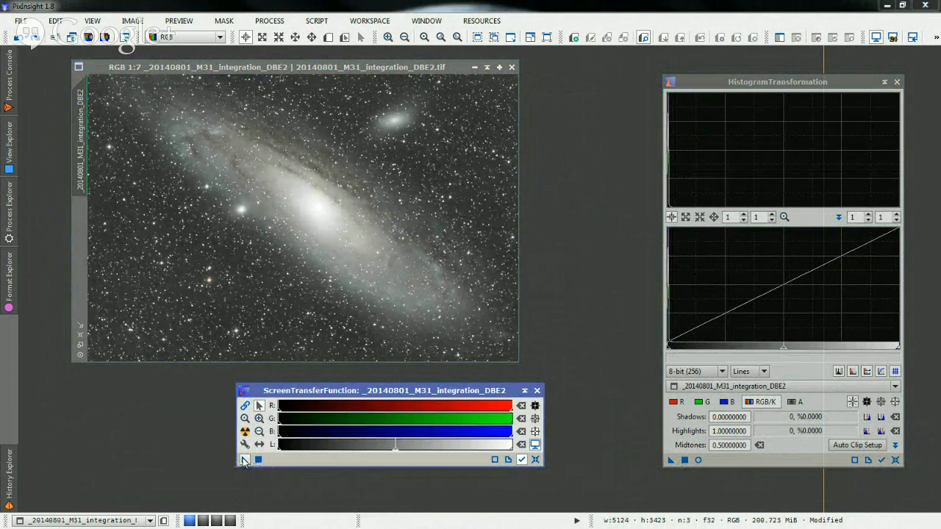
{"action": "left_click_drag", "start_coordinate": [244, 460], "coordinate": [805, 459]}
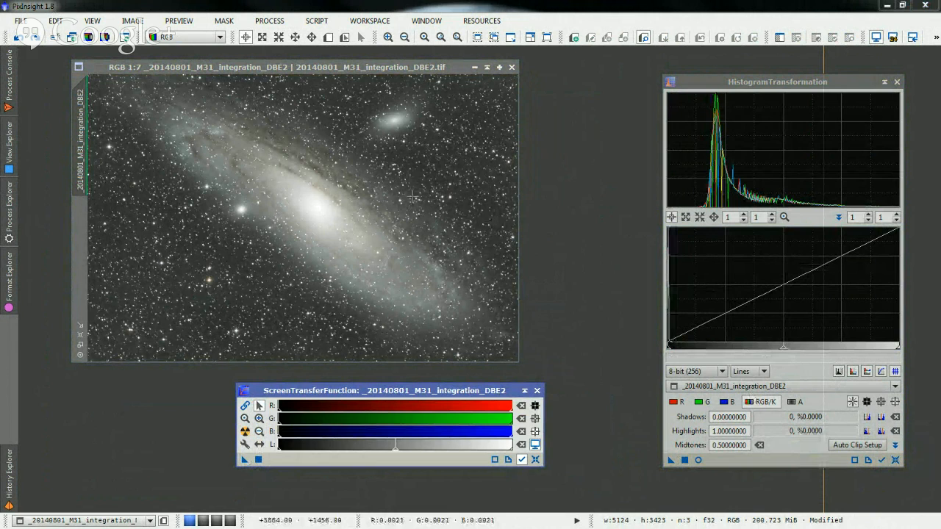
{"action": "left_click", "coordinate": [493, 258]}
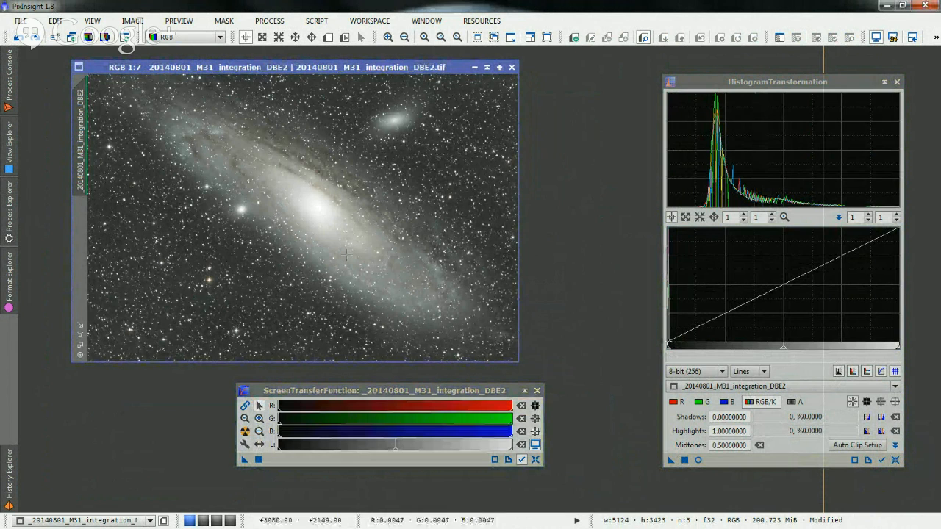
{"action": "left_click", "coordinate": [535, 460]}
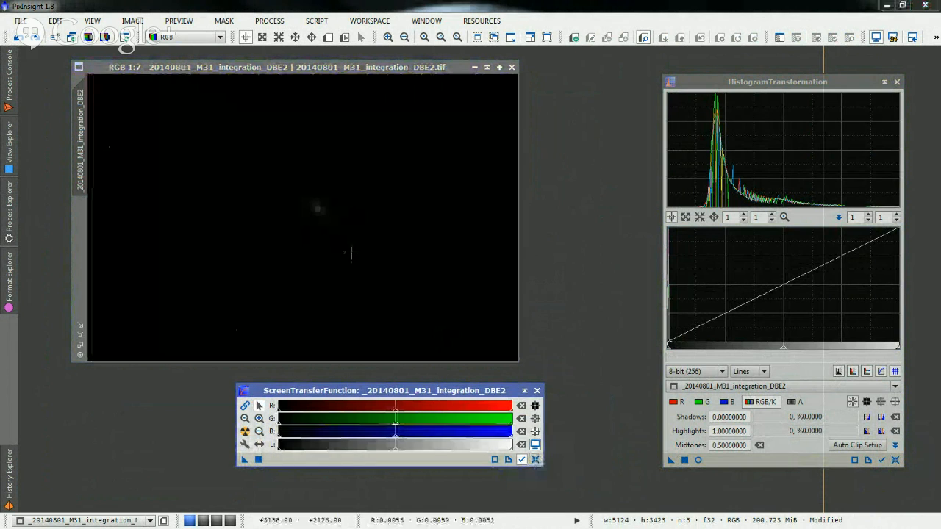
{"action": "left_click", "coordinate": [669, 461]}
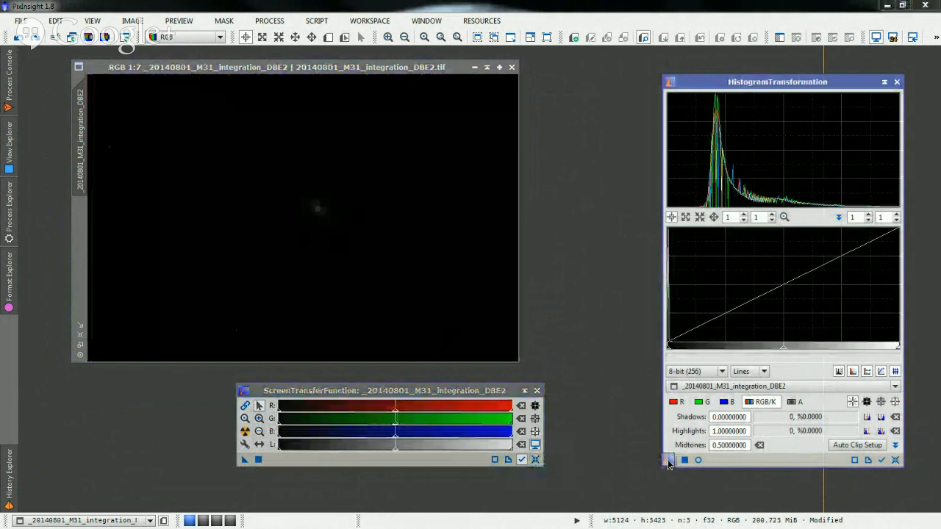
{"action": "left_click_drag", "start_coordinate": [668, 460], "coordinate": [279, 180]}
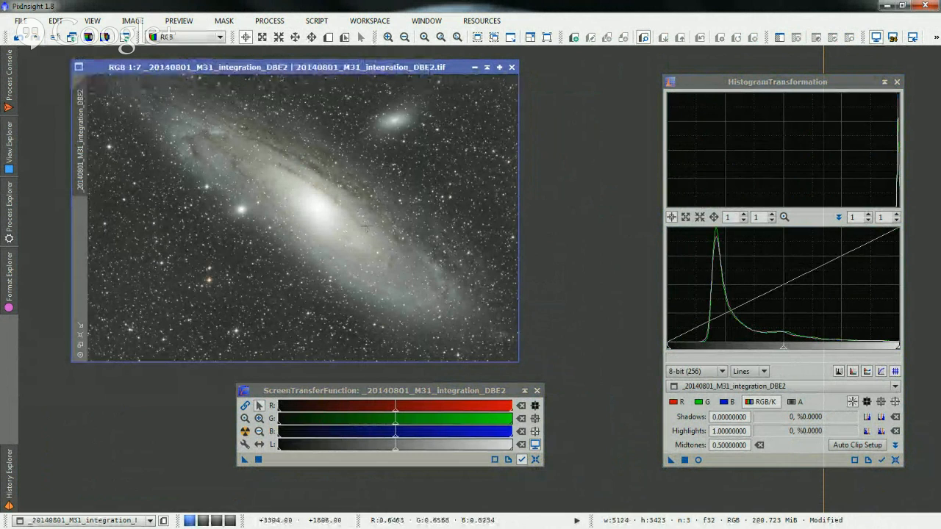
- Close the _20140801_M31_integration_DBE2 image without saving its changes
{"action": "left_click", "coordinate": [329, 396]}
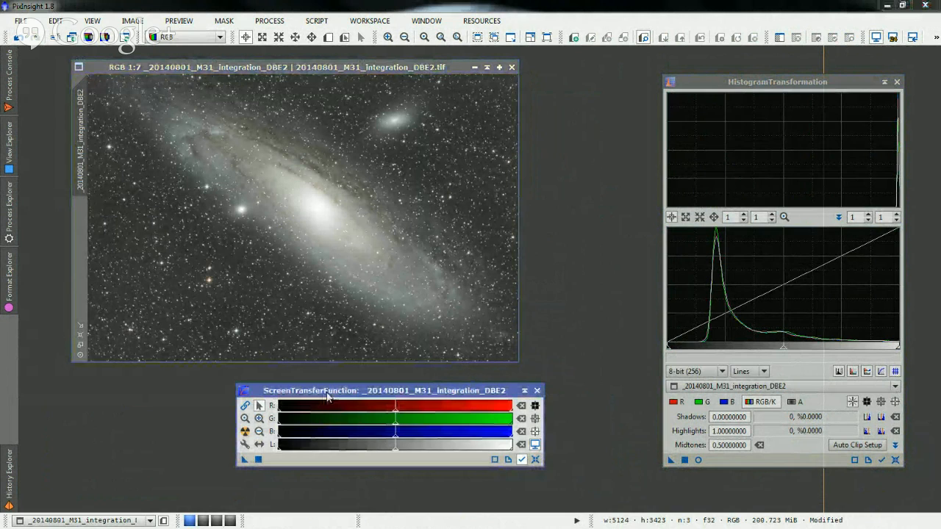
{"action": "left_click", "coordinate": [512, 67]}
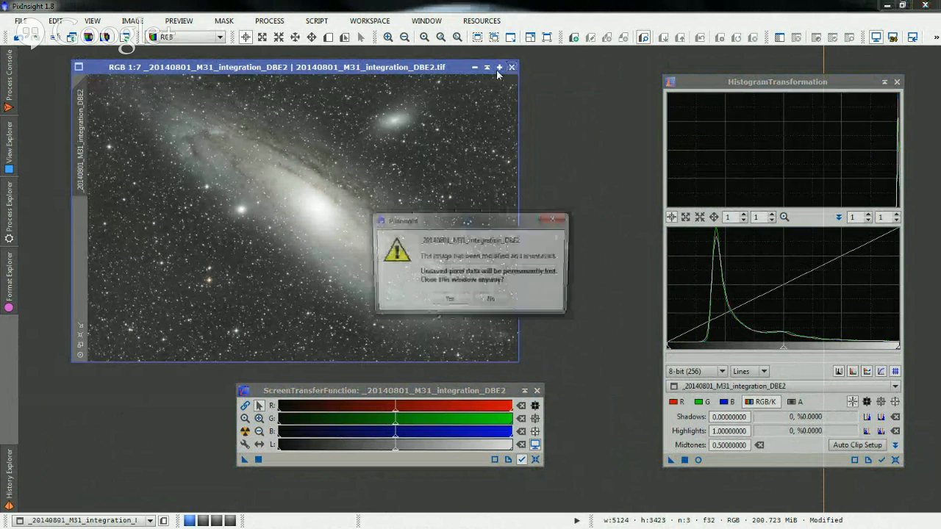
{"action": "left_click", "coordinate": [451, 301]}
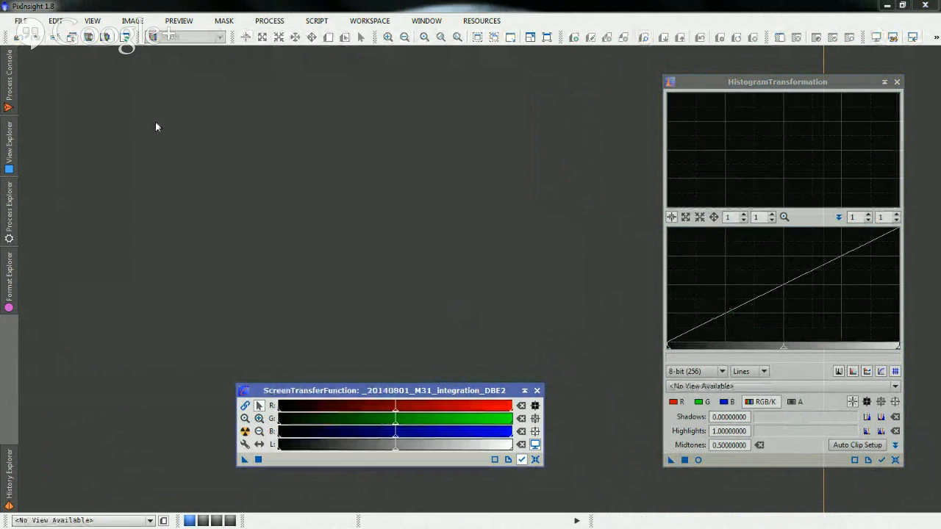
- Open the image file 20140801_M31_integration_DBE2_CC_ATrWT_HT from the Stacked folder
{"action": "double_click", "coordinate": [155, 127]}
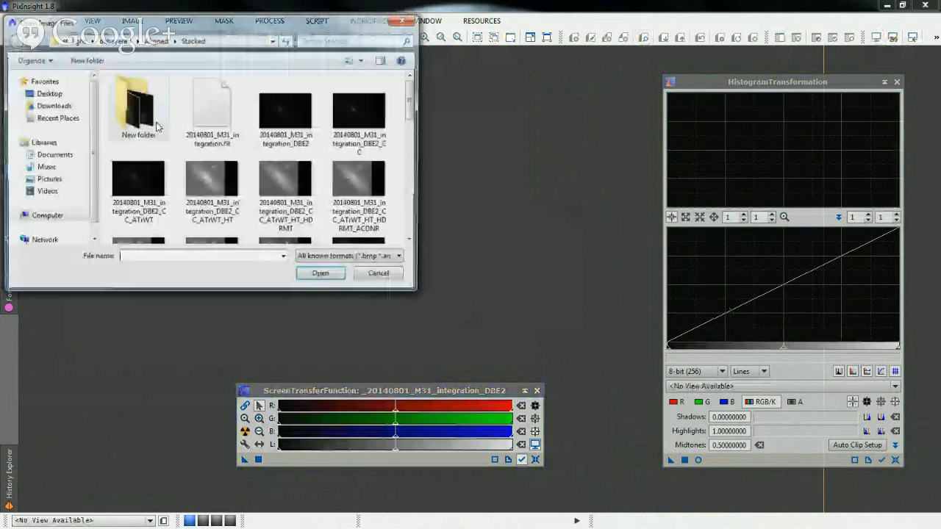
{"action": "left_click_drag", "start_coordinate": [411, 102], "coordinate": [412, 106]}
{"action": "left_click", "coordinate": [216, 179]}
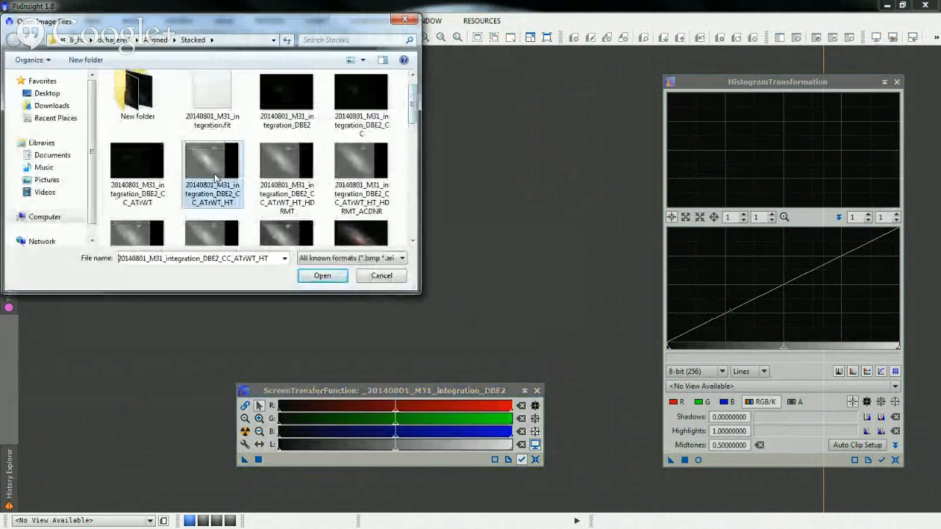
{"action": "double_click", "coordinate": [214, 177]}
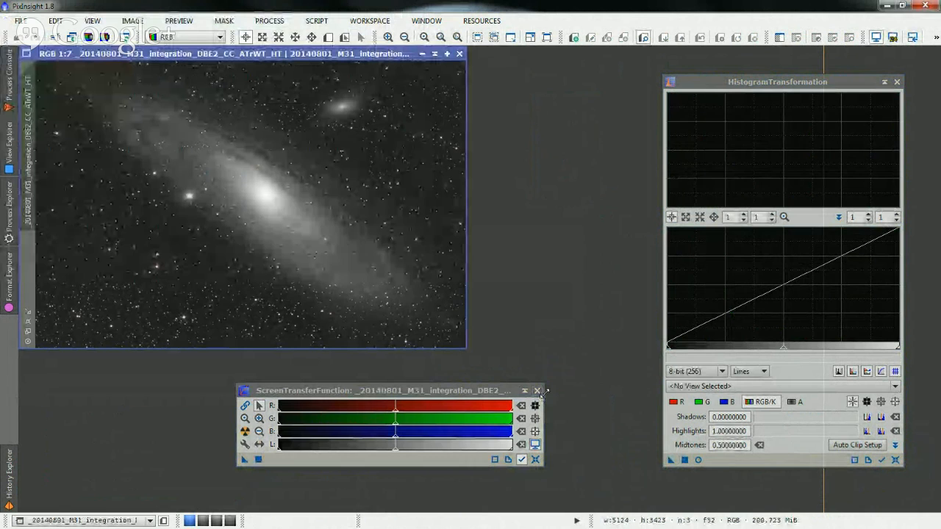
- Close the ScreenTransferFunction and HistogramTransformation windows and open HDRMultiscaleTransform in the free space beside the image
{"action": "left_click", "coordinate": [537, 390]}
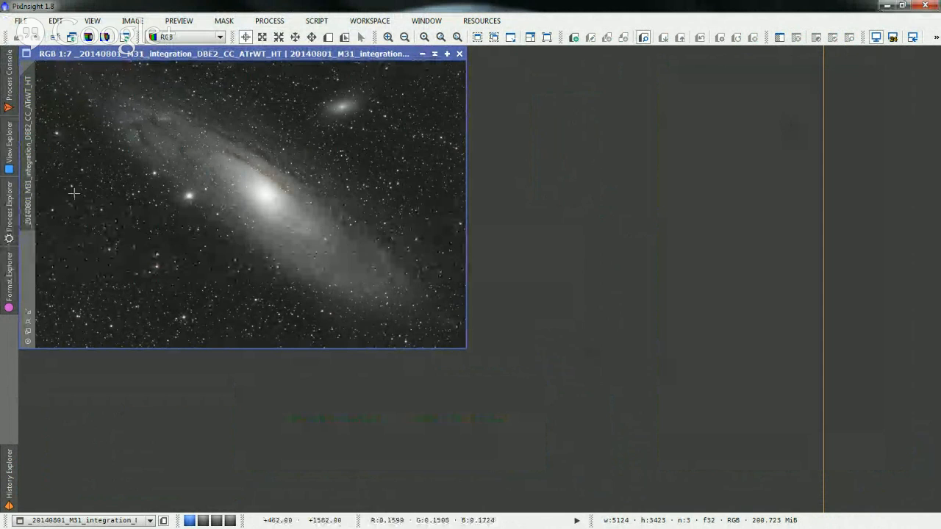
{"action": "left_click", "coordinate": [9, 209]}
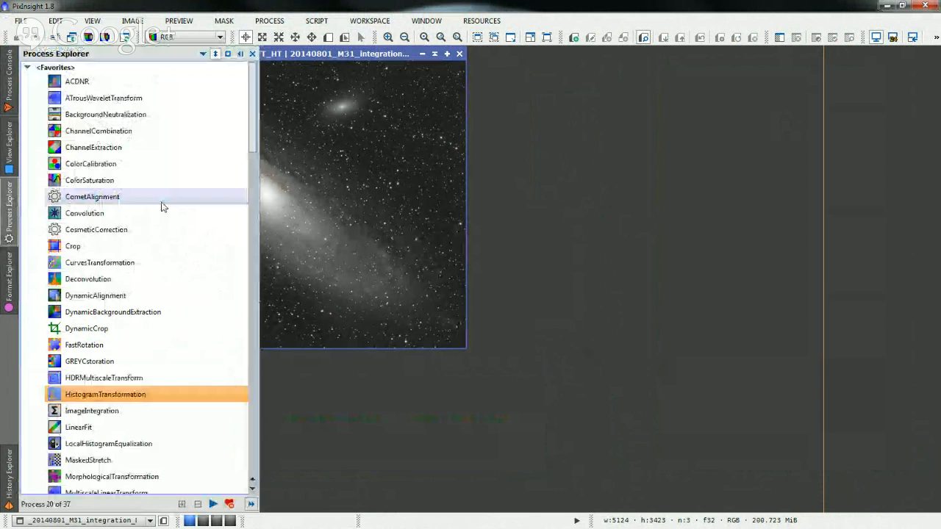
{"action": "scroll", "coordinate": [162, 208], "scroll_direction": "down", "scroll_amount": 3}
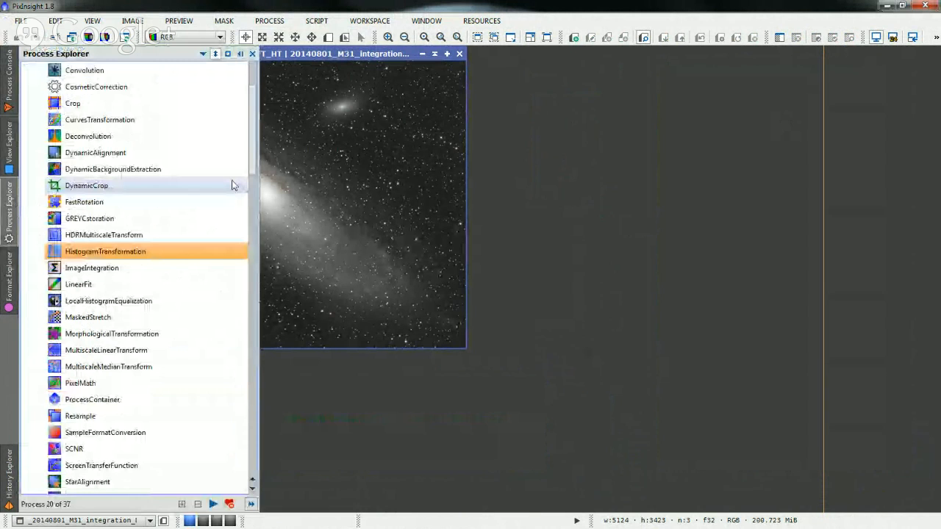
{"action": "left_click", "coordinate": [108, 237]}
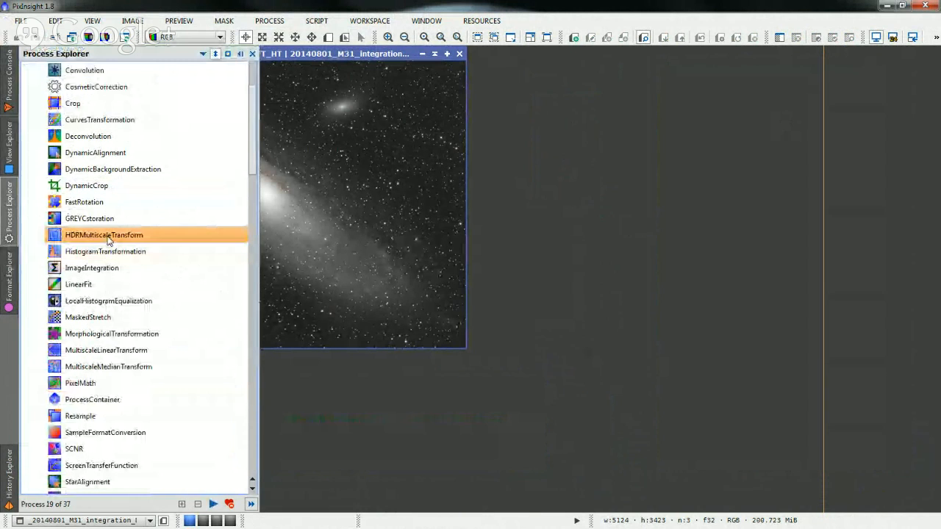
{"action": "double_click", "coordinate": [108, 236]}
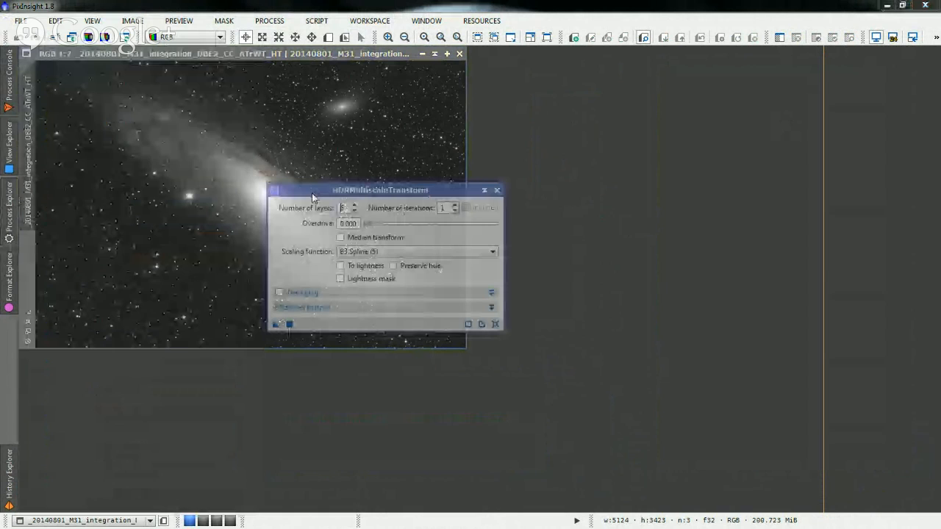
{"action": "left_click_drag", "start_coordinate": [312, 197], "coordinate": [666, 126]}
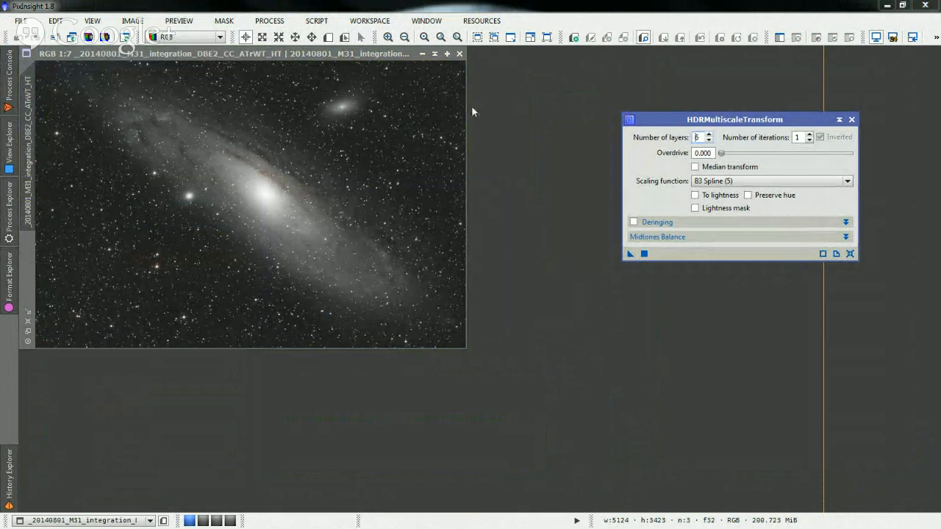
- Enable the To lightness and Lightness mask options in HDRMultiscaleTransform
{"action": "left_click", "coordinate": [695, 152]}
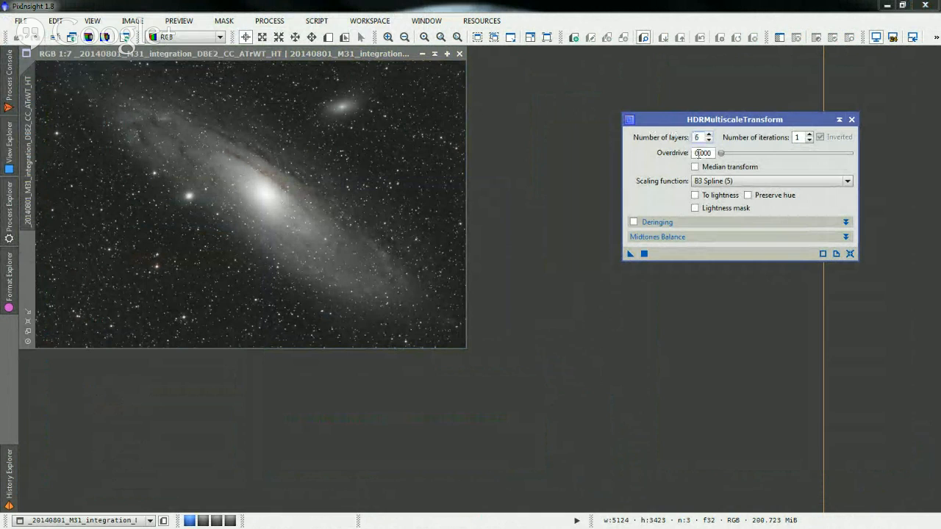
{"action": "left_click", "coordinate": [694, 195]}
{"action": "left_click", "coordinate": [695, 207]}
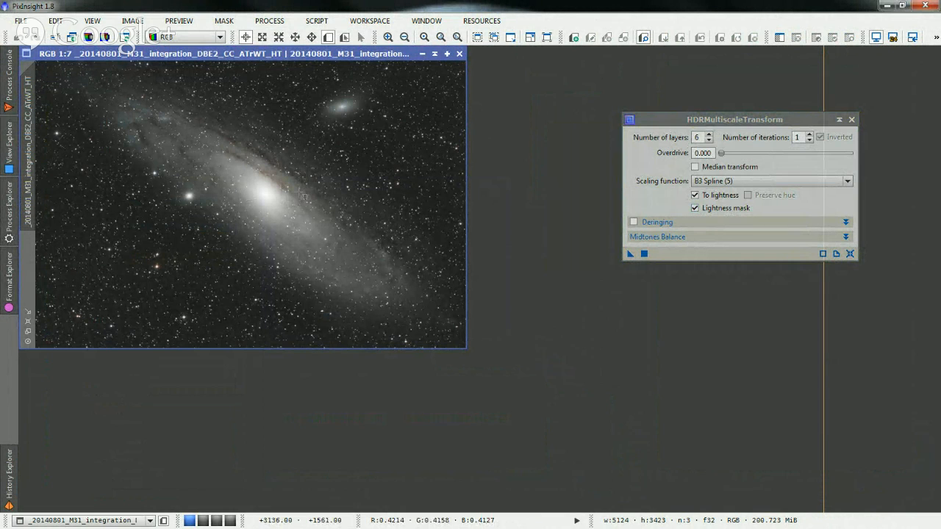
- Create a preview over the core of the M31 galaxy and apply HDRMultiscaleTransform with 6 layers to that preview
{"action": "left_click_drag", "start_coordinate": [235, 139], "coordinate": [335, 238]}
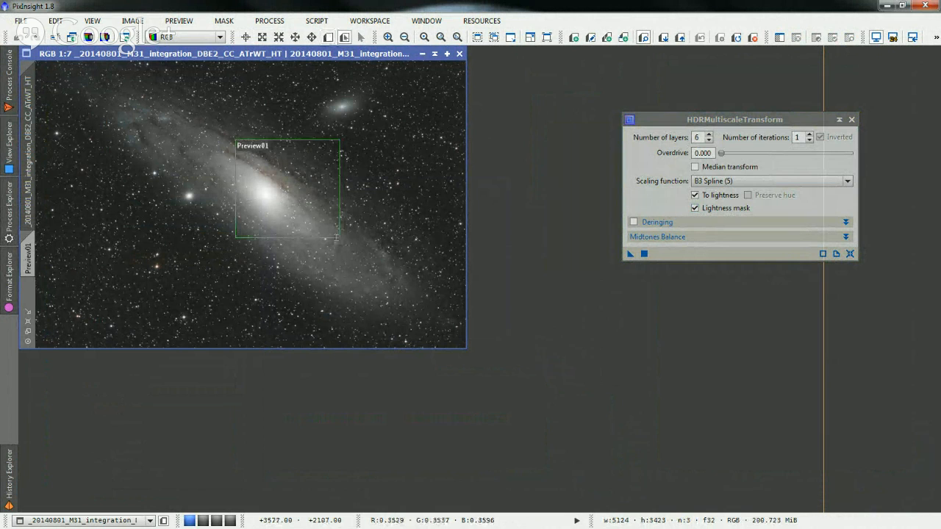
{"action": "left_click", "coordinate": [31, 260]}
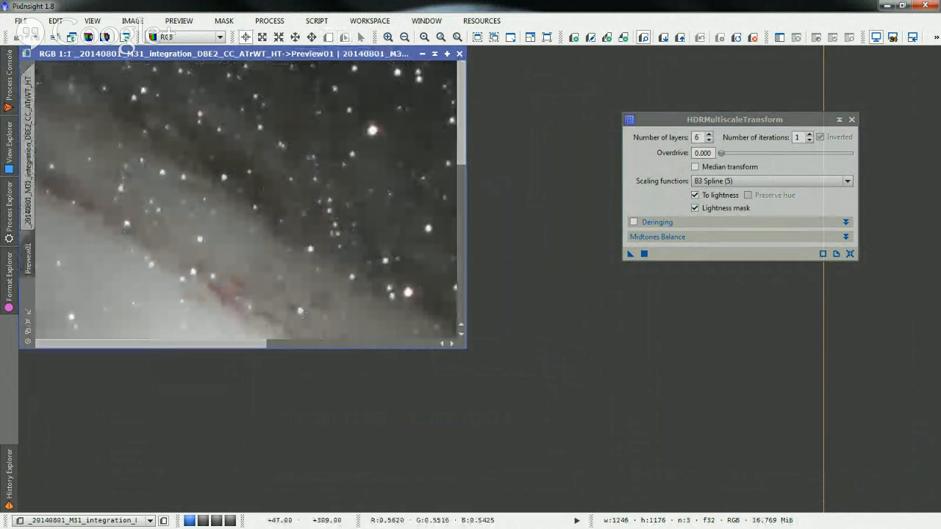
{"action": "left_click", "coordinate": [27, 324]}
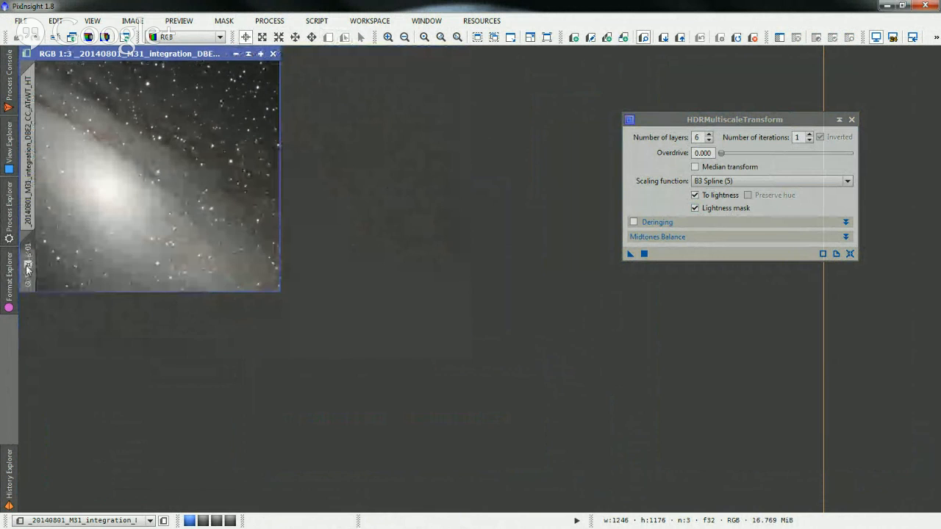
{"action": "left_click", "coordinate": [28, 261]}
{"action": "left_click_drag", "start_coordinate": [661, 120], "coordinate": [636, 117]}
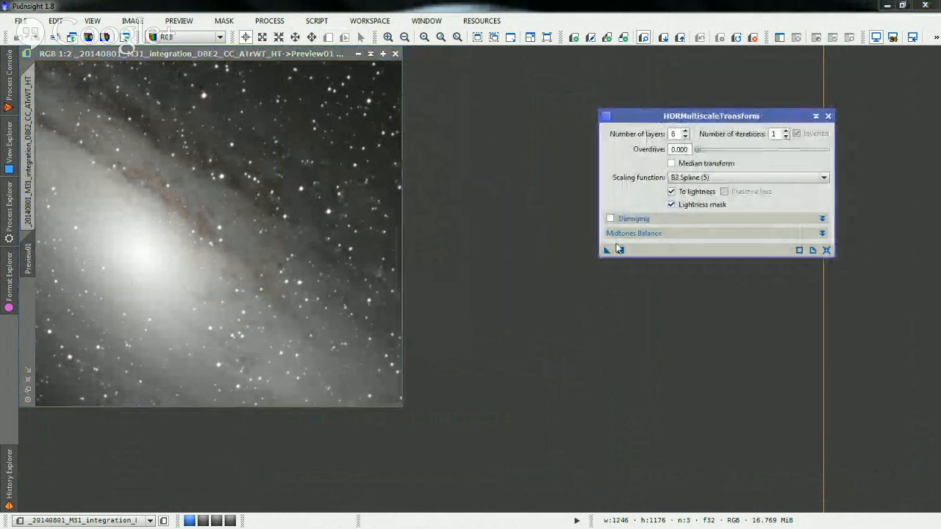
{"action": "left_click_drag", "start_coordinate": [606, 250], "coordinate": [202, 192]}
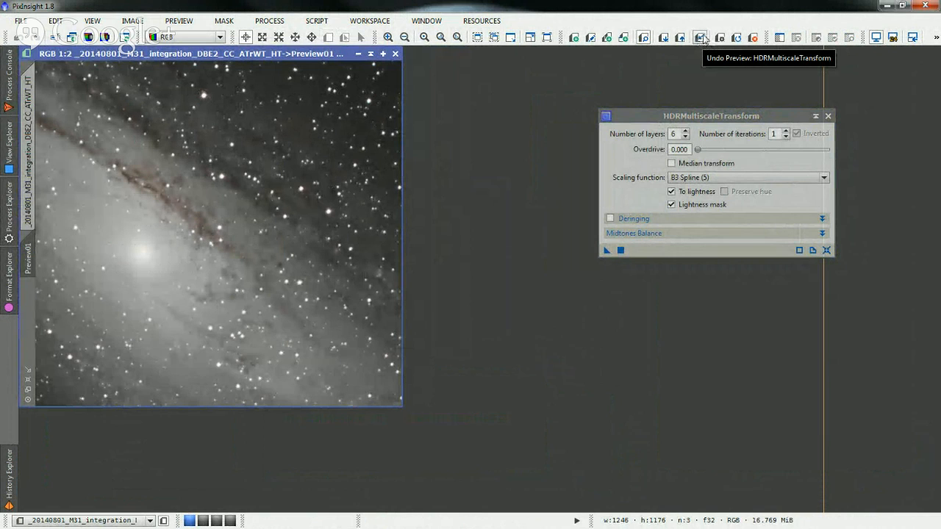
- Compare the M31 core preview before and after HDRMultiscaleTransform by repeatedly undoing and redoing the transform
{"action": "left_click", "coordinate": [702, 38]}
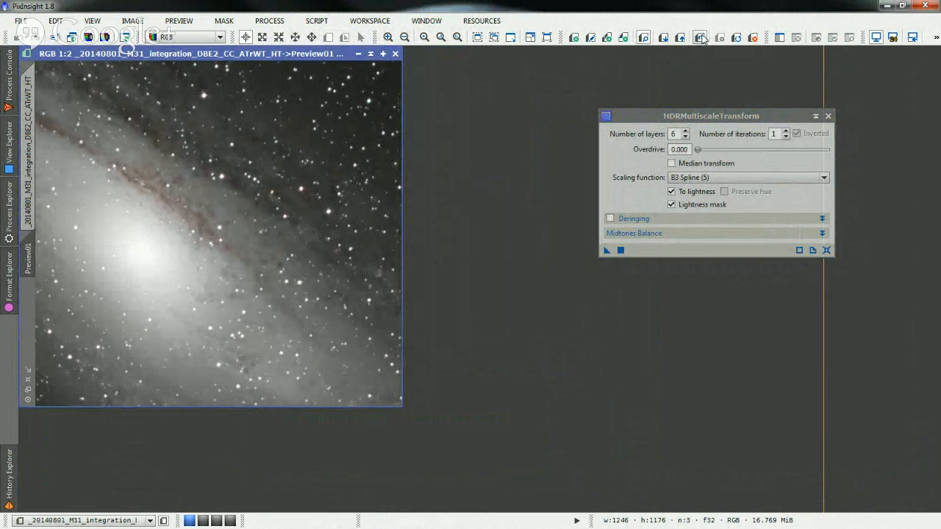
{"action": "left_click", "coordinate": [702, 38]}
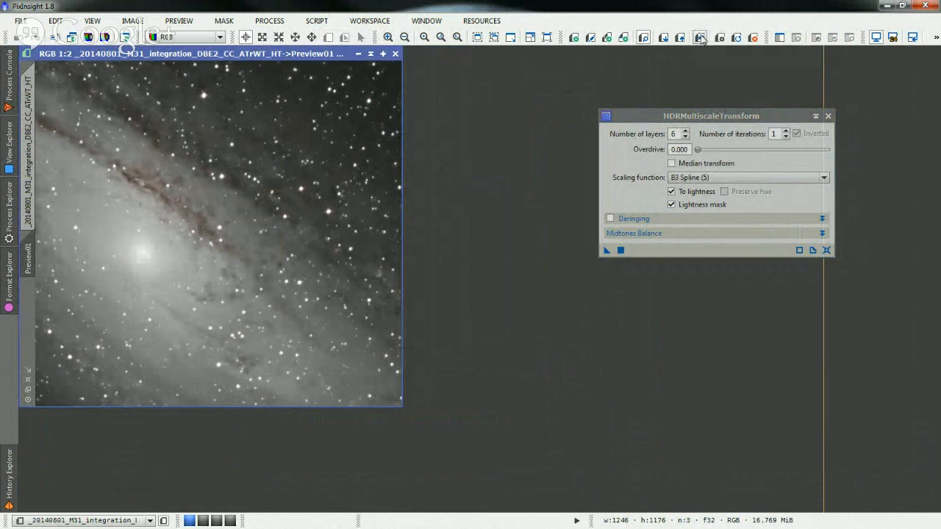
{"action": "left_click", "coordinate": [702, 38]}
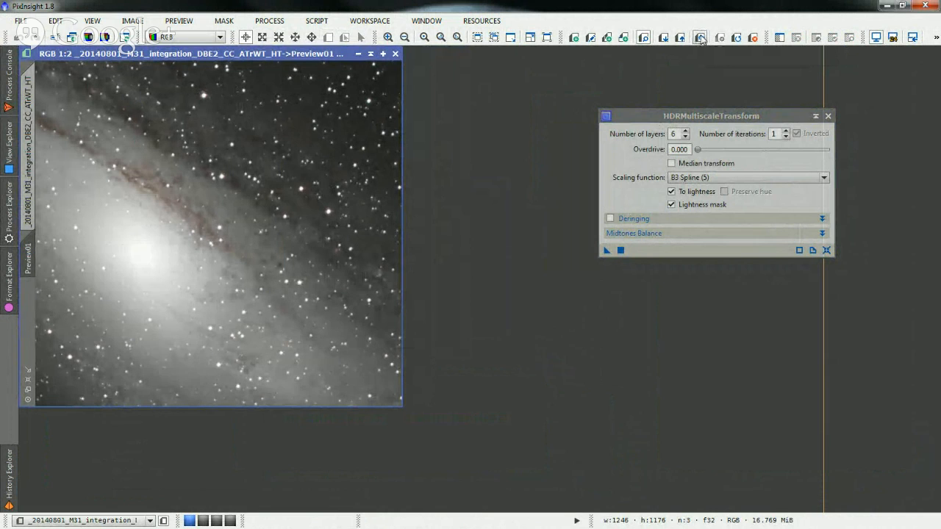
{"action": "left_click", "coordinate": [702, 38]}
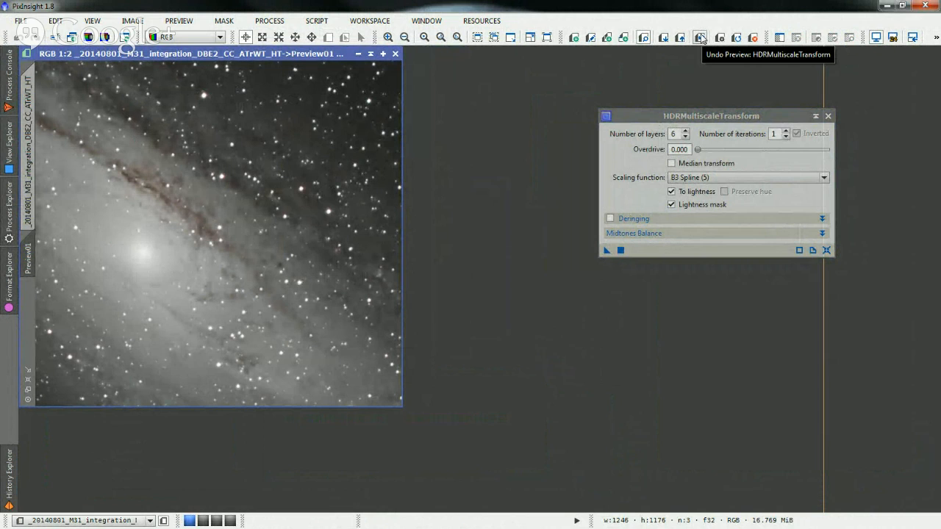
{"action": "left_click", "coordinate": [701, 38]}
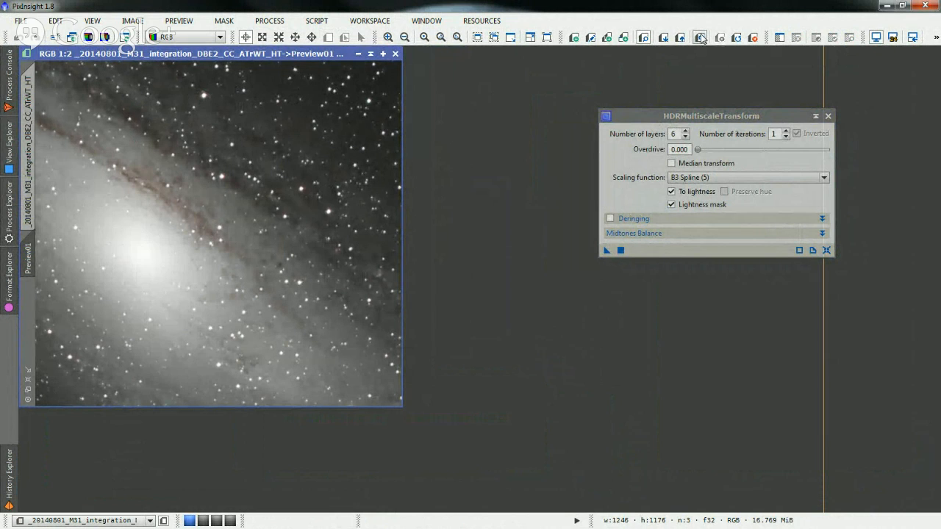
{"action": "left_click", "coordinate": [702, 38]}
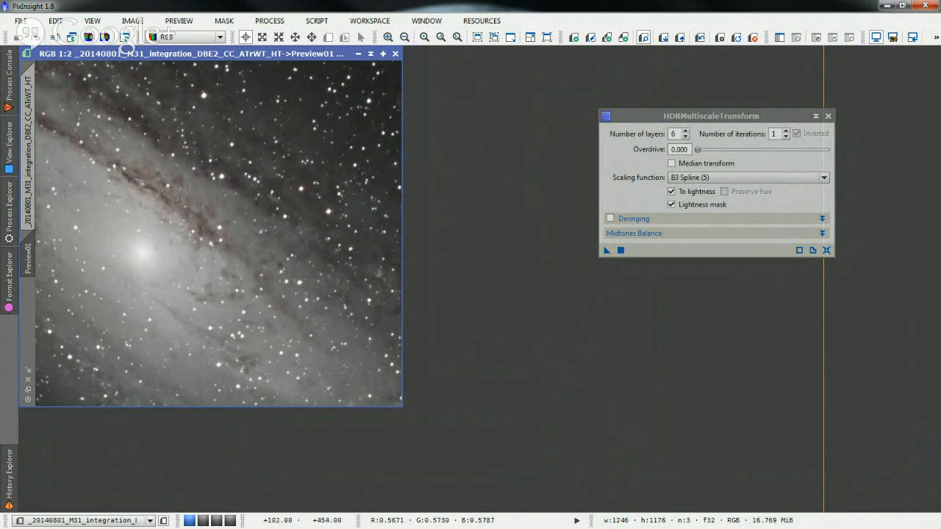
- Return to the full image, close it, and open the HDR-processed file 20140801_M31_integration_DBE2_CC_ATrWT_HT_HDRMT
{"action": "left_click", "coordinate": [29, 188]}
{"action": "left_click", "coordinate": [658, 120]}
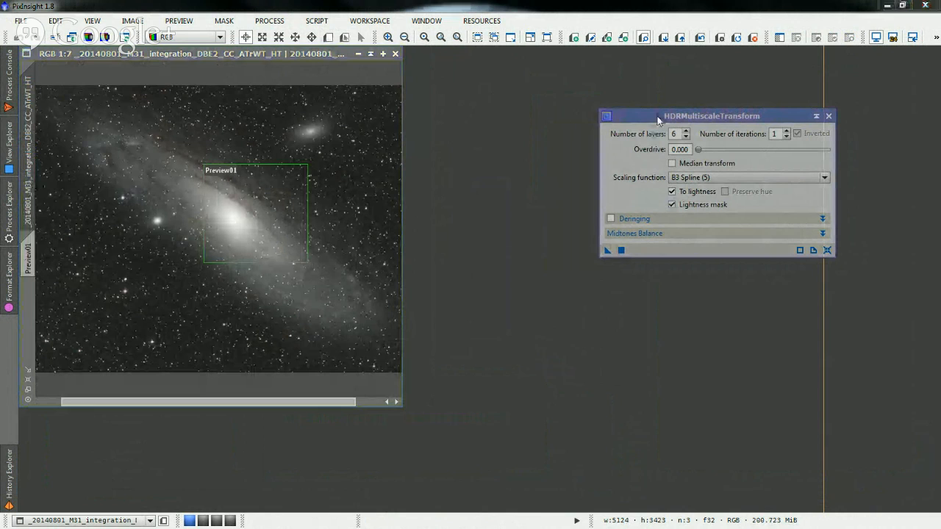
{"action": "left_click_drag", "start_coordinate": [658, 120], "coordinate": [681, 131]}
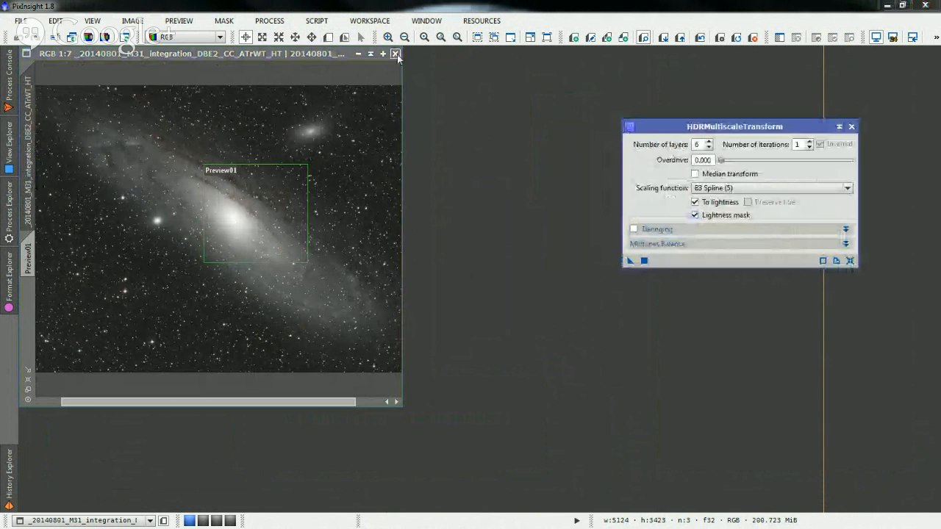
{"action": "left_click", "coordinate": [395, 53]}
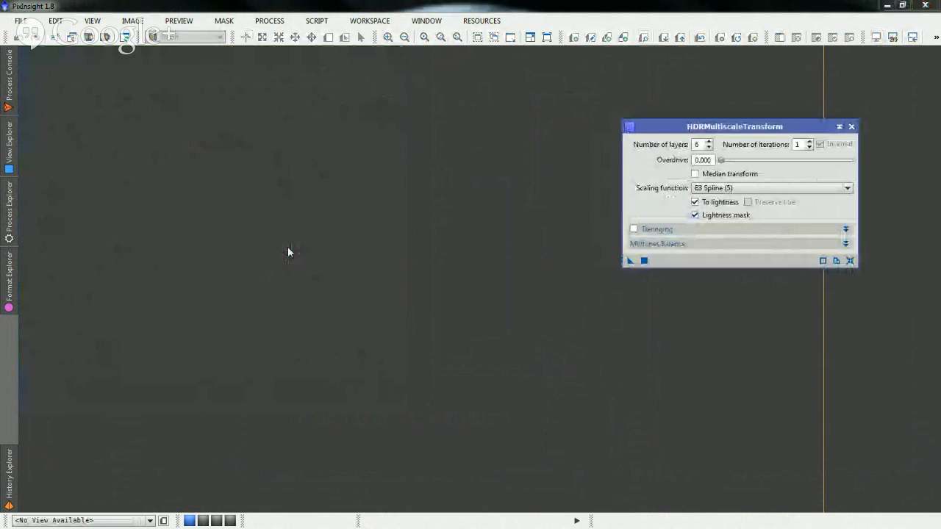
{"action": "double_click", "coordinate": [294, 130]}
{"action": "left_click", "coordinate": [322, 277]}
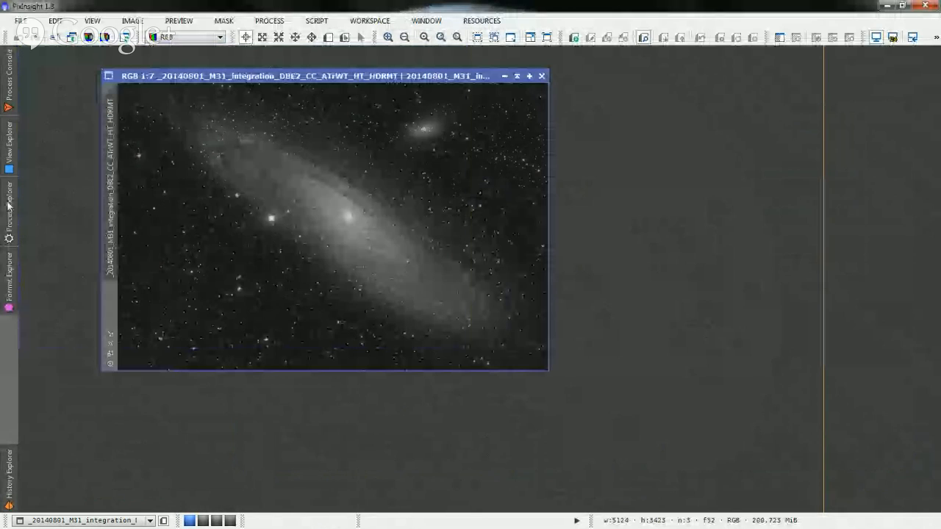
- Open the ACDNR process and place its window in the free space beside the M31 image
{"action": "left_click", "coordinate": [9, 206]}
{"action": "double_click", "coordinate": [78, 82]}
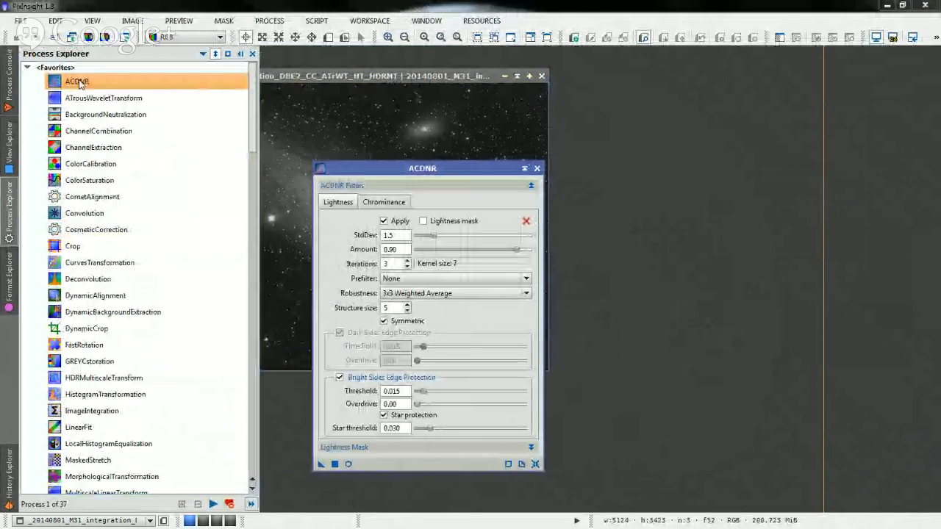
{"action": "left_click_drag", "start_coordinate": [408, 172], "coordinate": [711, 121]}
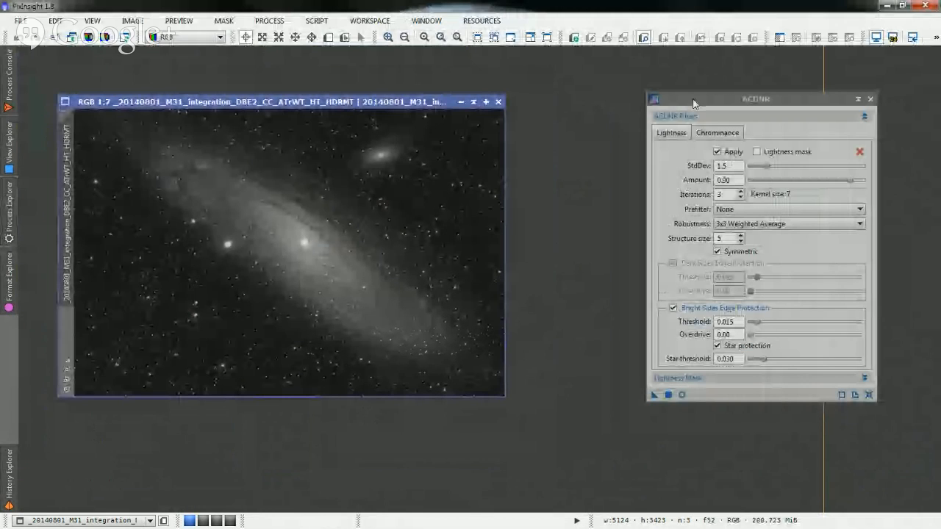
{"action": "left_click", "coordinate": [693, 103]}
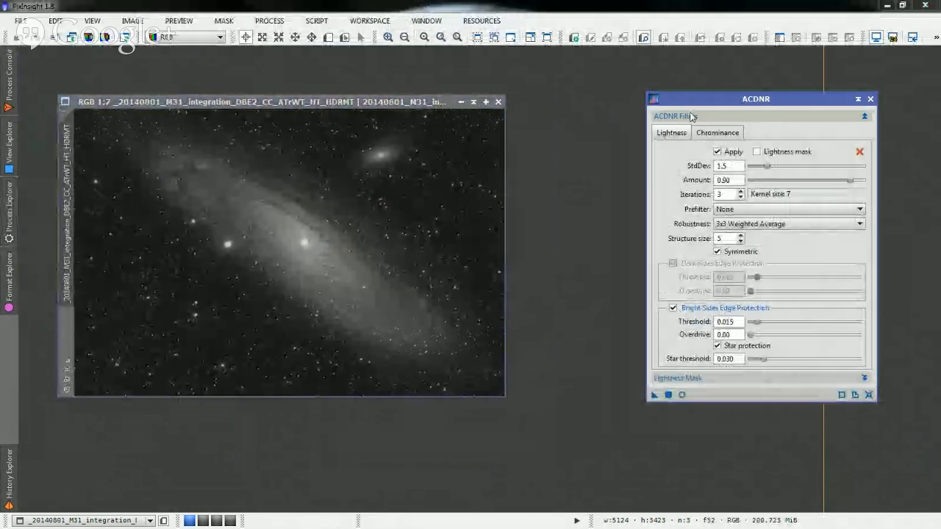
- Using a real-time mask preview, set the ACDNR lightness mask to midtones 0.40, shadows 0.16 and highlights 0.38, and close the preview
{"action": "left_click", "coordinate": [686, 379]}
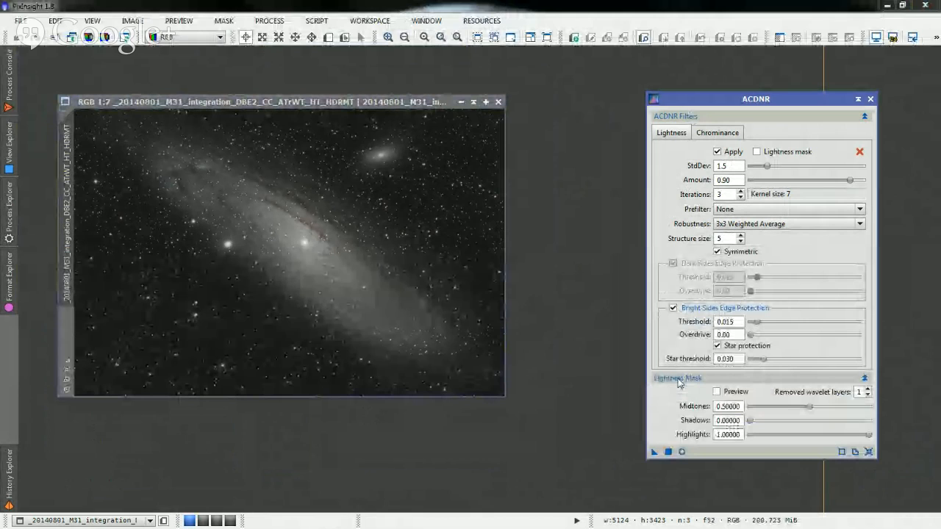
{"action": "left_click", "coordinate": [717, 392]}
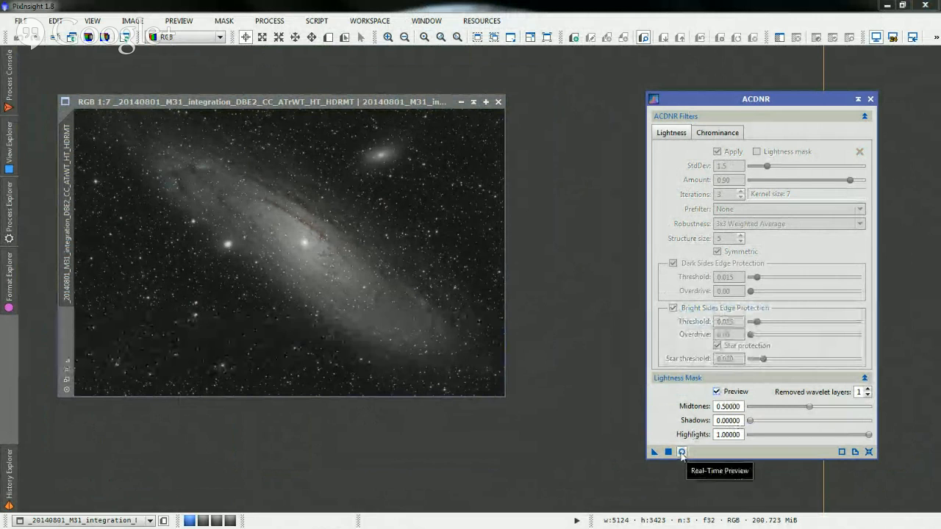
{"action": "left_click", "coordinate": [682, 452]}
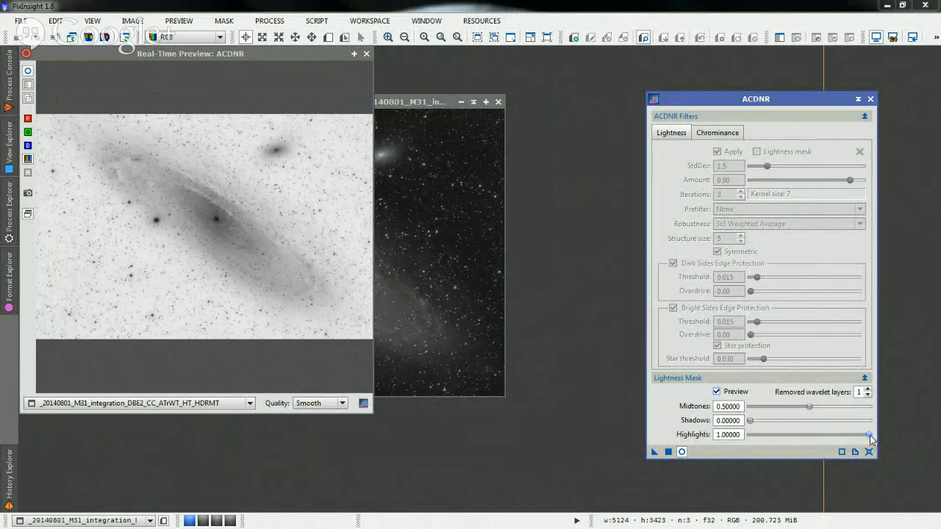
{"action": "left_click_drag", "start_coordinate": [870, 437], "coordinate": [820, 439]}
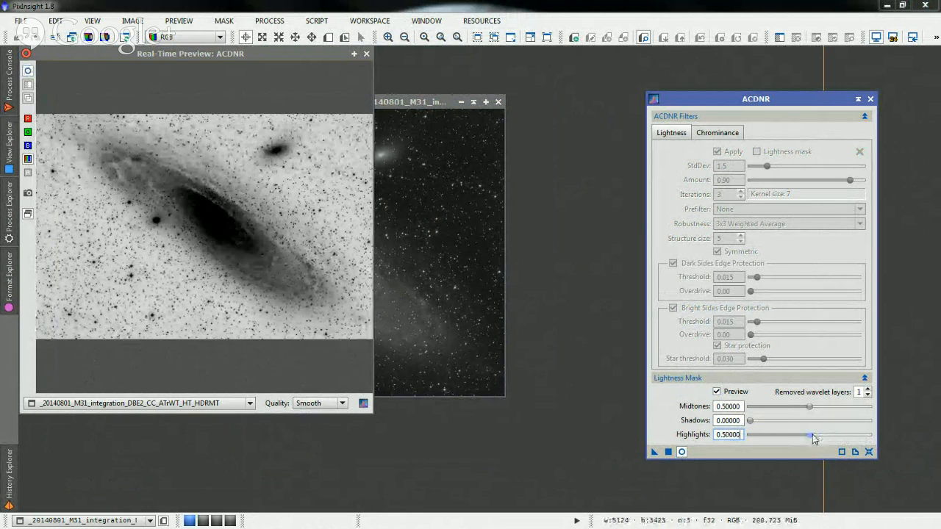
{"action": "left_click", "coordinate": [770, 423]}
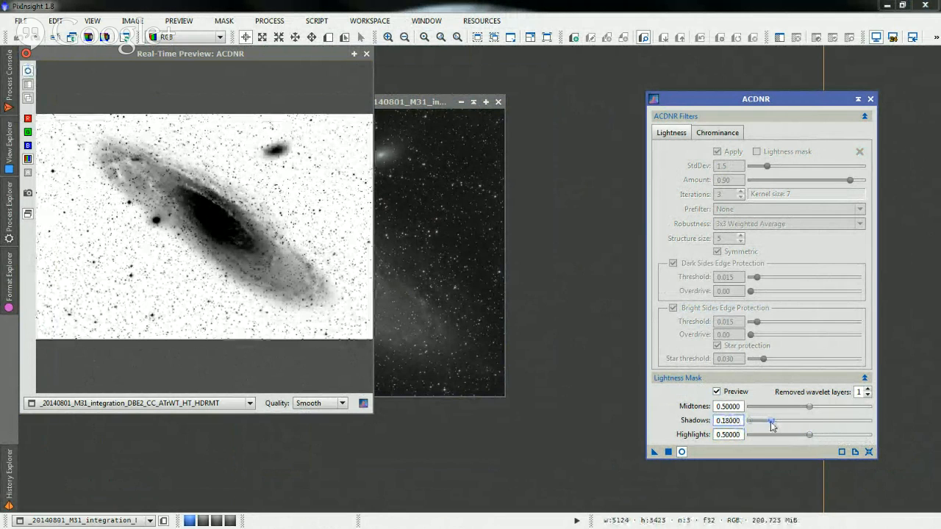
{"action": "left_click_drag", "start_coordinate": [770, 423], "coordinate": [798, 410]}
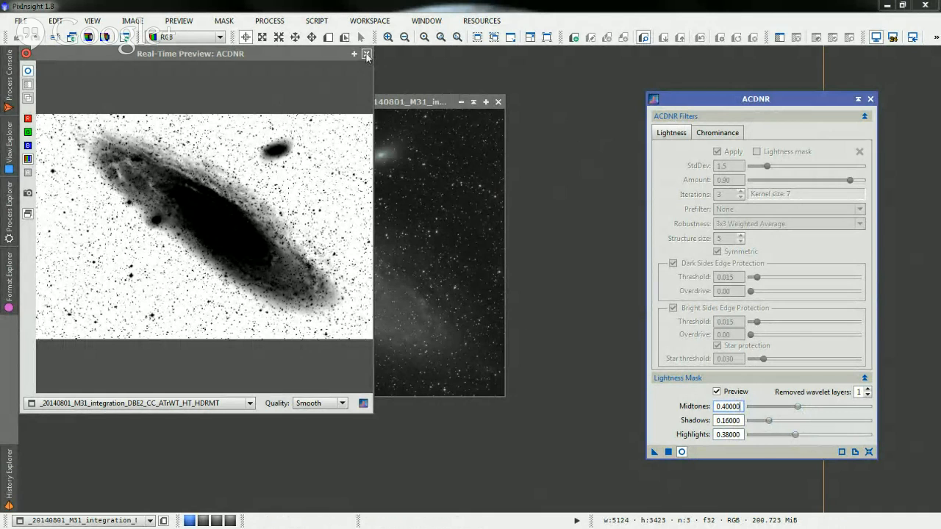
{"action": "left_click", "coordinate": [717, 393]}
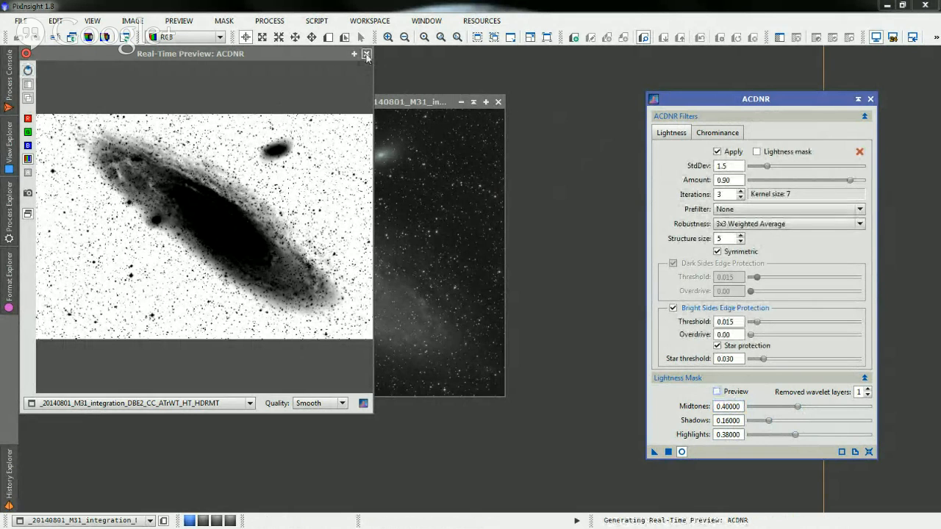
{"action": "left_click", "coordinate": [366, 54]}
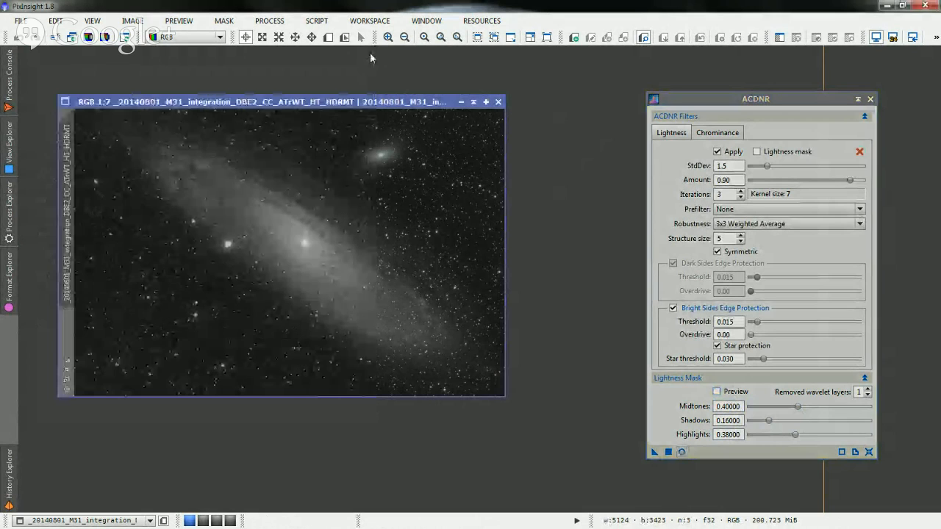
- Enable the lightness mask for ACDNR's lightness noise reduction and set its StdDev to 2.0
{"action": "left_click", "coordinate": [757, 152]}
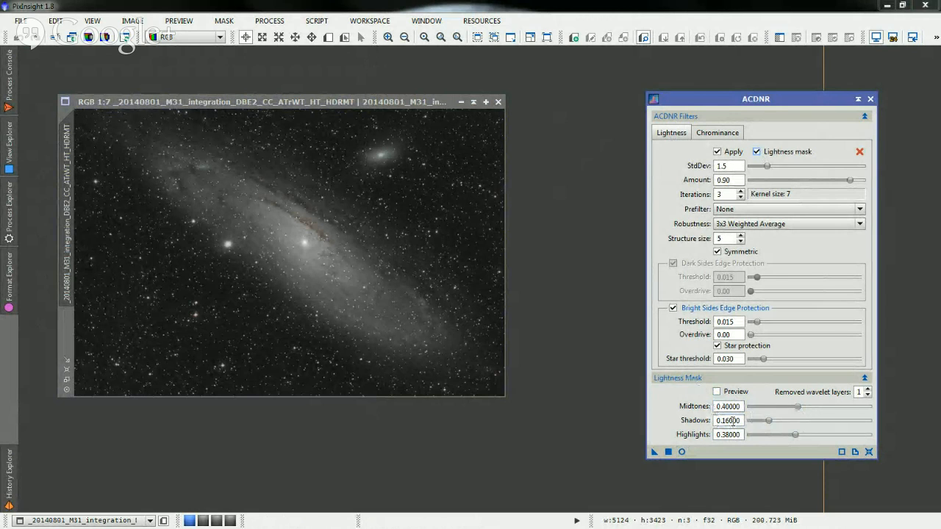
{"action": "left_click_drag", "start_coordinate": [769, 169], "coordinate": [772, 169]}
{"action": "left_click", "coordinate": [772, 169]}
{"action": "type", "text": "2.0"}
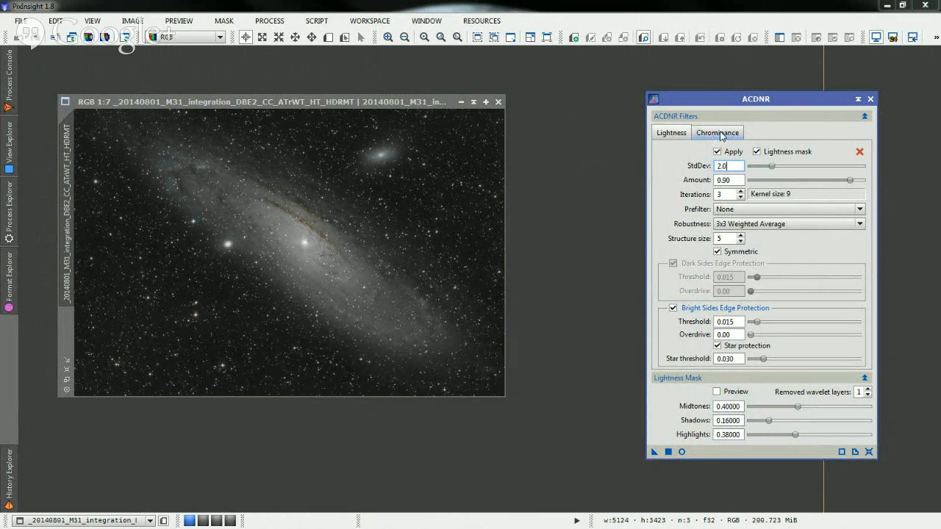
- Enable the lightness mask for ACDNR's chrominance noise reduction and set its StdDev to 3.0
{"action": "left_click", "coordinate": [716, 133]}
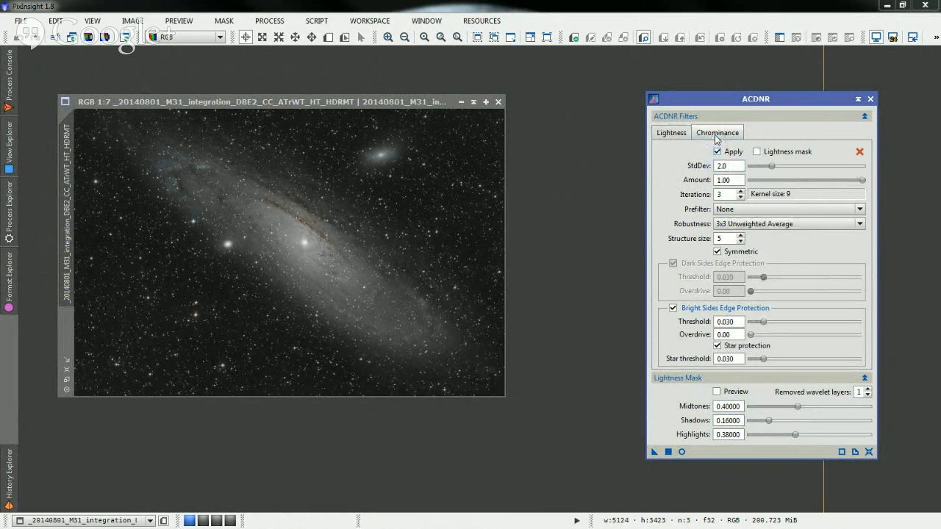
{"action": "left_click", "coordinate": [757, 152]}
{"action": "left_click_drag", "start_coordinate": [770, 166], "coordinate": [784, 169]}
- Apply the configured ACDNR noise reduction to the M31 HDRMT image and reposition the image window
{"action": "left_click_drag", "start_coordinate": [395, 108], "coordinate": [389, 103]}
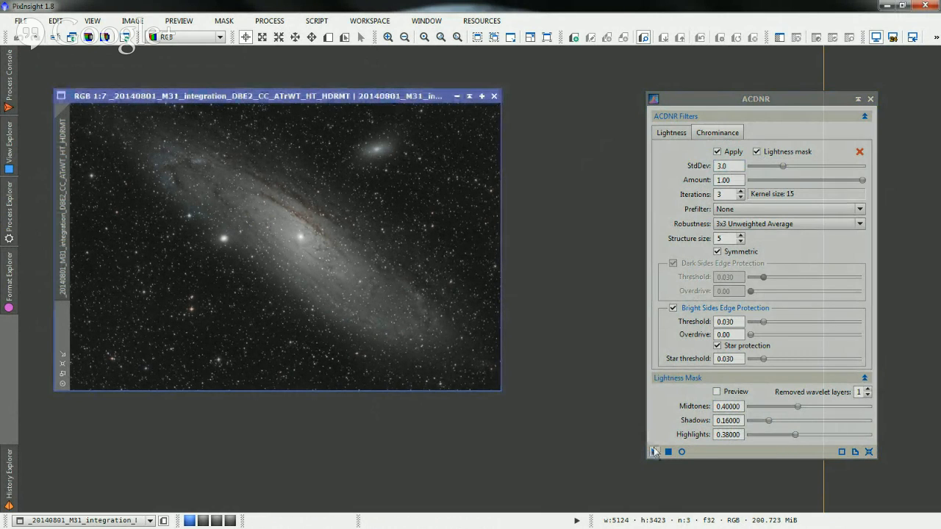
{"action": "left_click_drag", "start_coordinate": [653, 451], "coordinate": [258, 219]}
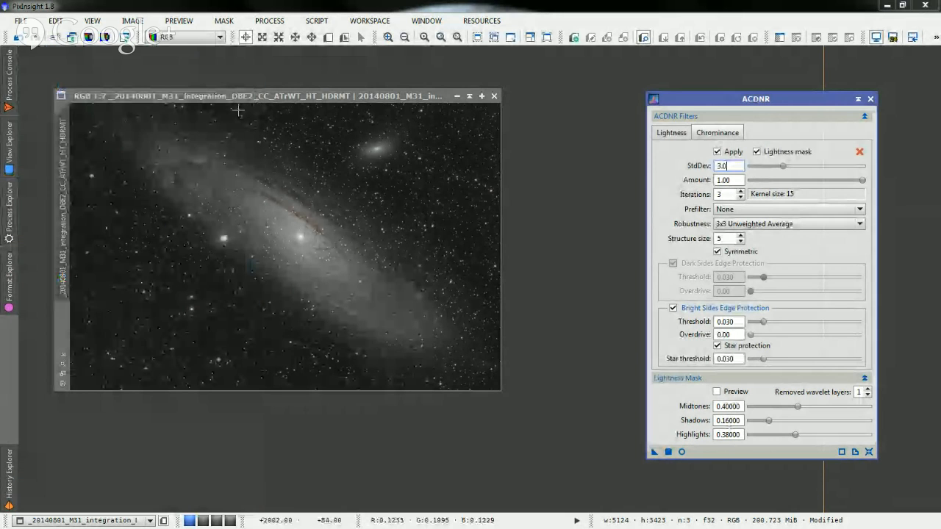
{"action": "left_click_drag", "start_coordinate": [227, 96], "coordinate": [262, 95]}
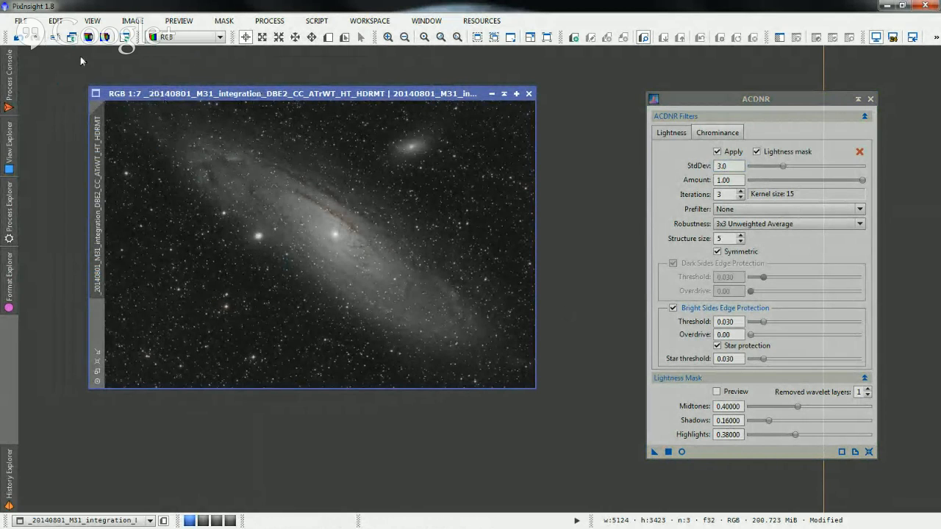
- Compare the image before and after ACDNR, examining the noise in the star background at 1:1, and return to the full view
{"action": "left_click", "coordinate": [16, 38]}
{"action": "left_click", "coordinate": [35, 38]}
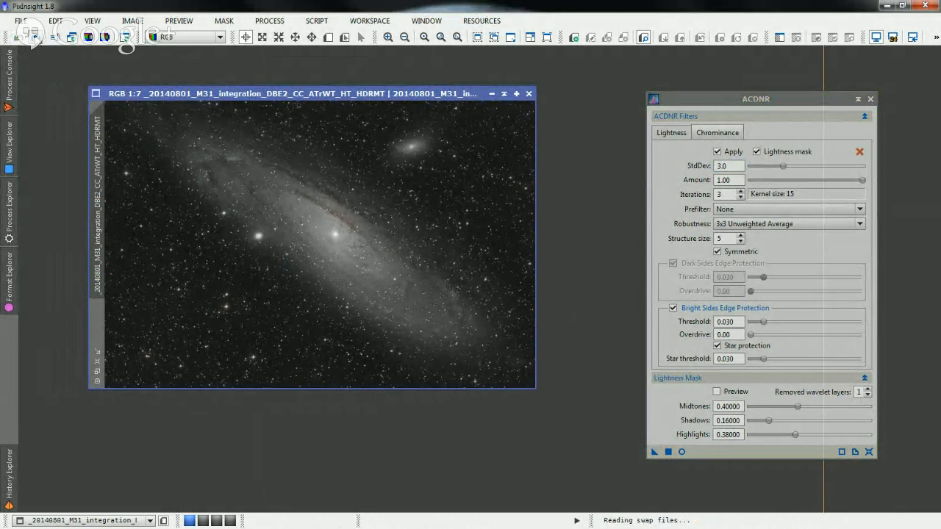
{"action": "left_click", "coordinate": [96, 383]}
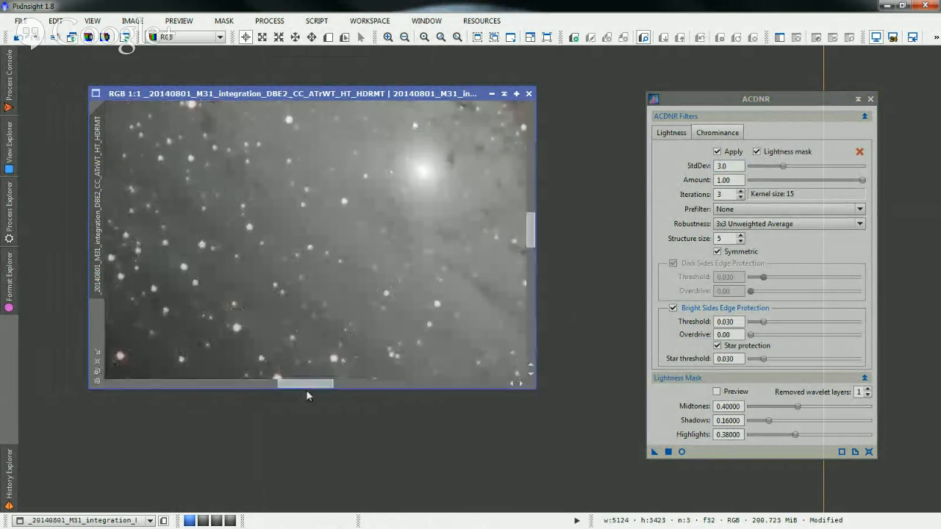
{"action": "left_click_drag", "start_coordinate": [306, 390], "coordinate": [210, 390]}
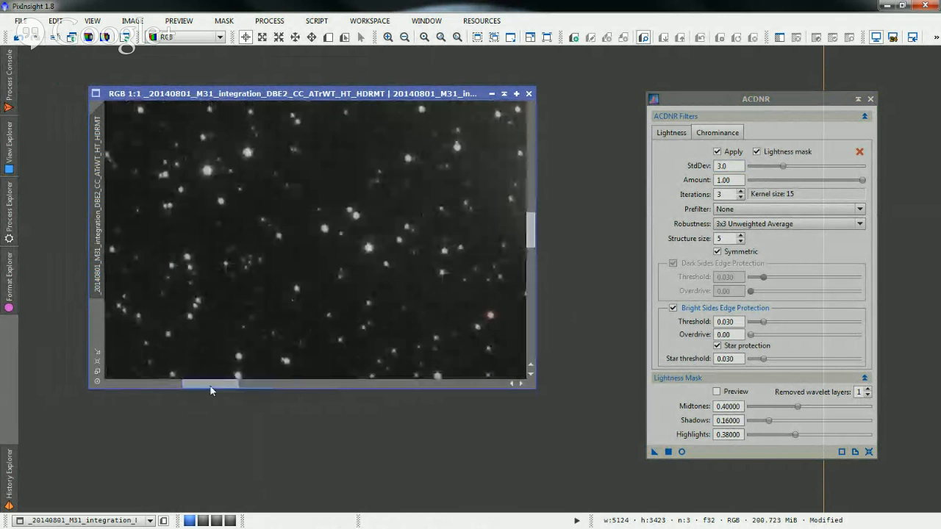
{"action": "left_click", "coordinate": [20, 42]}
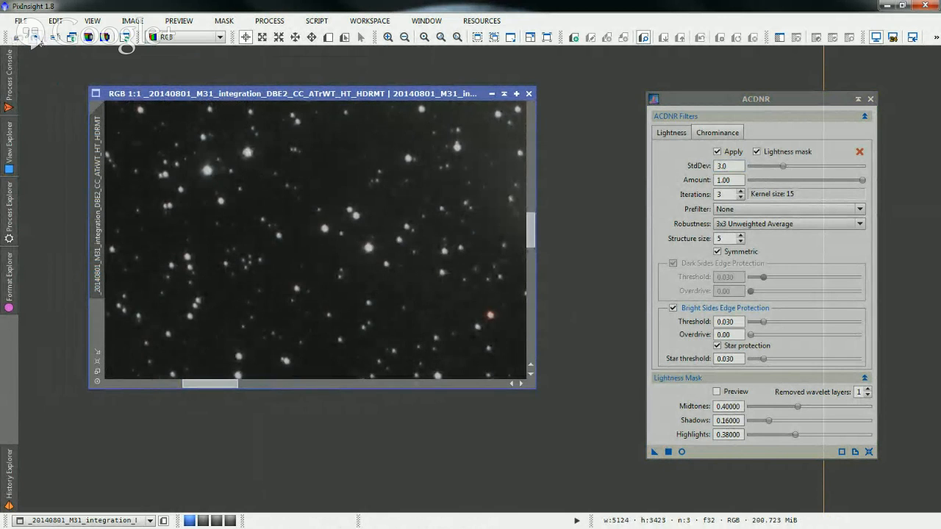
{"action": "left_click", "coordinate": [39, 41]}
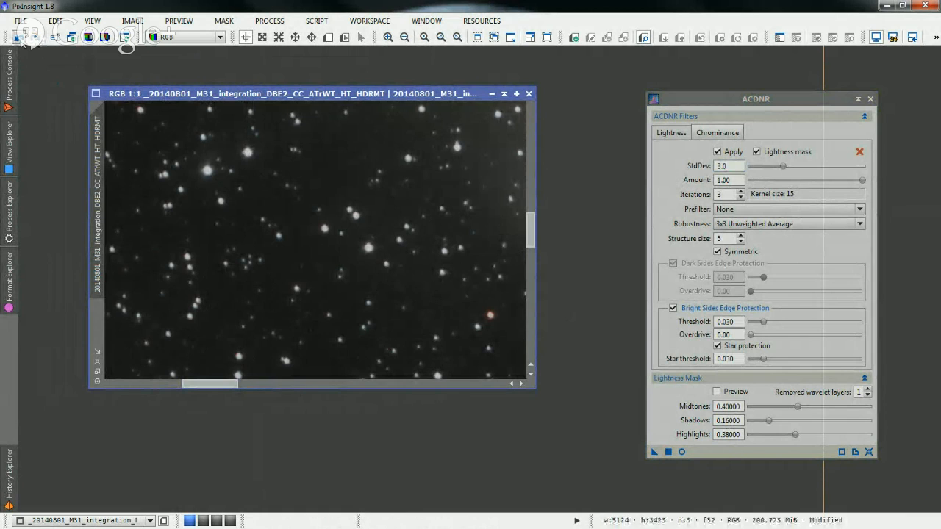
{"action": "left_click", "coordinate": [20, 40]}
{"action": "left_click", "coordinate": [33, 41]}
{"action": "left_click", "coordinate": [21, 40]}
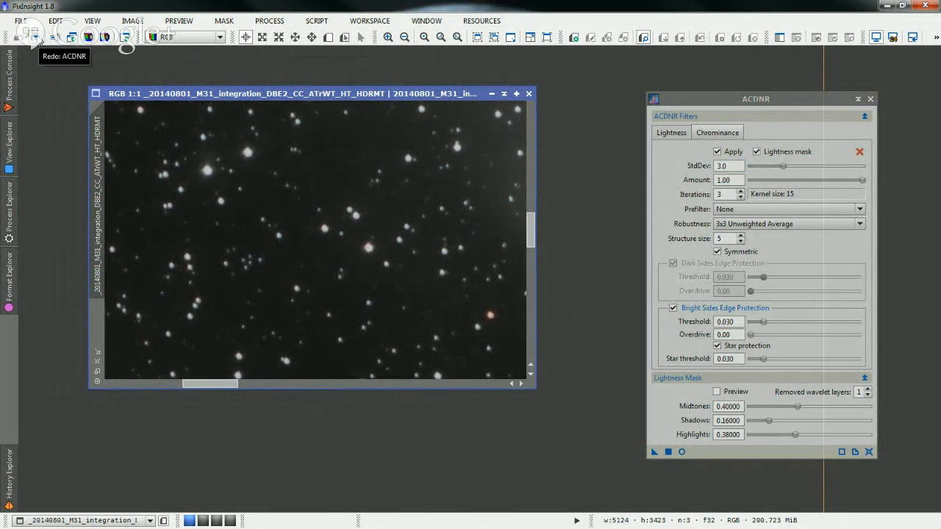
{"action": "left_click", "coordinate": [33, 38]}
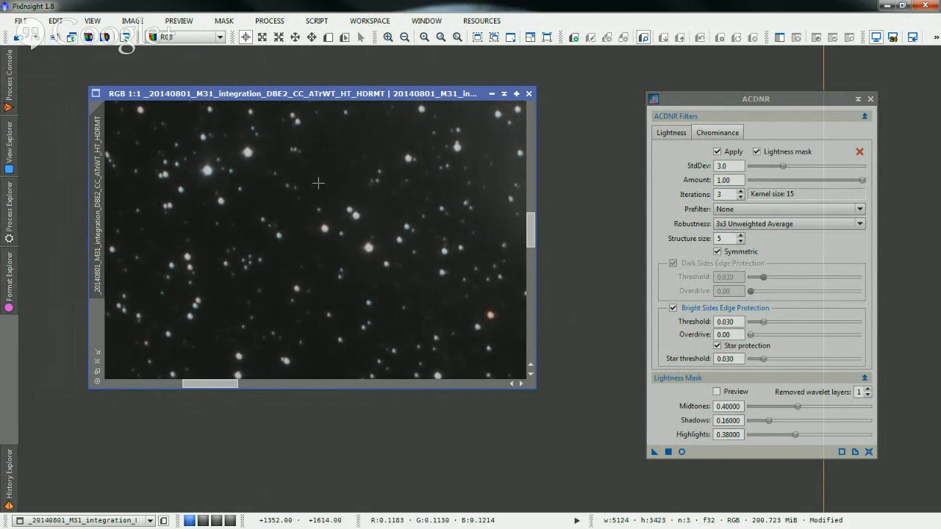
{"action": "left_click", "coordinate": [98, 373]}
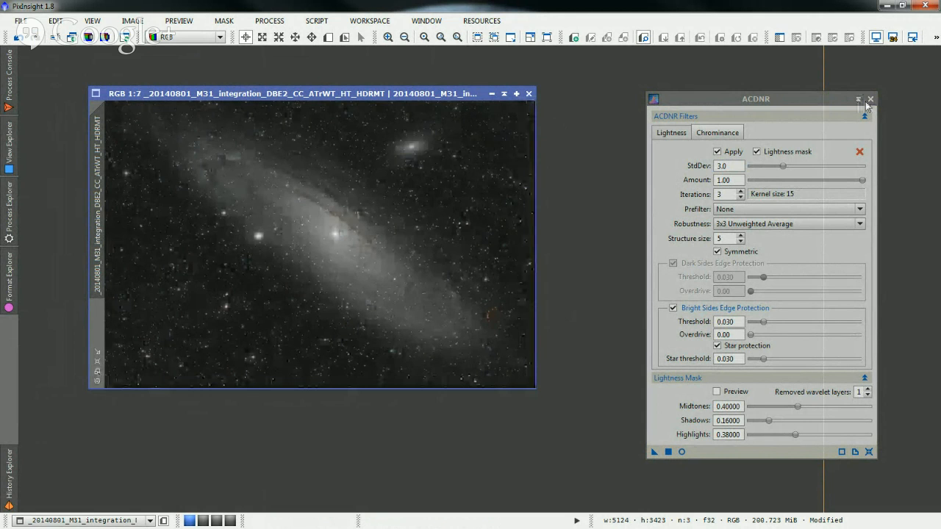
- Close ACDNR, open the LocalHistogramEqualization process, and reposition the M31 HDRMT image window
{"action": "left_click", "coordinate": [869, 99]}
{"action": "left_click", "coordinate": [9, 209]}
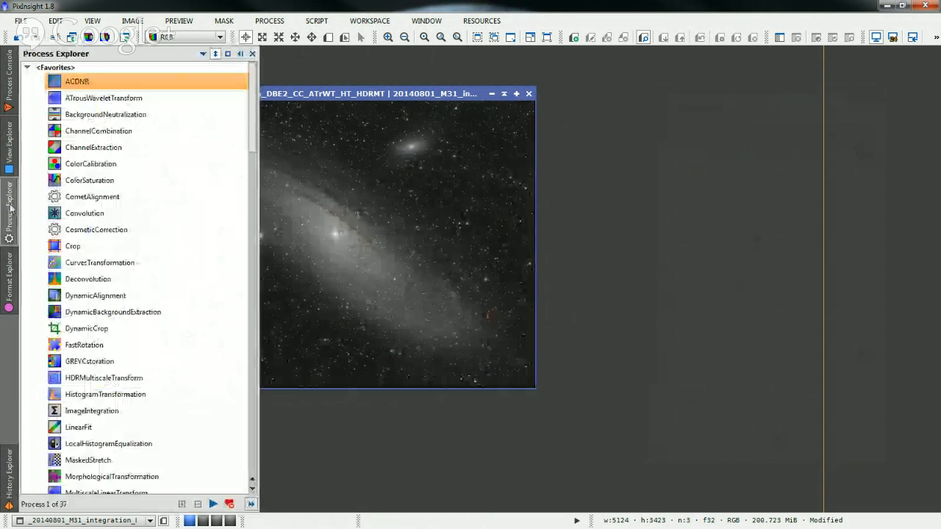
{"action": "scroll", "coordinate": [252, 140], "scroll_direction": "down", "scroll_amount": 3}
{"action": "left_click_drag", "start_coordinate": [252, 140], "coordinate": [254, 156]}
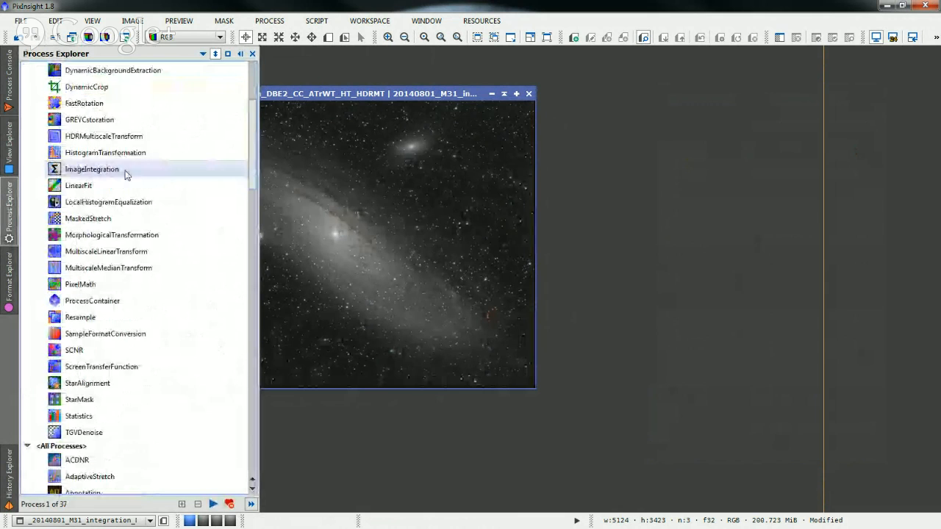
{"action": "left_click", "coordinate": [110, 202]}
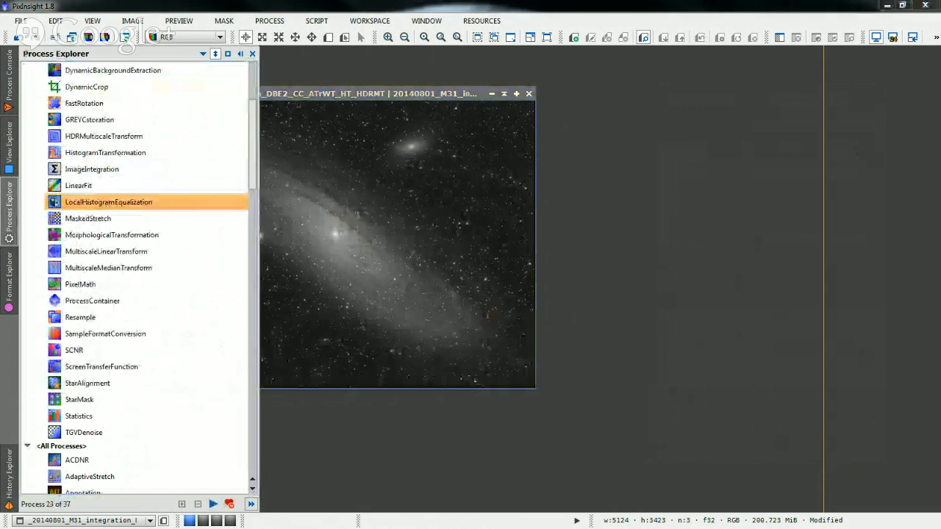
{"action": "double_click", "coordinate": [110, 202]}
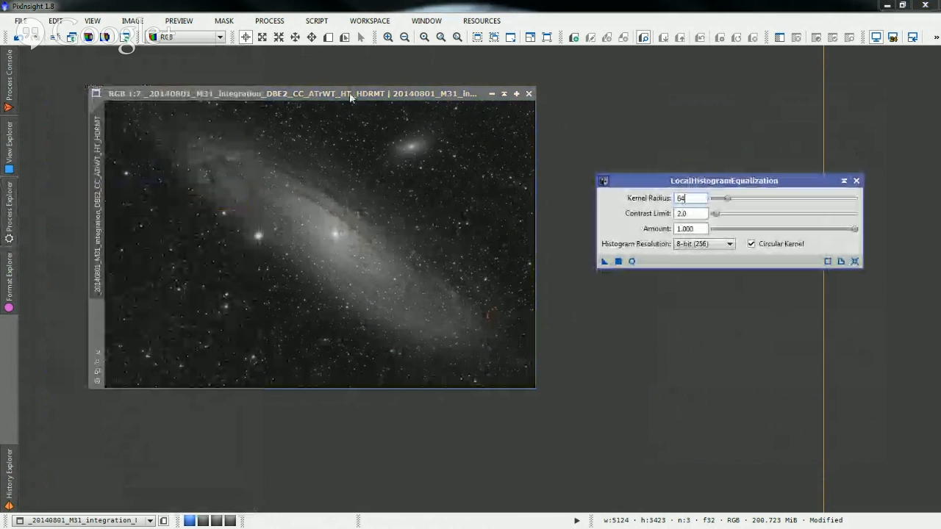
{"action": "left_click_drag", "start_coordinate": [350, 97], "coordinate": [339, 99]}
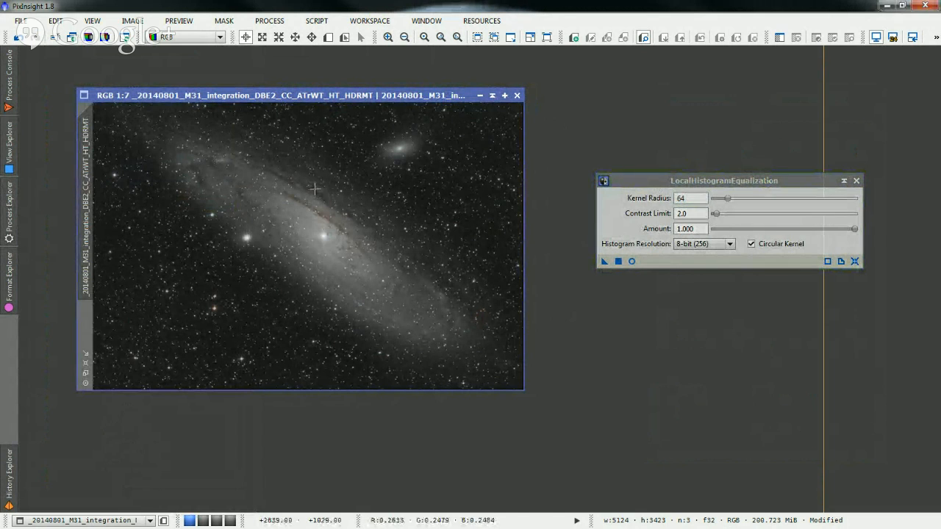
- Create a preview covering M31's core and the star field beside it, display it, and fit it in the window
{"action": "key", "text": "alt+n"}
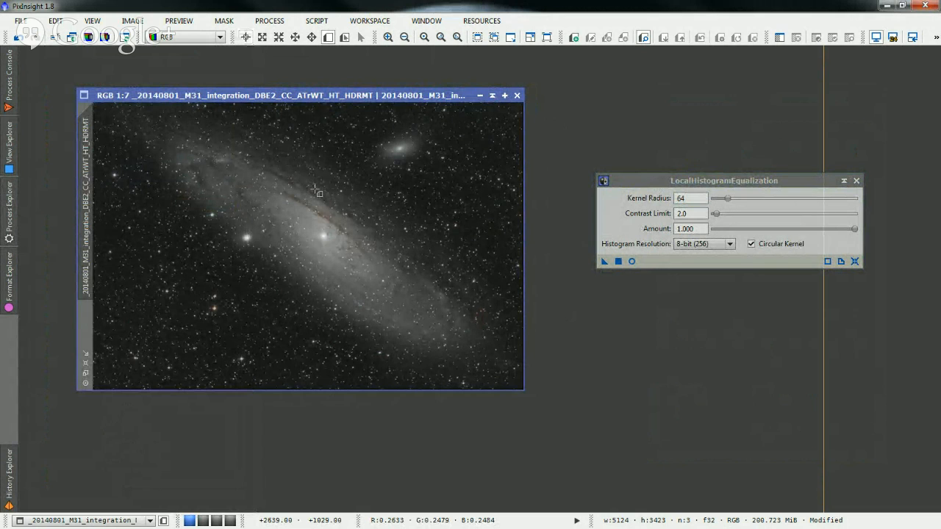
{"action": "left_click_drag", "start_coordinate": [287, 159], "coordinate": [424, 280]}
{"action": "key", "text": "alt+e"}
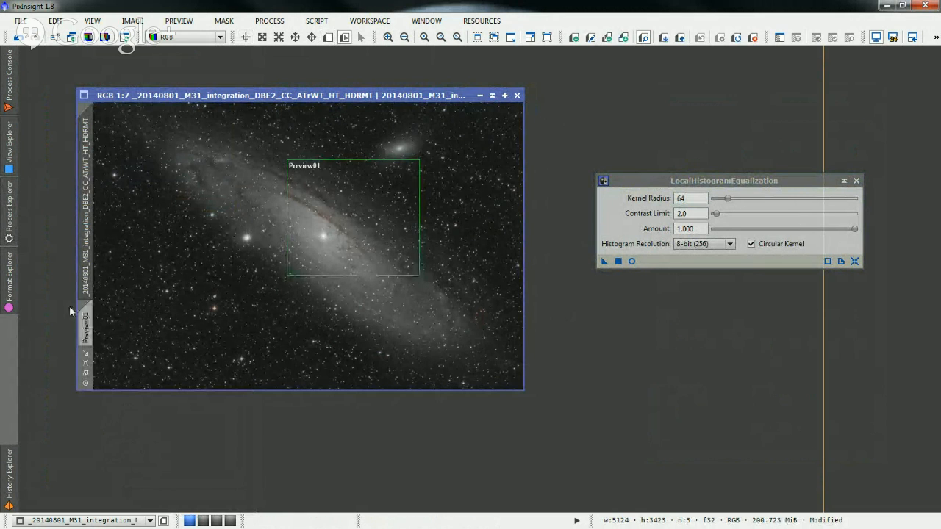
{"action": "left_click", "coordinate": [85, 323]}
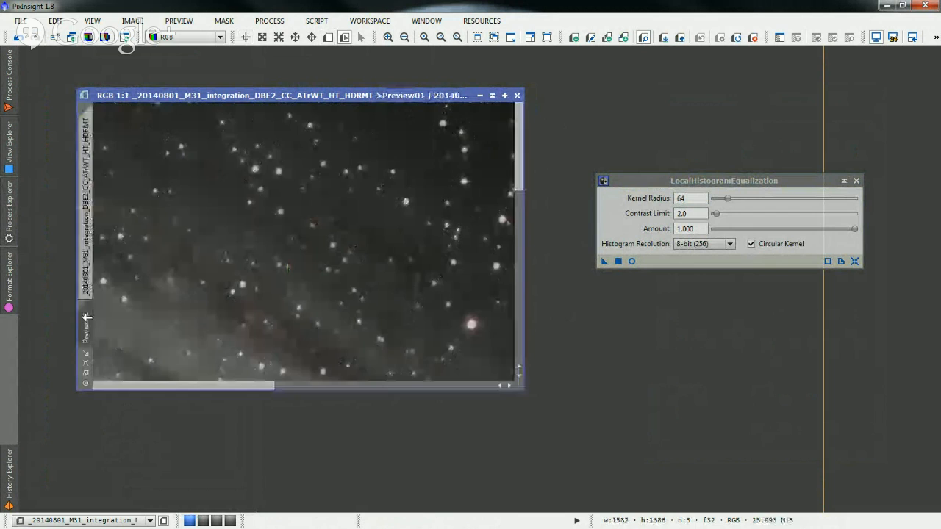
{"action": "left_click", "coordinate": [85, 374]}
- Set LocalHistogramEqualization's kernel radius to 150 and its amount to 0.400
{"action": "left_click_drag", "start_coordinate": [673, 184], "coordinate": [573, 182]}
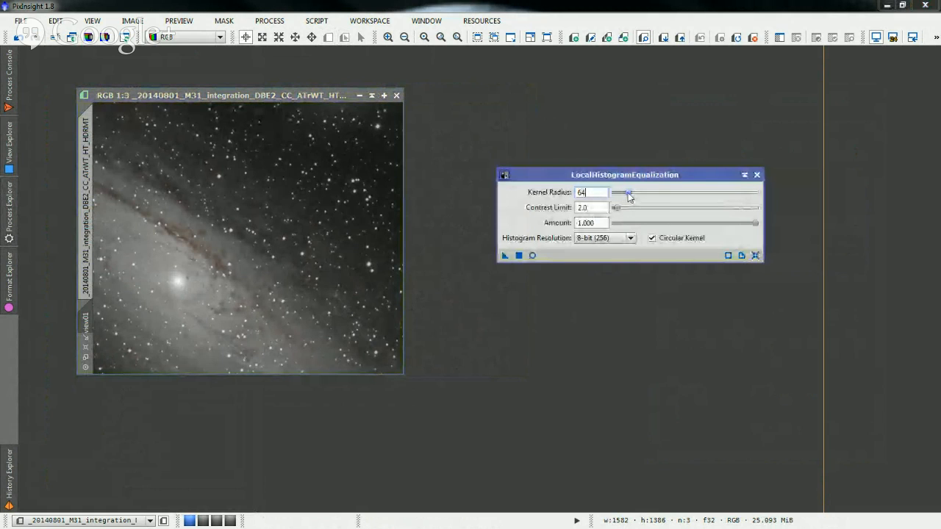
{"action": "left_click_drag", "start_coordinate": [627, 193], "coordinate": [654, 200]}
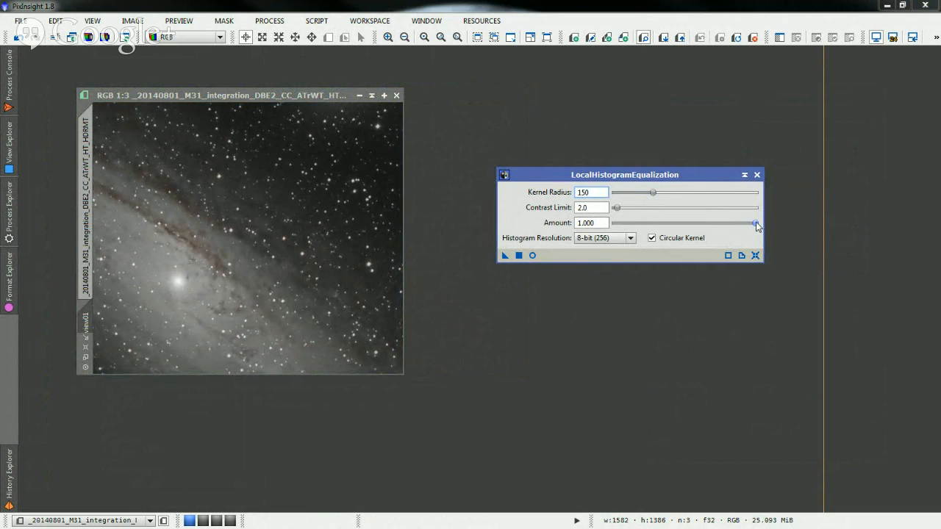
{"action": "mouse_move", "coordinate": [755, 223]}
{"action": "left_mouse_down"}
{"action": "mouse_move", "coordinate": [733, 225]}
{"action": "mouse_move", "coordinate": [764, 230]}
{"action": "left_mouse_up"}
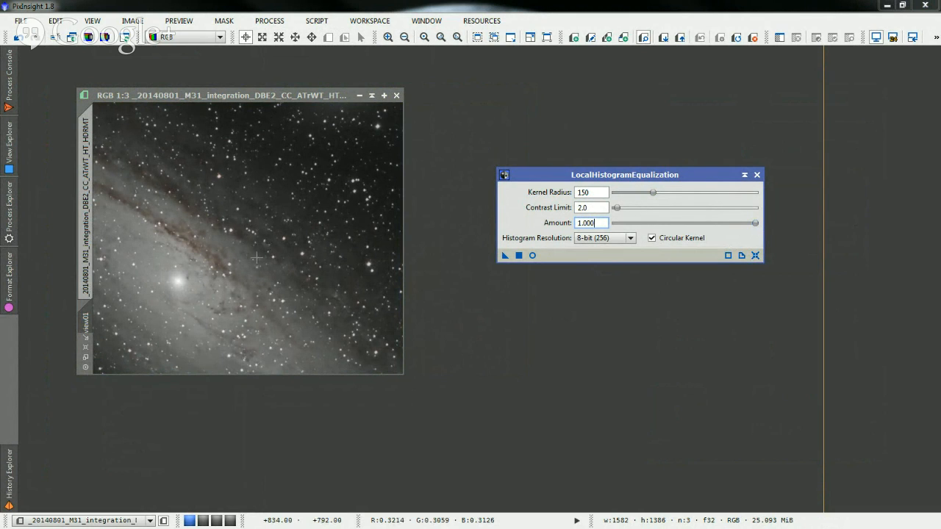
{"action": "left_click", "coordinate": [756, 224]}
{"action": "left_click_drag", "start_coordinate": [756, 225], "coordinate": [671, 229]}
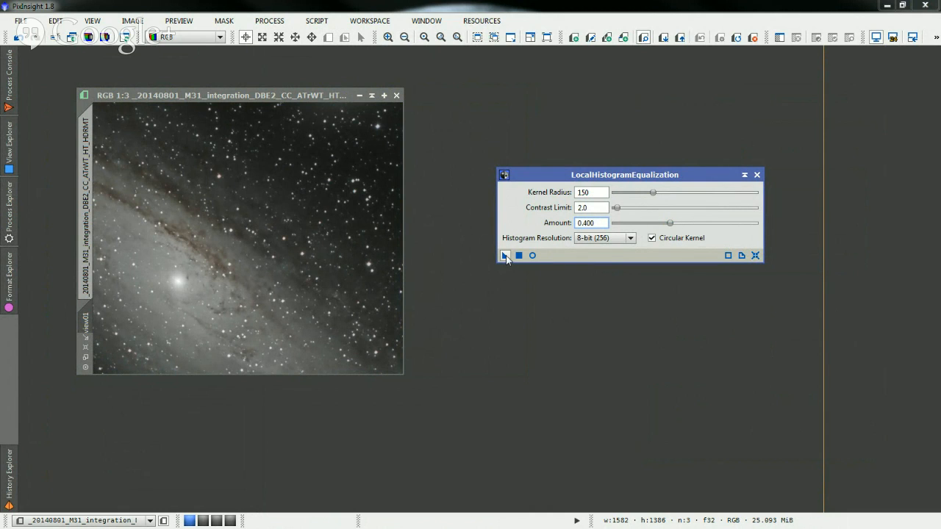
- Apply the LocalHistogramEqualization to the preview and compare the galaxy's dust lanes before and after
{"action": "left_click_drag", "start_coordinate": [504, 255], "coordinate": [234, 249]}
{"action": "left_click_drag", "start_coordinate": [233, 249], "coordinate": [234, 249]}
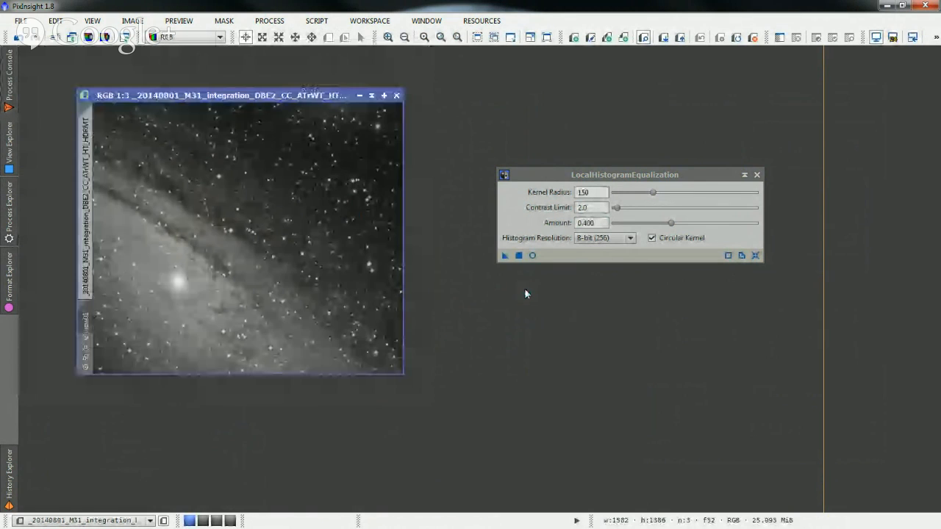
{"action": "mouse_move", "coordinate": [85, 245]}
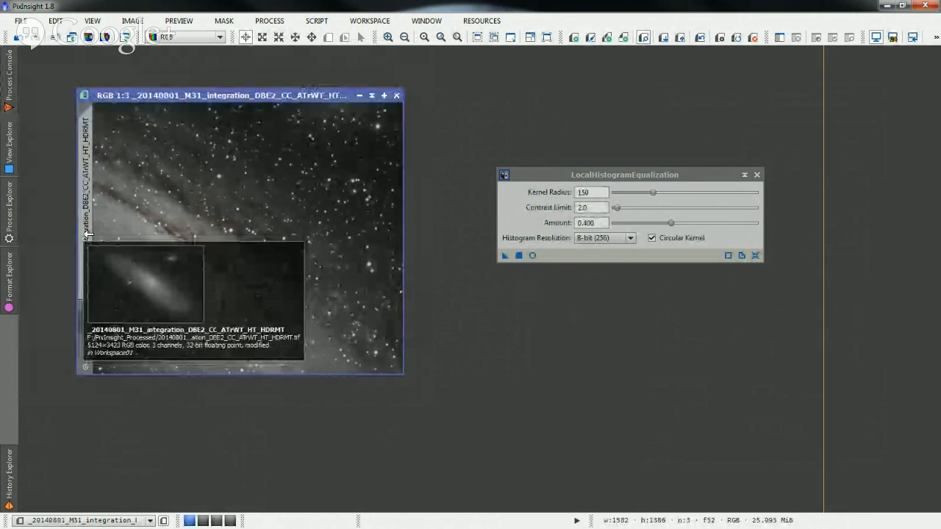
{"action": "left_click", "coordinate": [698, 41]}
{"action": "left_click", "coordinate": [699, 41]}
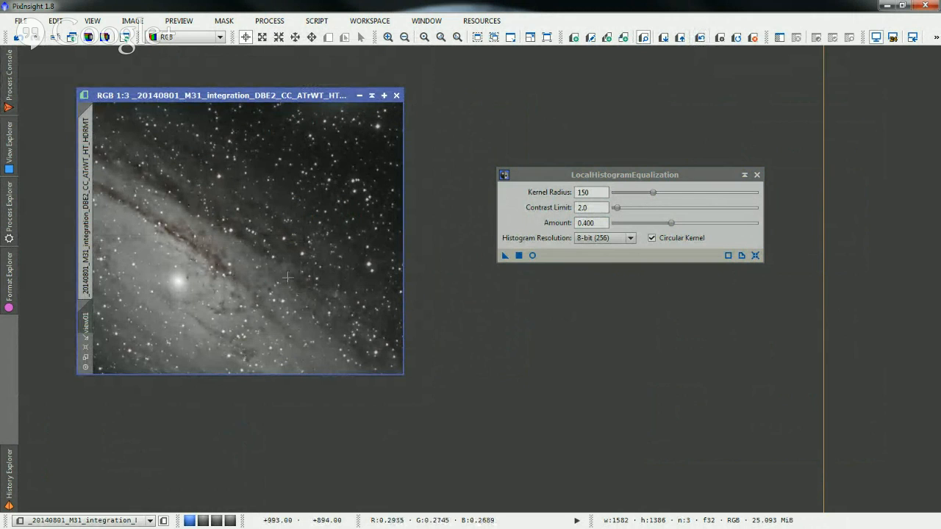
{"action": "left_click", "coordinate": [701, 40]}
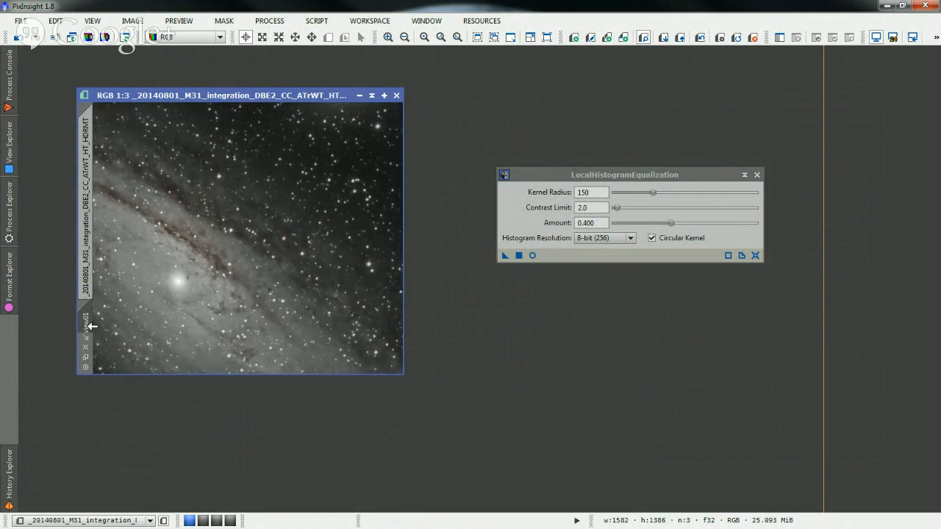
- Close LocalHistogramEqualization and load the saved image 20140801_M31_integration_DBE2_CC_ATrWT_HT_HDRMT_ACDNR_LHE
{"action": "left_click", "coordinate": [757, 175]}
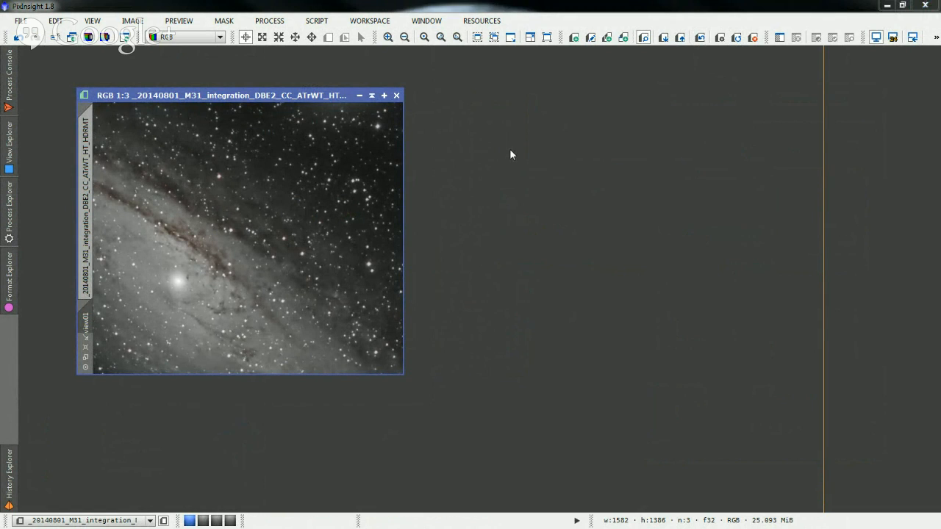
{"action": "key", "text": "ctrl+o"}
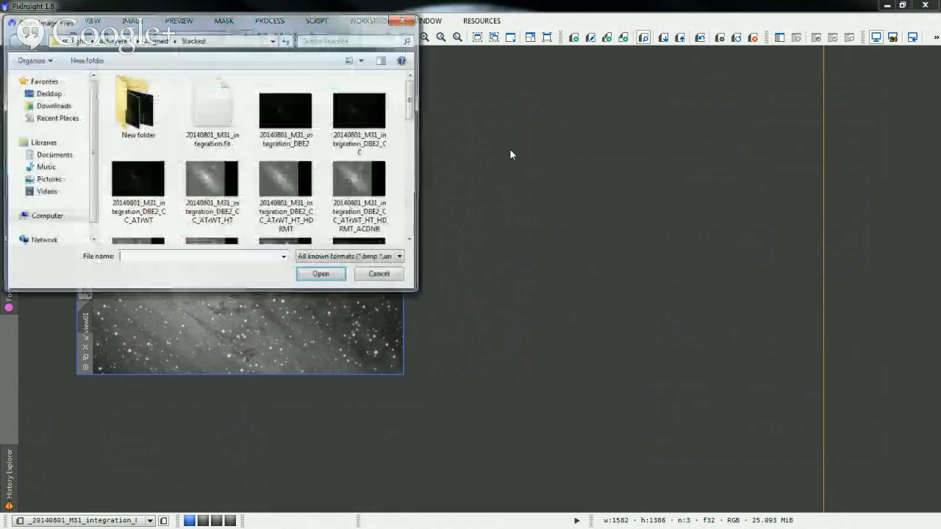
{"action": "scroll", "coordinate": [177, 190], "scroll_direction": "down", "scroll_amount": 2}
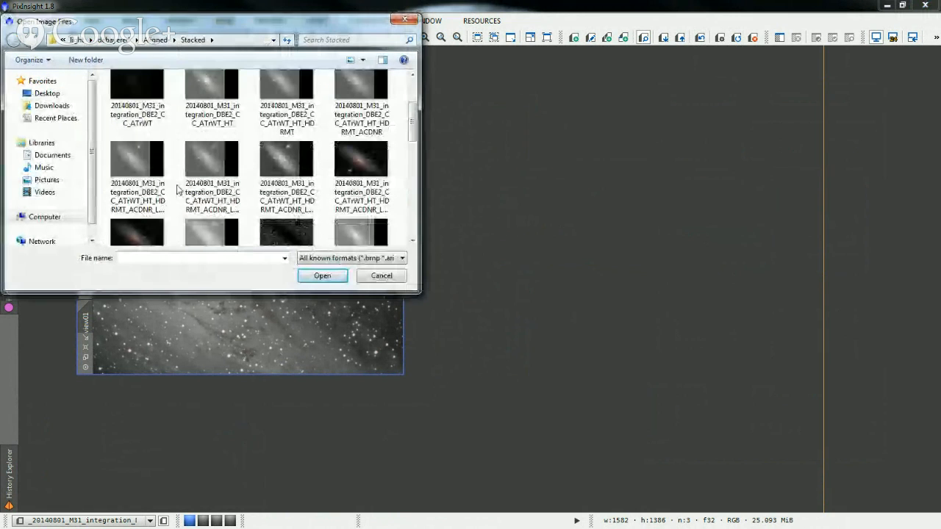
{"action": "left_click", "coordinate": [140, 213]}
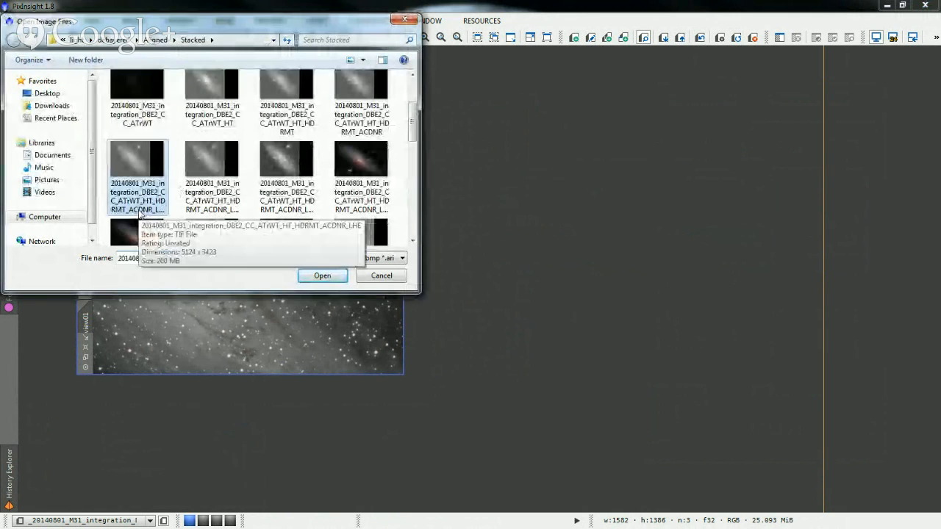
{"action": "left_click", "coordinate": [318, 276]}
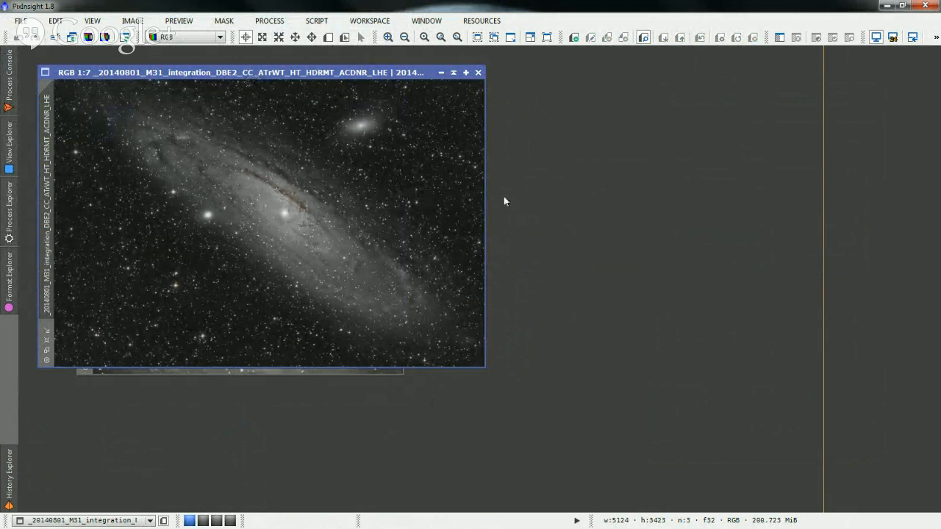
- Close the earlier HDRMT image together with its preview, keeping only the LHE image open
{"action": "mouse_move", "coordinate": [9, 476]}
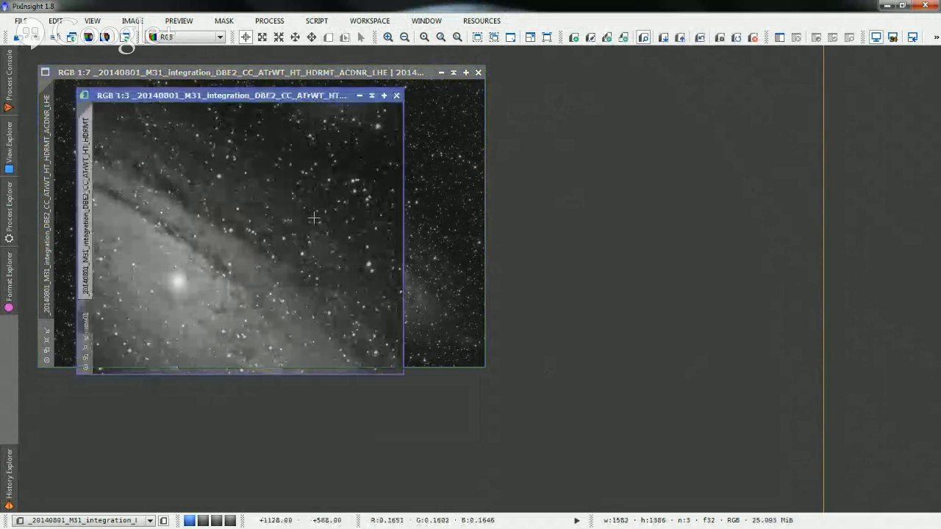
{"action": "left_click", "coordinate": [396, 96]}
{"action": "left_click", "coordinate": [429, 292]}
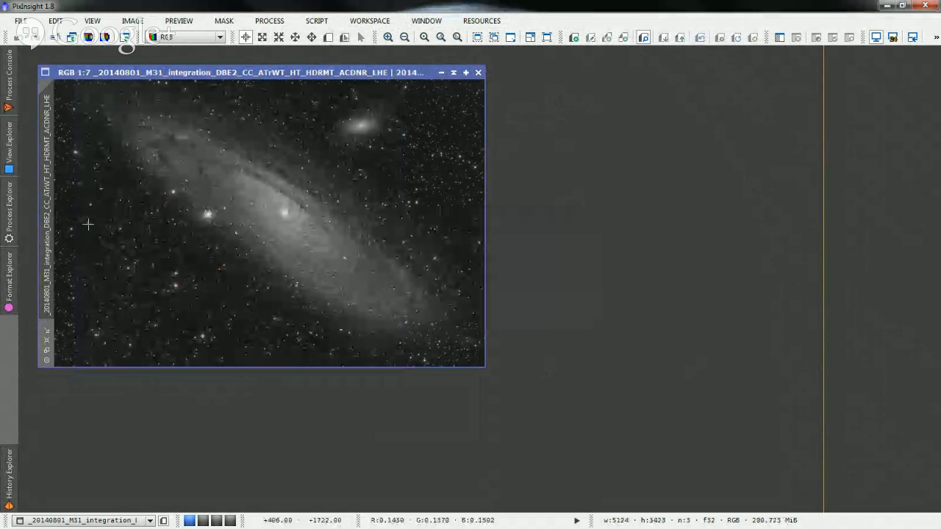
- Try to generate a star mask from the LHE image with StarMask's default settings, and abort the run
{"action": "mouse_move", "coordinate": [9, 209]}
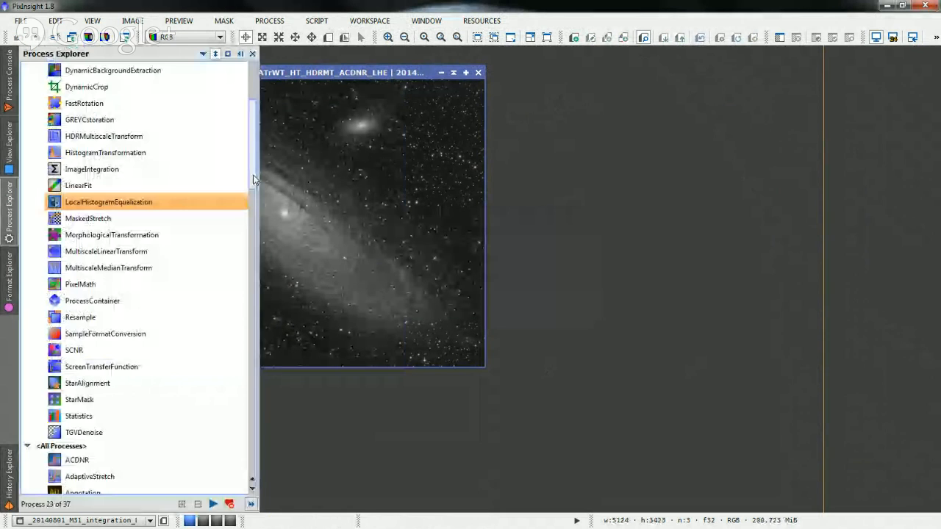
{"action": "left_click_drag", "start_coordinate": [254, 179], "coordinate": [253, 199]}
{"action": "double_click", "coordinate": [79, 268]}
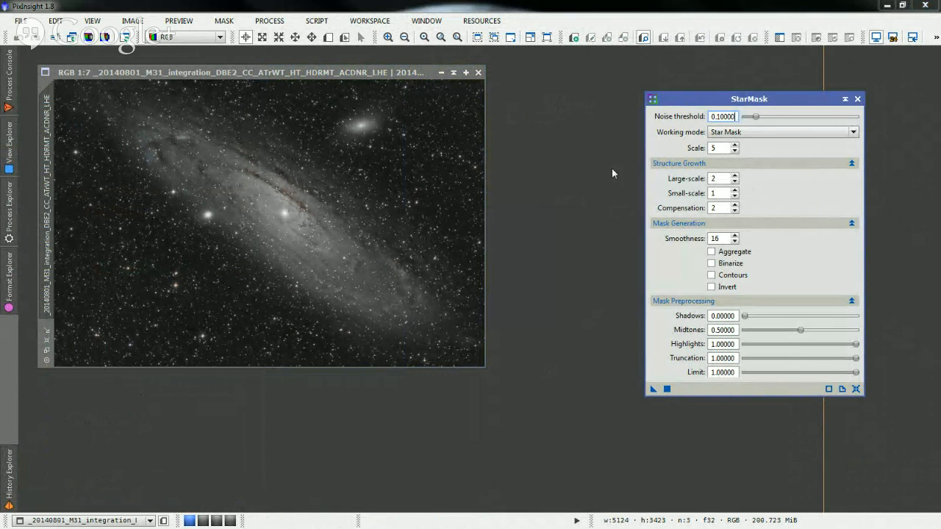
{"action": "left_click_drag", "start_coordinate": [692, 101], "coordinate": [673, 95]}
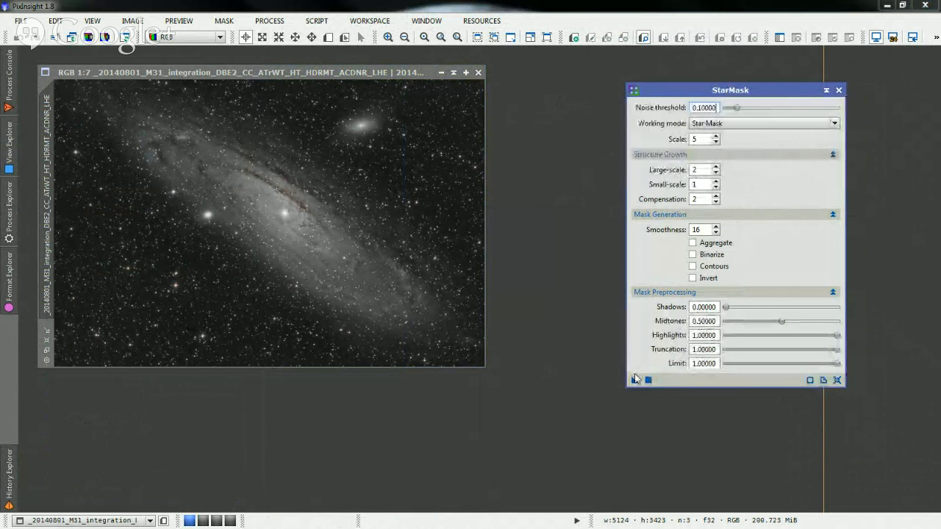
{"action": "left_click_drag", "start_coordinate": [636, 379], "coordinate": [371, 182]}
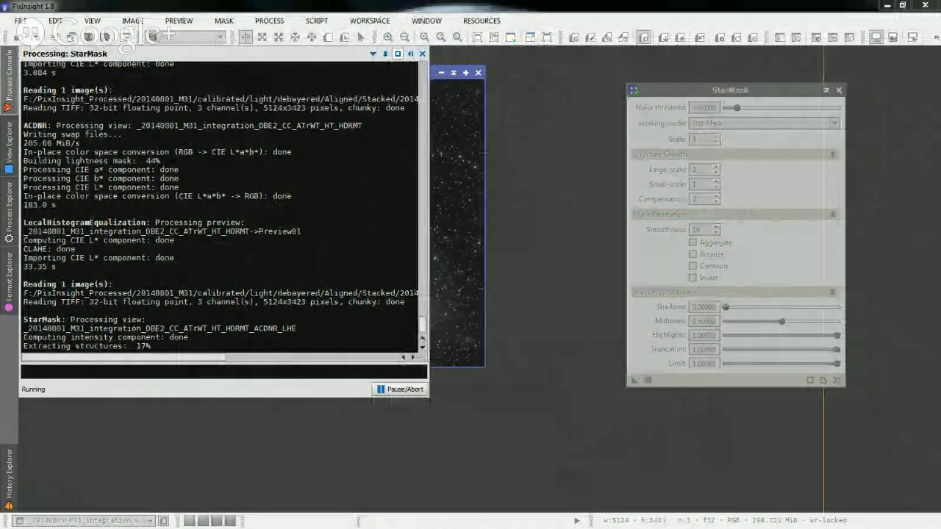
{"action": "left_click", "coordinate": [400, 388]}
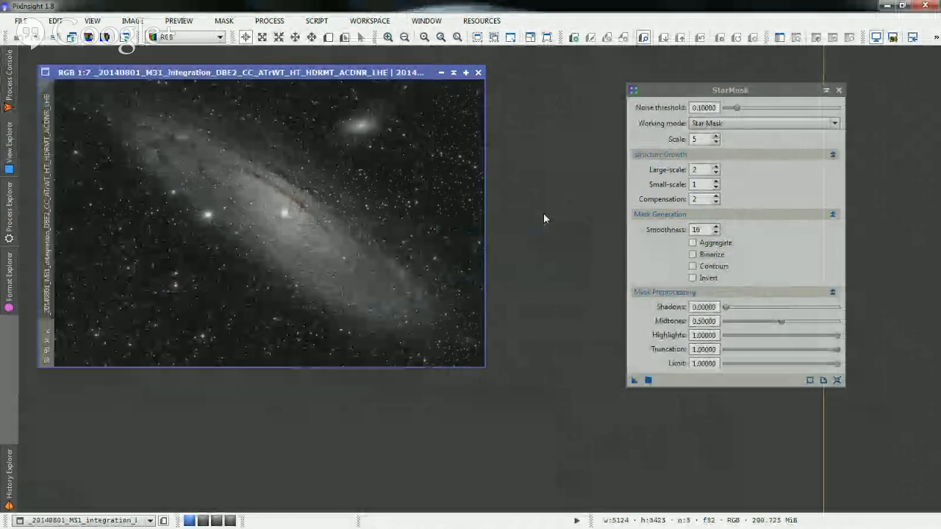
- Load the saved mask 20140801_M31_integration_DBE2_CC_ATrWT_StarMask and move its window clear of the LHE image
{"action": "key", "text": "ctrl+o"}
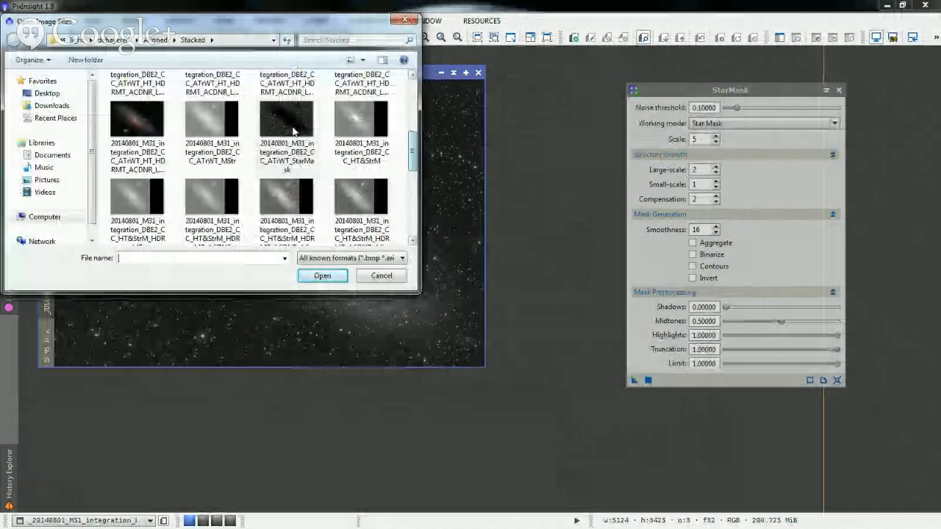
{"action": "double_click", "coordinate": [293, 131]}
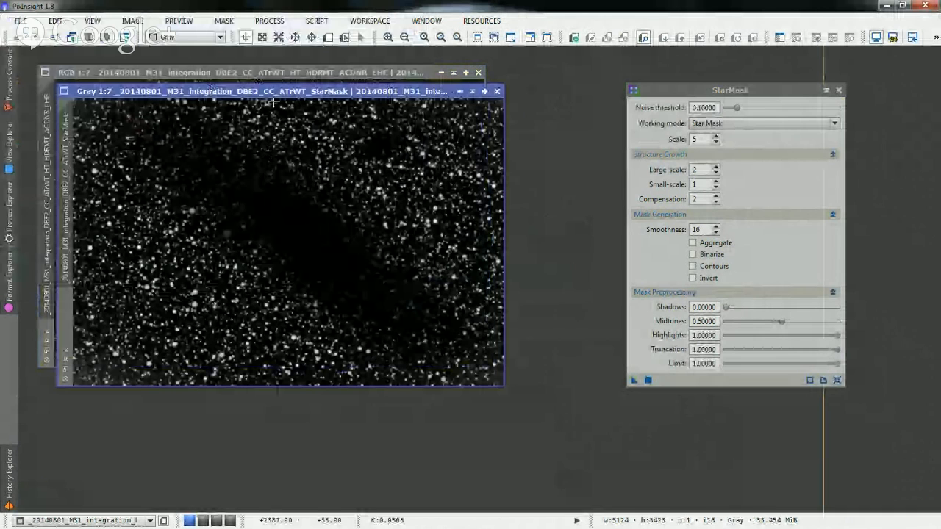
{"action": "left_click_drag", "start_coordinate": [274, 91], "coordinate": [377, 121]}
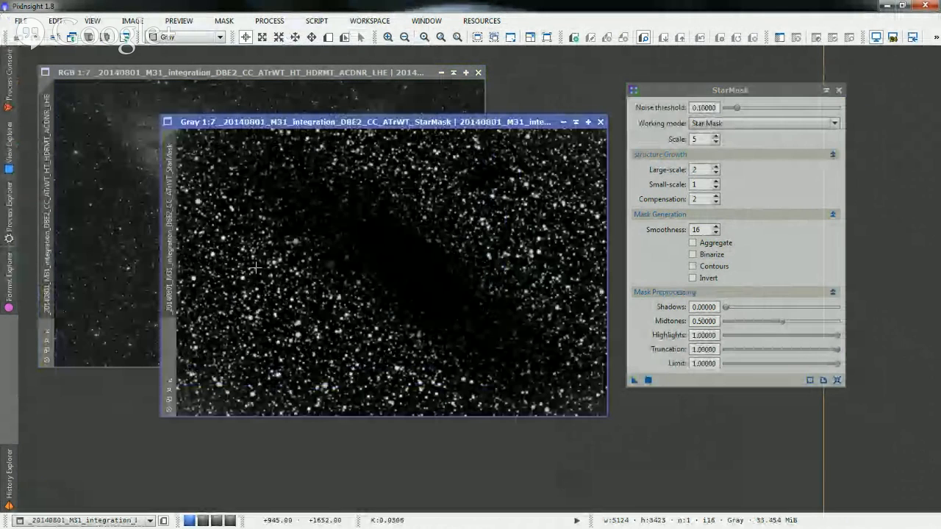
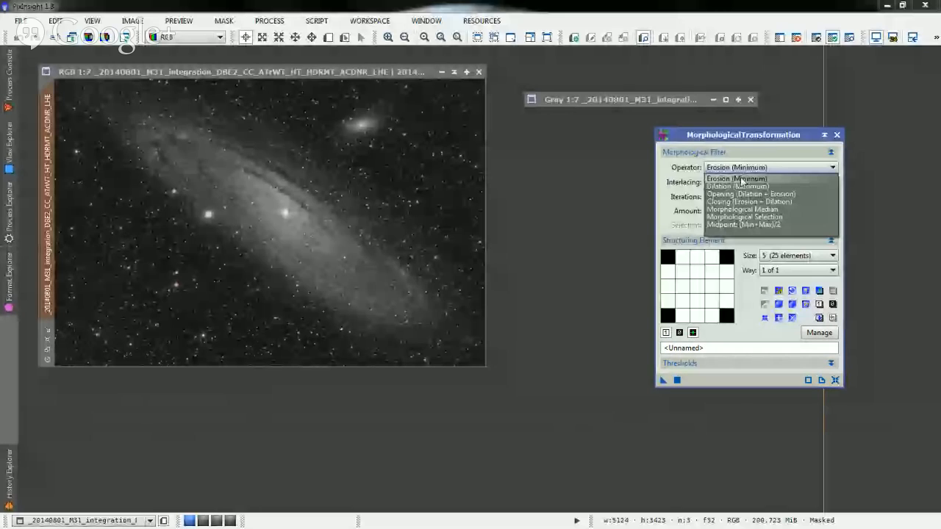
- Configure MorphologicalTransformation with Erosion (Minimum), amount 0.60, structuring element size 5 (25 elements) and way 1 of 1
{"action": "left_click", "coordinate": [714, 170]}
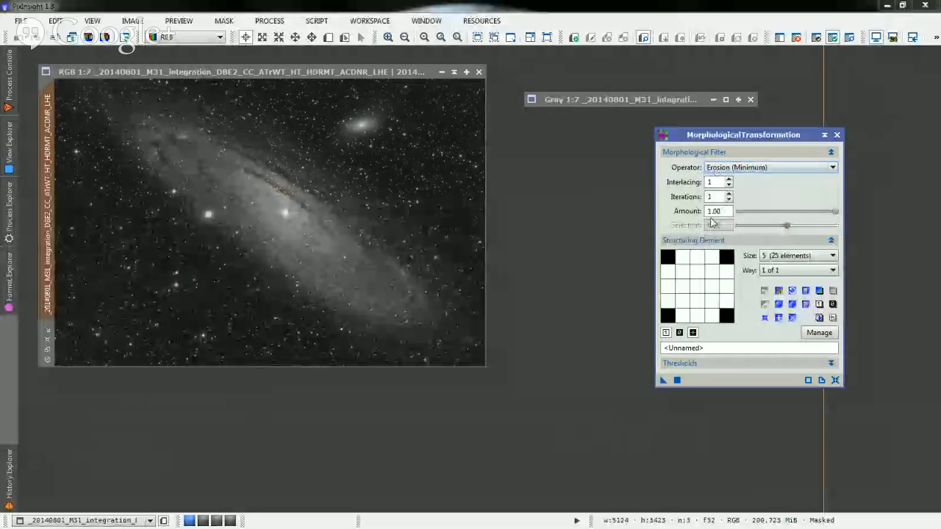
{"action": "left_click_drag", "start_coordinate": [833, 212], "coordinate": [798, 214]}
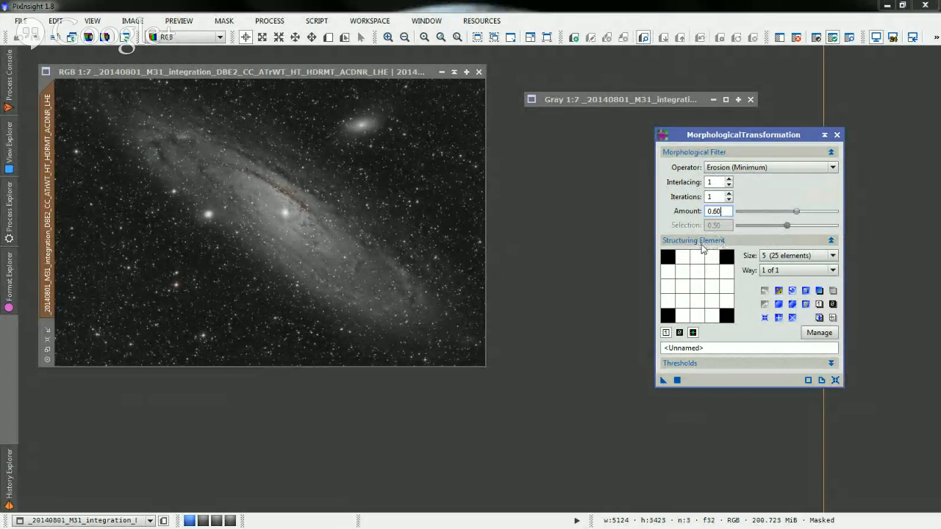
{"action": "left_click", "coordinate": [785, 257]}
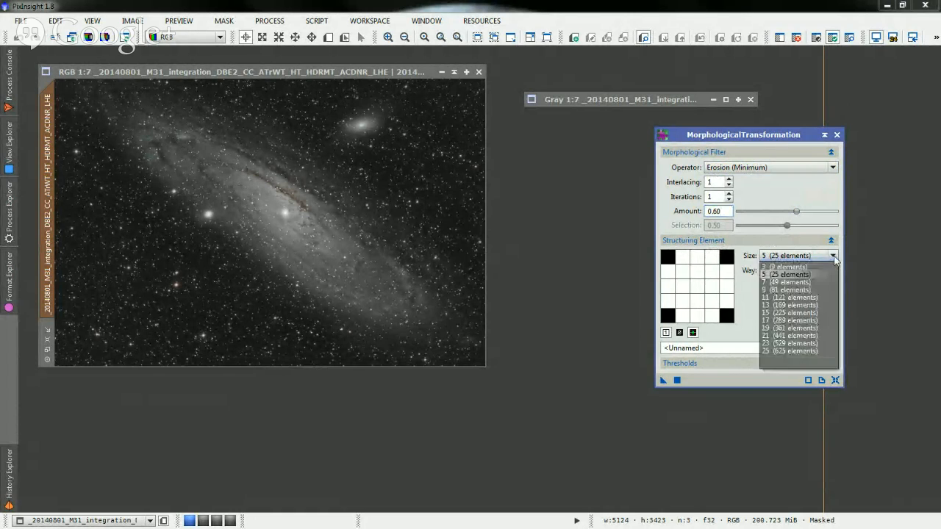
{"action": "left_click", "coordinate": [789, 276]}
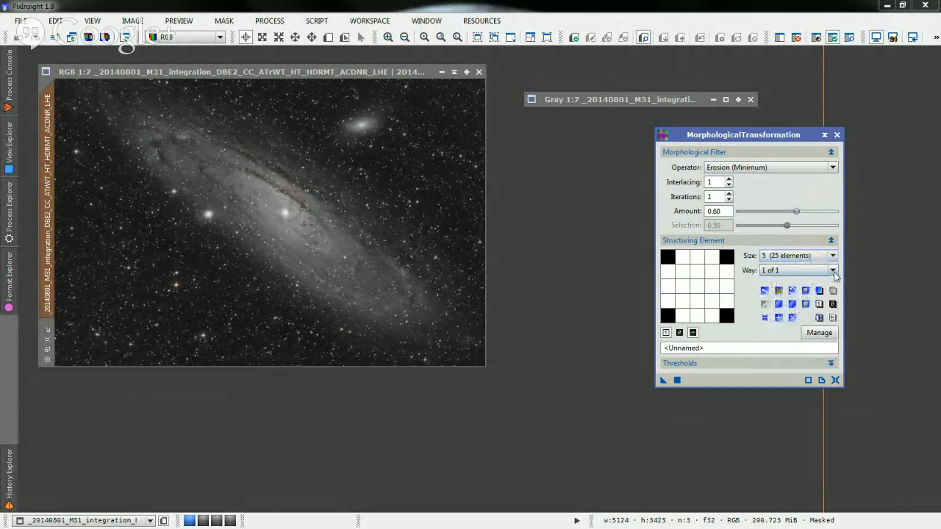
{"action": "left_click", "coordinate": [833, 271]}
{"action": "left_click", "coordinate": [769, 281]}
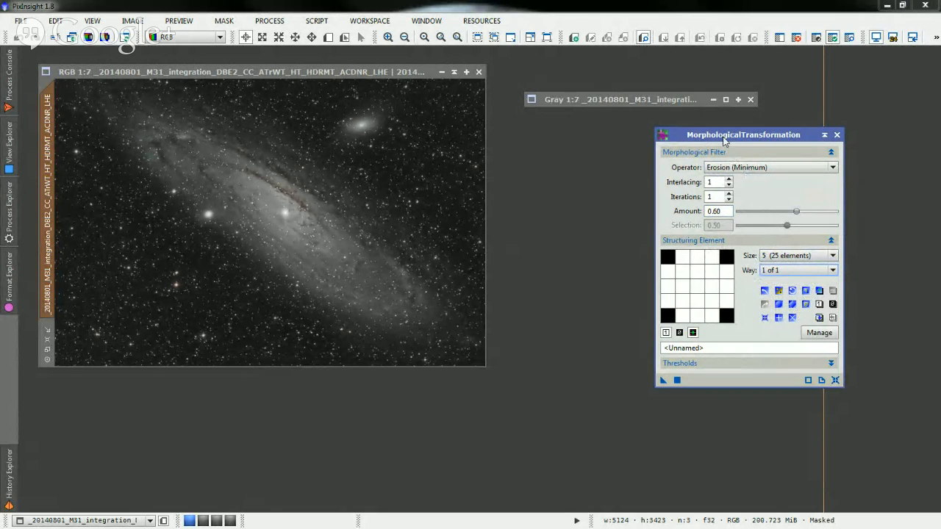
{"action": "left_click_drag", "start_coordinate": [722, 137], "coordinate": [756, 135]}
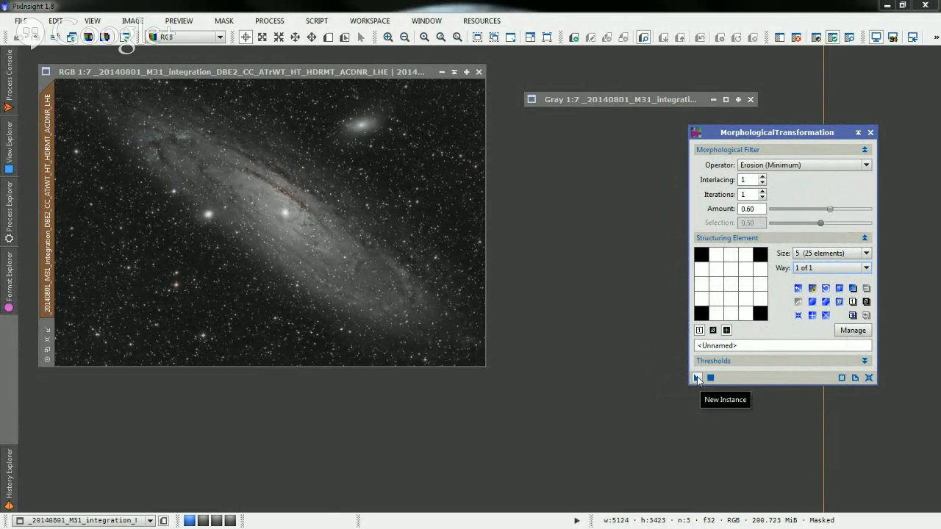
- Store the MorphologicalTransformation settings as a process icon on the workspace, close the process window and reopen it from the icon
{"action": "left_click_drag", "start_coordinate": [696, 378], "coordinate": [540, 425]}
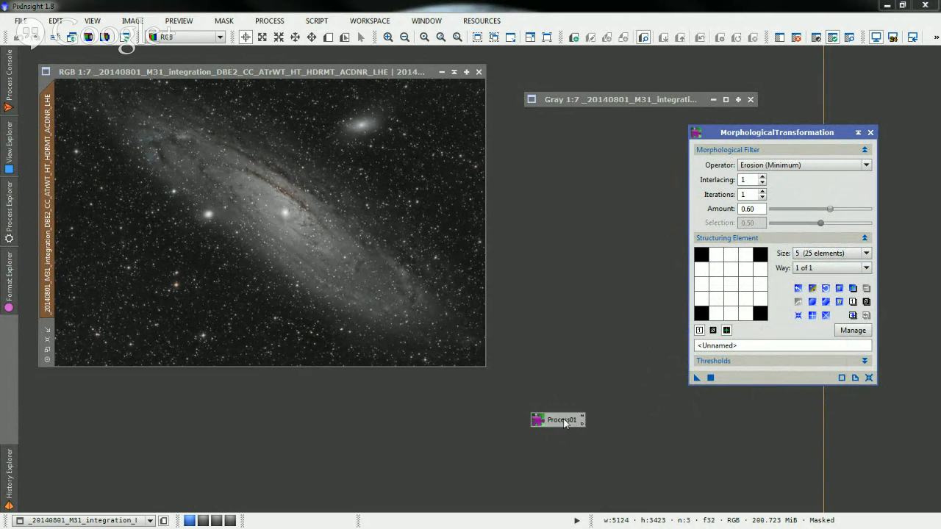
{"action": "left_click", "coordinate": [870, 133]}
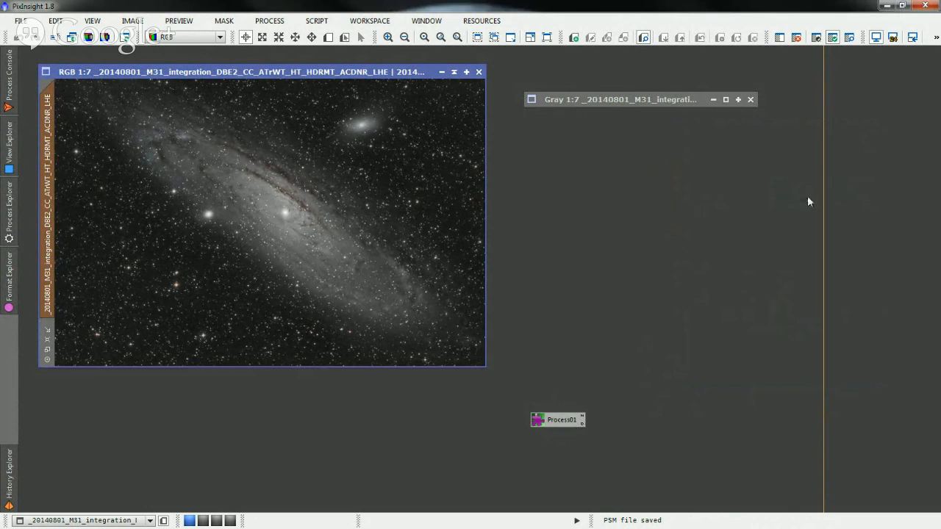
{"action": "left_click", "coordinate": [559, 421]}
{"action": "double_click", "coordinate": [558, 421]}
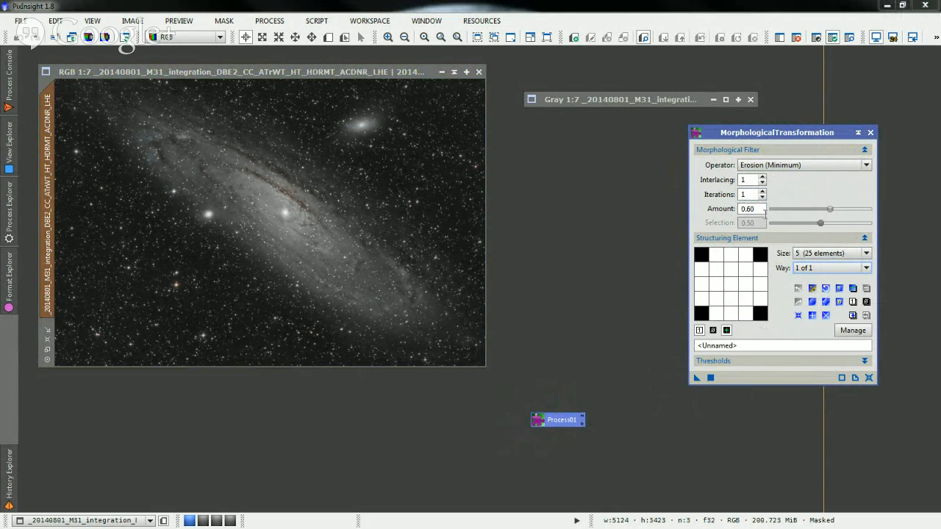
- Save the MorphologicalTransformation process icon as MorphTrans in the _Calibration_Library folder
{"action": "right_click", "coordinate": [562, 422]}
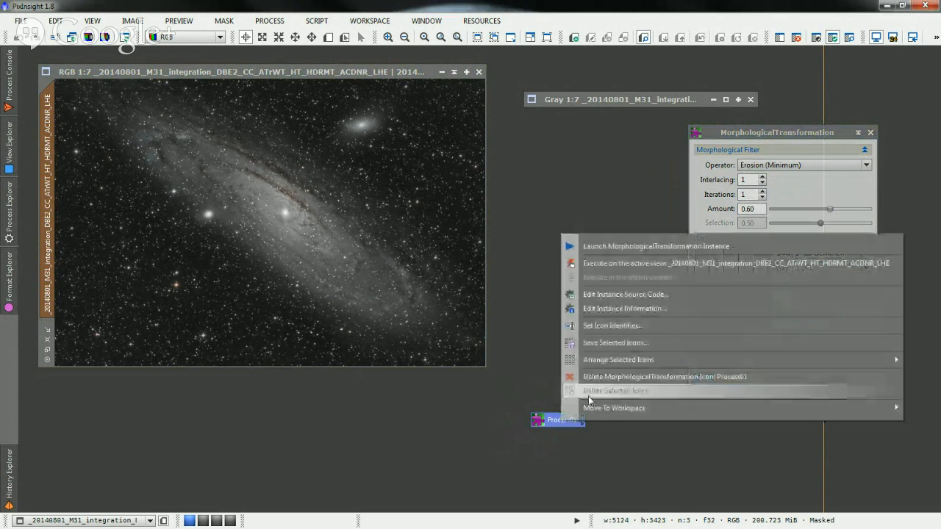
{"action": "left_click", "coordinate": [620, 344]}
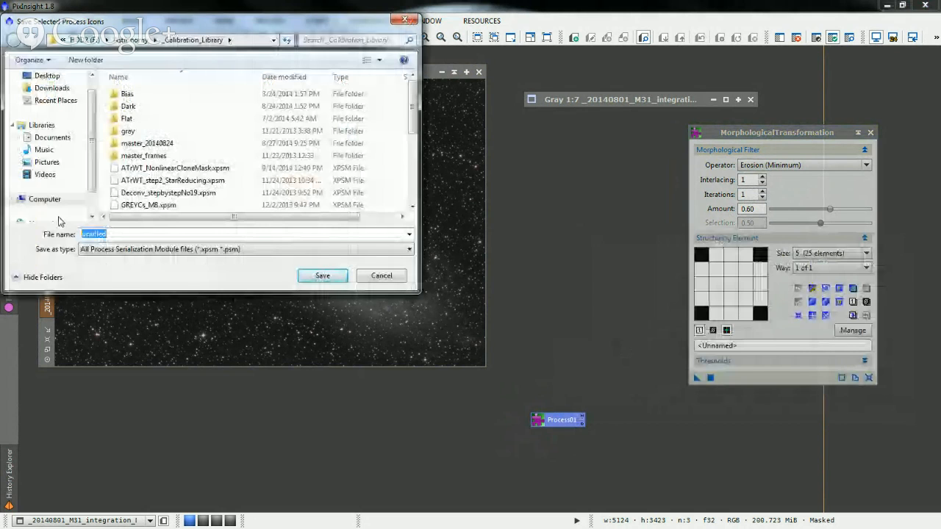
{"action": "type", "text": "Mor"}
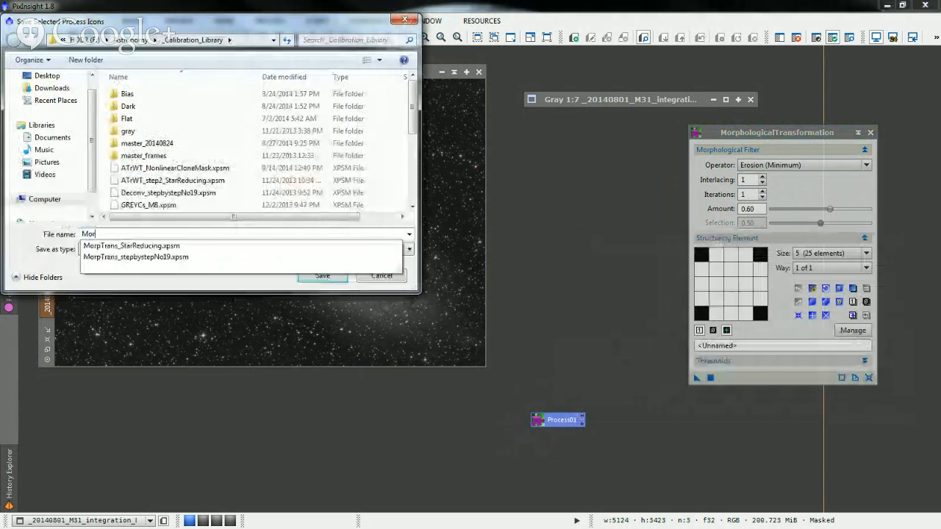
{"action": "type", "text": "ph"}
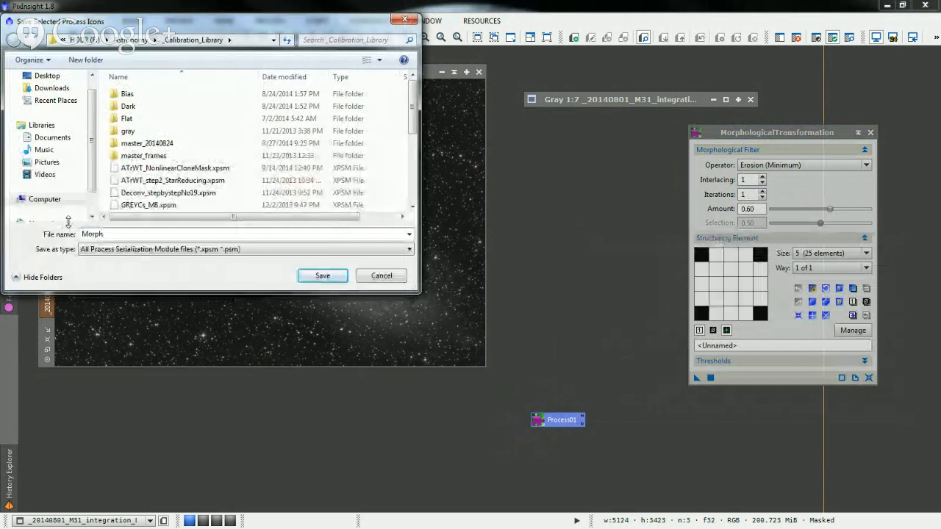
{"action": "type", "text": "Trans"}
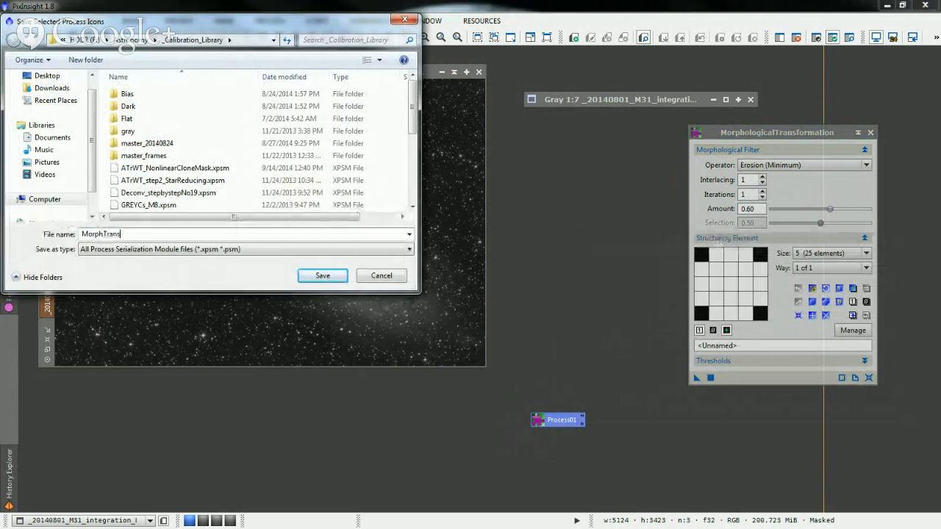
{"action": "left_click", "coordinate": [315, 276]}
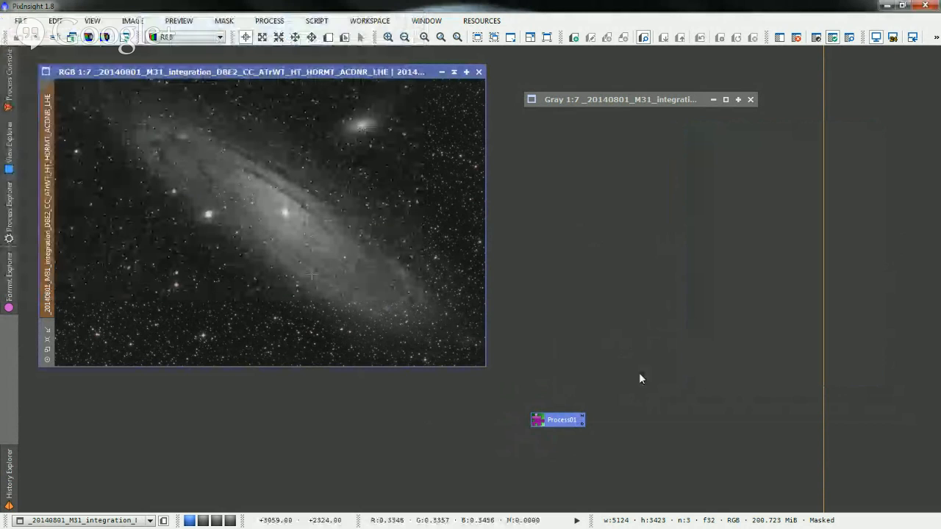
- Delete the MorphologicalTransformation icon from the workspace and bring it back by loading MorphTrans.xpsm
{"action": "right_click", "coordinate": [583, 421]}
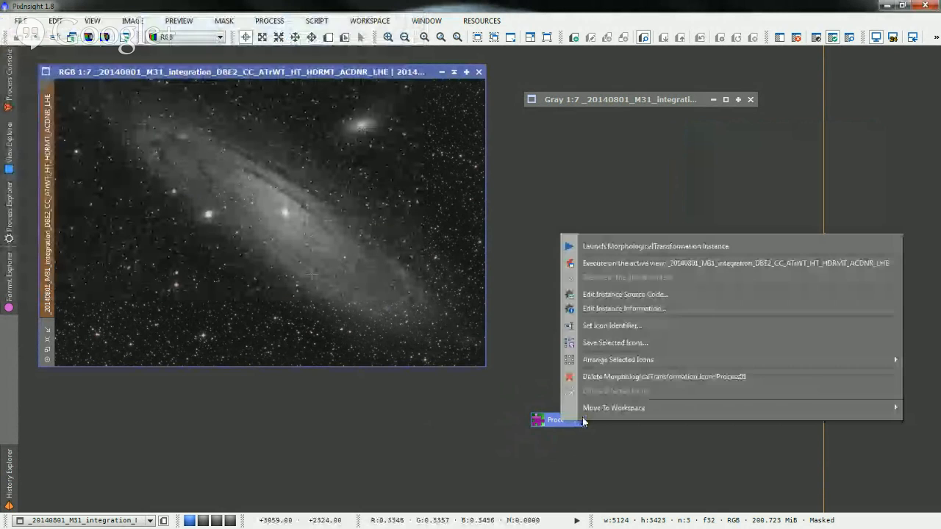
{"action": "left_click", "coordinate": [609, 376]}
{"action": "right_click", "coordinate": [610, 237]}
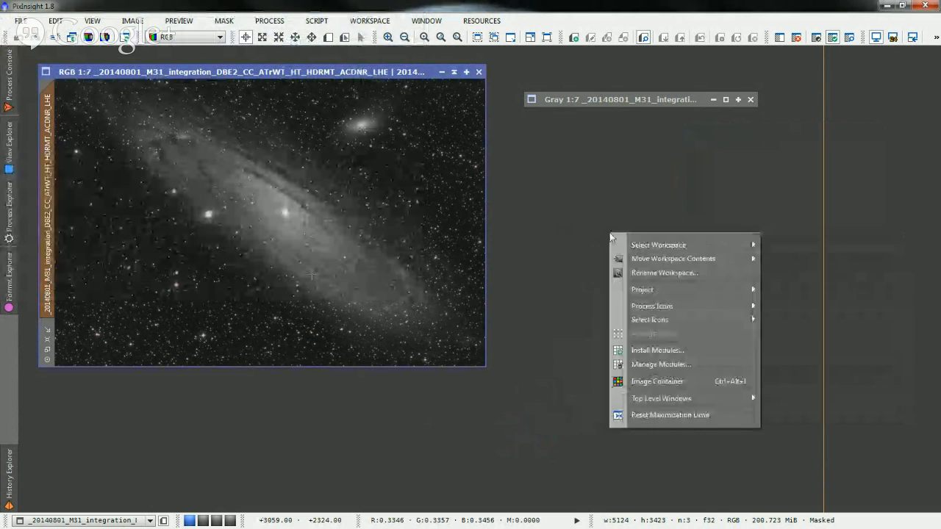
{"action": "left_click", "coordinate": [803, 308]}
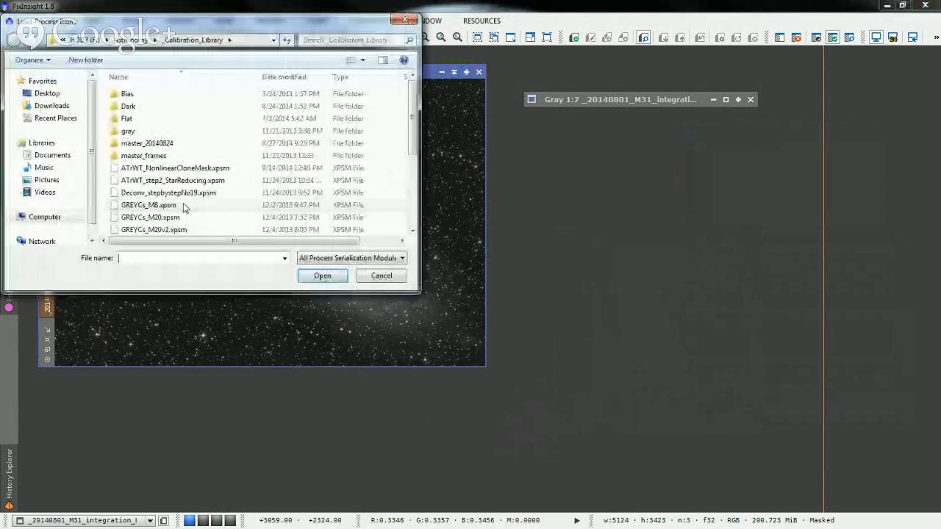
{"action": "left_click", "coordinate": [184, 206]}
{"action": "scroll", "coordinate": [192, 184], "scroll_direction": "down", "scroll_amount": 4}
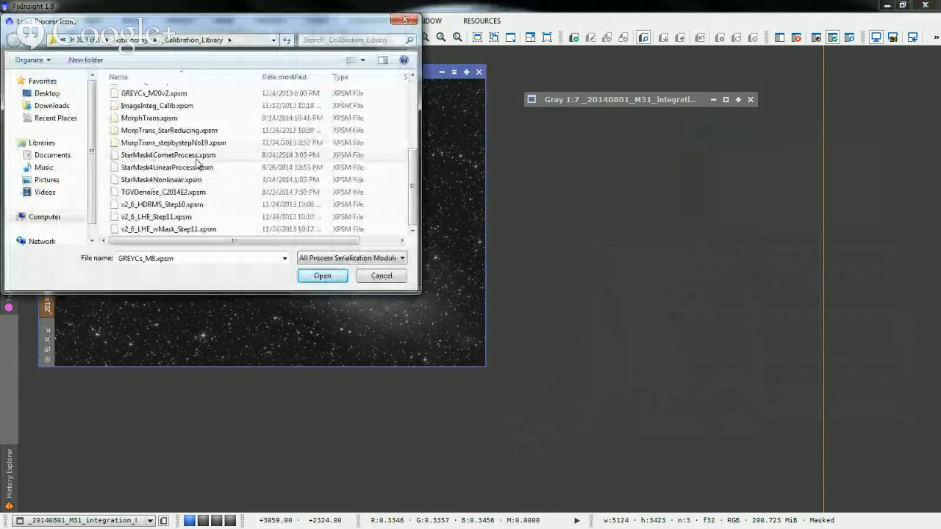
{"action": "left_click", "coordinate": [150, 119]}
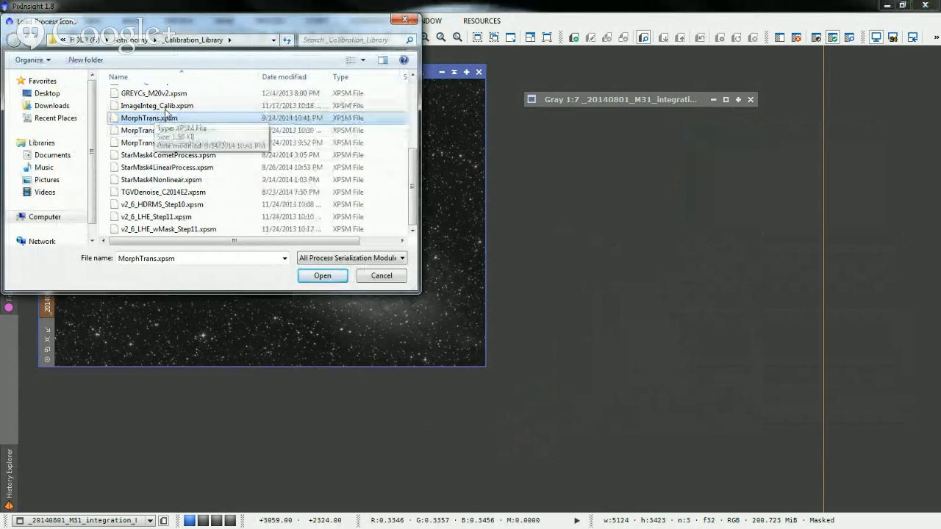
{"action": "left_click", "coordinate": [321, 277]}
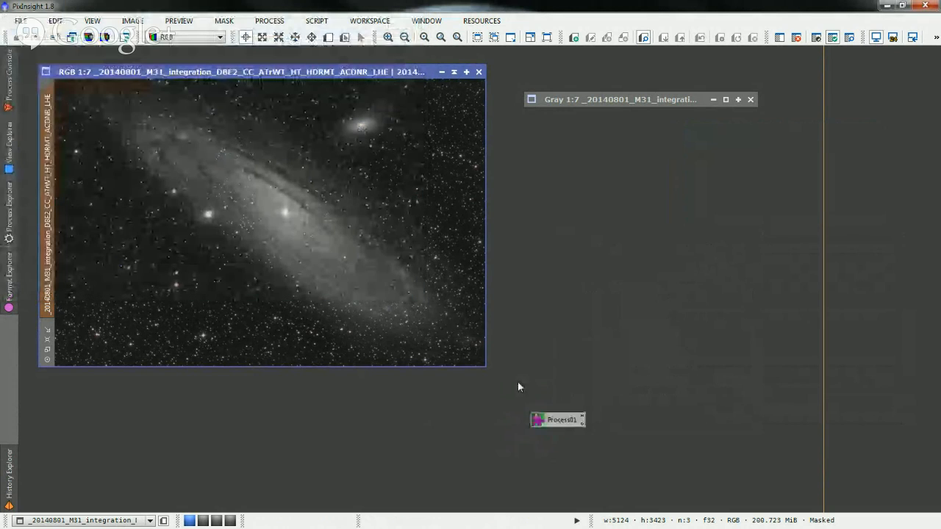
- Launch MorphologicalTransformation from the loaded icon, move the icon clear of the process window, and apply the erosion to the masked LHE image
{"action": "double_click", "coordinate": [556, 420]}
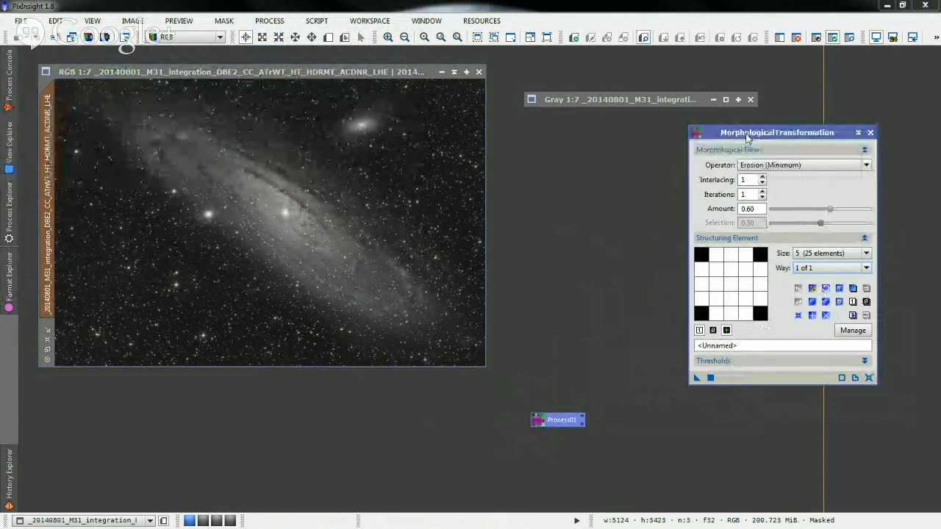
{"action": "left_click_drag", "start_coordinate": [747, 136], "coordinate": [722, 130]}
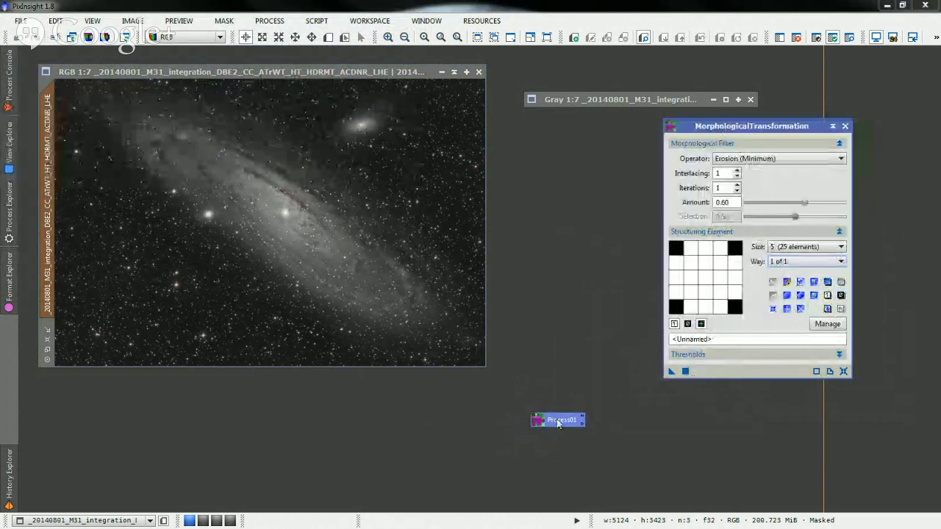
{"action": "left_click_drag", "start_coordinate": [558, 422], "coordinate": [633, 446]}
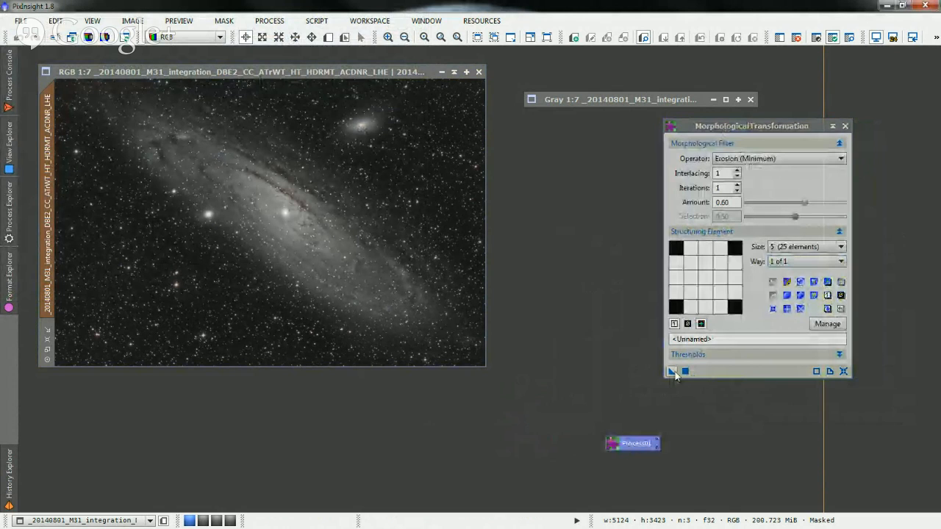
{"action": "left_click", "coordinate": [673, 372]}
{"action": "left_click_drag", "start_coordinate": [674, 373], "coordinate": [251, 149]}
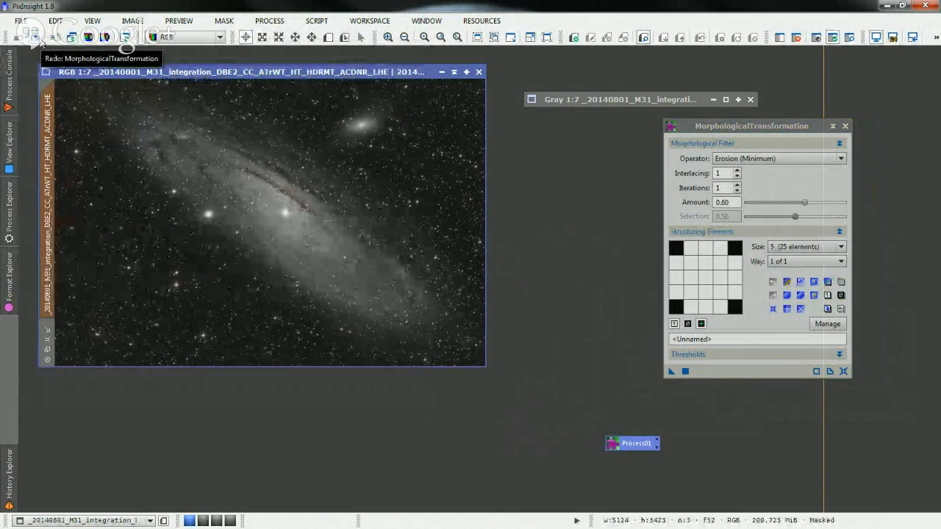
- Compare the LHE image before and after the erosion by repeatedly undoing and redoing MorphologicalTransformation, leaving it applied
{"action": "left_click", "coordinate": [38, 40]}
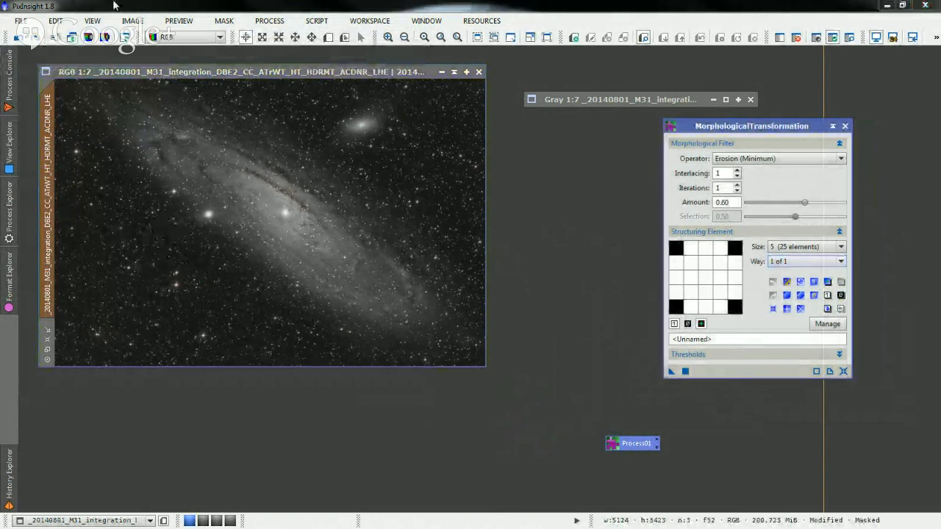
{"action": "left_click", "coordinate": [25, 41]}
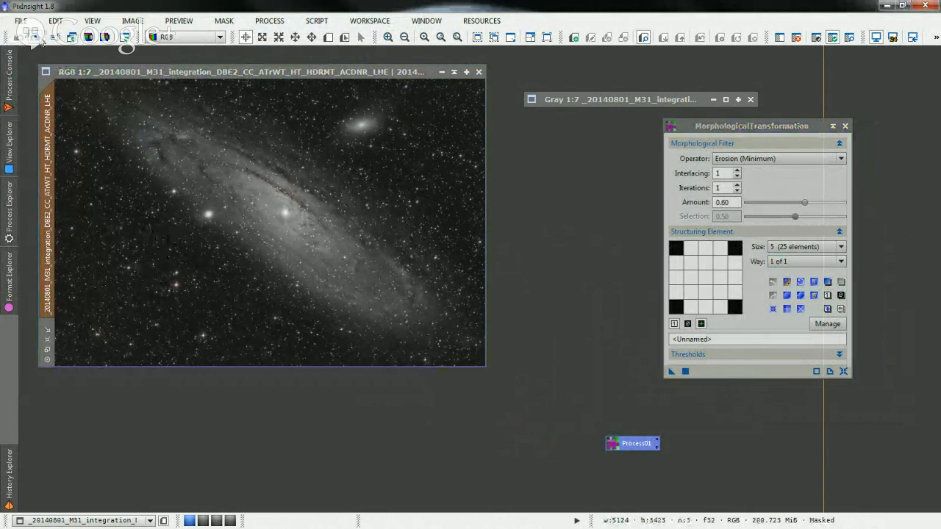
{"action": "left_click", "coordinate": [40, 41]}
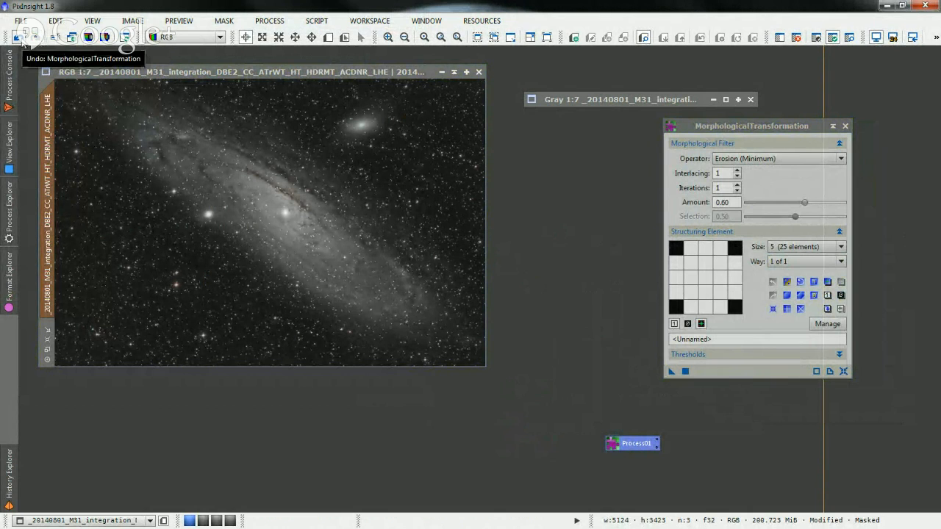
{"action": "left_click", "coordinate": [22, 41]}
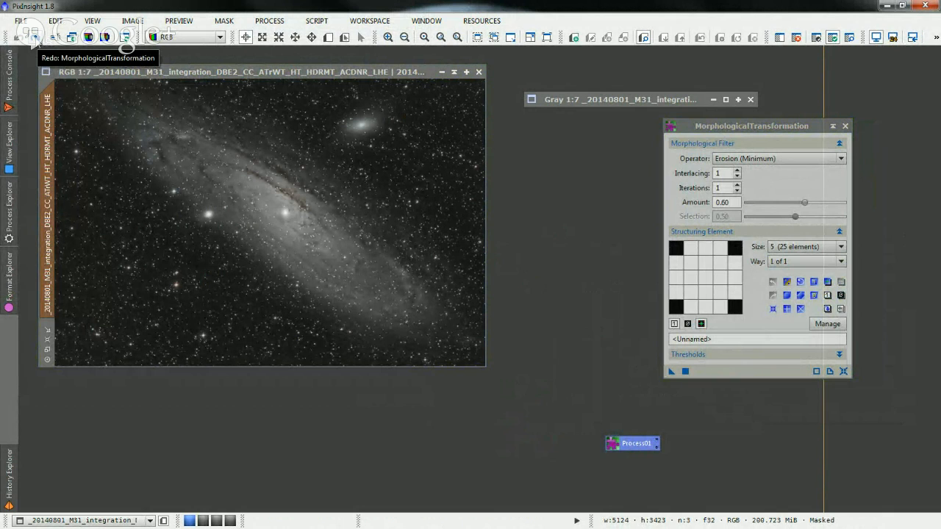
{"action": "left_click", "coordinate": [33, 37]}
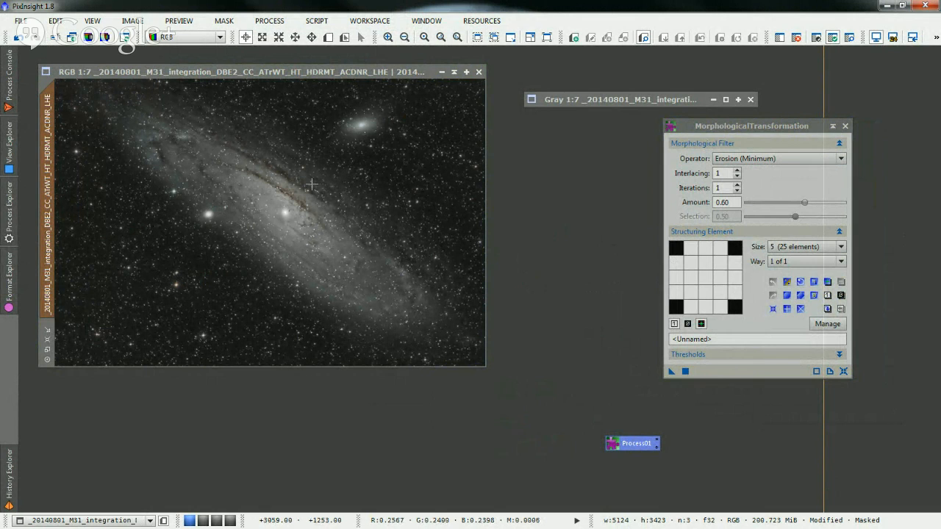
- Close MorphologicalTransformation and the star mask image, releasing the mask from the LHE image
{"action": "left_click", "coordinate": [306, 72]}
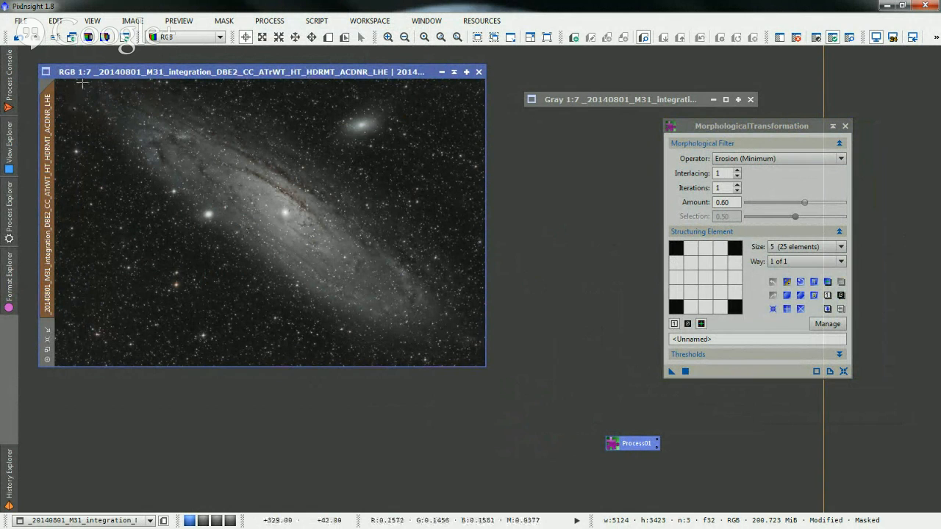
{"action": "left_click", "coordinate": [844, 126]}
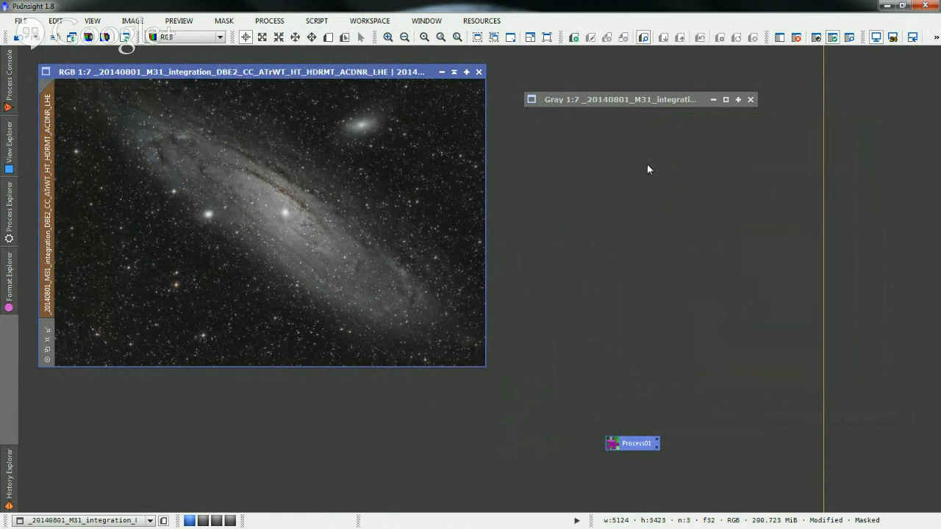
{"action": "left_click", "coordinate": [750, 99]}
{"action": "left_click", "coordinate": [451, 301]}
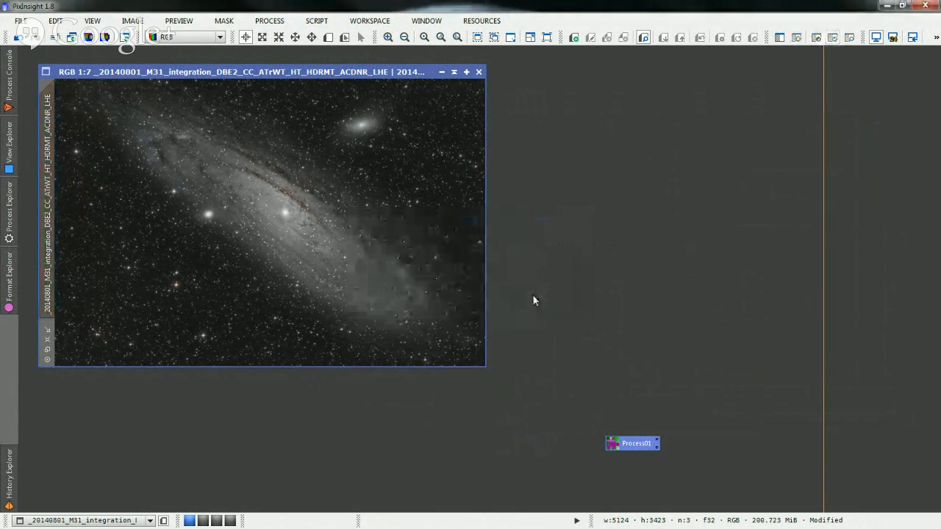
{"action": "left_click", "coordinate": [533, 296]}
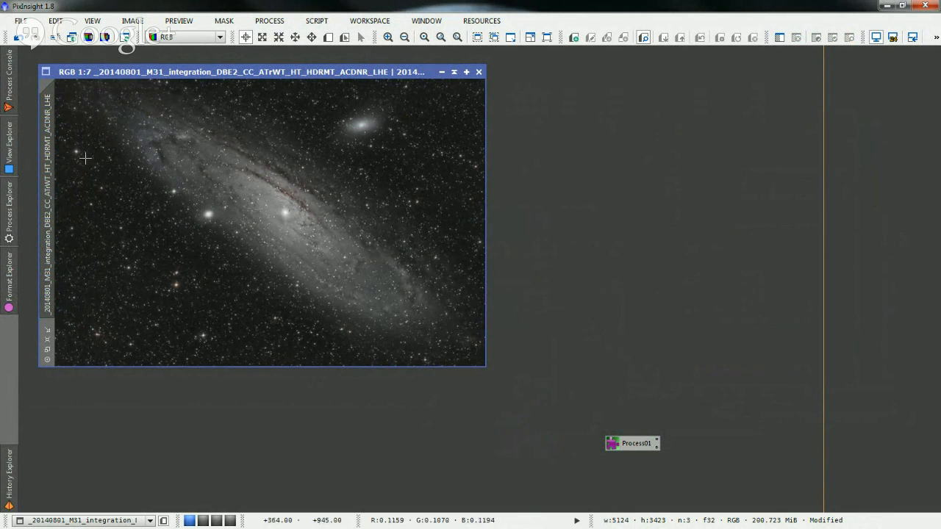
- Shift the LHE image window over on the workspace and delete the MorphologicalTransformation icon
{"action": "left_click", "coordinate": [10, 207]}
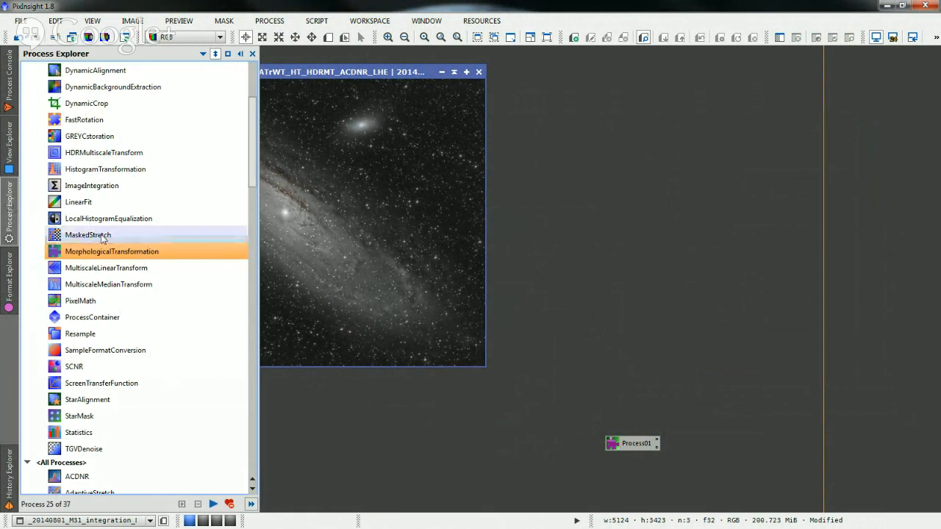
{"action": "left_click_drag", "start_coordinate": [242, 72], "coordinate": [296, 79]}
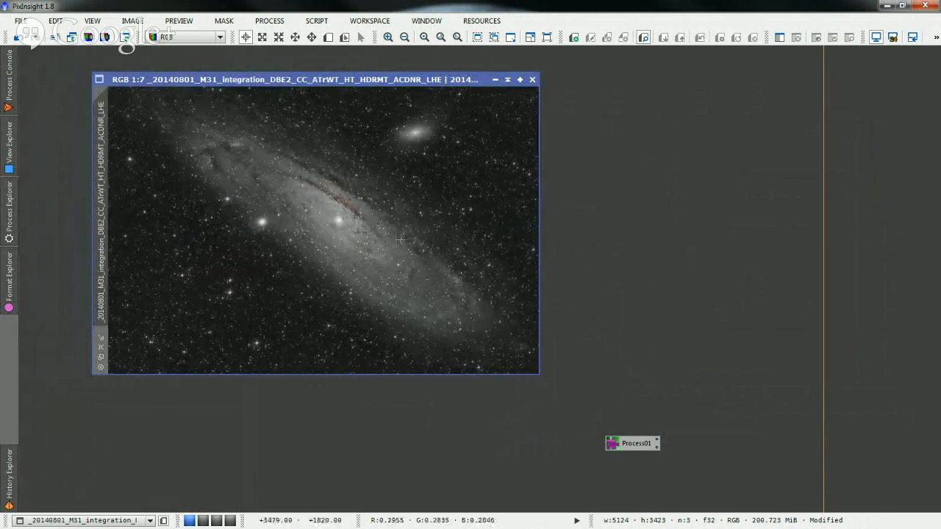
{"action": "right_click", "coordinate": [642, 444]}
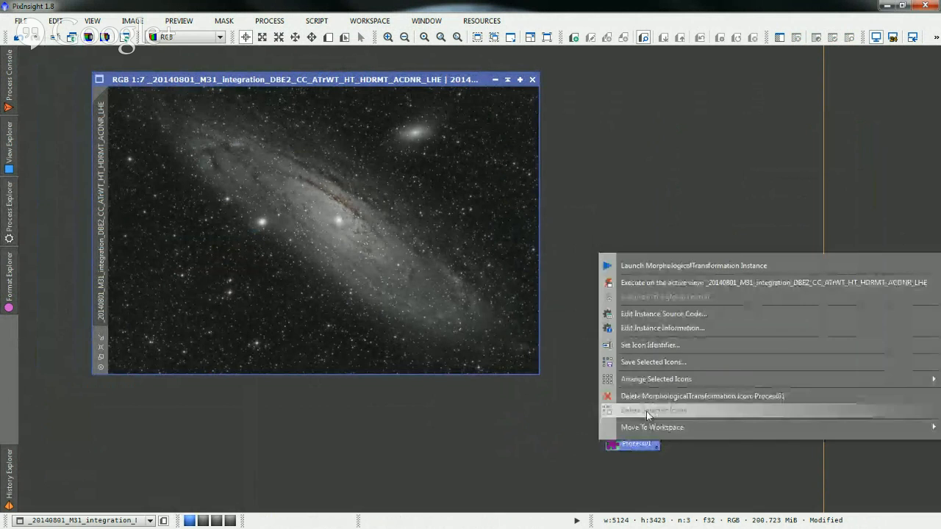
{"action": "left_click", "coordinate": [646, 411]}
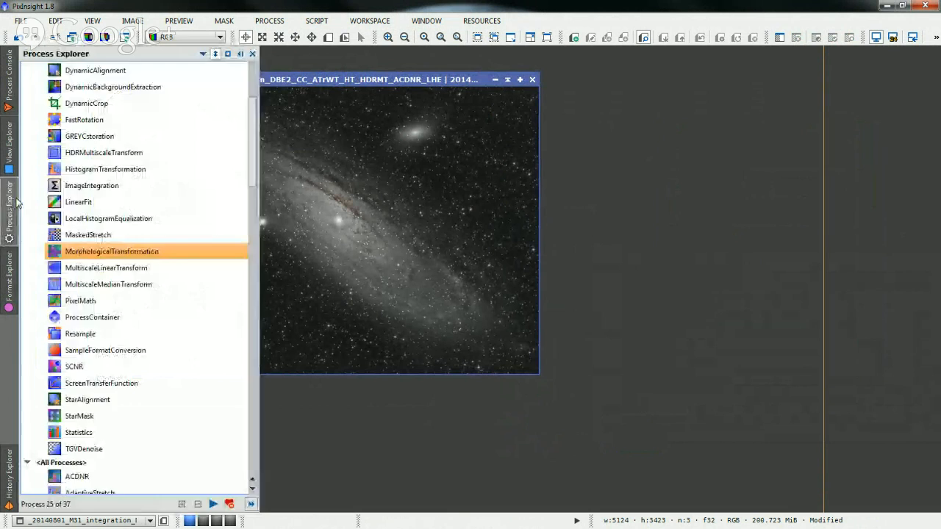
- Open CurvesTransformation on the saturation channel, tracking the LHE image with a real-time preview
{"action": "left_click", "coordinate": [9, 210]}
{"action": "left_click", "coordinate": [9, 210]}
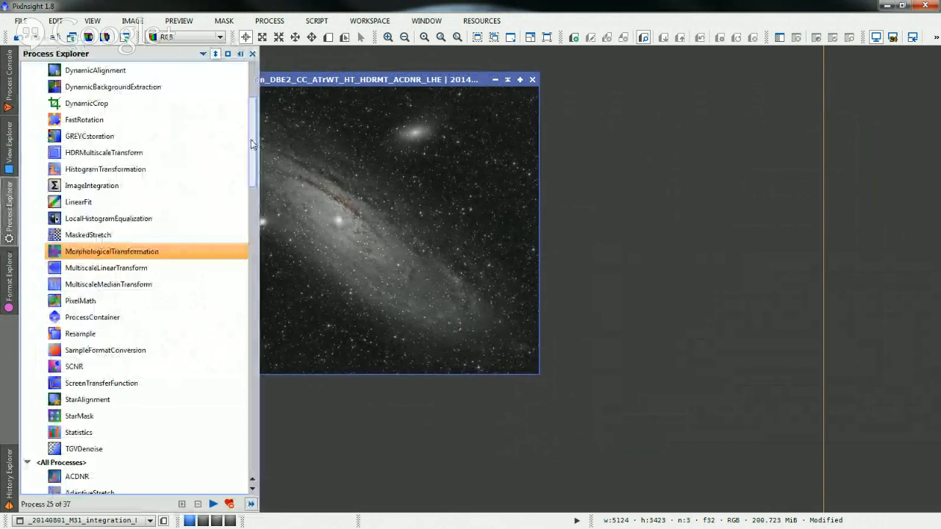
{"action": "scroll", "coordinate": [252, 143], "scroll_direction": "up", "scroll_amount": 5}
{"action": "left_click", "coordinate": [109, 264]}
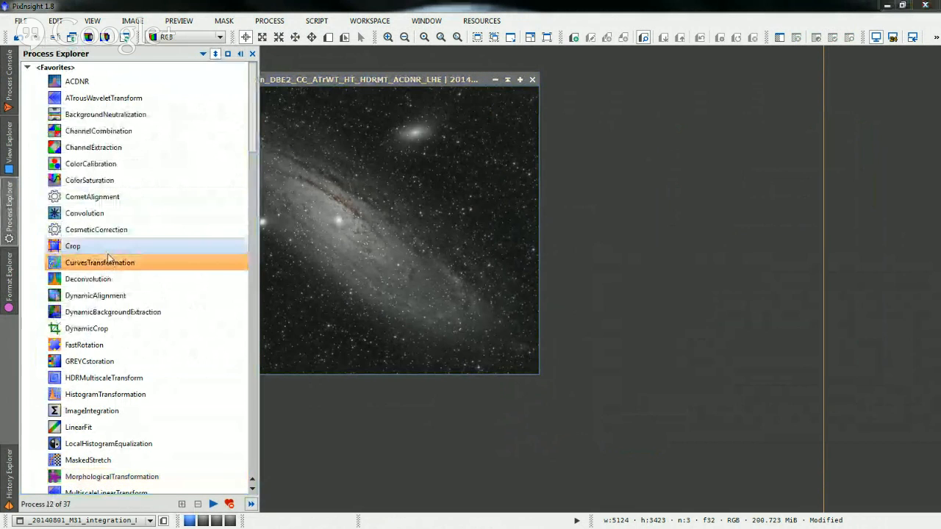
{"action": "double_click", "coordinate": [108, 261]}
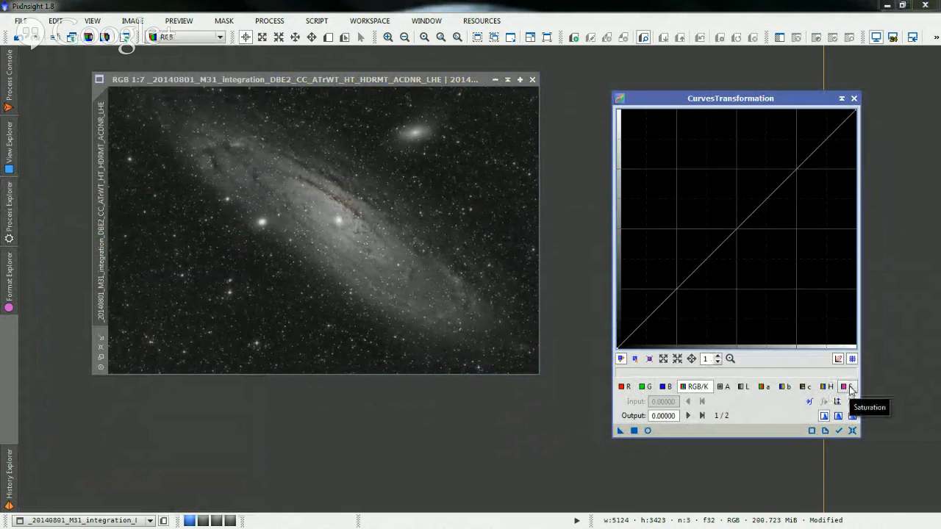
{"action": "left_click", "coordinate": [847, 388]}
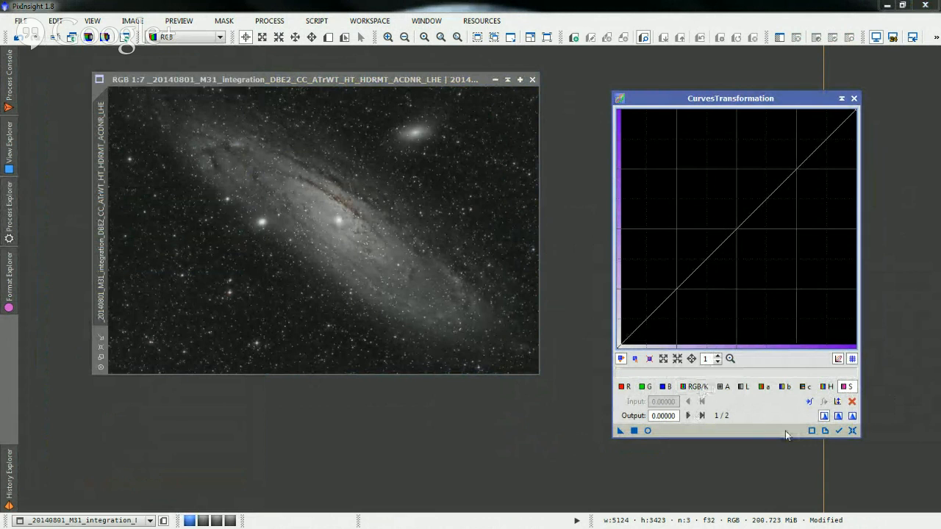
{"action": "left_click", "coordinate": [428, 271]}
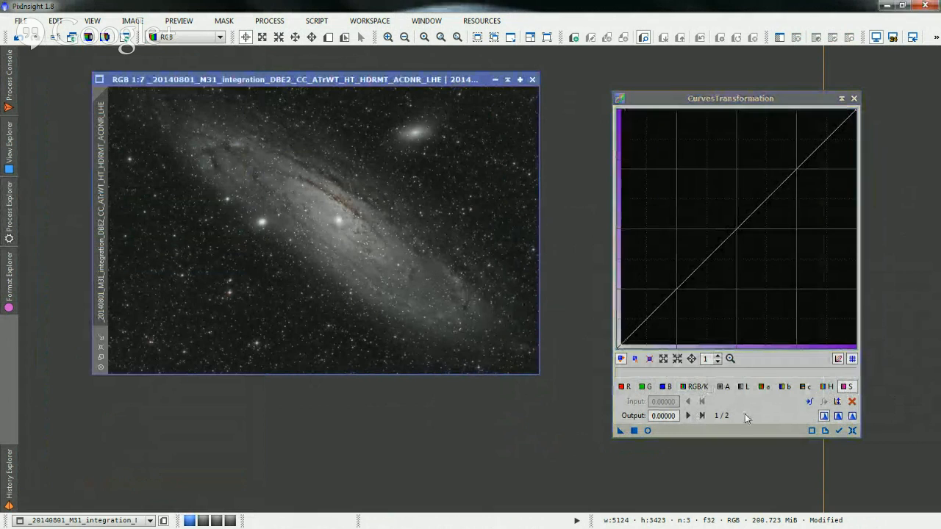
{"action": "left_click", "coordinate": [838, 431]}
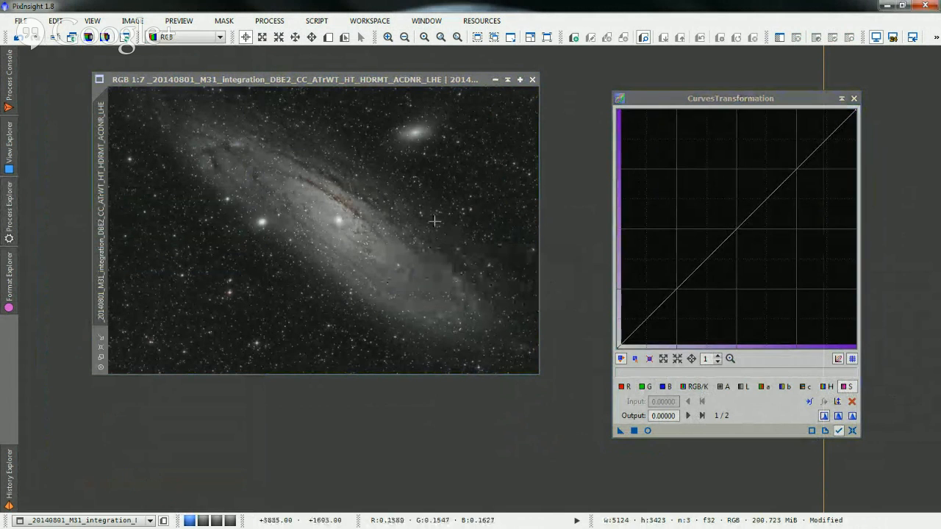
{"action": "left_click", "coordinate": [648, 432]}
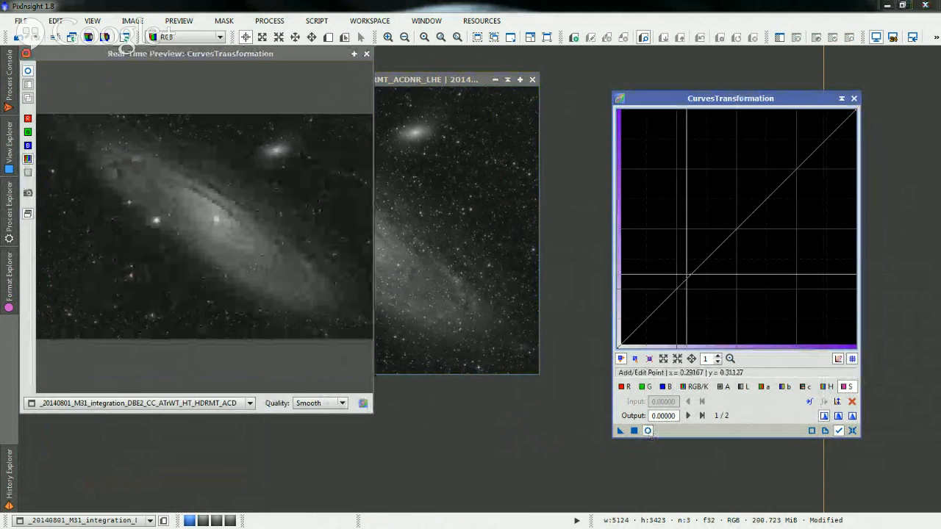
- Shape a raised saturation curve with points at about input 0.088, output 0.228 and input 0.468, output 0.831
{"action": "left_click_drag", "start_coordinate": [686, 275], "coordinate": [633, 293]}
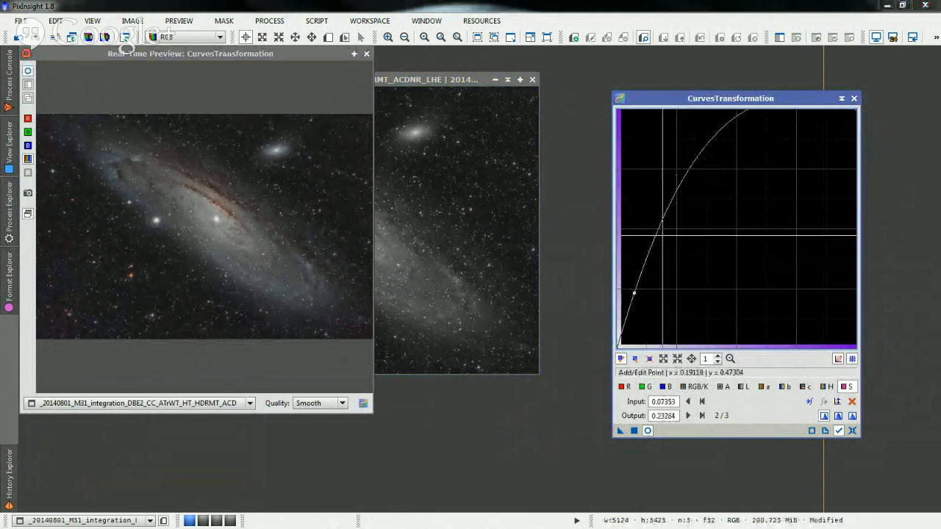
{"action": "left_click_drag", "start_coordinate": [662, 235], "coordinate": [724, 154]}
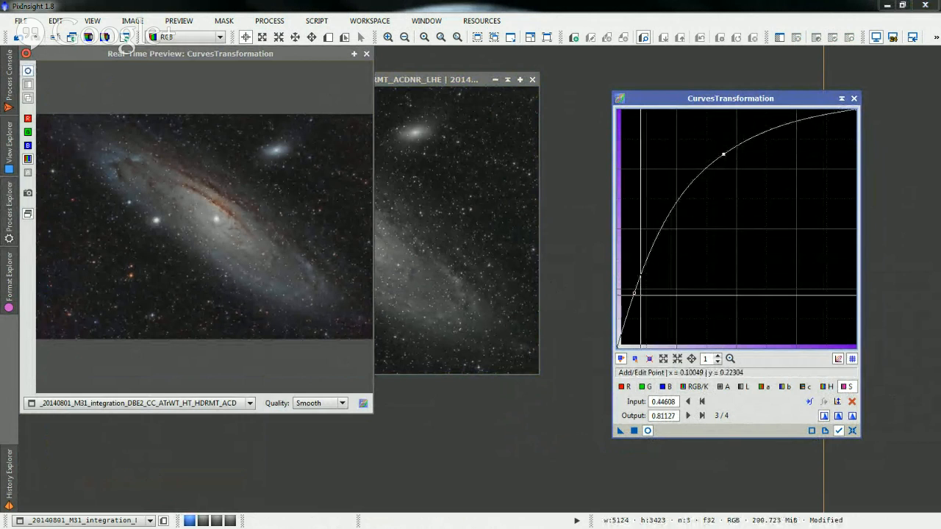
{"action": "left_click_drag", "start_coordinate": [640, 294], "coordinate": [640, 294]}
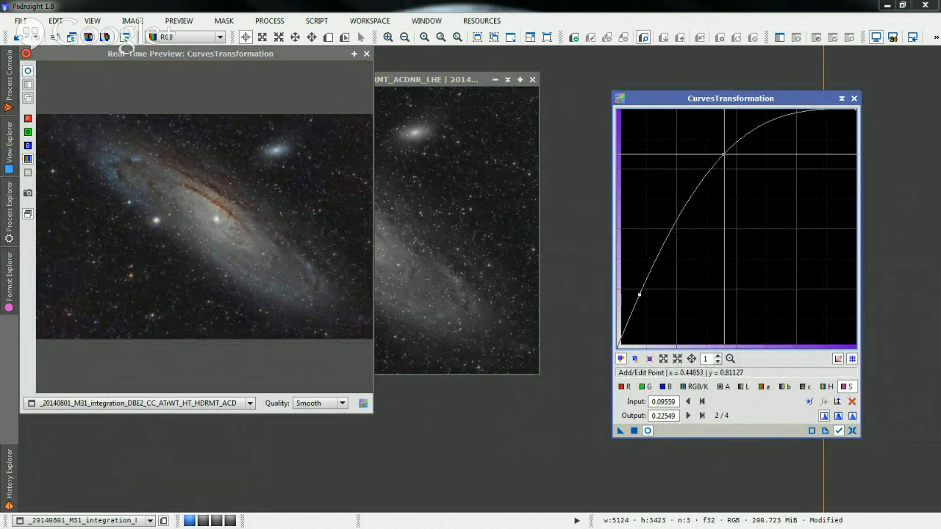
{"action": "left_click_drag", "start_coordinate": [724, 155], "coordinate": [728, 149]}
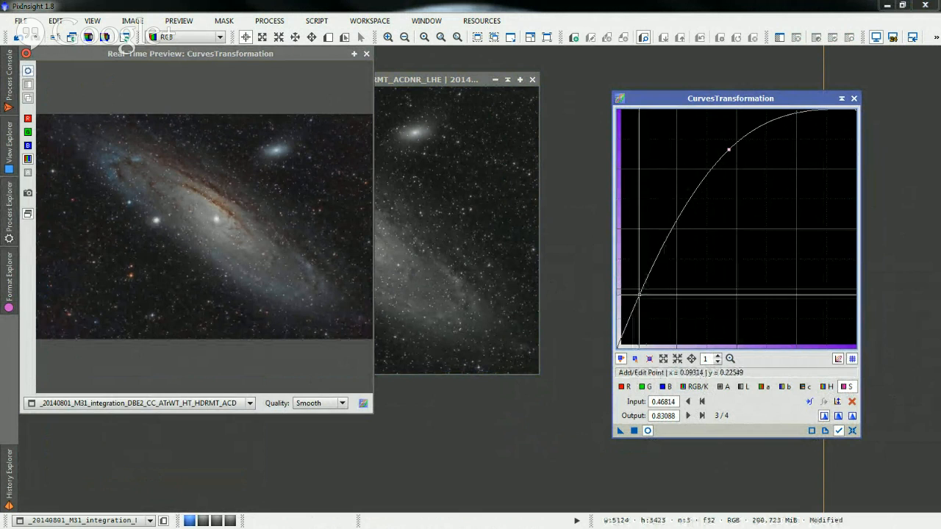
{"action": "left_click_drag", "start_coordinate": [639, 294], "coordinate": [637, 294]}
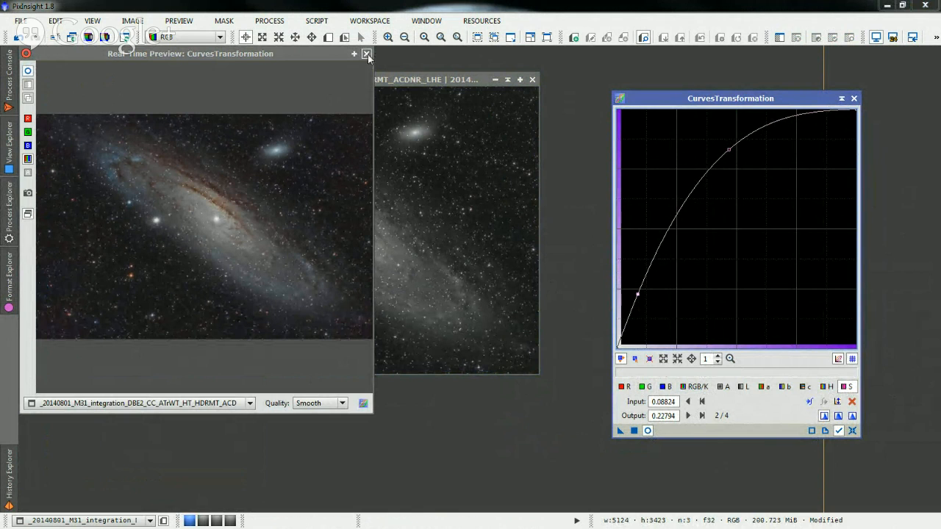
- Close the preview, try the saturation curve on the unmasked LHE image, and undo it
{"action": "left_click", "coordinate": [367, 54]}
{"action": "left_click", "coordinate": [368, 54]}
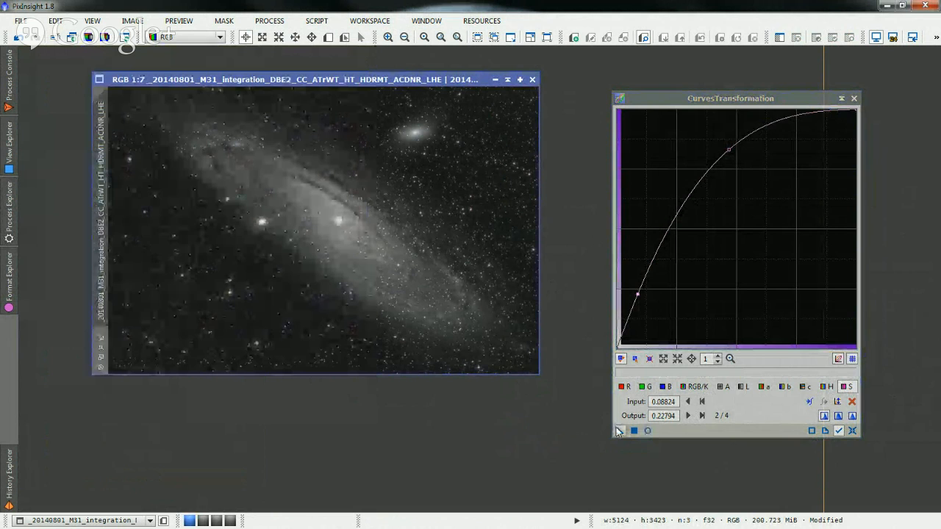
{"action": "left_click_drag", "start_coordinate": [618, 431], "coordinate": [356, 232]}
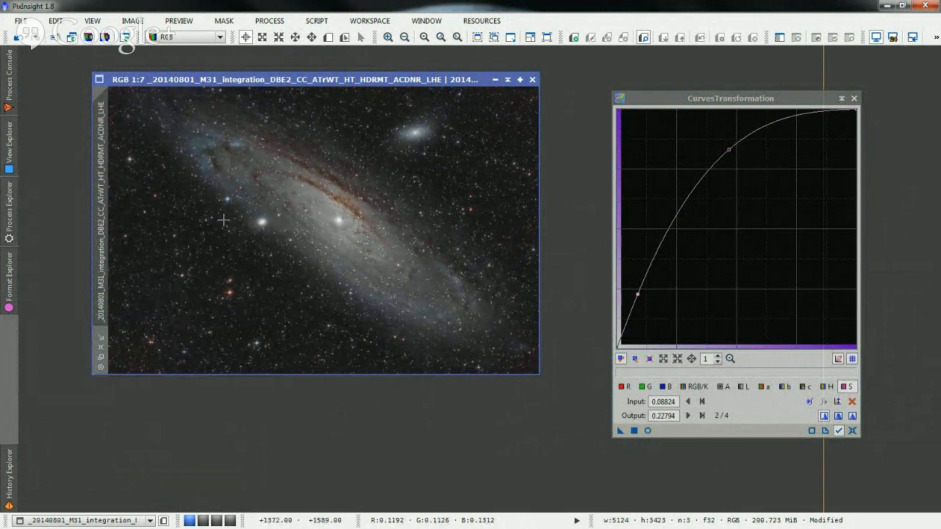
{"action": "left_click", "coordinate": [20, 40]}
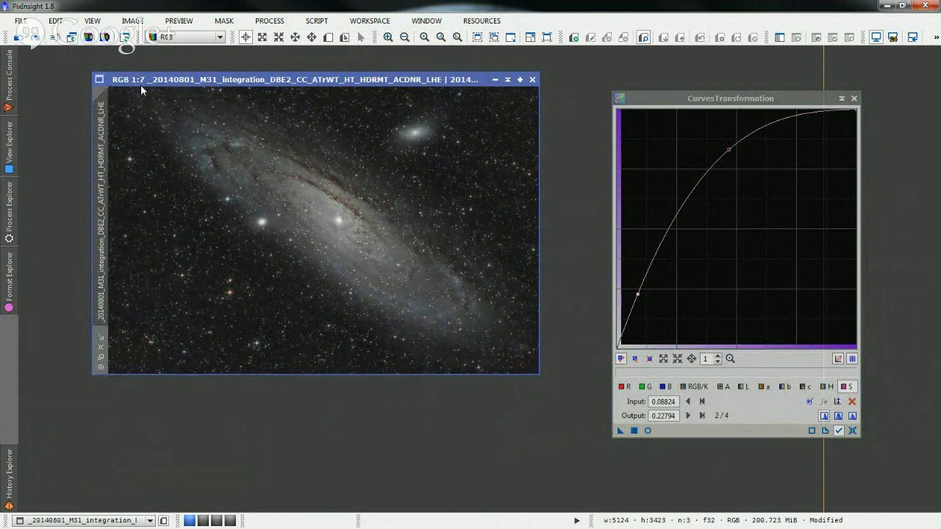
- Extract the LHE image's luminance as a grayscale image and open HistogramTransformation with active-view tracking
{"action": "left_click", "coordinate": [88, 37]}
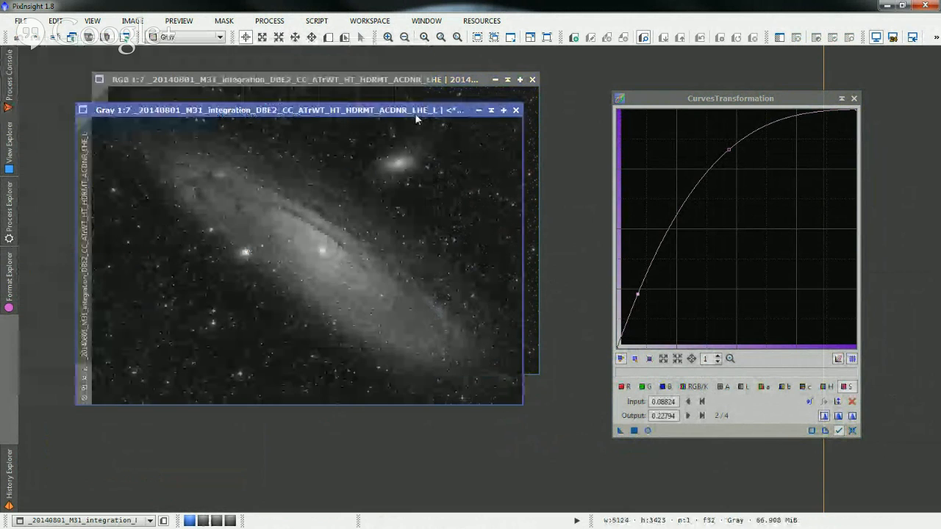
{"action": "left_click_drag", "start_coordinate": [416, 114], "coordinate": [502, 113]}
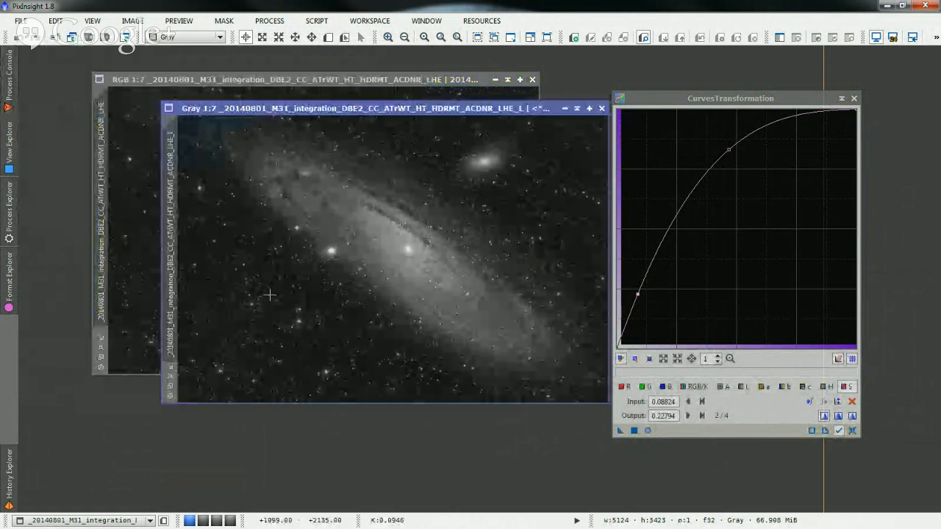
{"action": "left_click", "coordinate": [13, 219]}
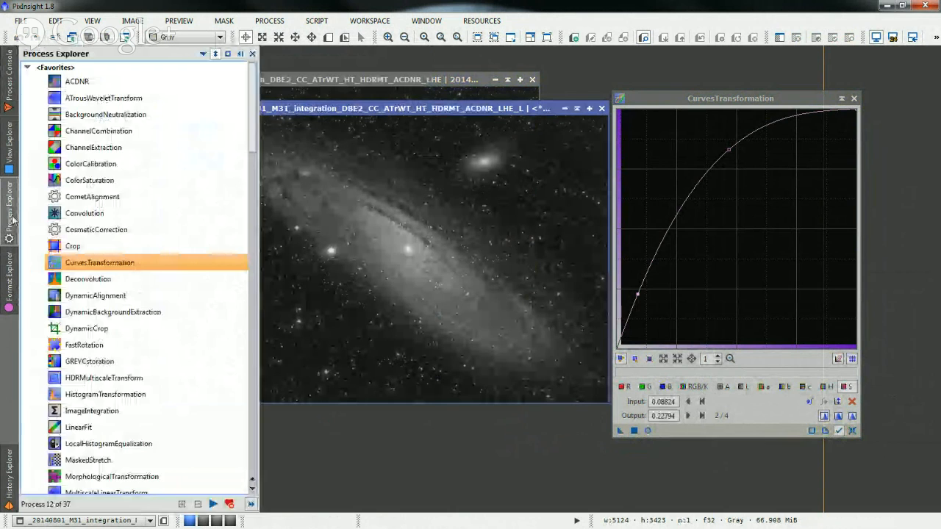
{"action": "double_click", "coordinate": [105, 394]}
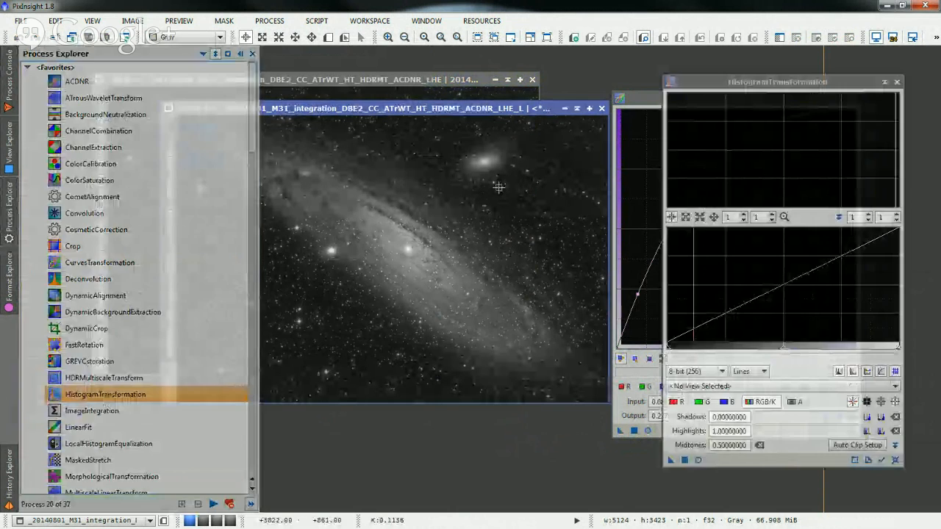
{"action": "left_click", "coordinate": [881, 460]}
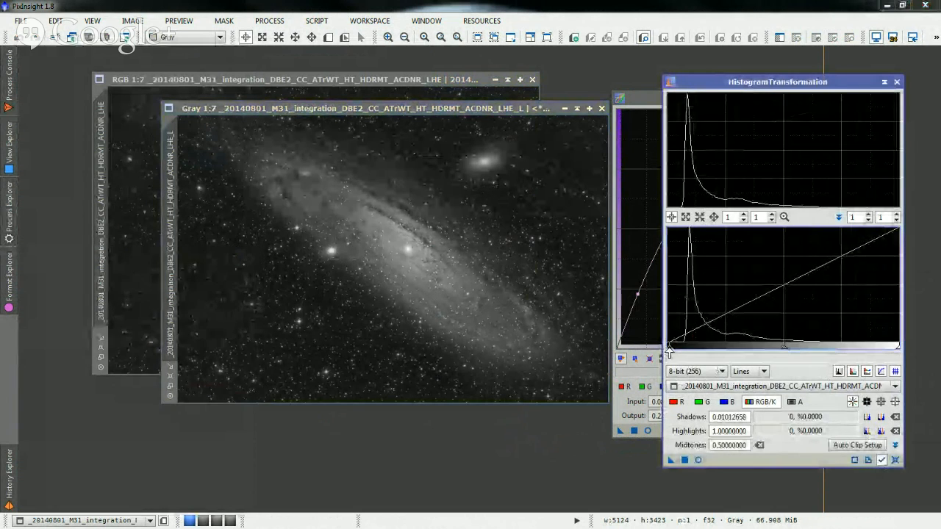
- Darken the luminance image's background by clipping the shadows at about 0.0886 with HistogramTransformation, and close the process
{"action": "left_click_drag", "start_coordinate": [668, 348], "coordinate": [686, 347]}
{"action": "left_click", "coordinate": [699, 460]}
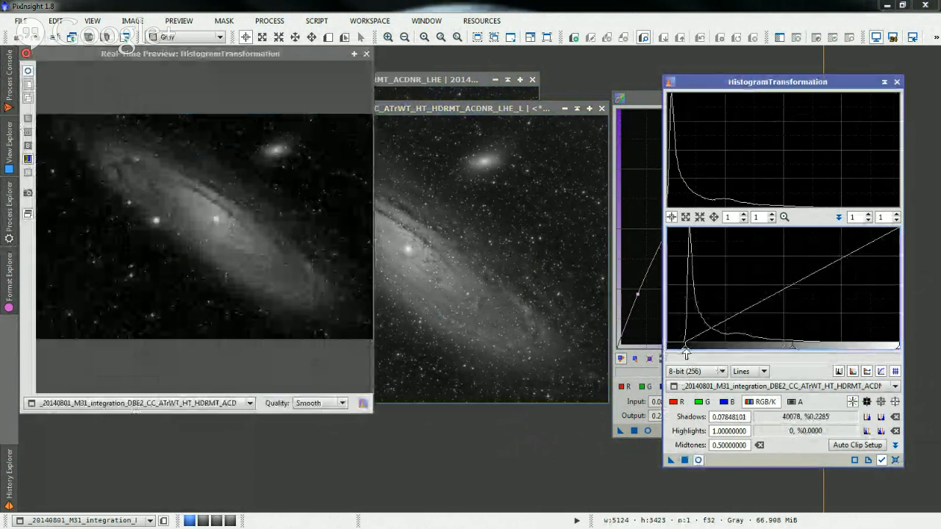
{"action": "left_click_drag", "start_coordinate": [686, 353], "coordinate": [687, 352]}
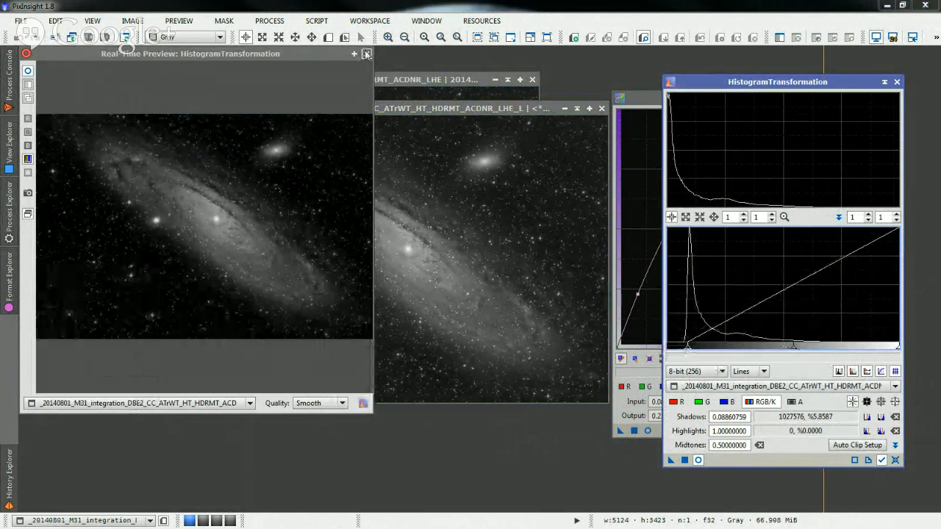
{"action": "left_click", "coordinate": [366, 55]}
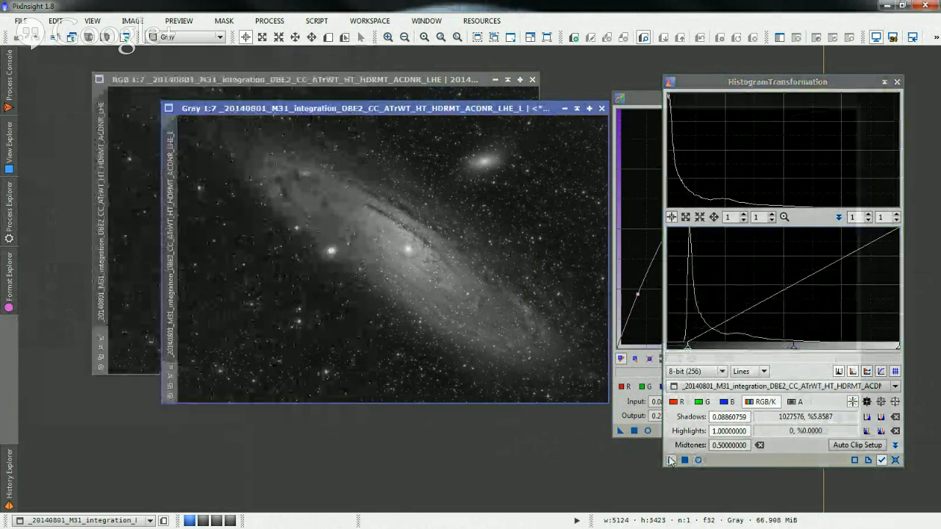
{"action": "left_click_drag", "start_coordinate": [669, 460], "coordinate": [390, 258]}
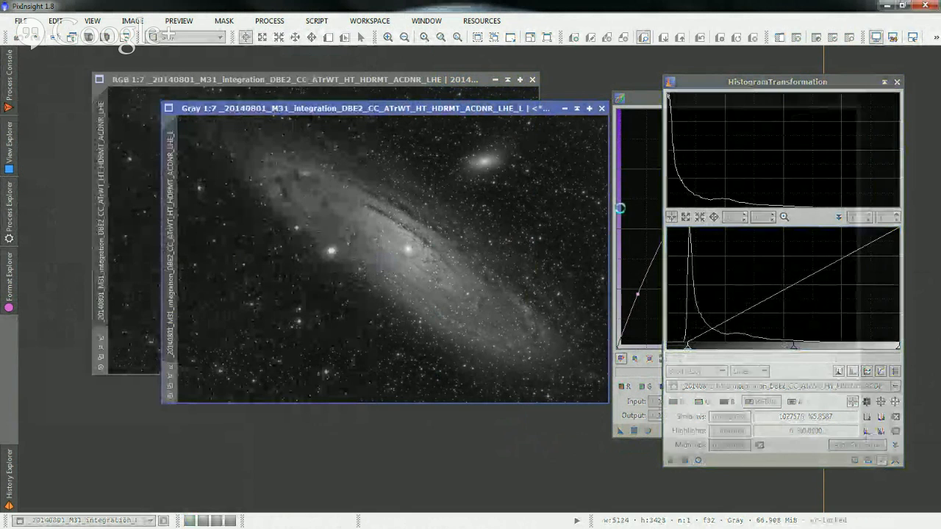
{"action": "left_click", "coordinate": [896, 82]}
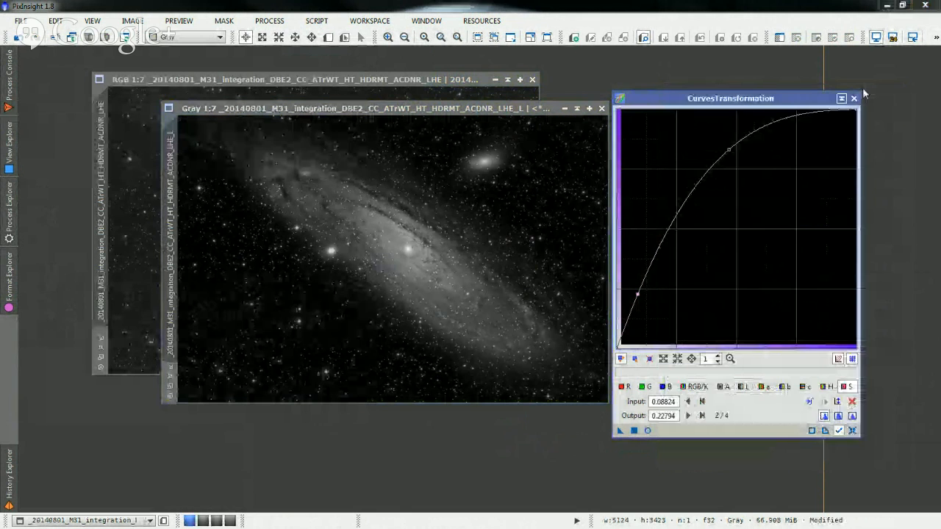
- Assign the darkened luminance image as the mask of the LHE image and collapse the mask's window
{"action": "left_click_drag", "start_coordinate": [167, 280], "coordinate": [173, 258]}
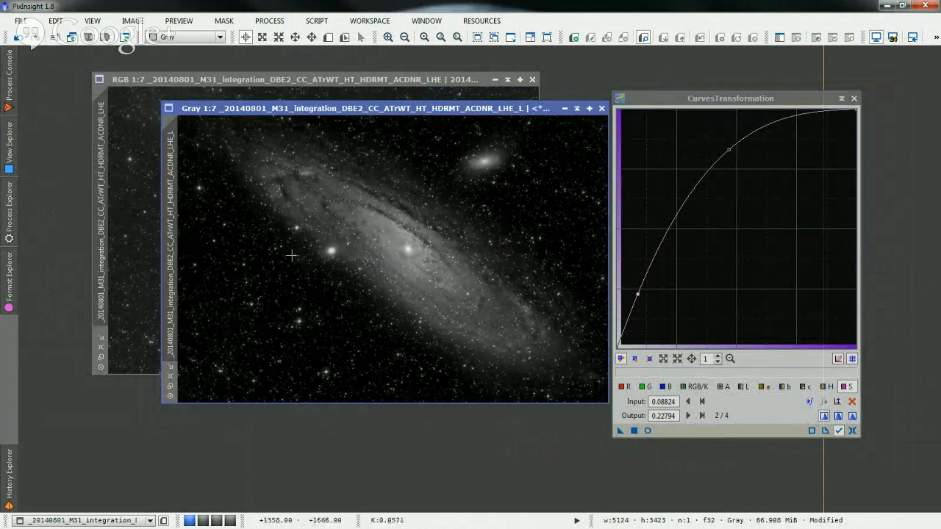
{"action": "left_click_drag", "start_coordinate": [329, 110], "coordinate": [323, 112]}
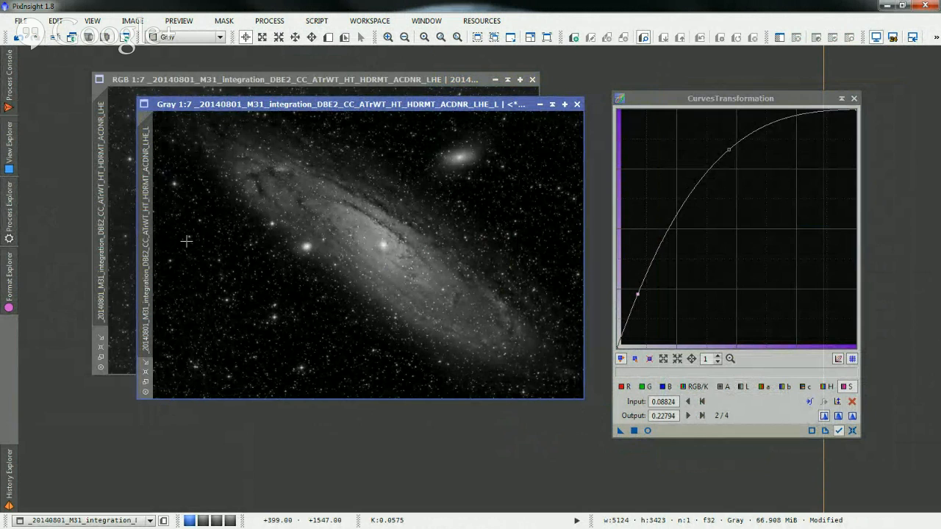
{"action": "mouse_move", "coordinate": [145, 207]}
{"action": "left_mouse_down"}
{"action": "mouse_move", "coordinate": [115, 313]}
{"action": "mouse_move", "coordinate": [100, 329]}
{"action": "left_mouse_up"}
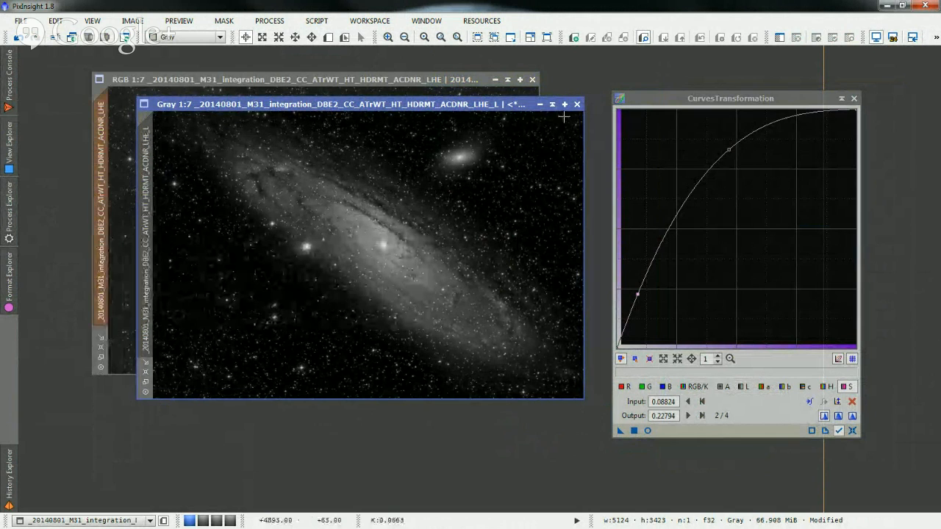
{"action": "left_click", "coordinate": [552, 104]}
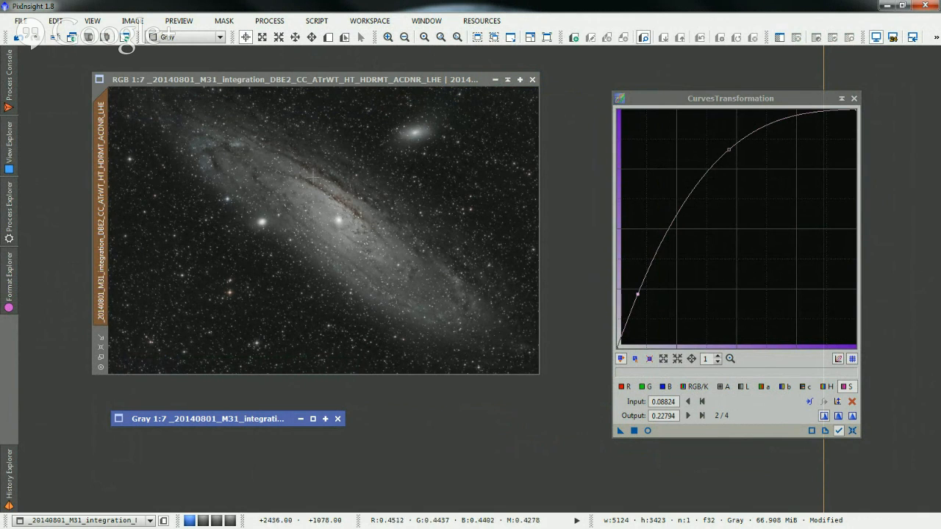
- Adjust the saturation curve's points to 0.08088/0.22549 and 0.46569/0.84069 using the real-time preview, and apply it to the masked LHE image
{"action": "left_click_drag", "start_coordinate": [329, 83], "coordinate": [340, 78]}
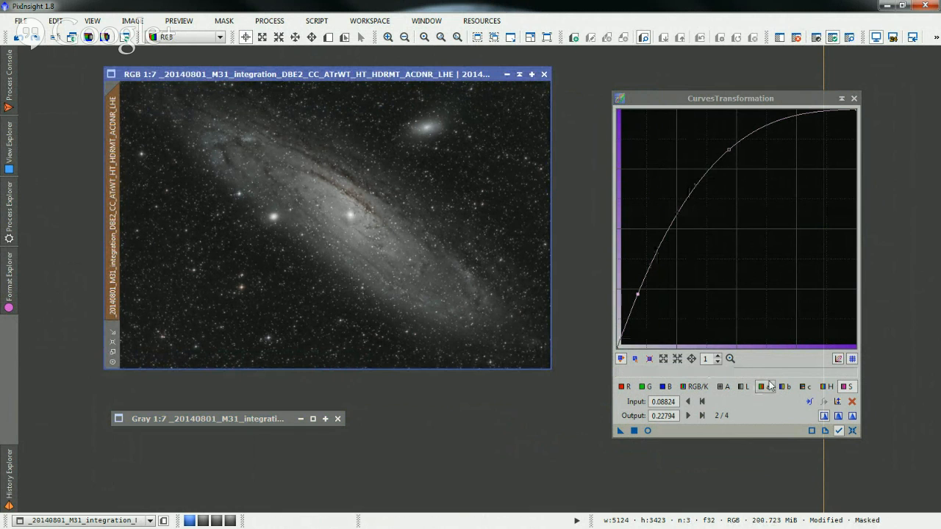
{"action": "left_click", "coordinate": [647, 431]}
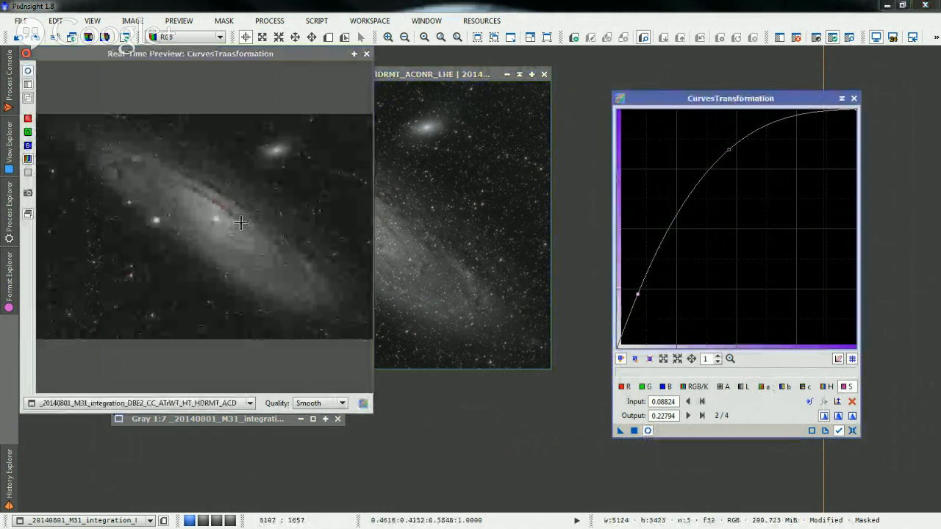
{"action": "left_click_drag", "start_coordinate": [637, 294], "coordinate": [635, 295]}
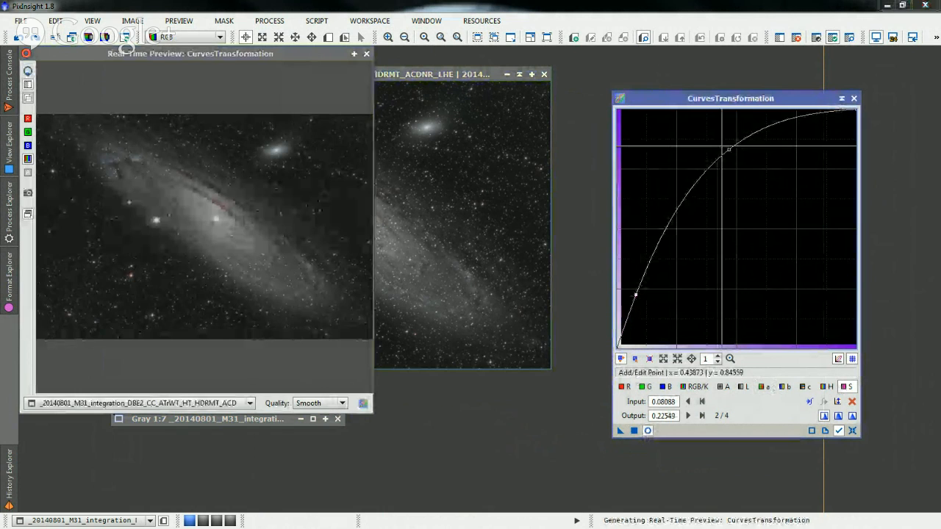
{"action": "left_click", "coordinate": [724, 147]}
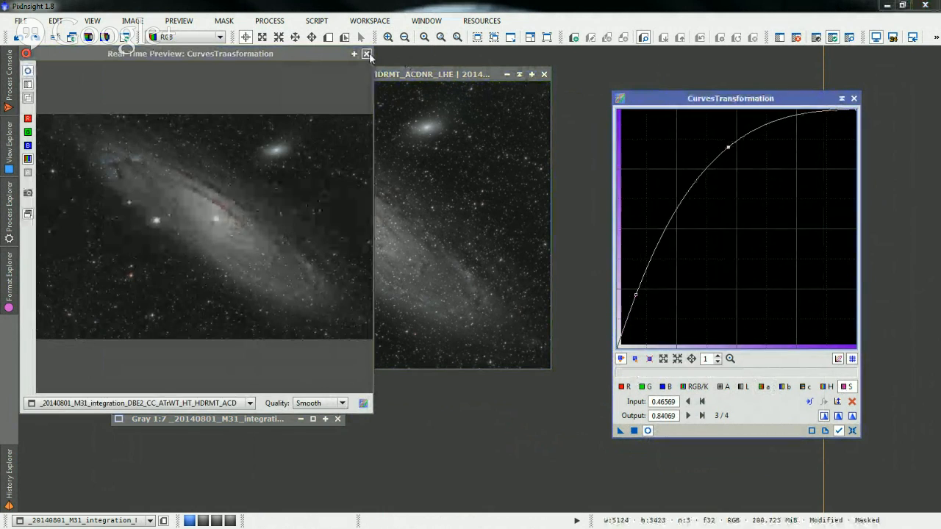
{"action": "left_click", "coordinate": [367, 54]}
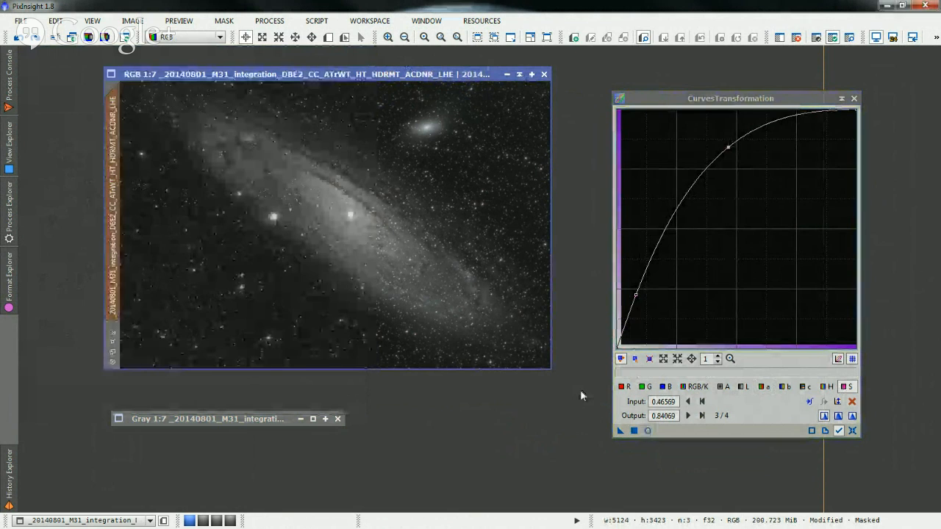
{"action": "left_click_drag", "start_coordinate": [620, 431], "coordinate": [363, 234]}
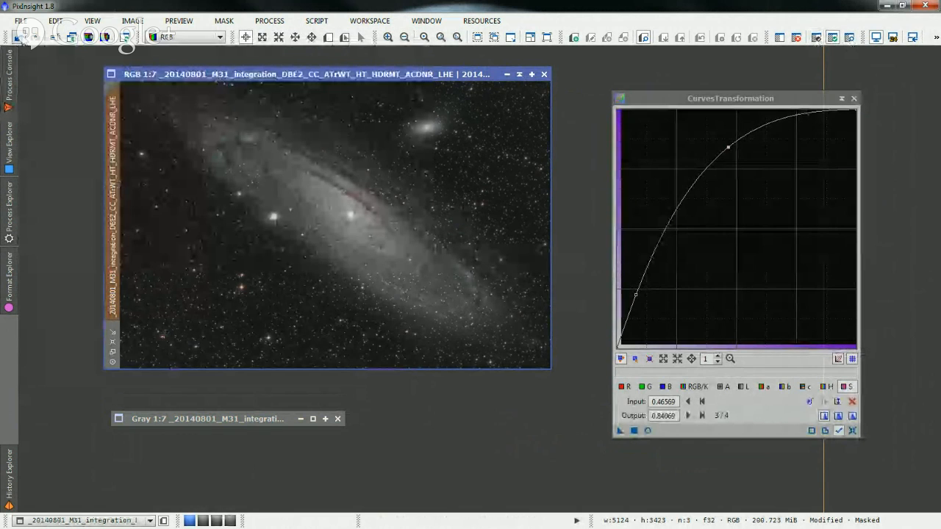
- Undo and redo the saturation curve on the LHE image to compare the colors before and after
{"action": "left_click", "coordinate": [21, 38]}
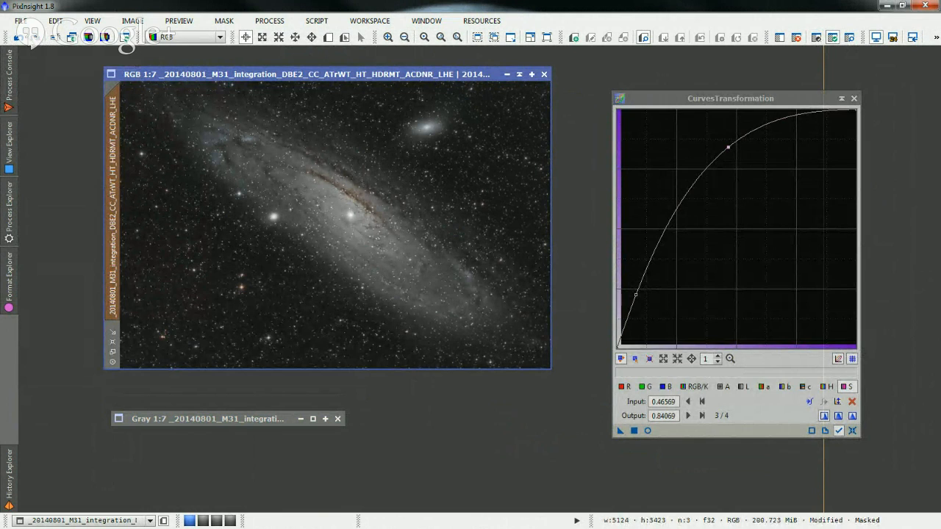
{"action": "left_click", "coordinate": [19, 38]}
{"action": "left_click", "coordinate": [34, 41]}
{"action": "left_click", "coordinate": [15, 40]}
{"action": "left_click", "coordinate": [38, 39]}
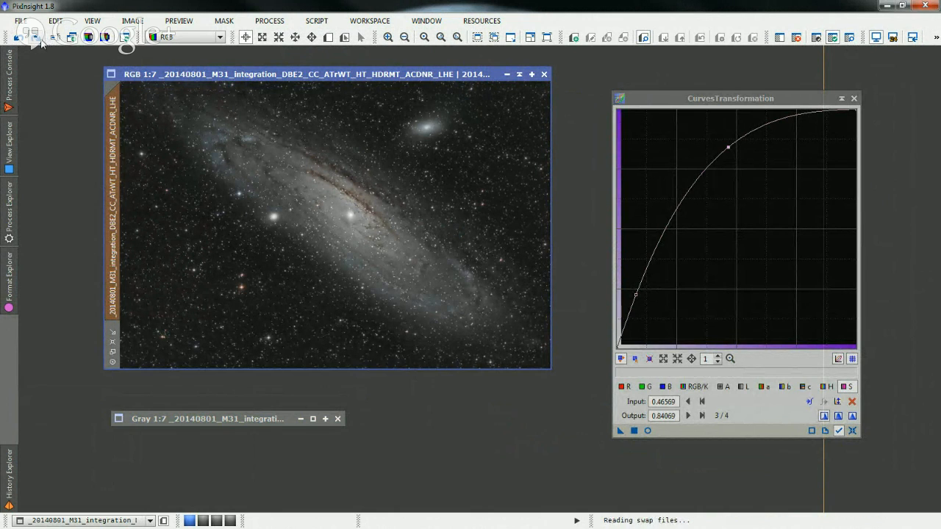
- Preview the same saturation curve, apply it a second time to the masked LHE image, and close CurvesTransformation
{"action": "left_click", "coordinate": [646, 431]}
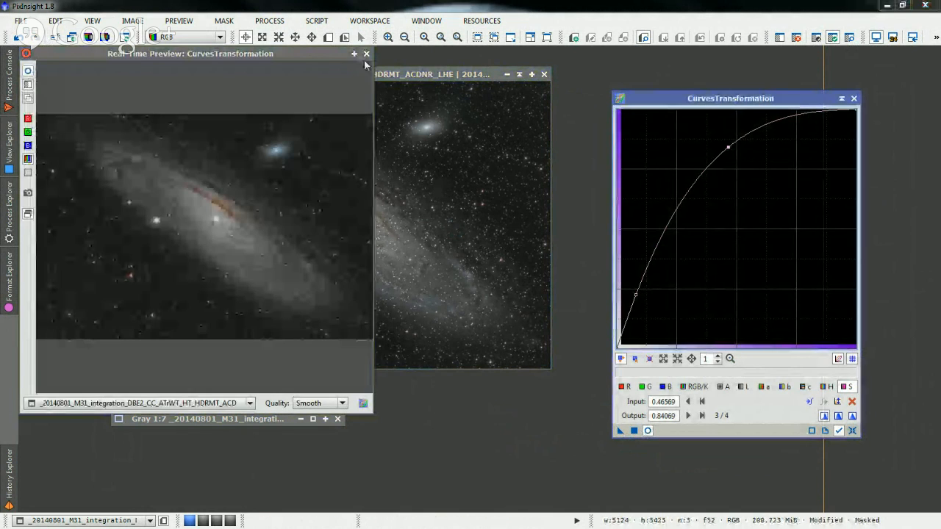
{"action": "left_click", "coordinate": [366, 53]}
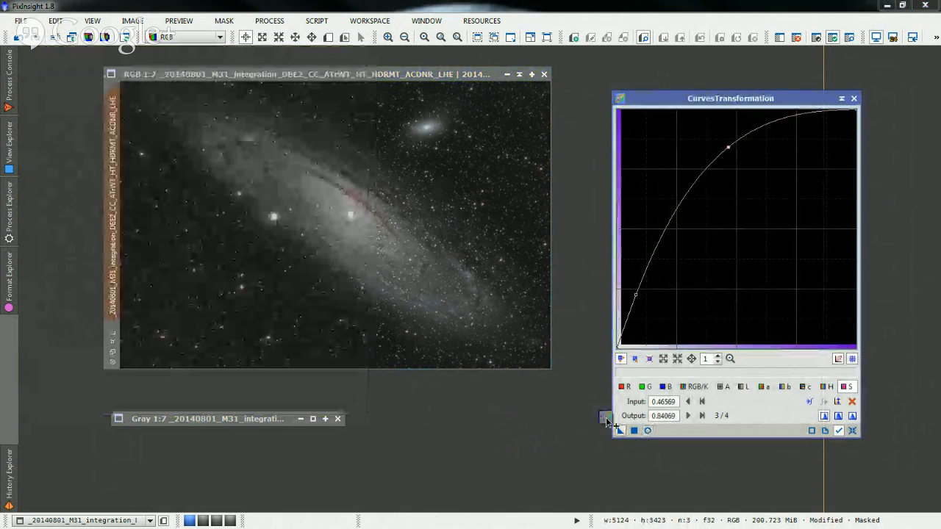
{"action": "left_click_drag", "start_coordinate": [605, 418], "coordinate": [330, 231]}
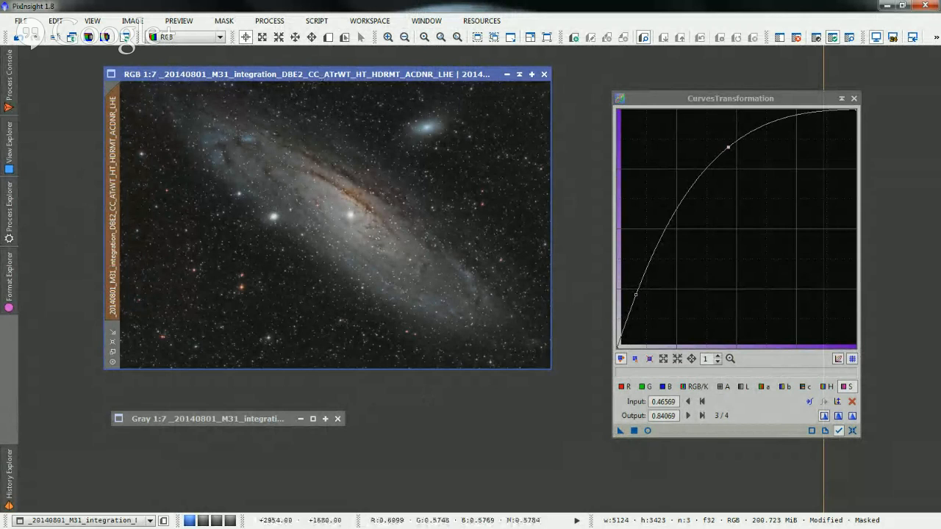
{"action": "left_click", "coordinate": [853, 98]}
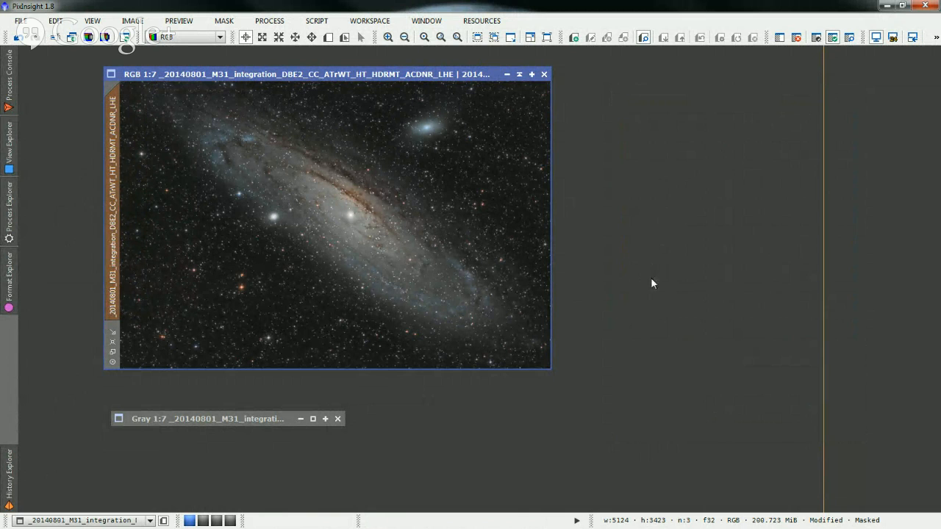
- Close the luminance mask image without saving, breaking its mask reference, and reposition the LHE image's window
{"action": "left_click", "coordinate": [337, 418]}
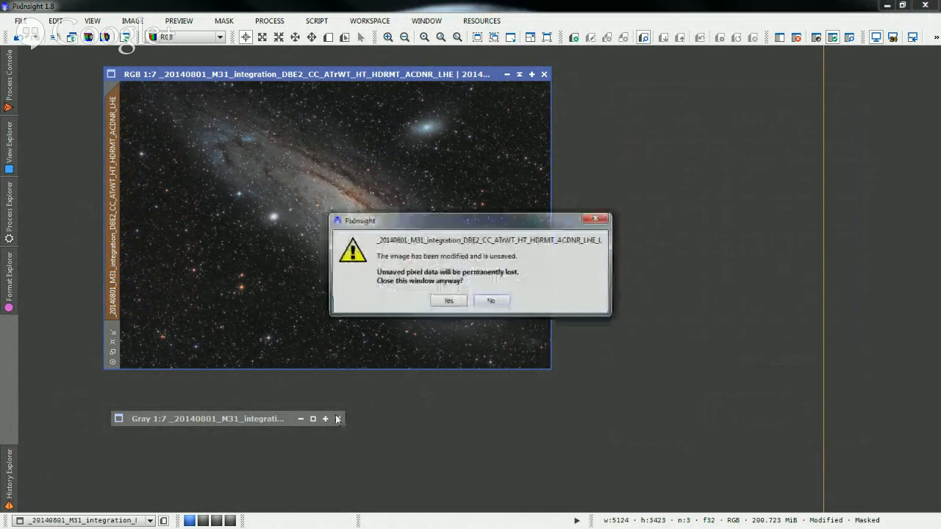
{"action": "left_click", "coordinate": [447, 302]}
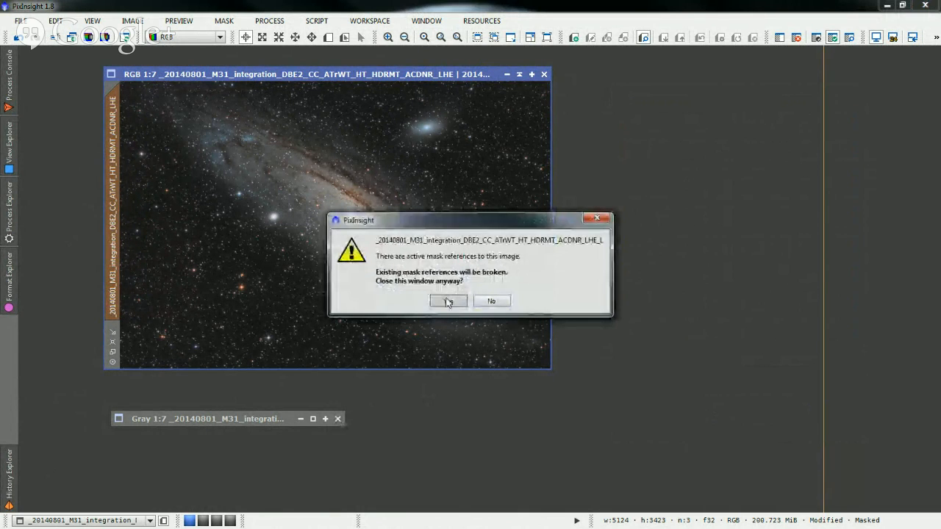
{"action": "left_click", "coordinate": [447, 302]}
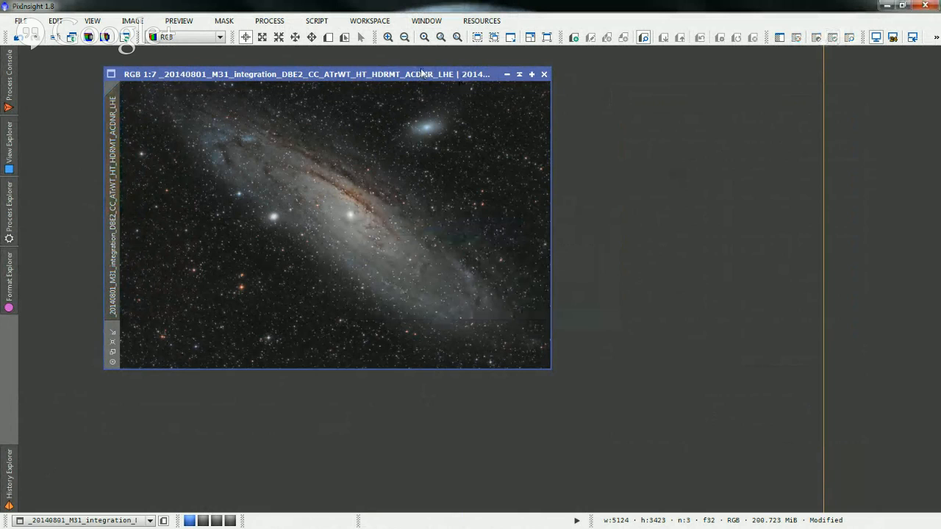
{"action": "left_click_drag", "start_coordinate": [422, 72], "coordinate": [468, 76]}
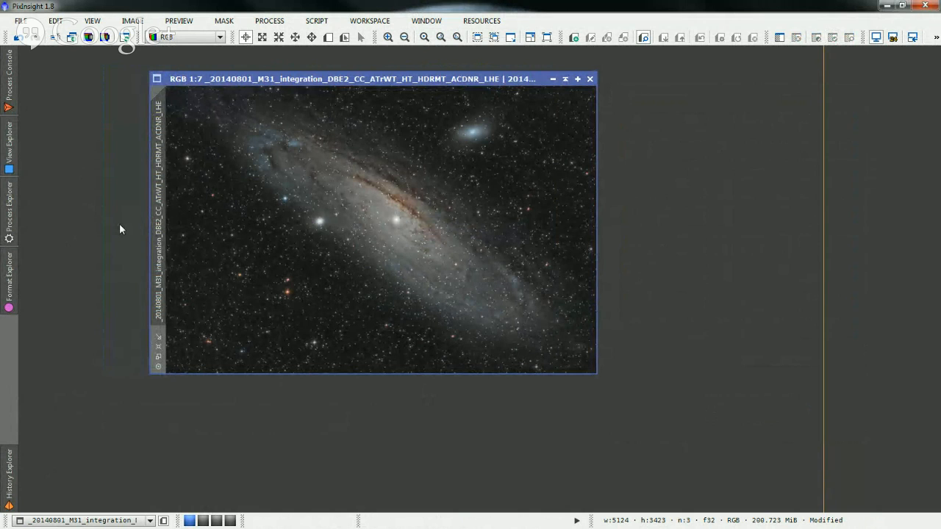
{"action": "left_click", "coordinate": [9, 213]}
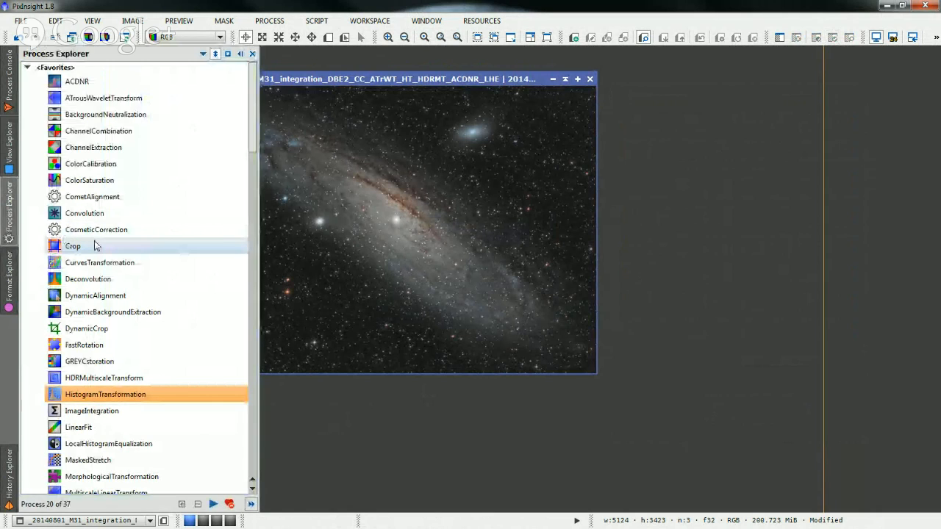
{"action": "left_click", "coordinate": [8, 213]}
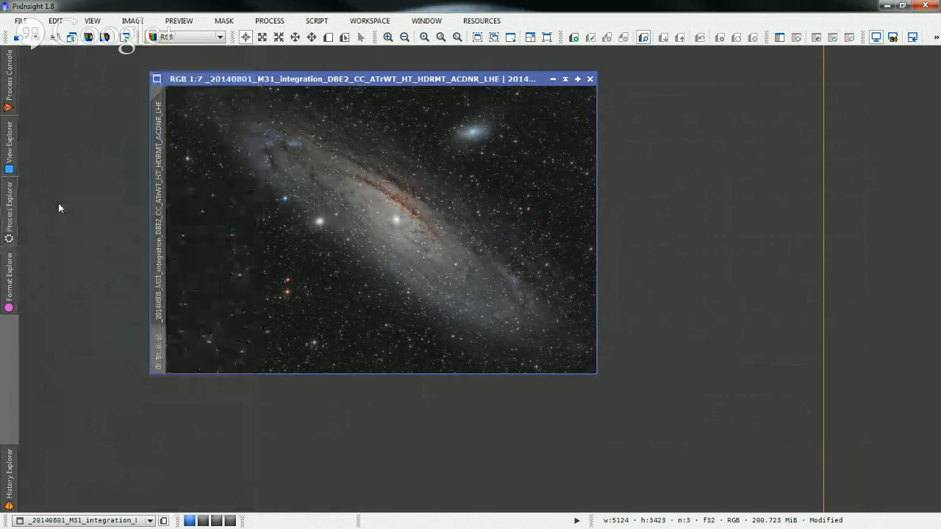